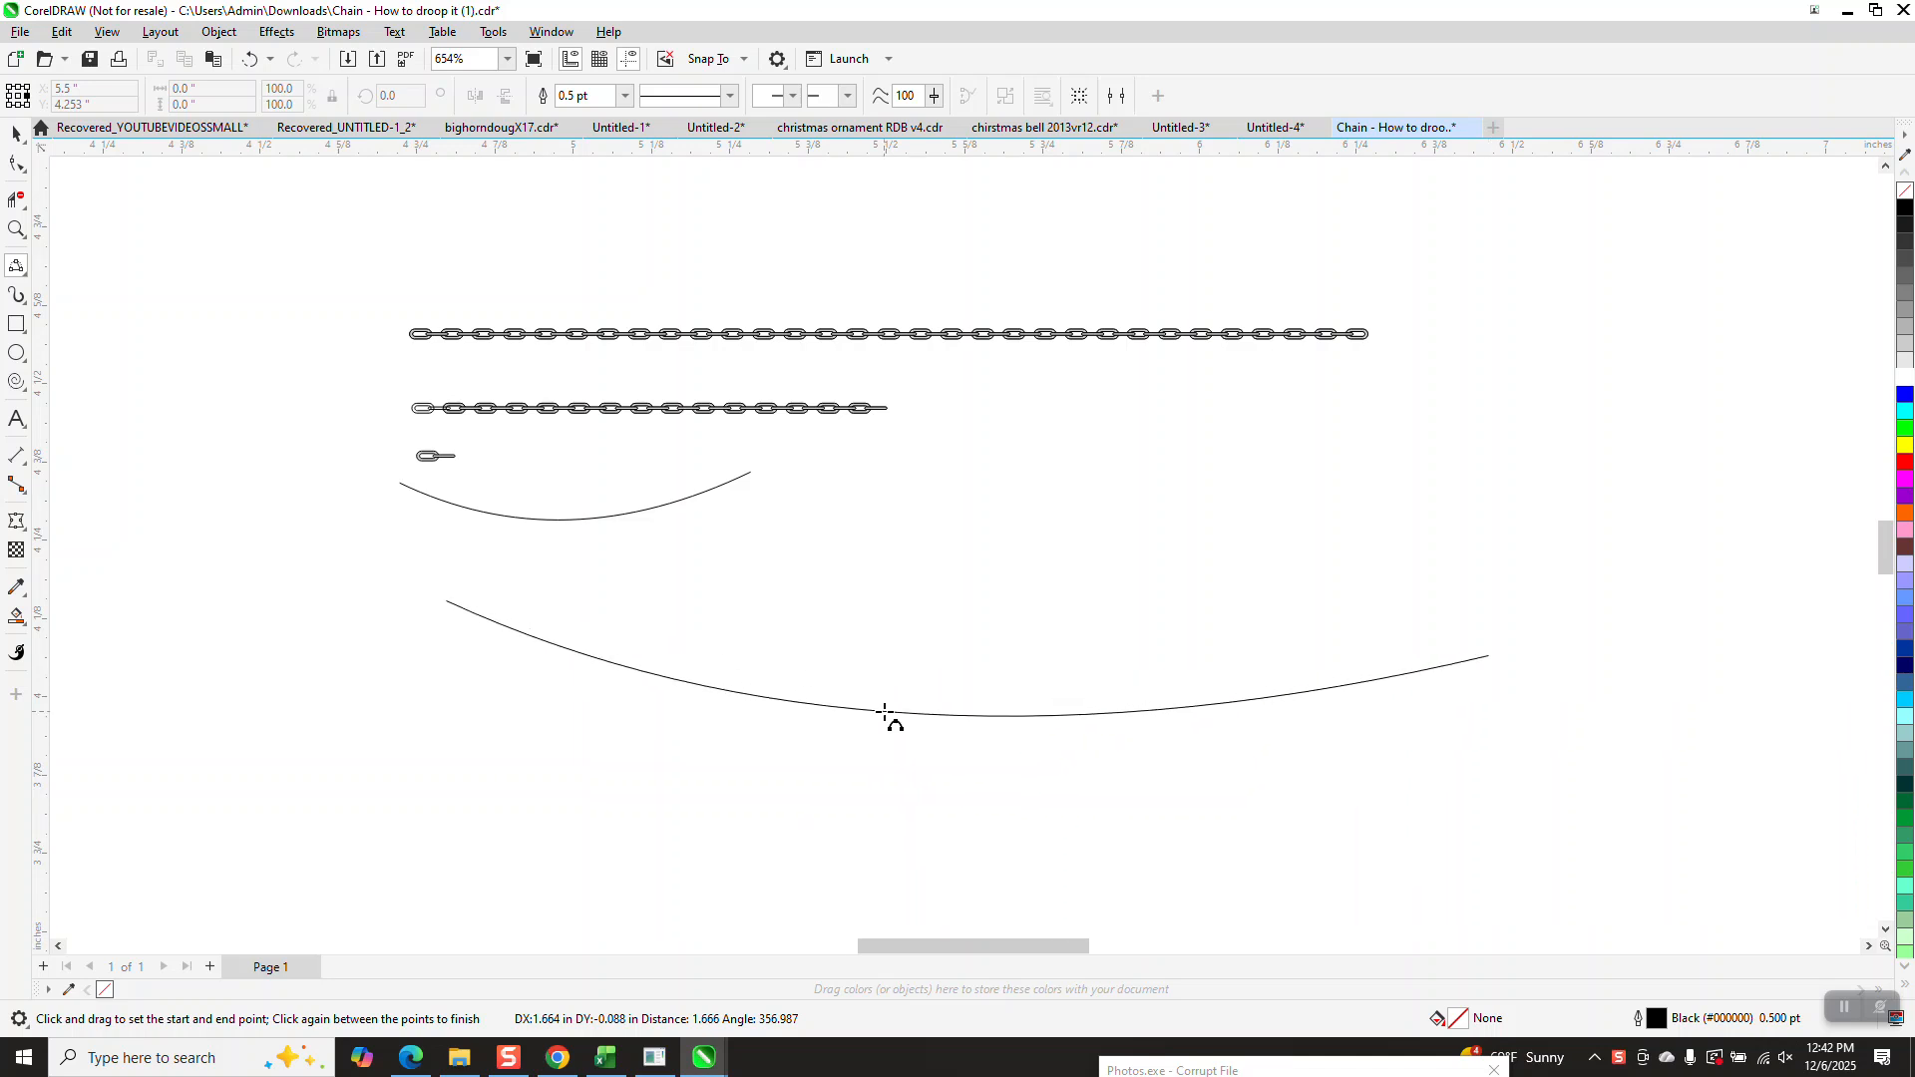
Complete the large sagging three-point curve, about 1.66 in wide and 0.23 in deep, and set its outline width to Hairline.
left_click(884, 753)
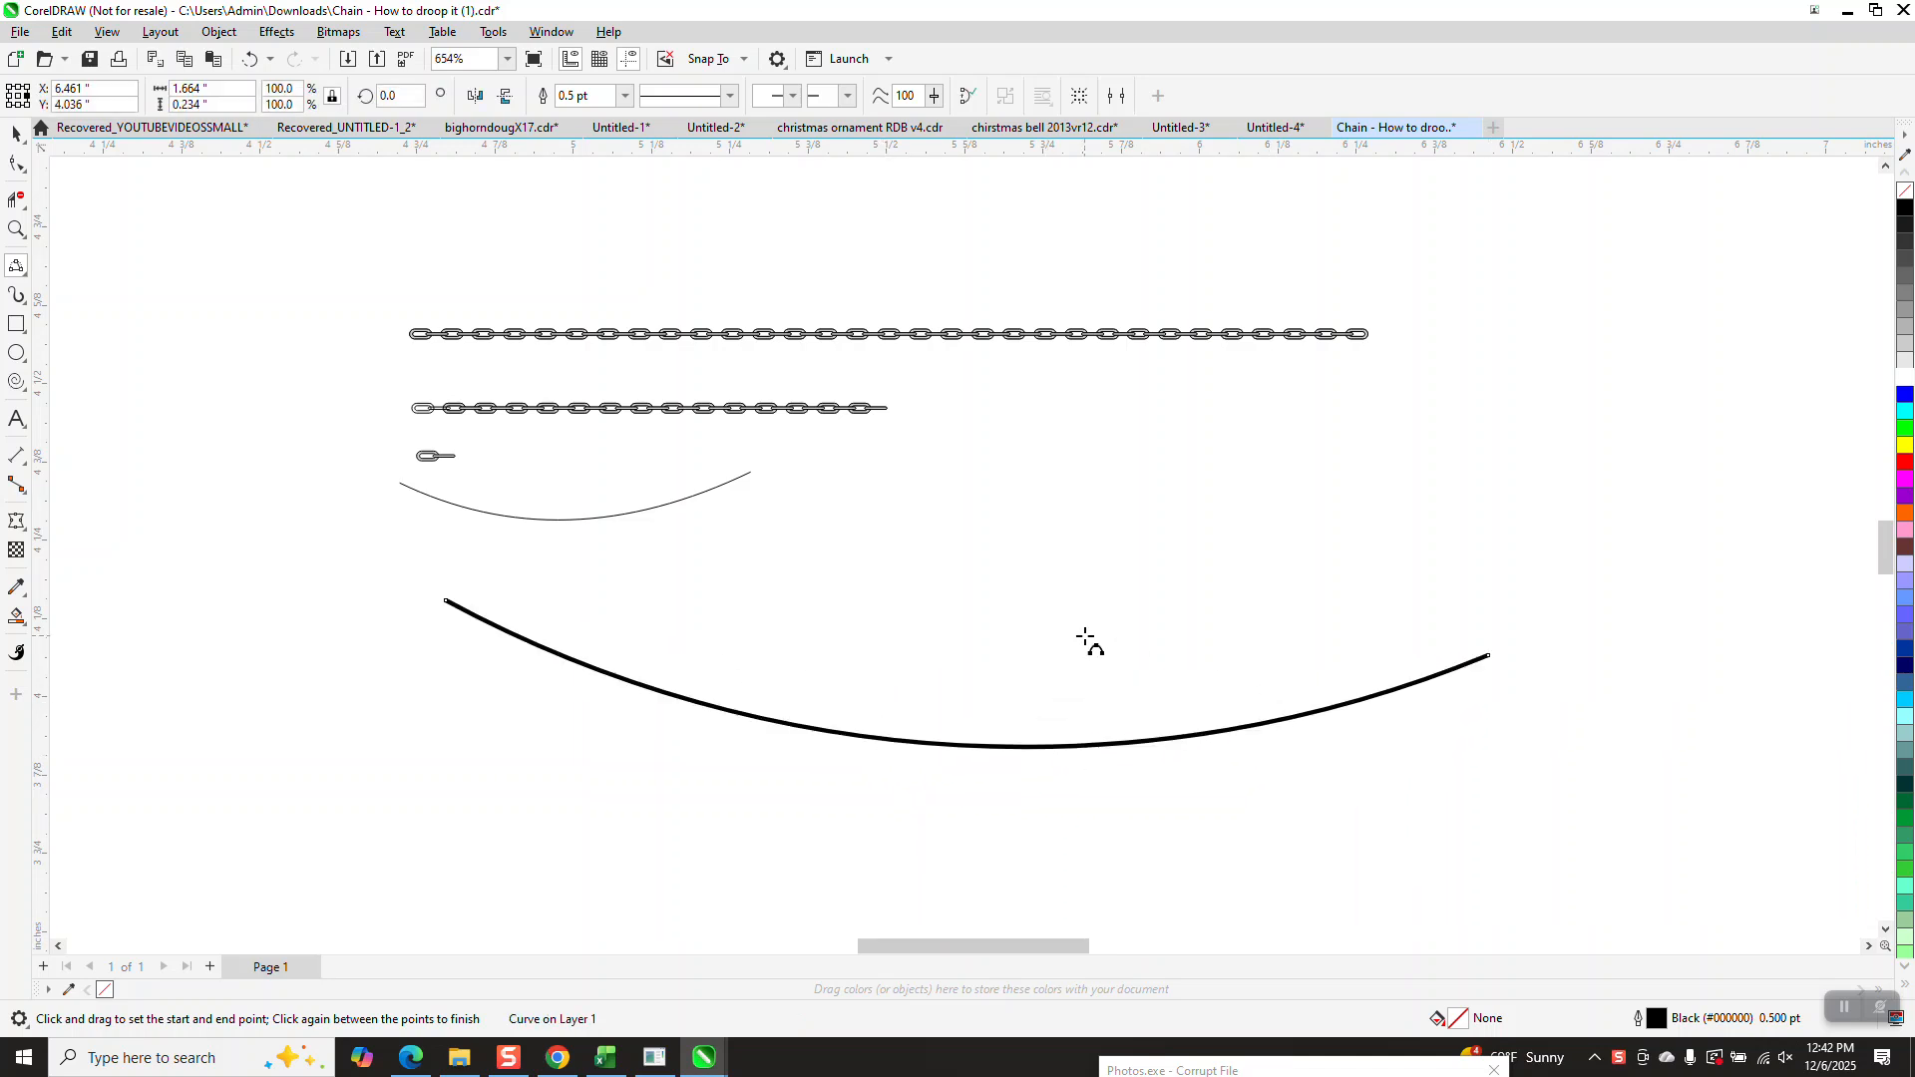
left_click(624, 95)
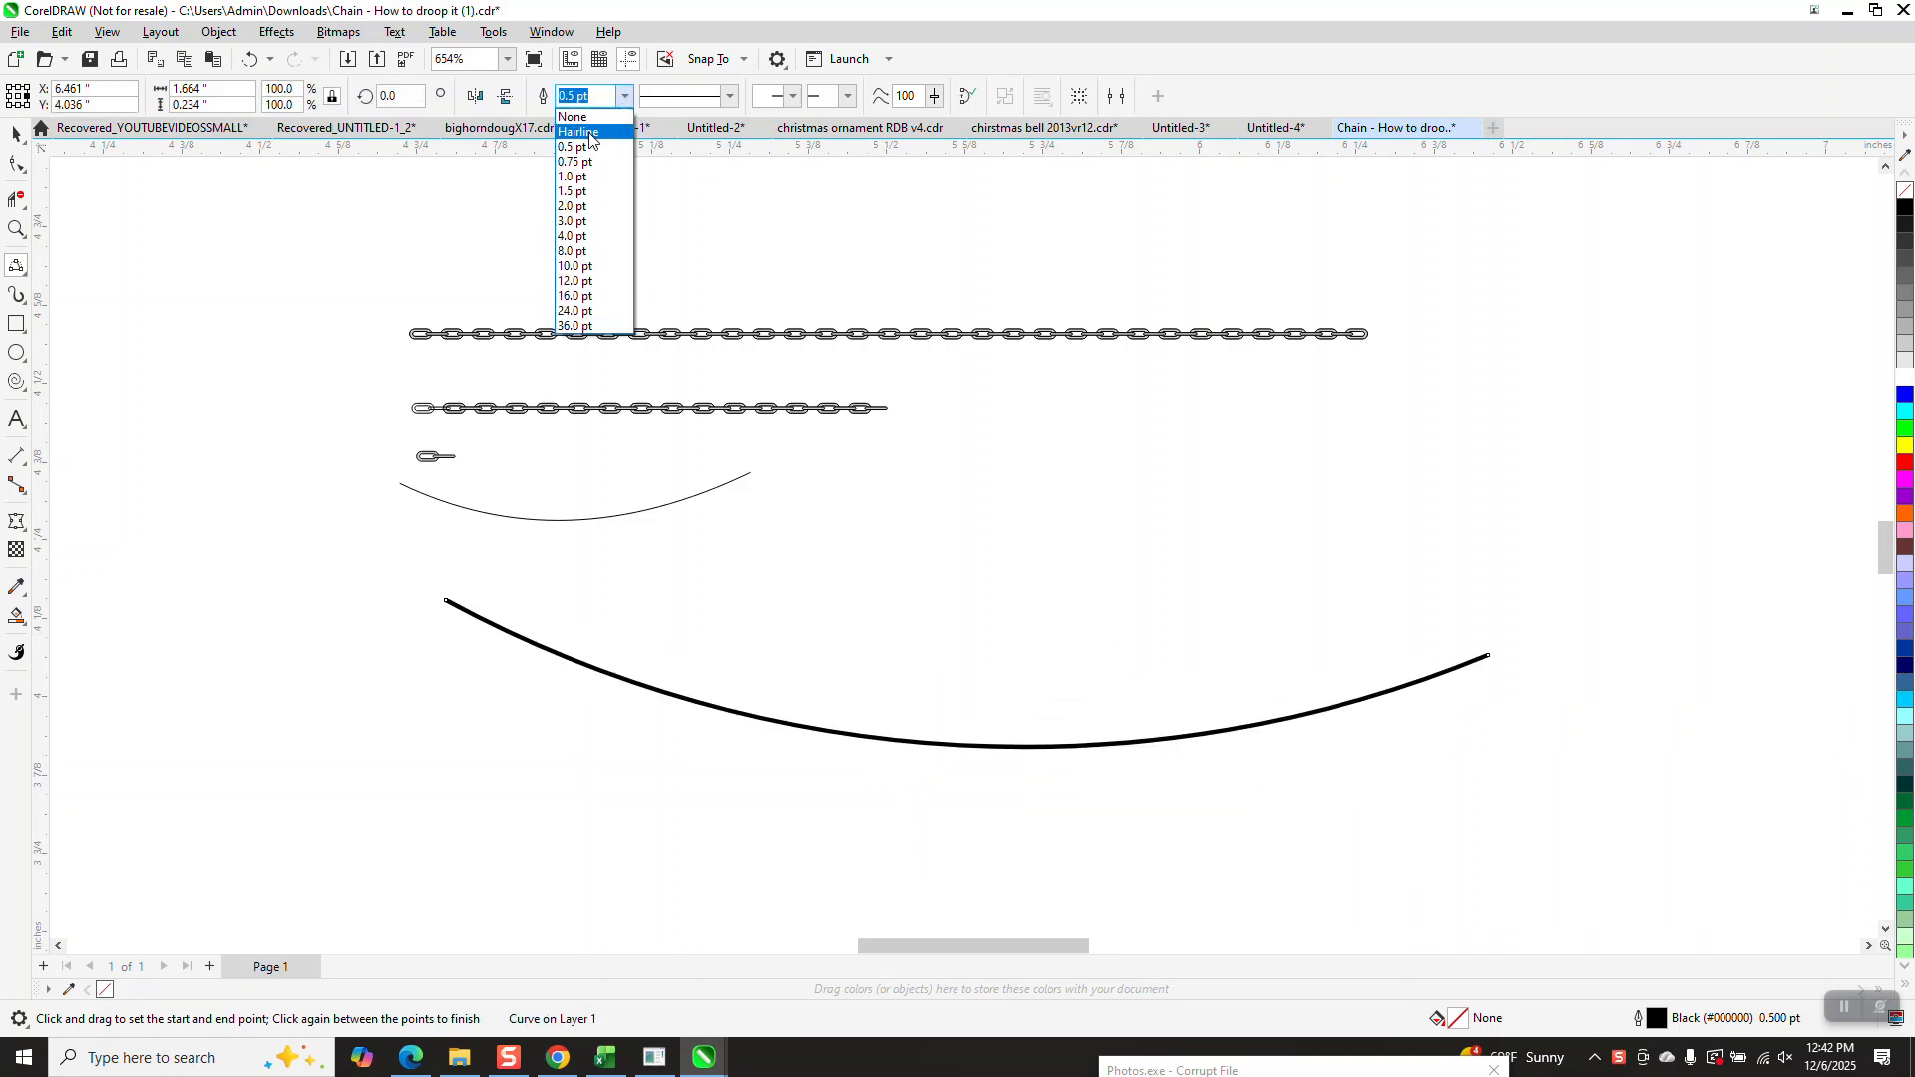
left_click(586, 132)
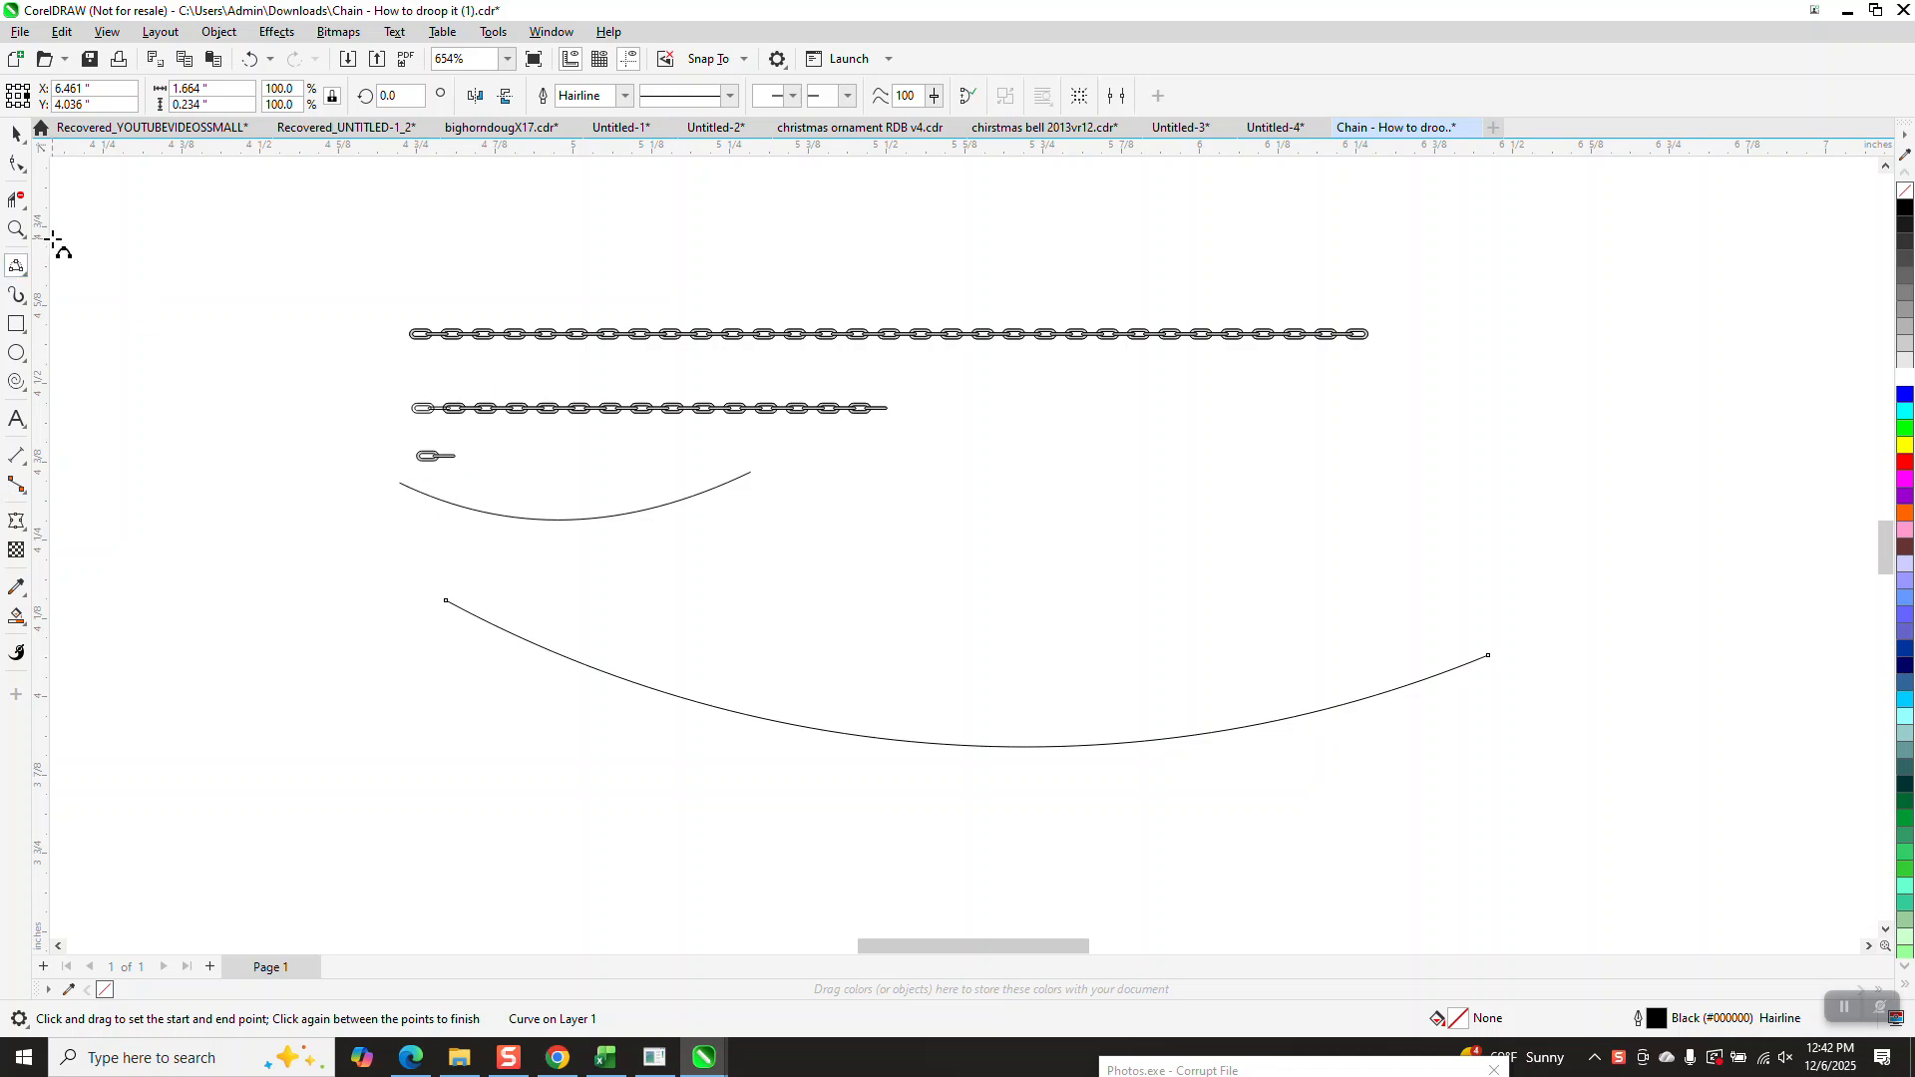
Apply the custom chain brush to the large sagging curve with Artistic Media, using a 0.04 in stroke width.
left_click(24, 275)
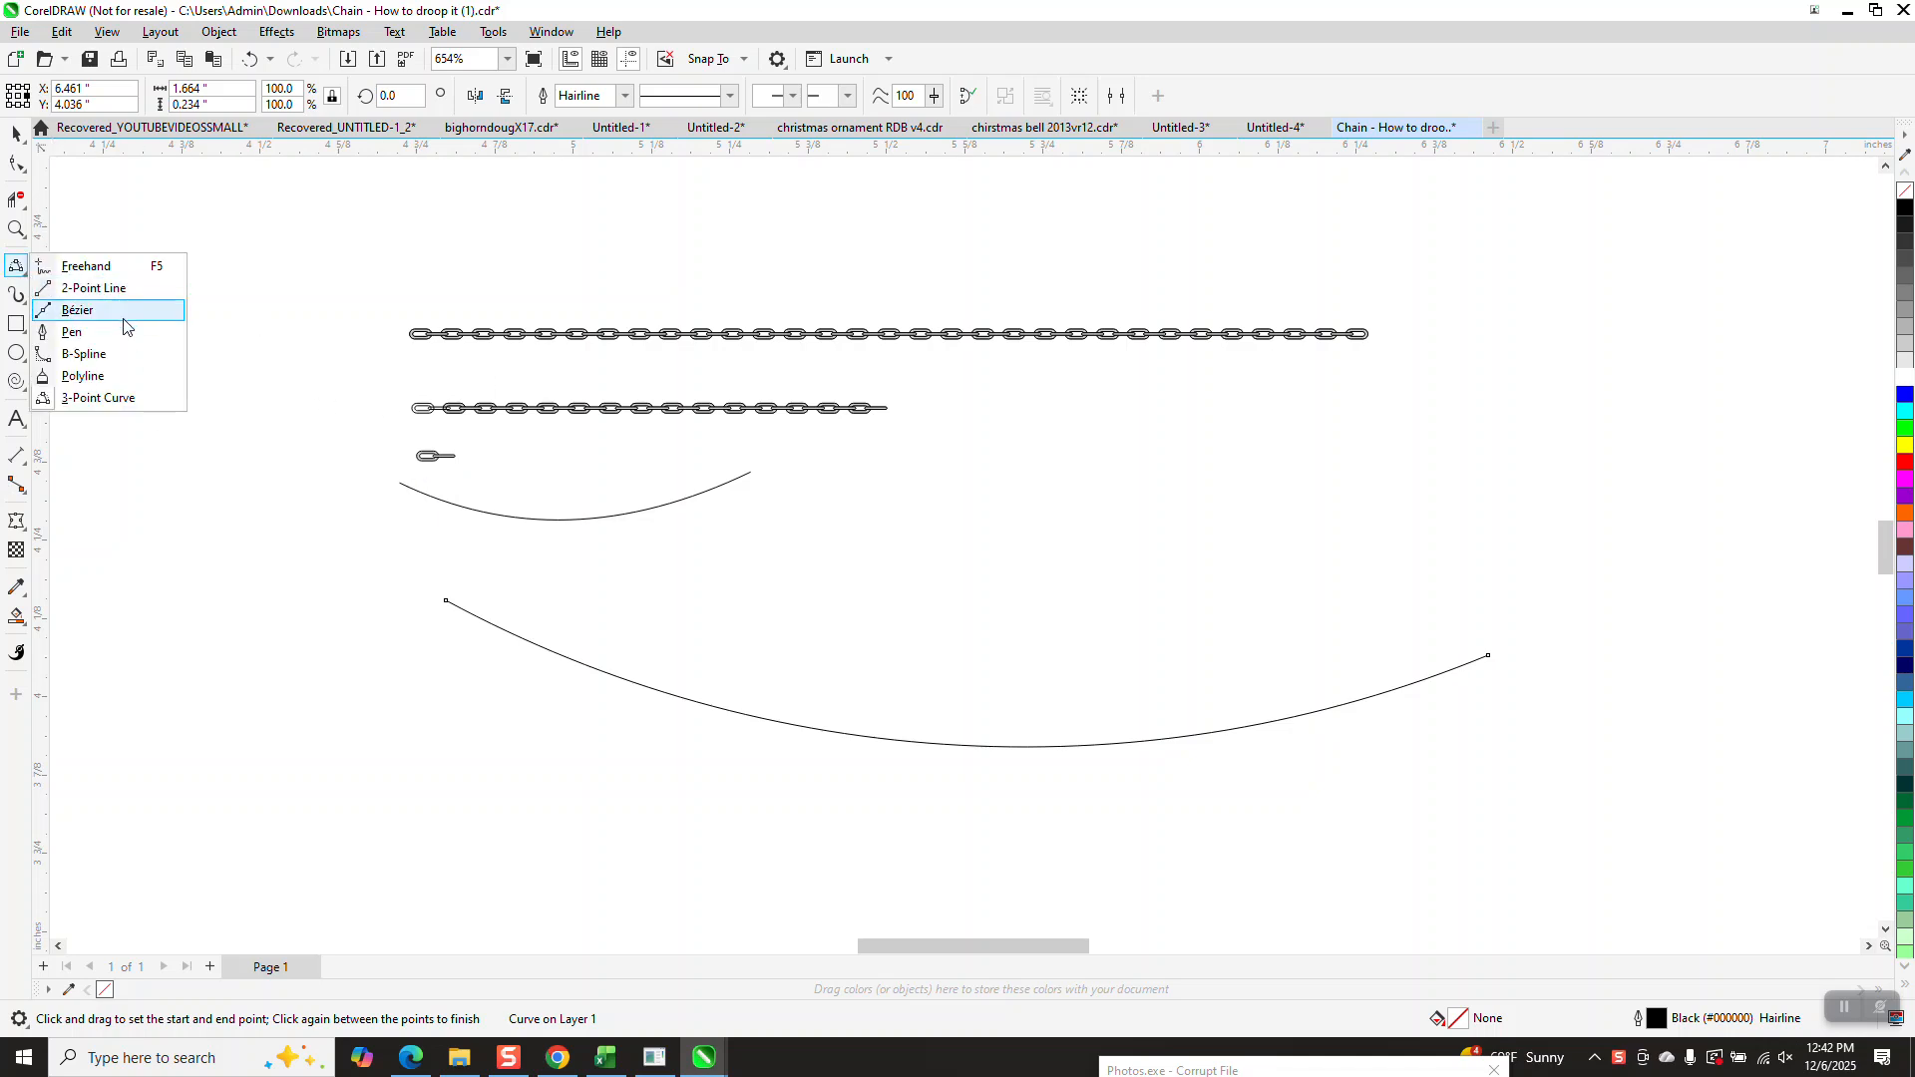
left_click(24, 302)
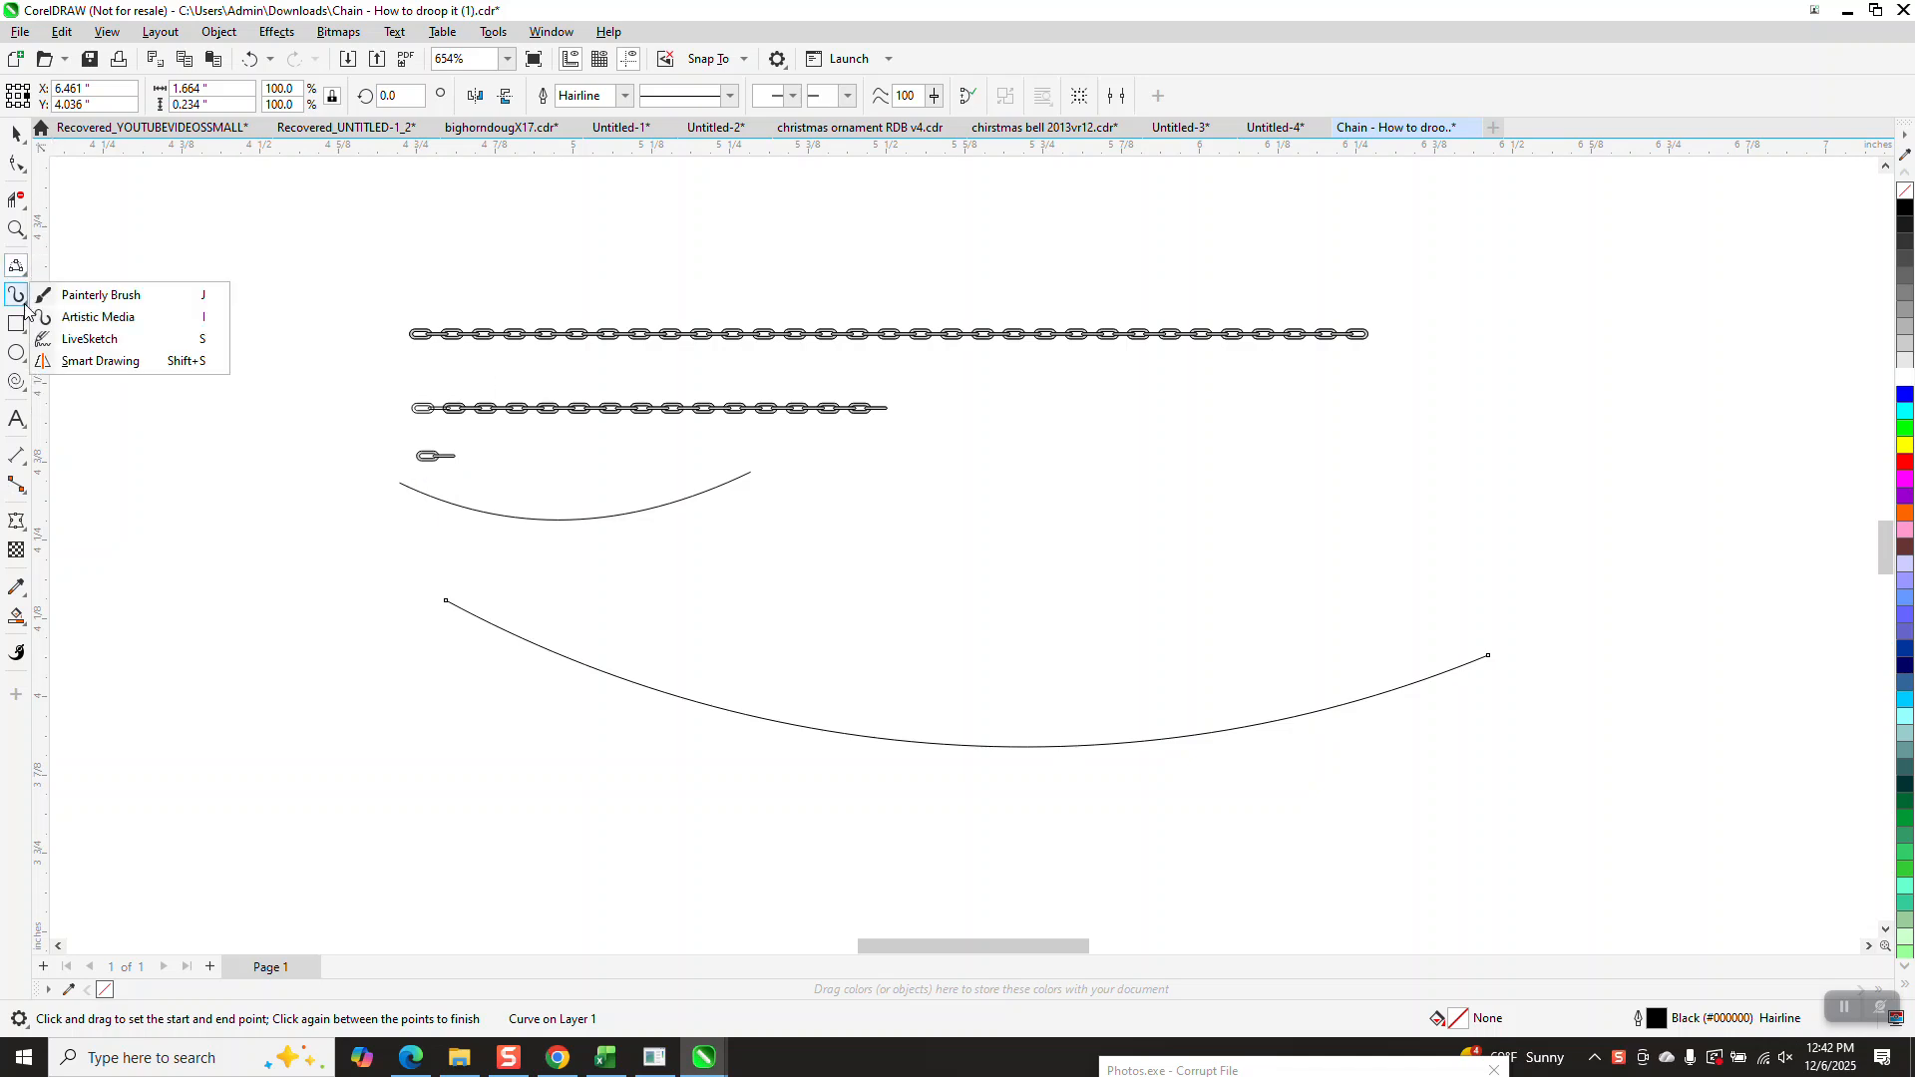
left_click(90, 291)
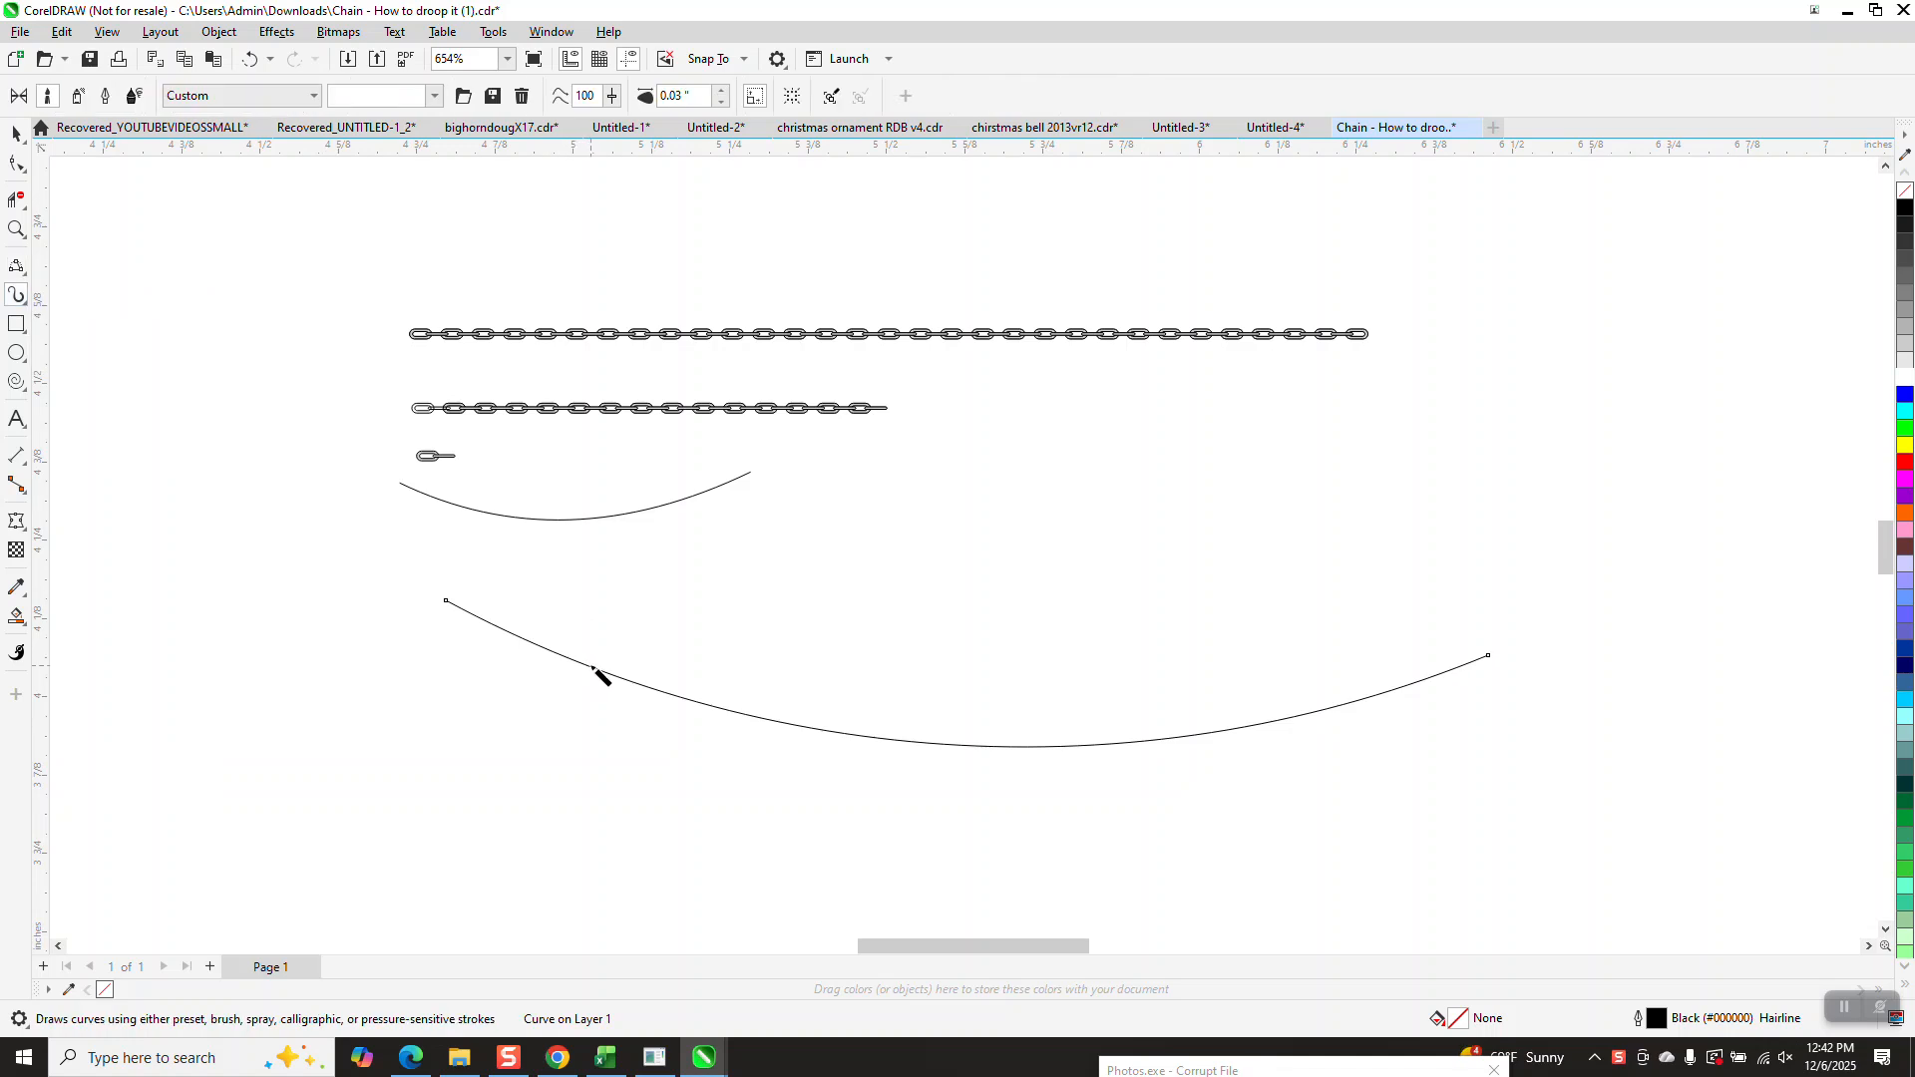
left_click(721, 93)
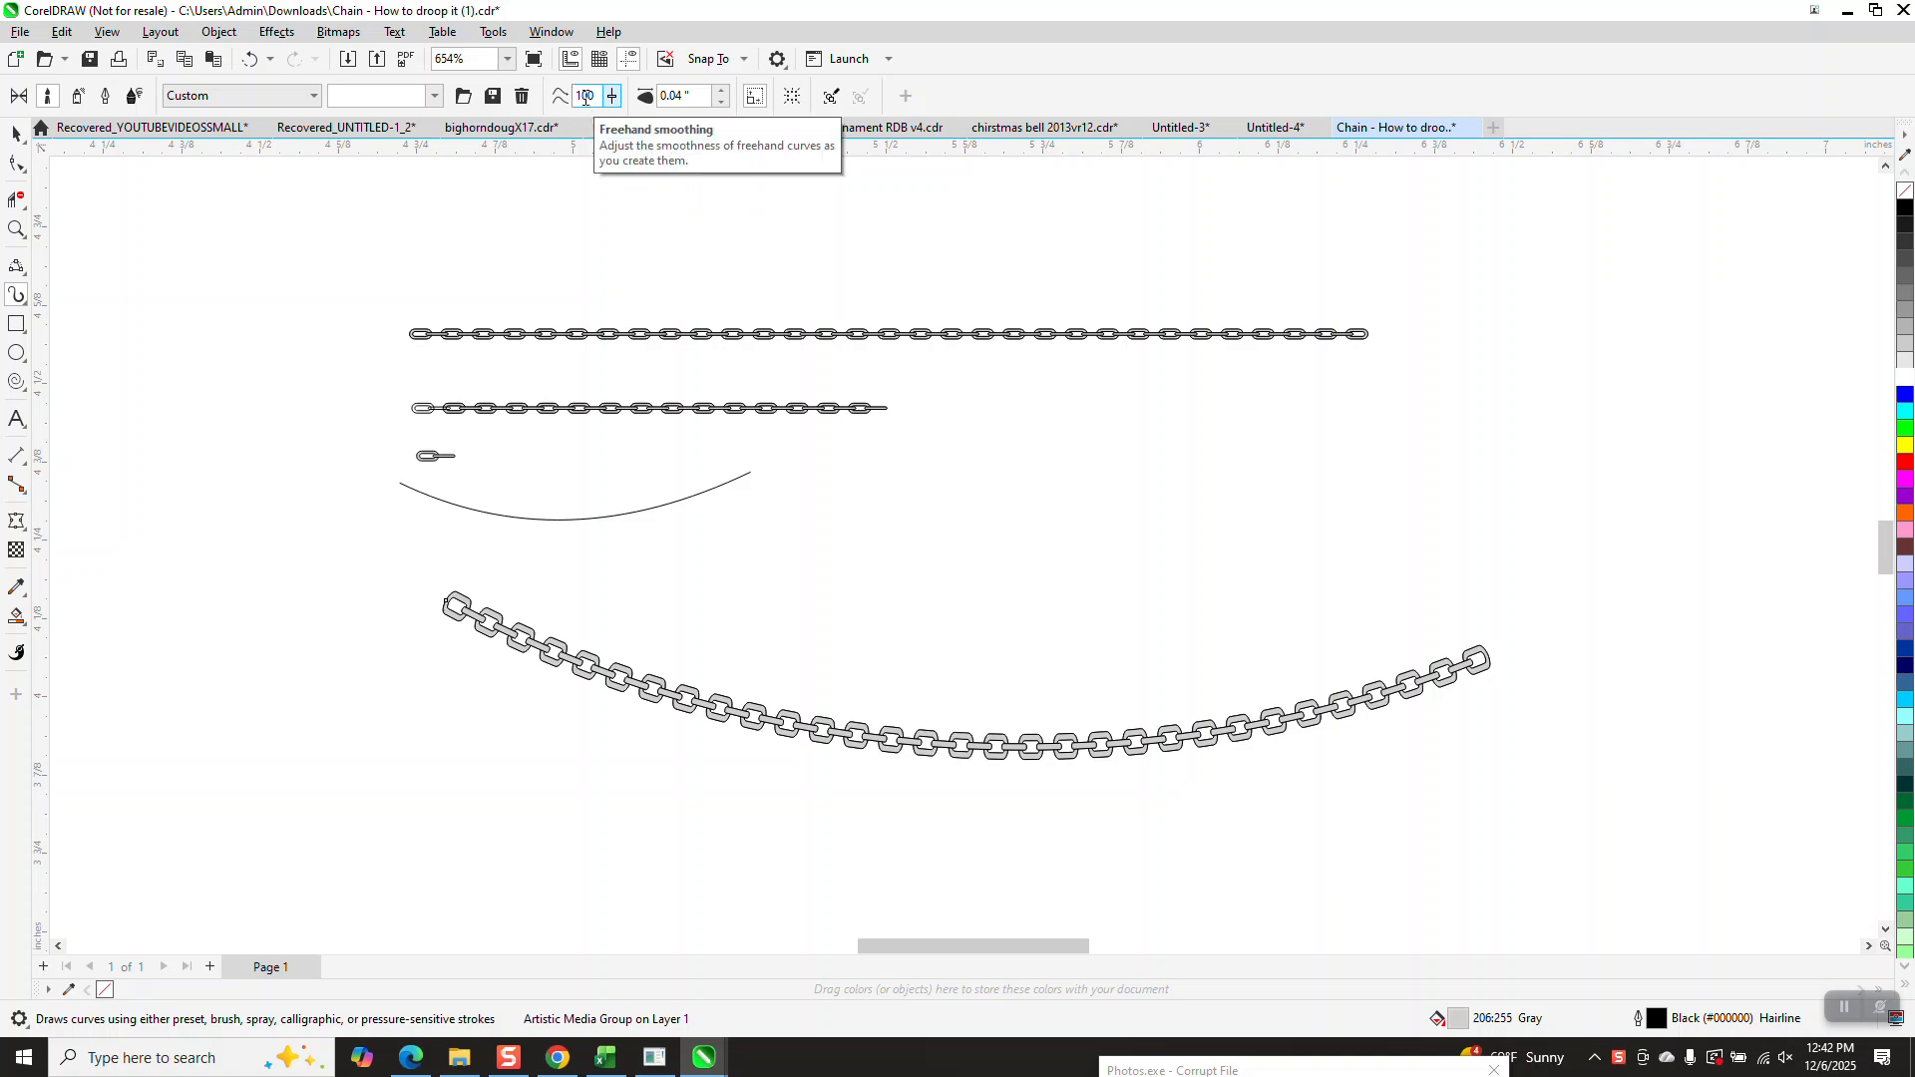
Widen the brushed chain's stroke to 0.13 in.
left_click(722, 90)
left_click(721, 91)
left_click(721, 91)
left_click(721, 90)
left_click(721, 91)
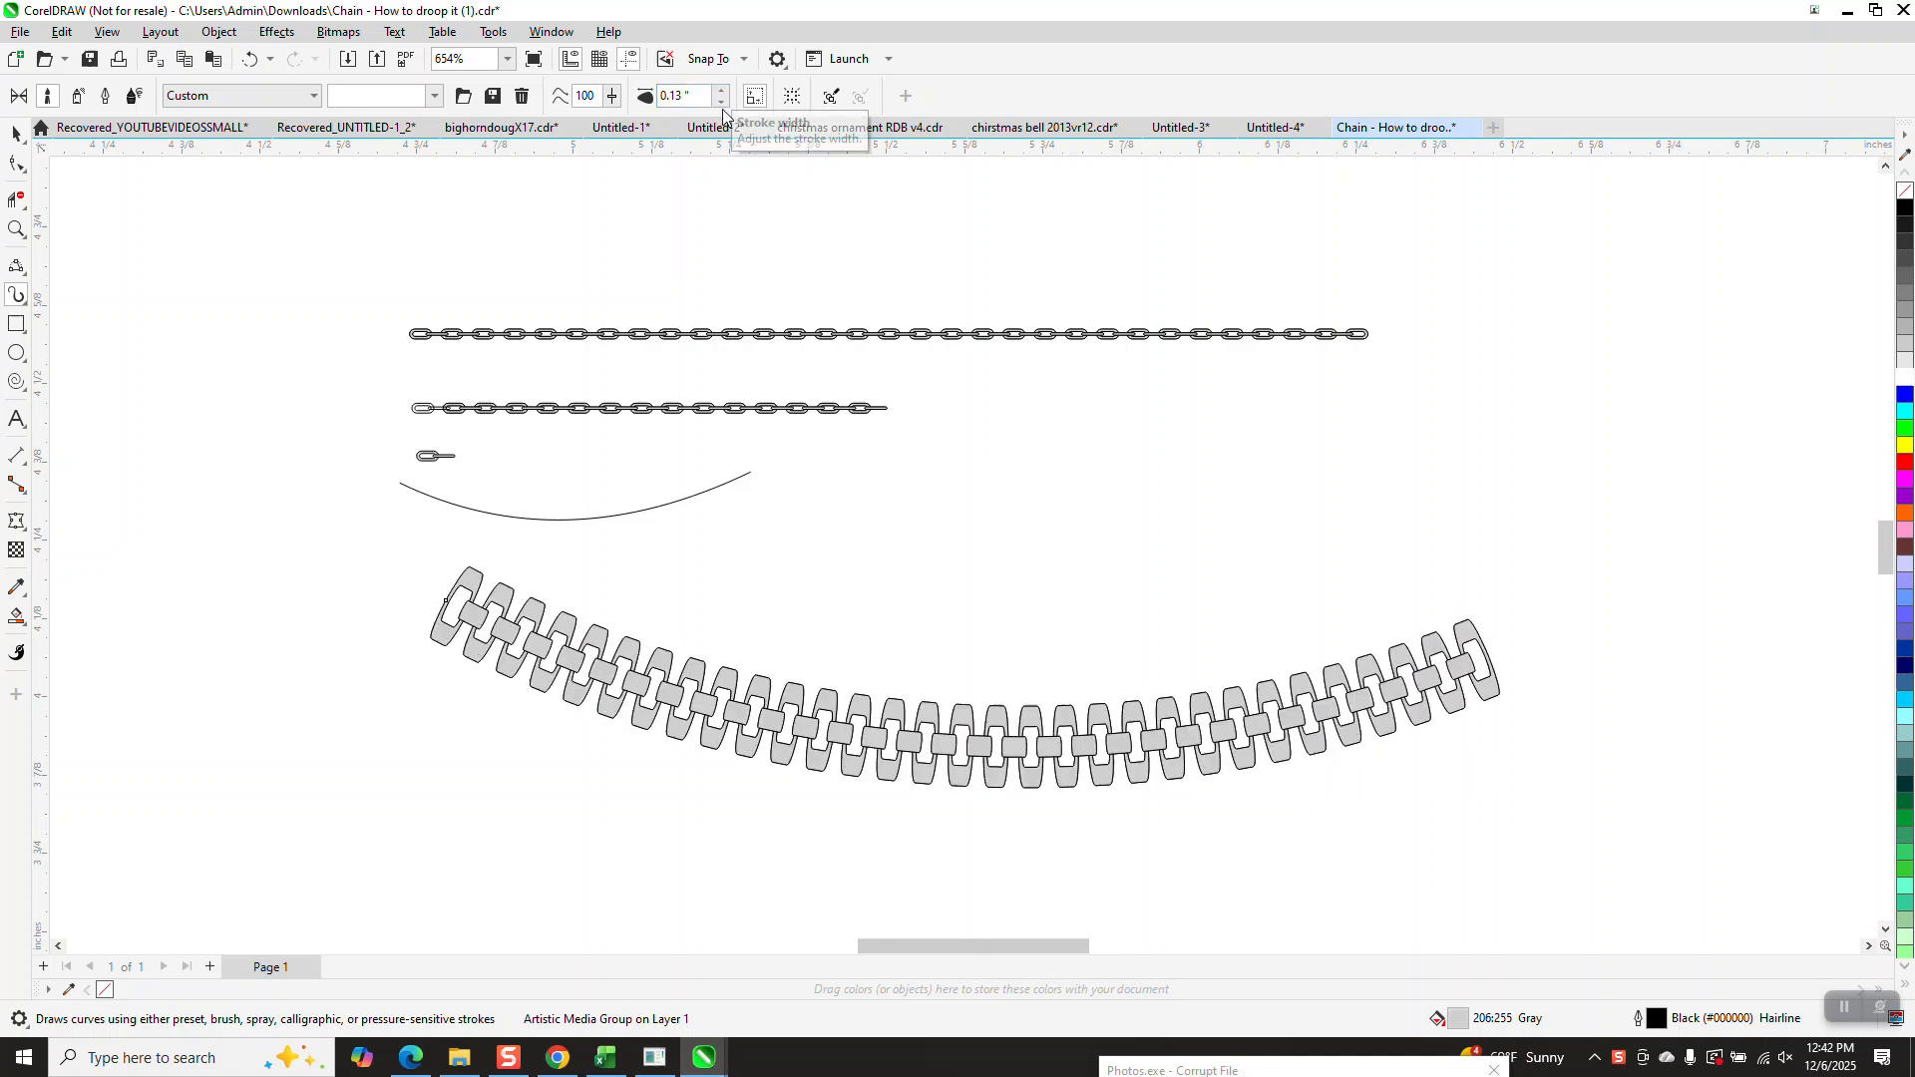
Reduce the brushed chain's stroke width to 0.03 in.
left_click(721, 102)
left_click(721, 102)
left_click(721, 102)
left_click(721, 102)
left_click(721, 102)
left_click(721, 101)
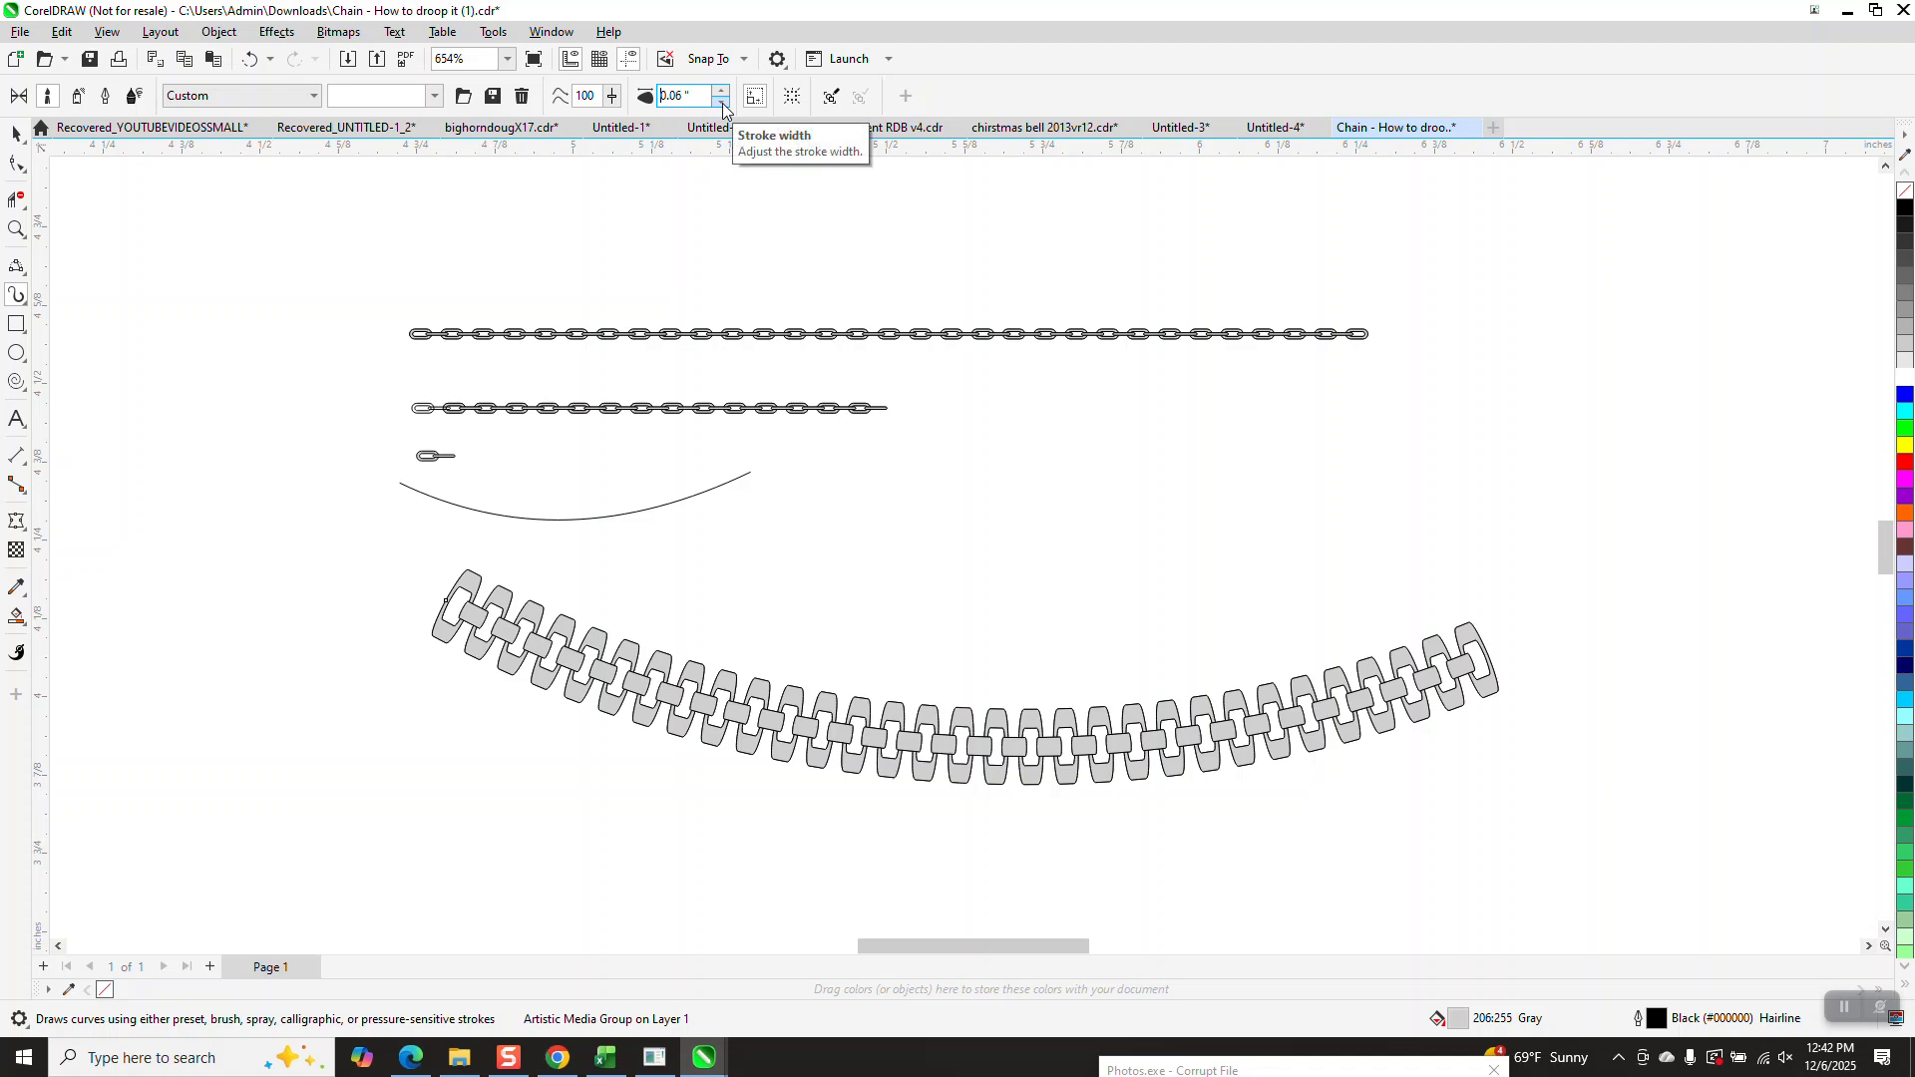
left_click(720, 102)
left_click(721, 101)
left_click(721, 102)
left_click(721, 101)
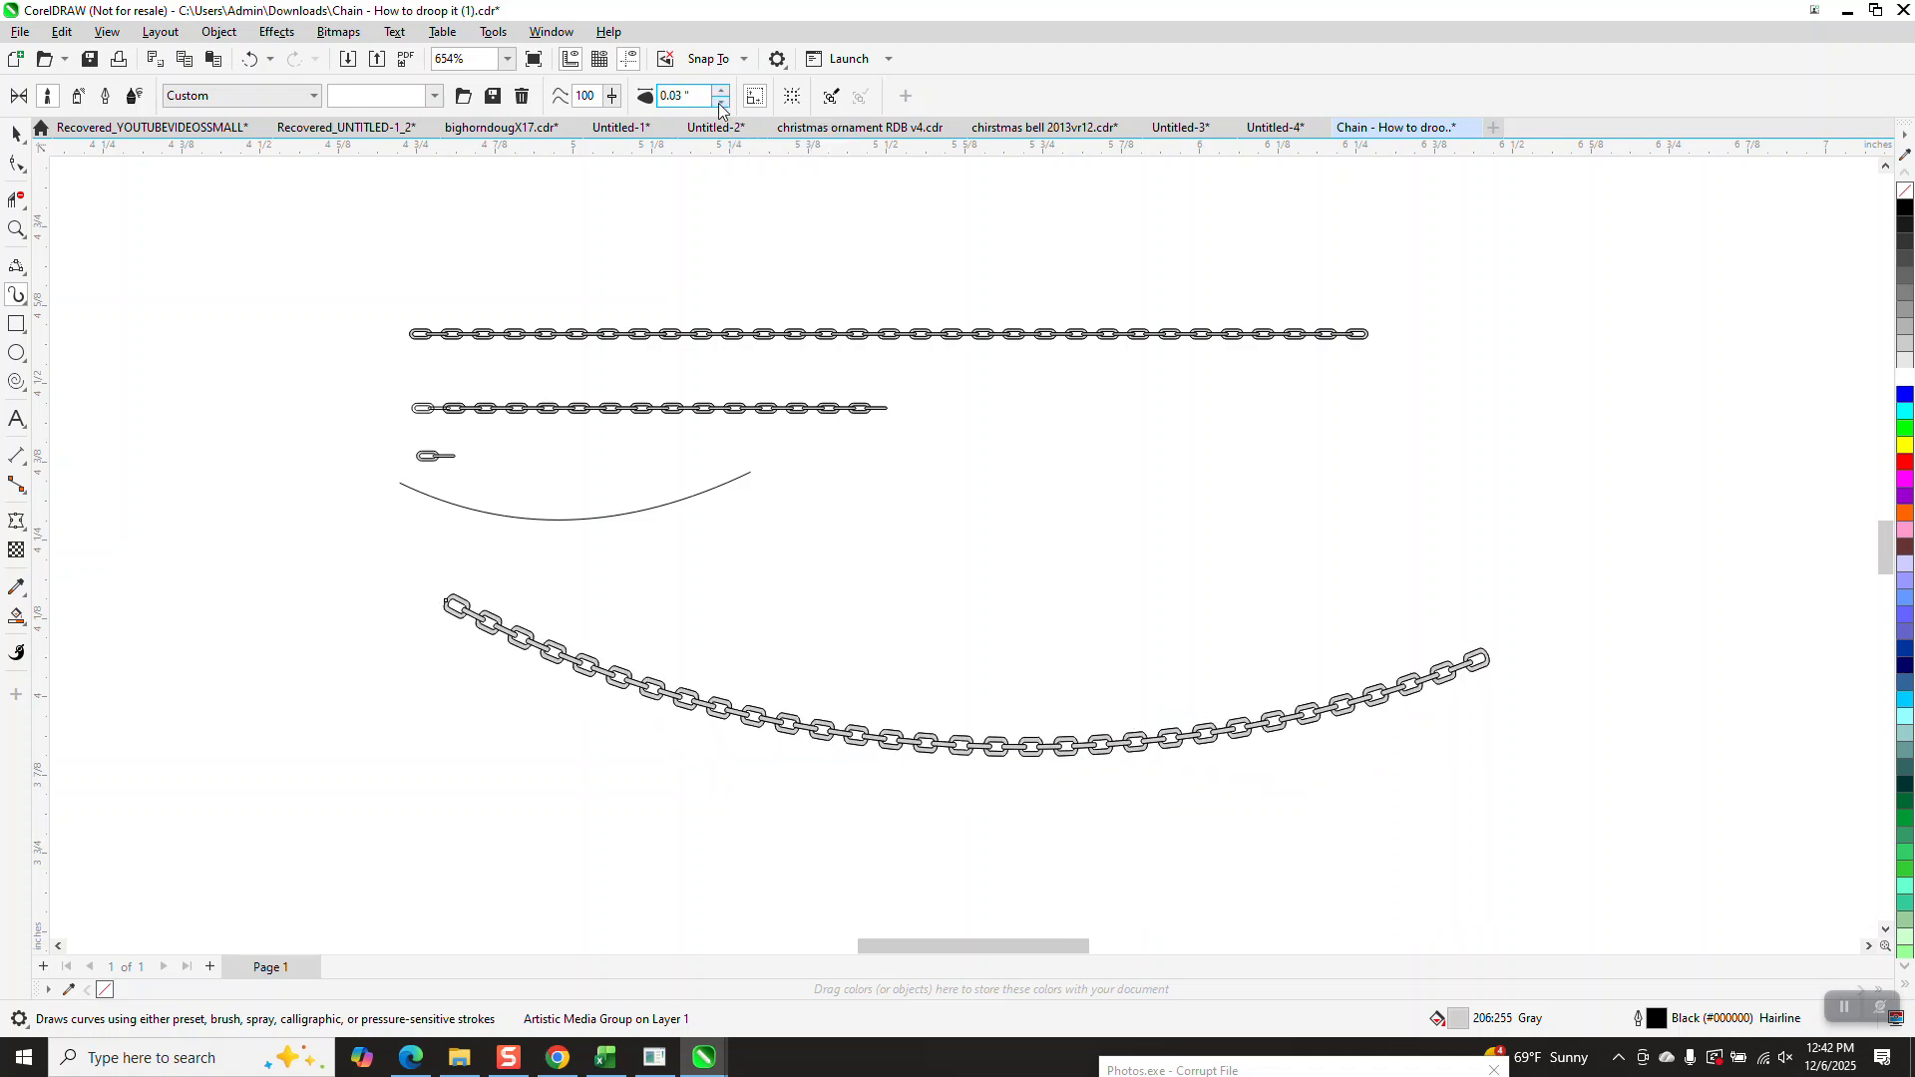
Move the brushed chain down and to the left, farther away from the short curve.
left_click(16, 230)
left_click_drag(335, 513, 768, 734)
right_click(697, 728)
left_click(8, 139)
scroll(171, 375, "down", 2)
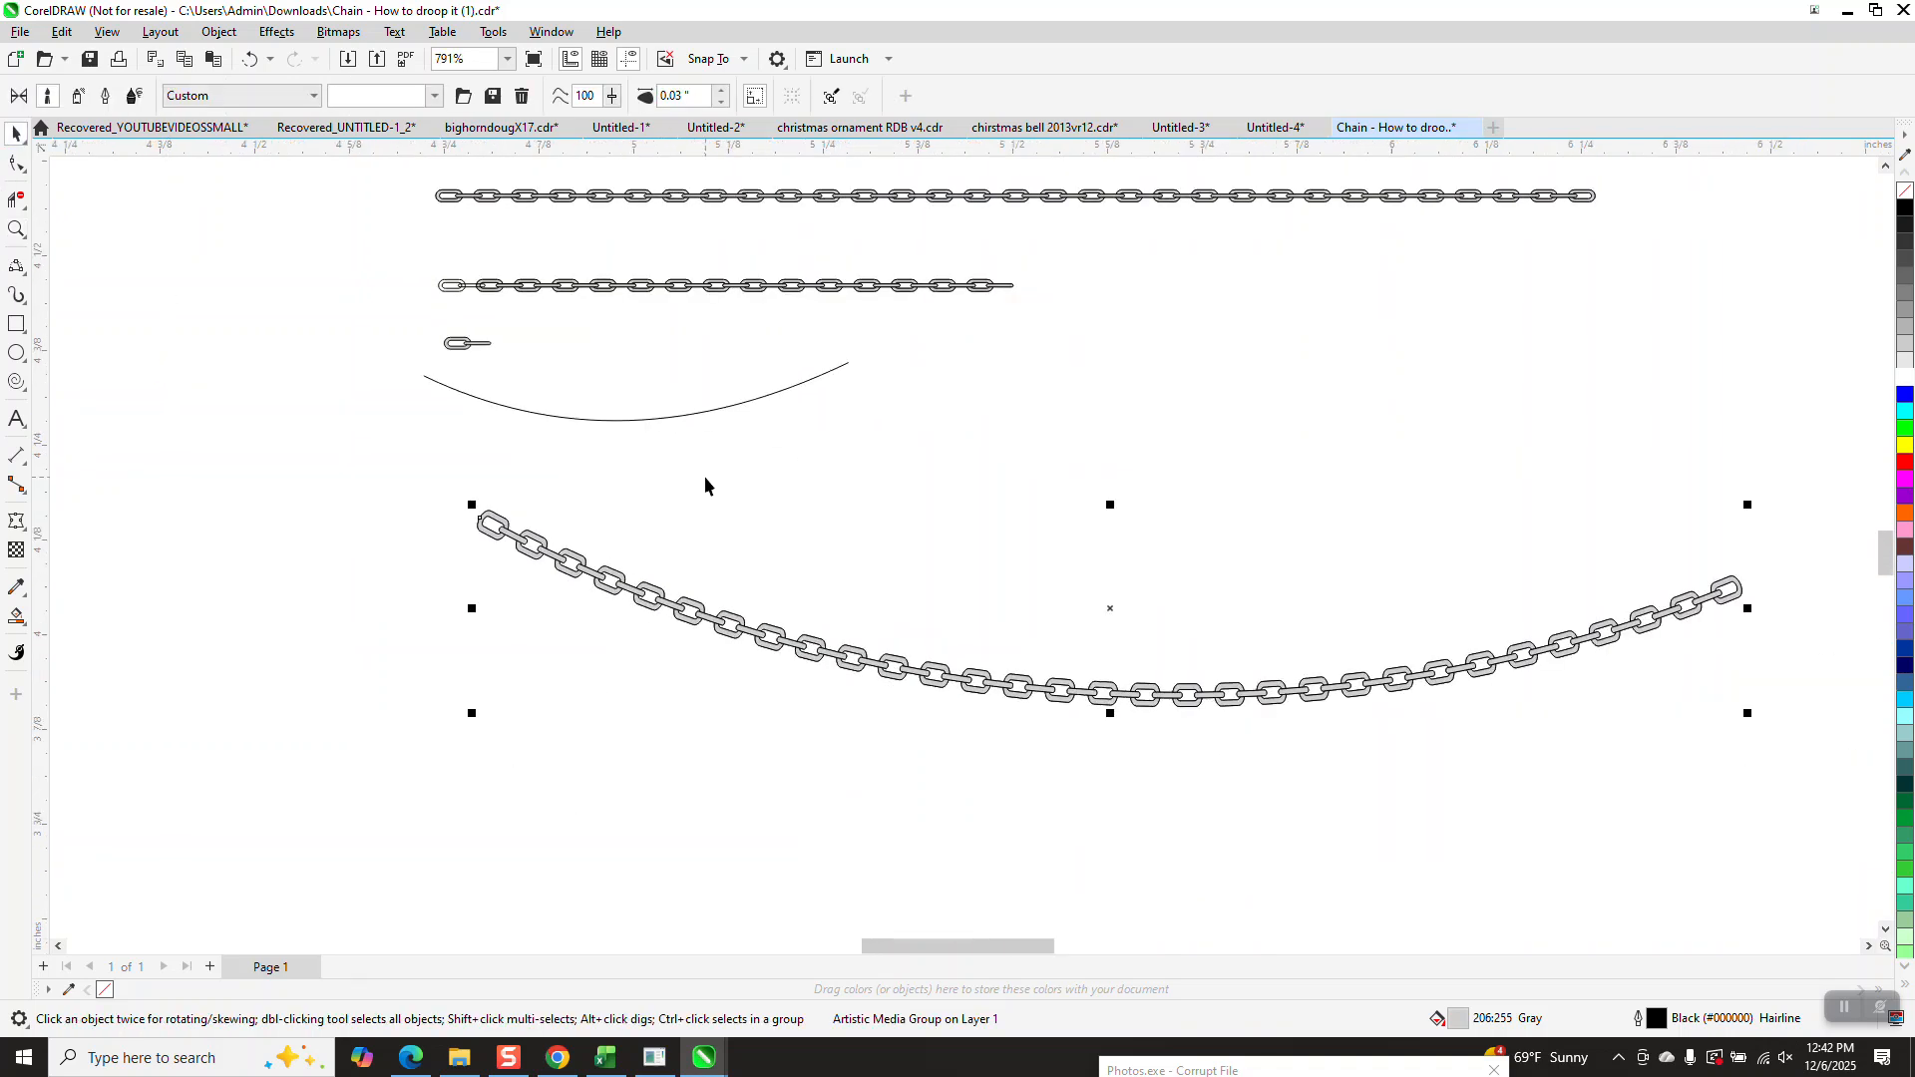
left_click_drag(1100, 611, 891, 788)
Pull the second ring out below the shorter straight chain and undo the move.
left_click(15, 230)
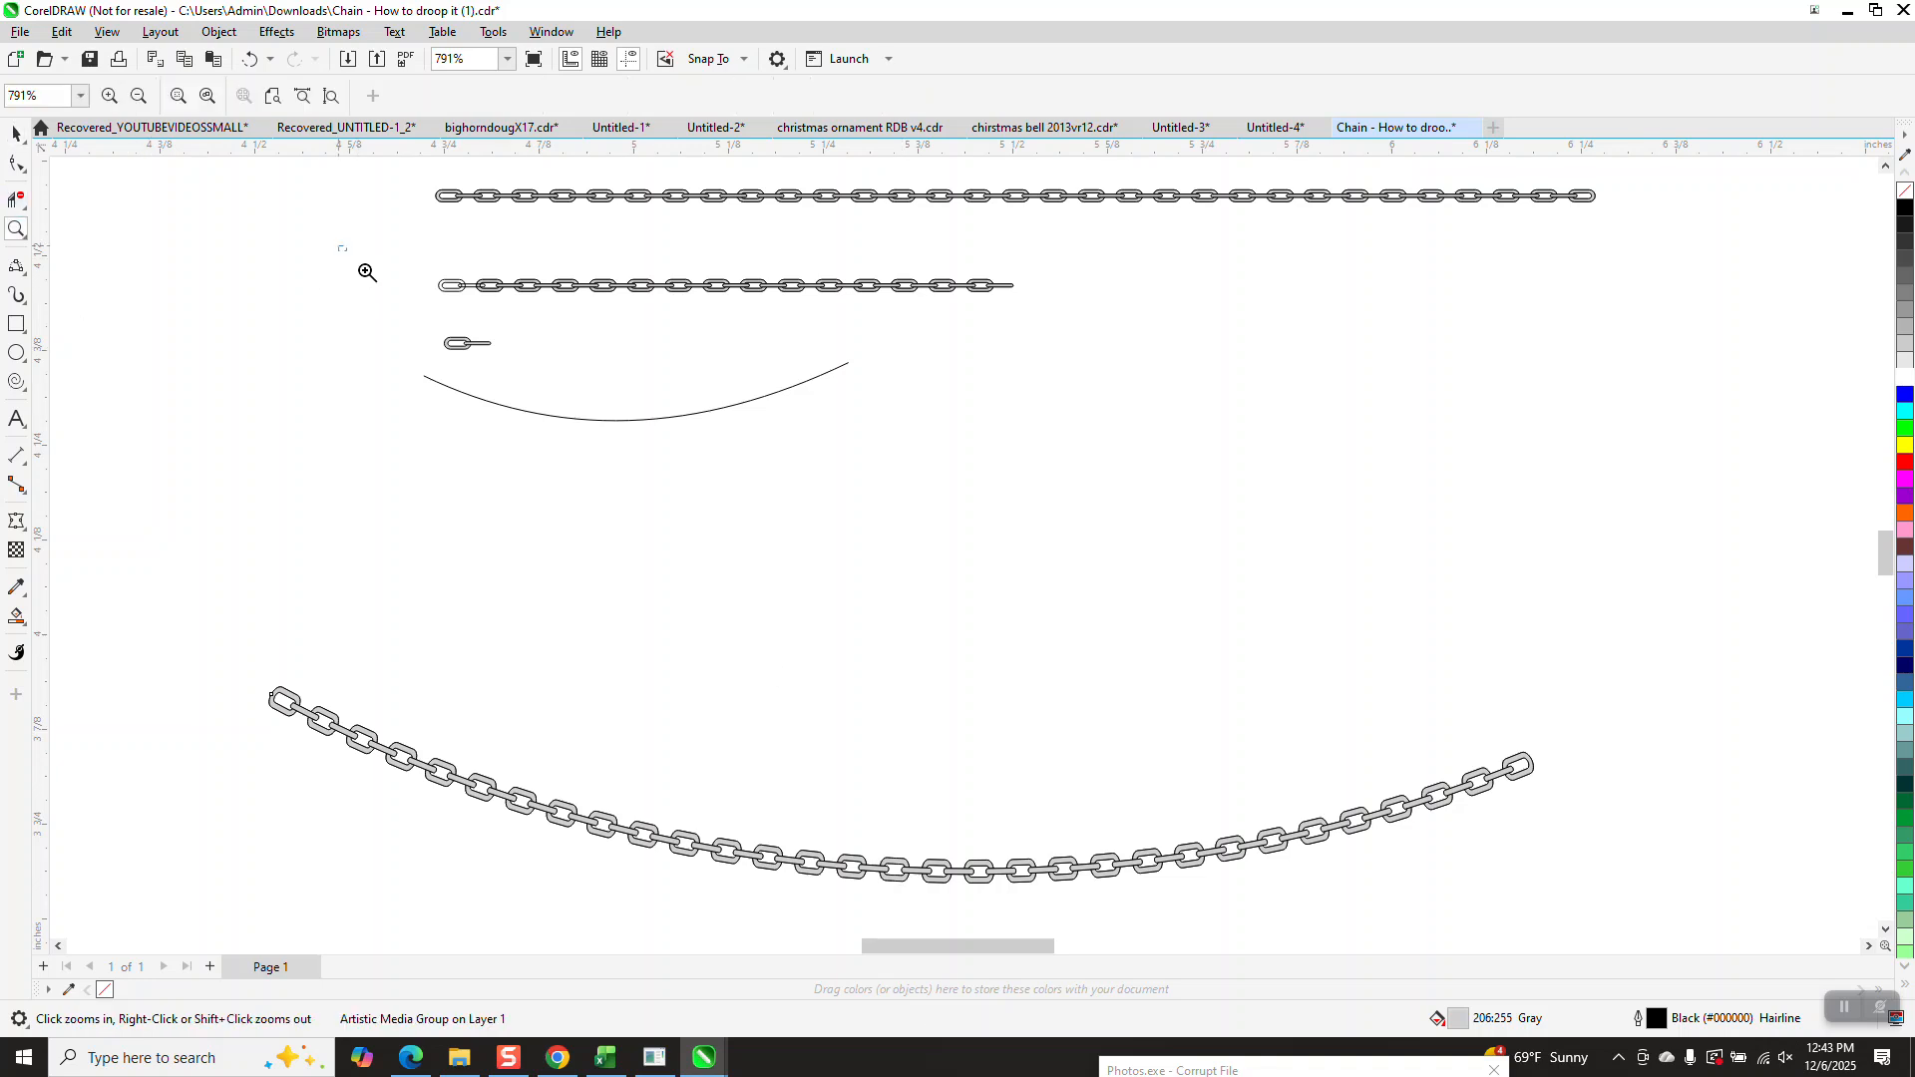
left_click_drag(344, 249, 1032, 473)
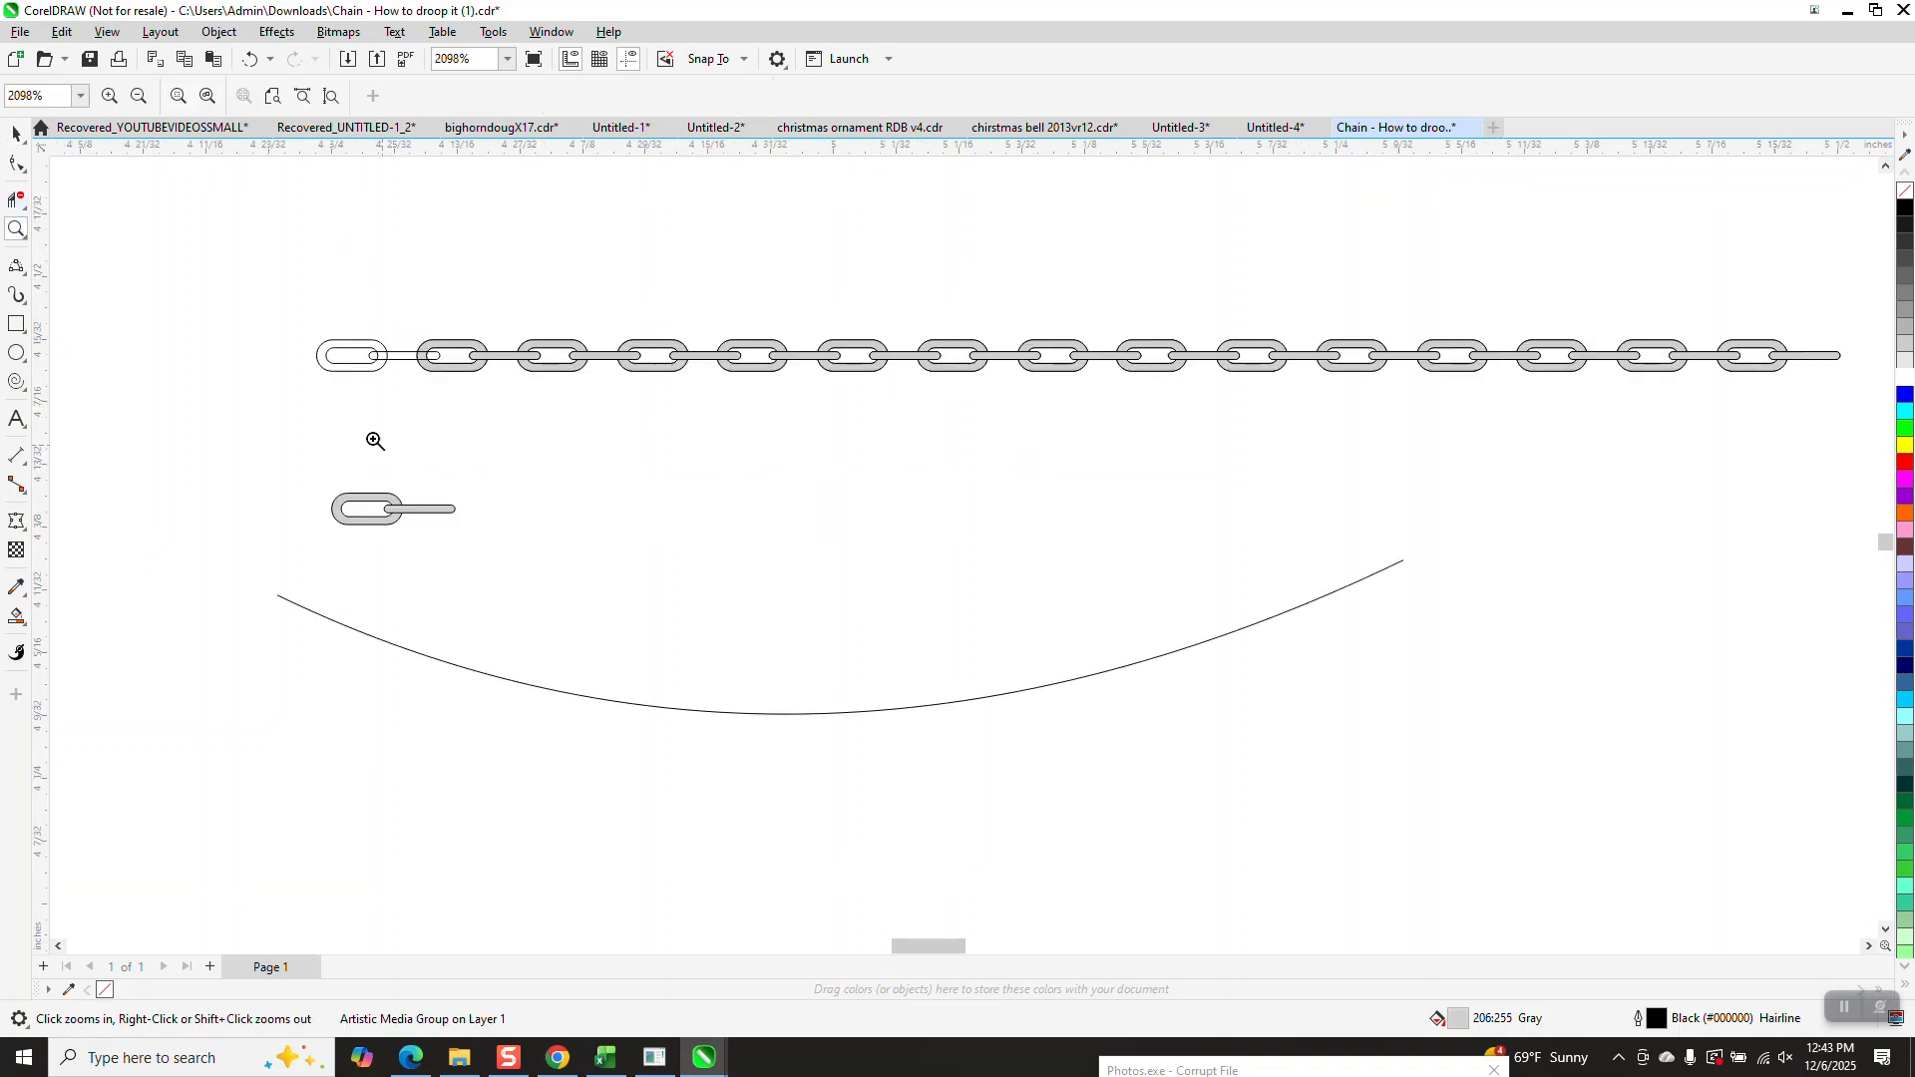
left_click(15, 133)
left_click_drag(449, 374, 532, 448)
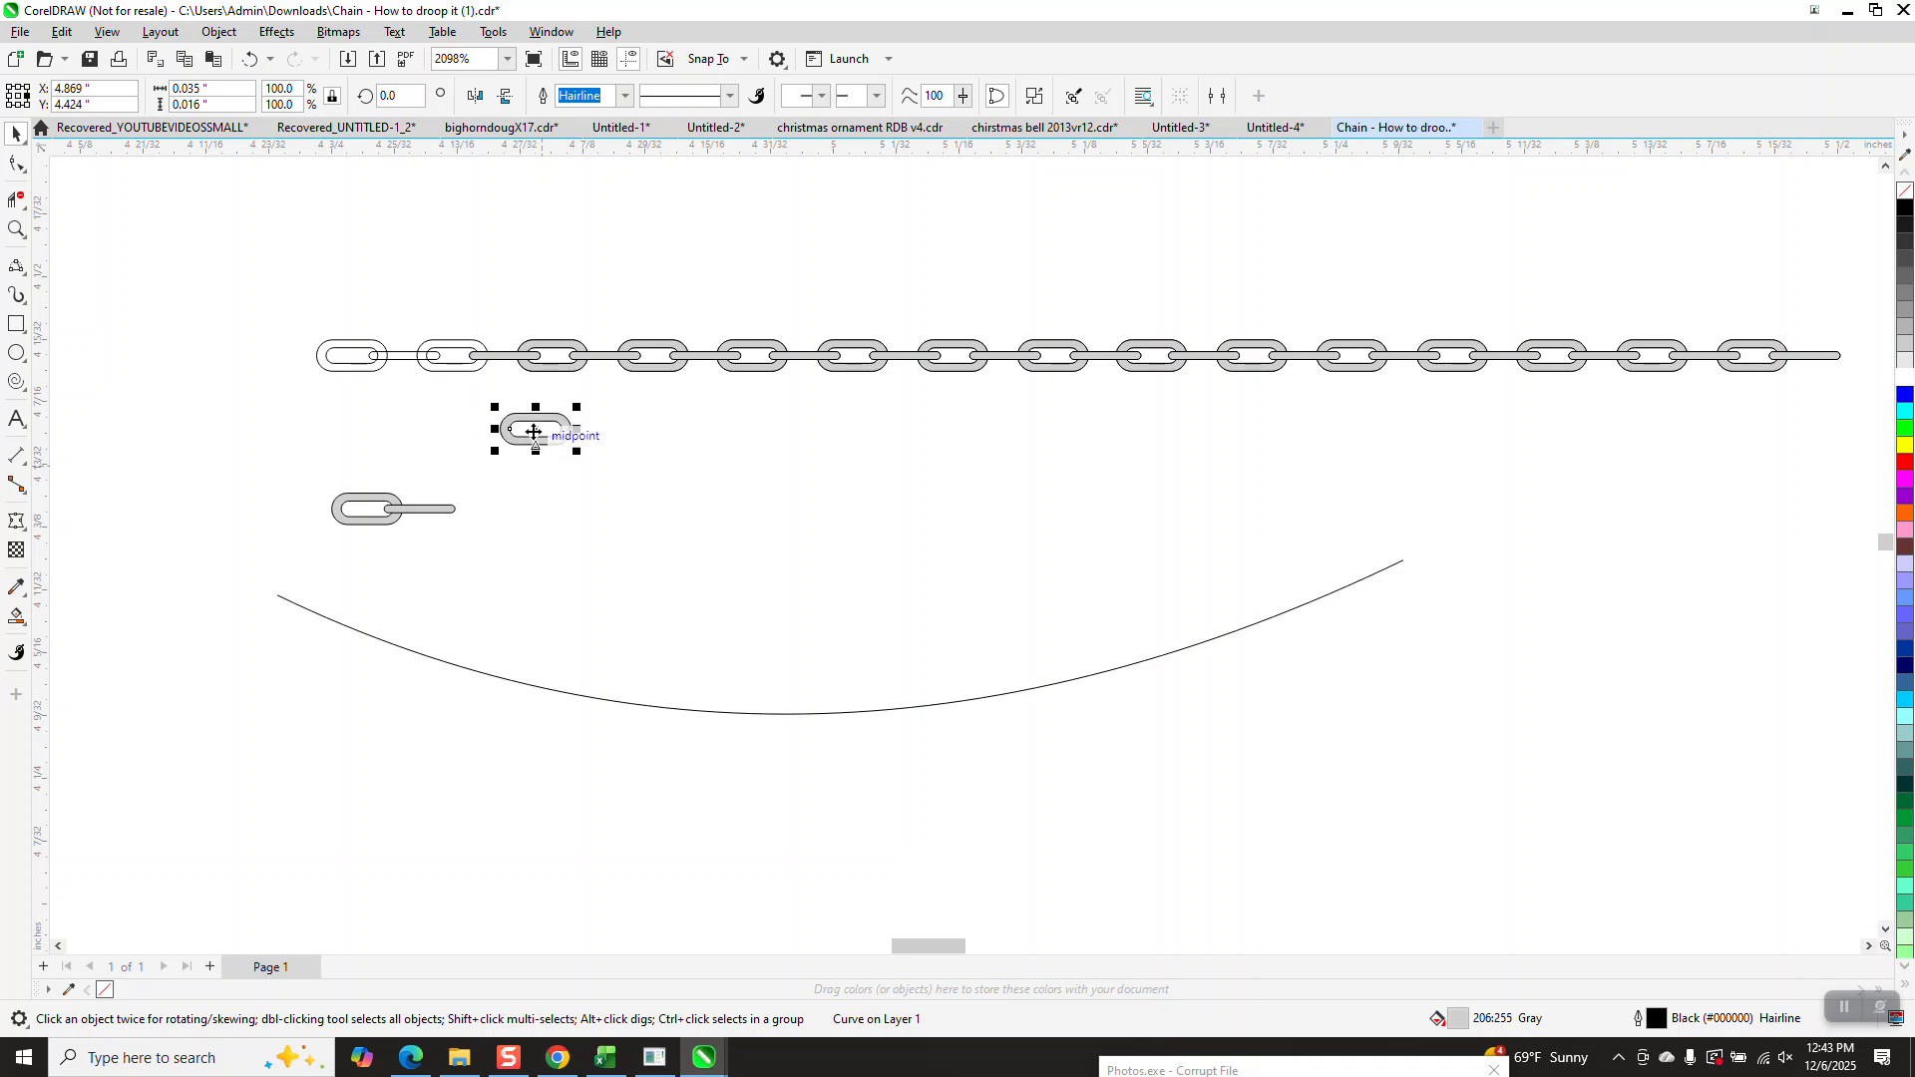
left_click(250, 59)
left_click_drag(313, 469, 514, 571)
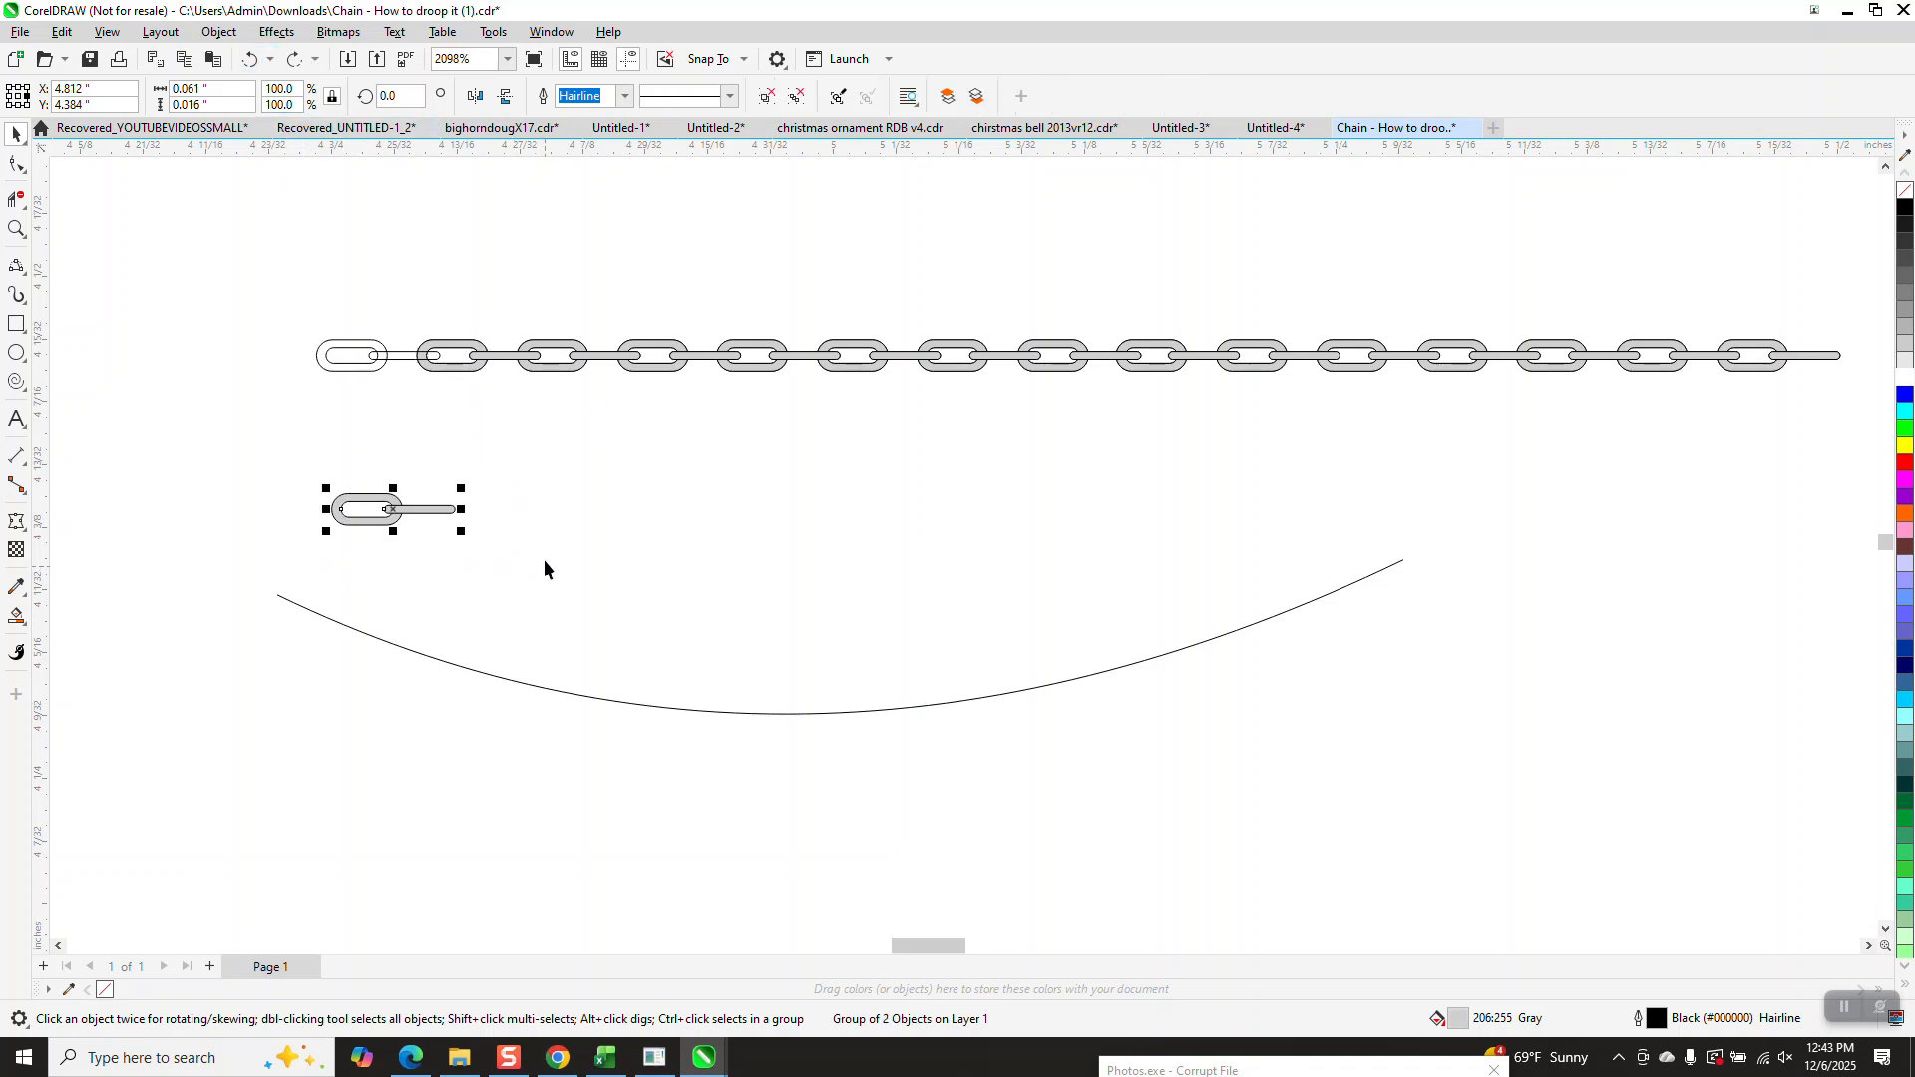
left_click(219, 30)
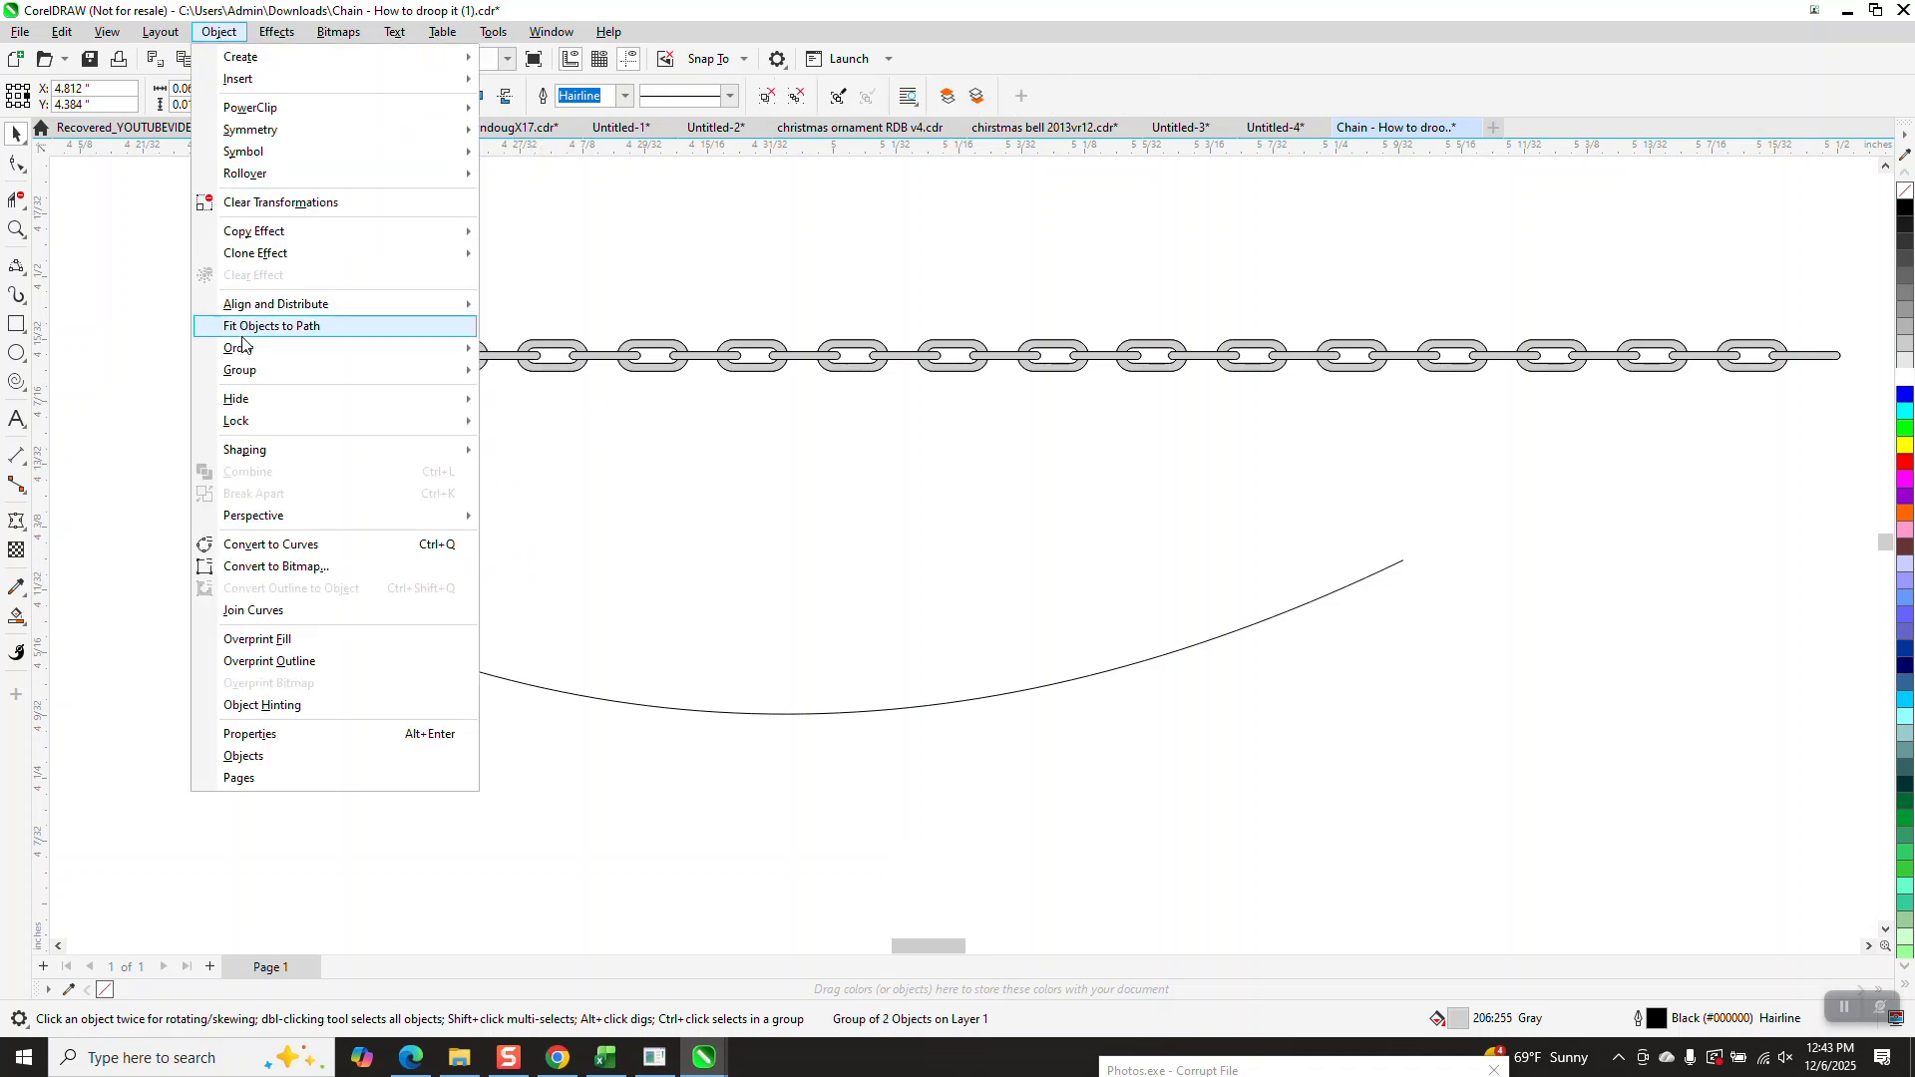
mouse_move(255, 372)
left_click(451, 469)
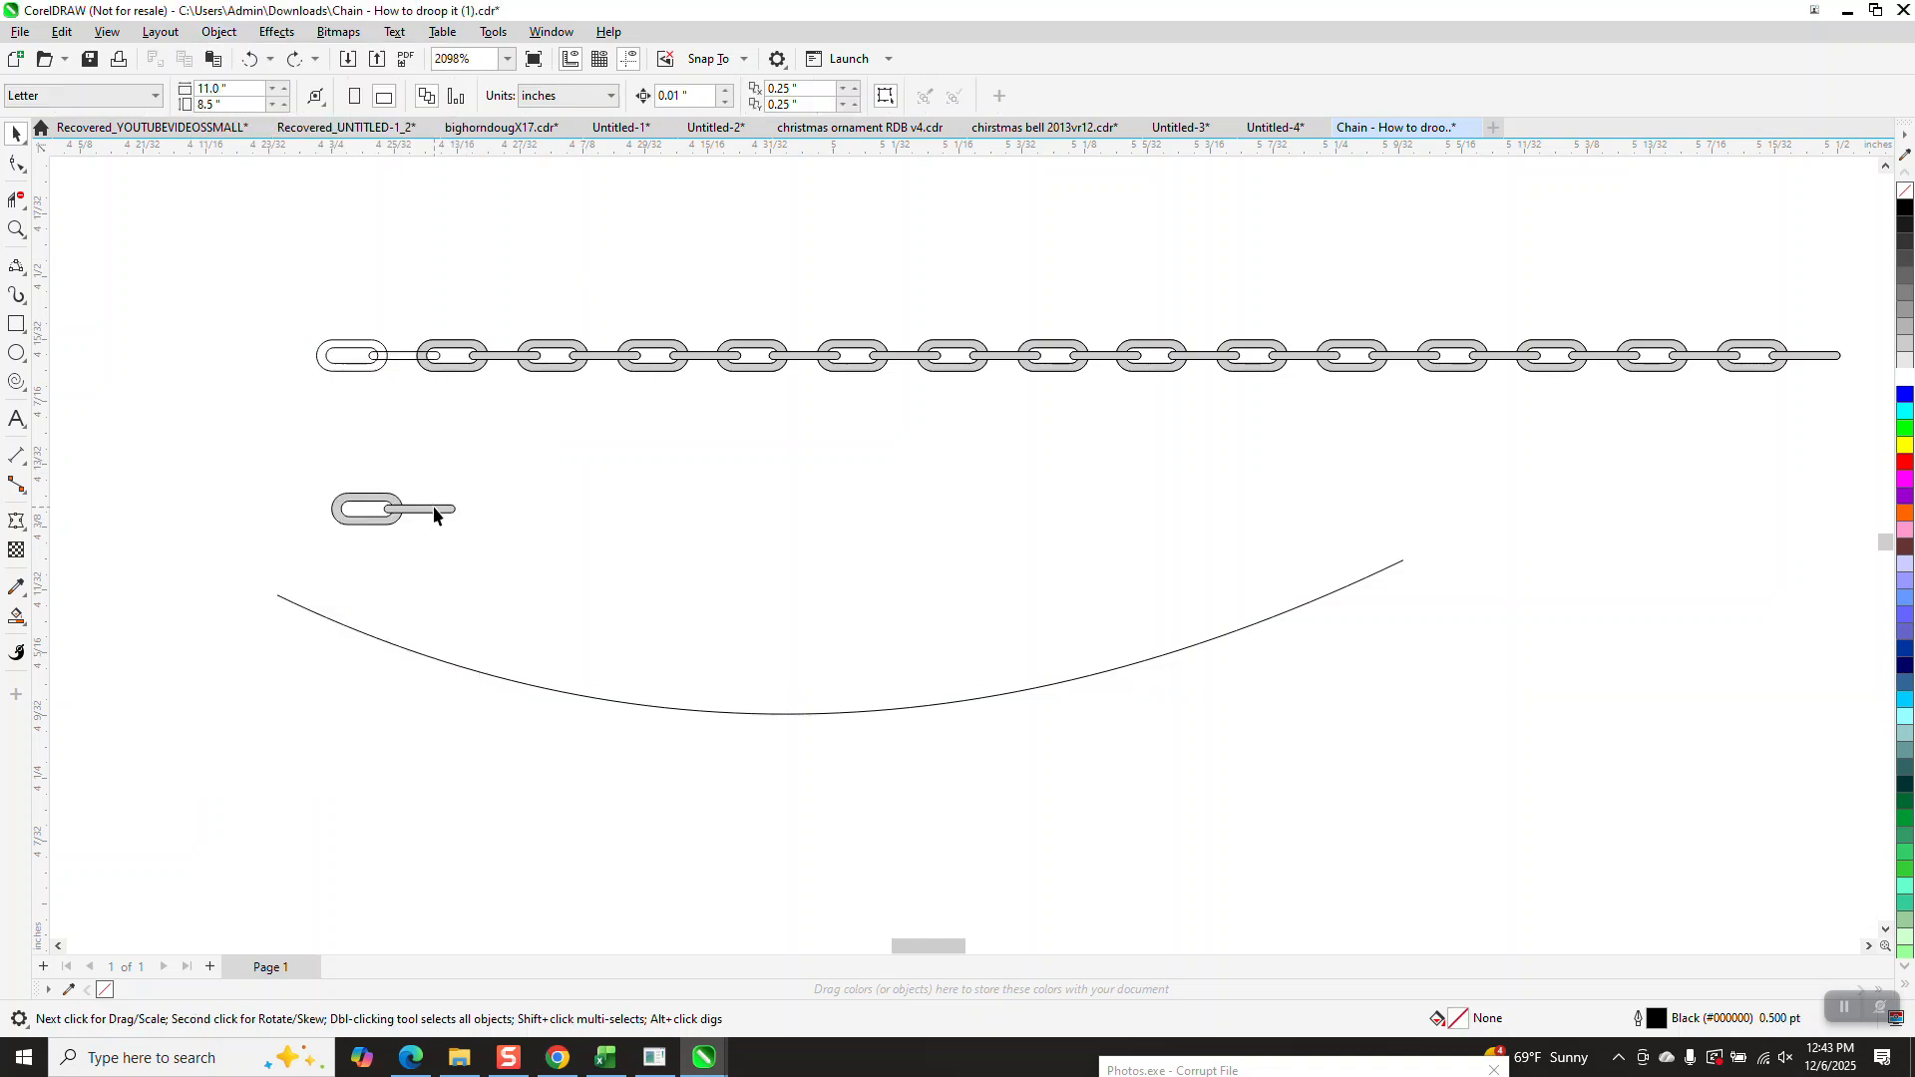
Distribute 12 duplicates of the grouped ring and side link along the short curve with Fit Objects to Path, using uniform object spacing.
left_click(433, 515)
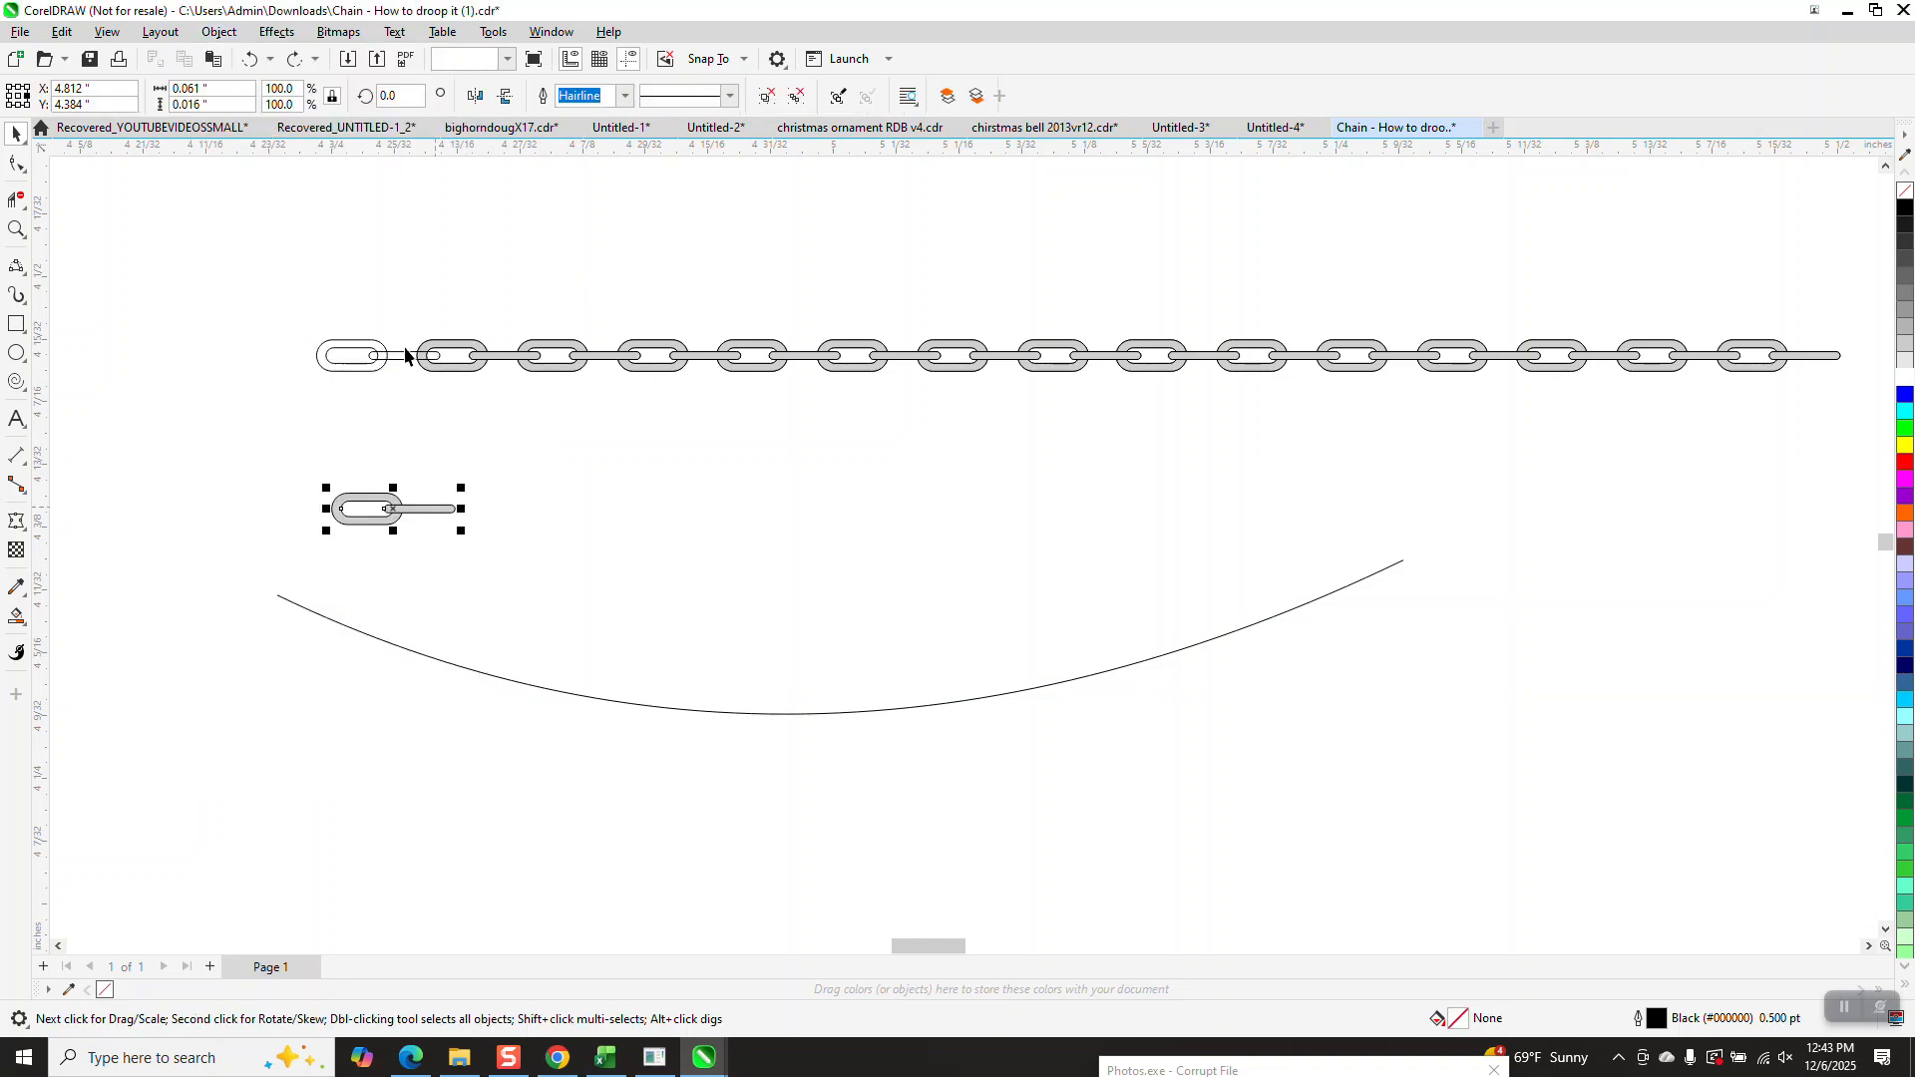
left_click(221, 32)
mouse_move(205, 64)
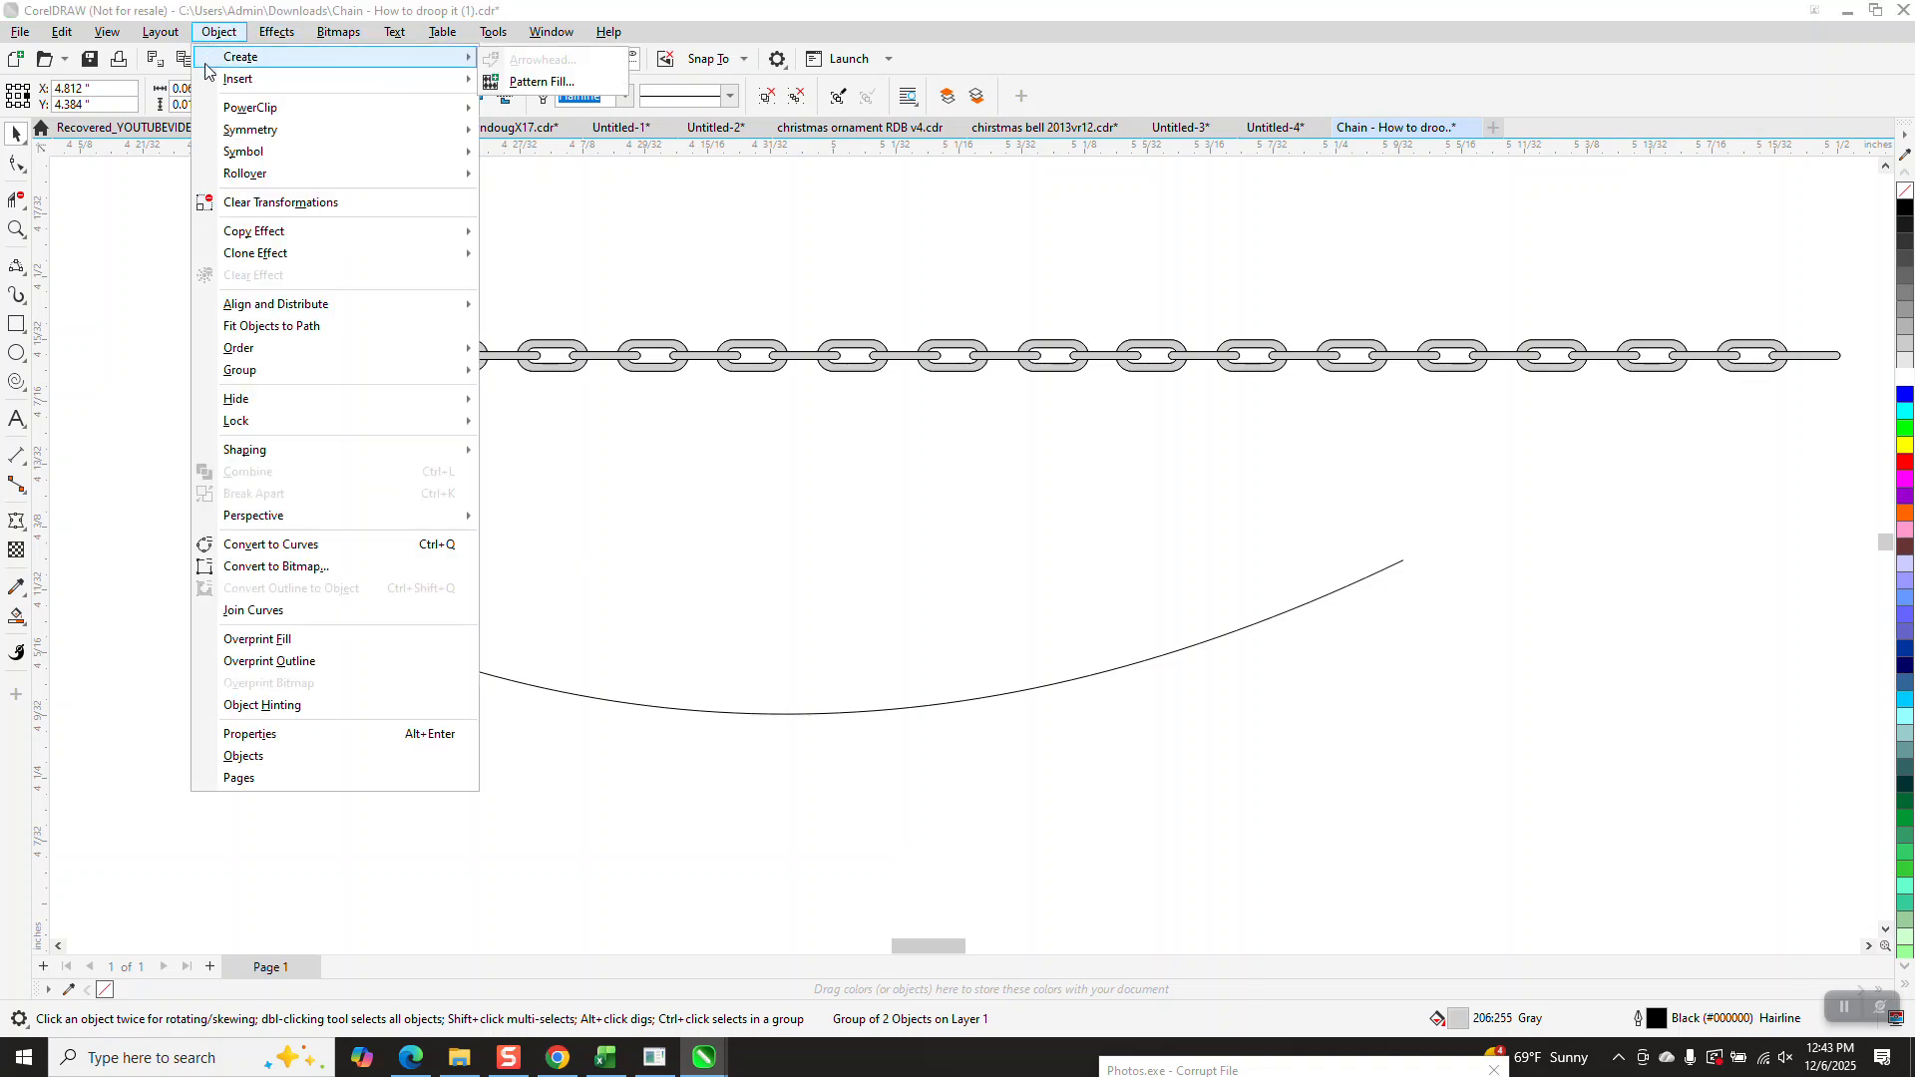
left_click(276, 327)
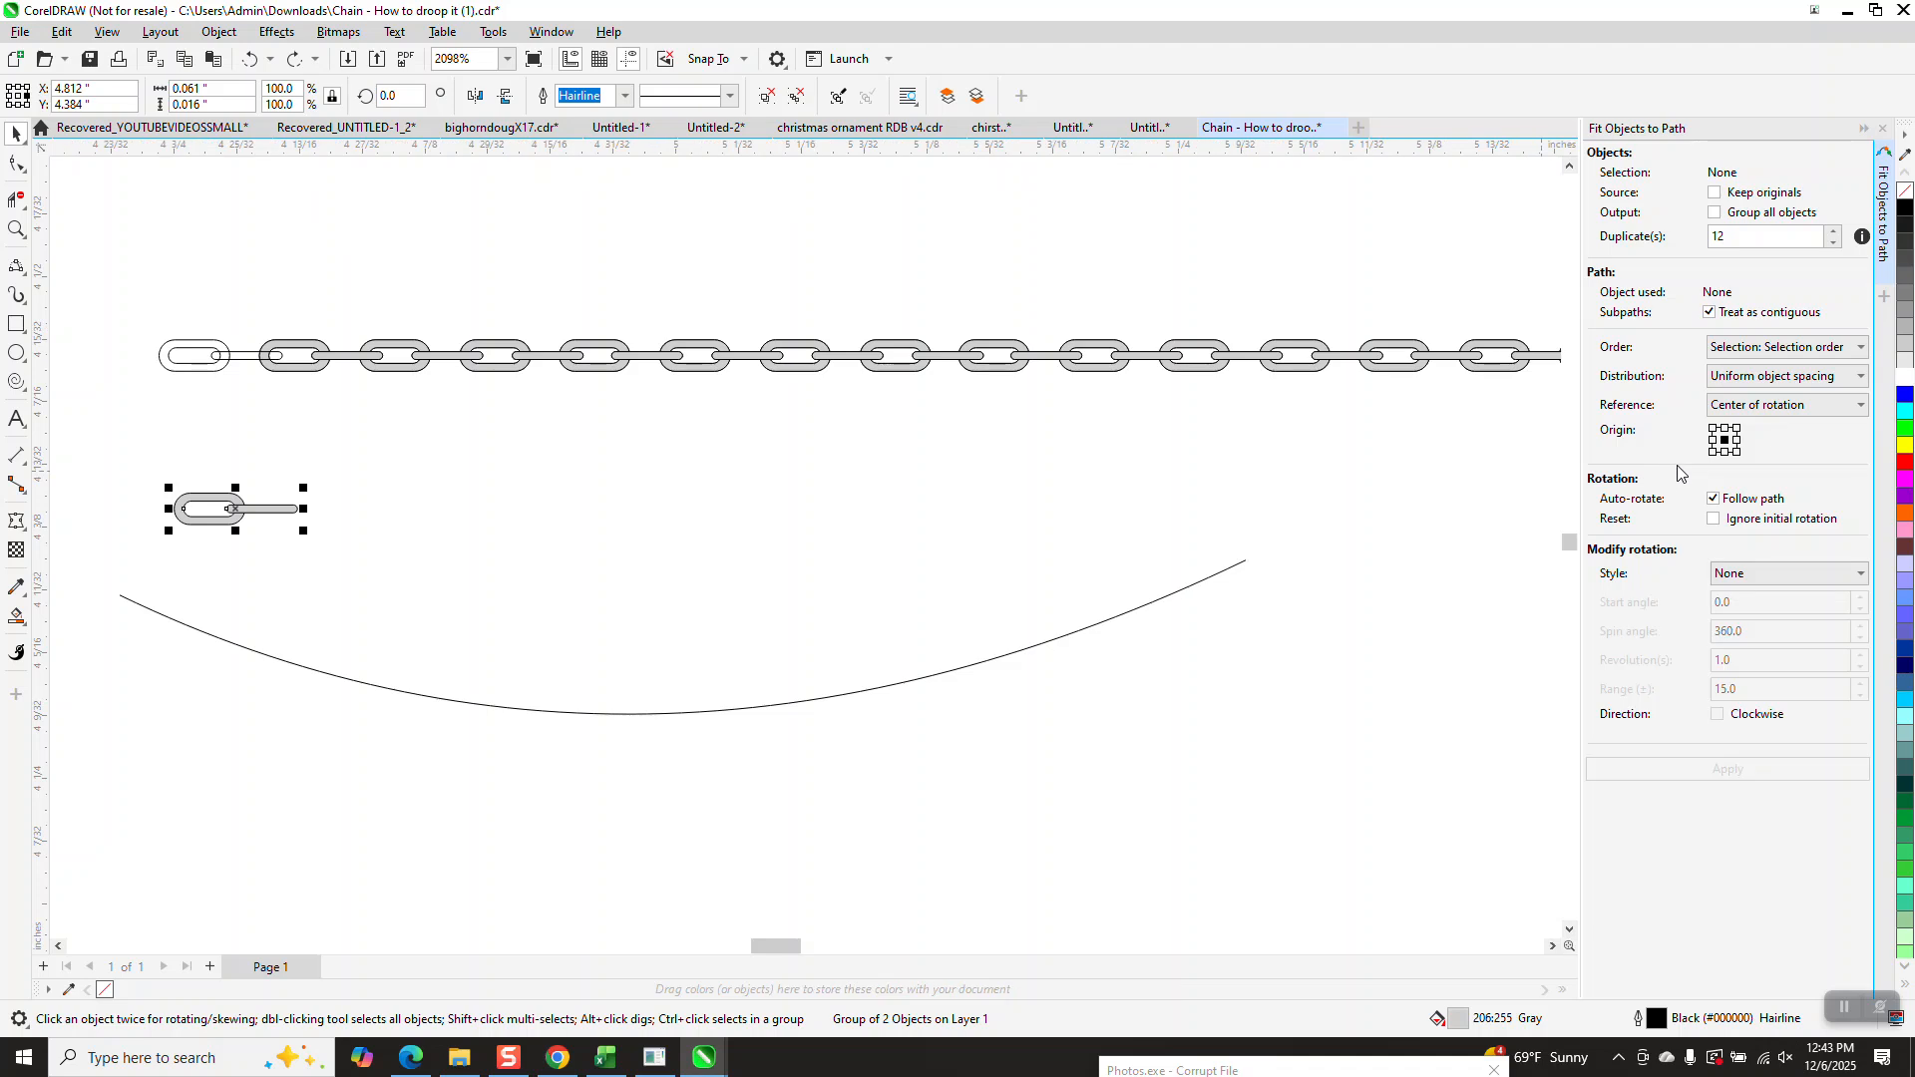
left_click(674, 713, "shift")
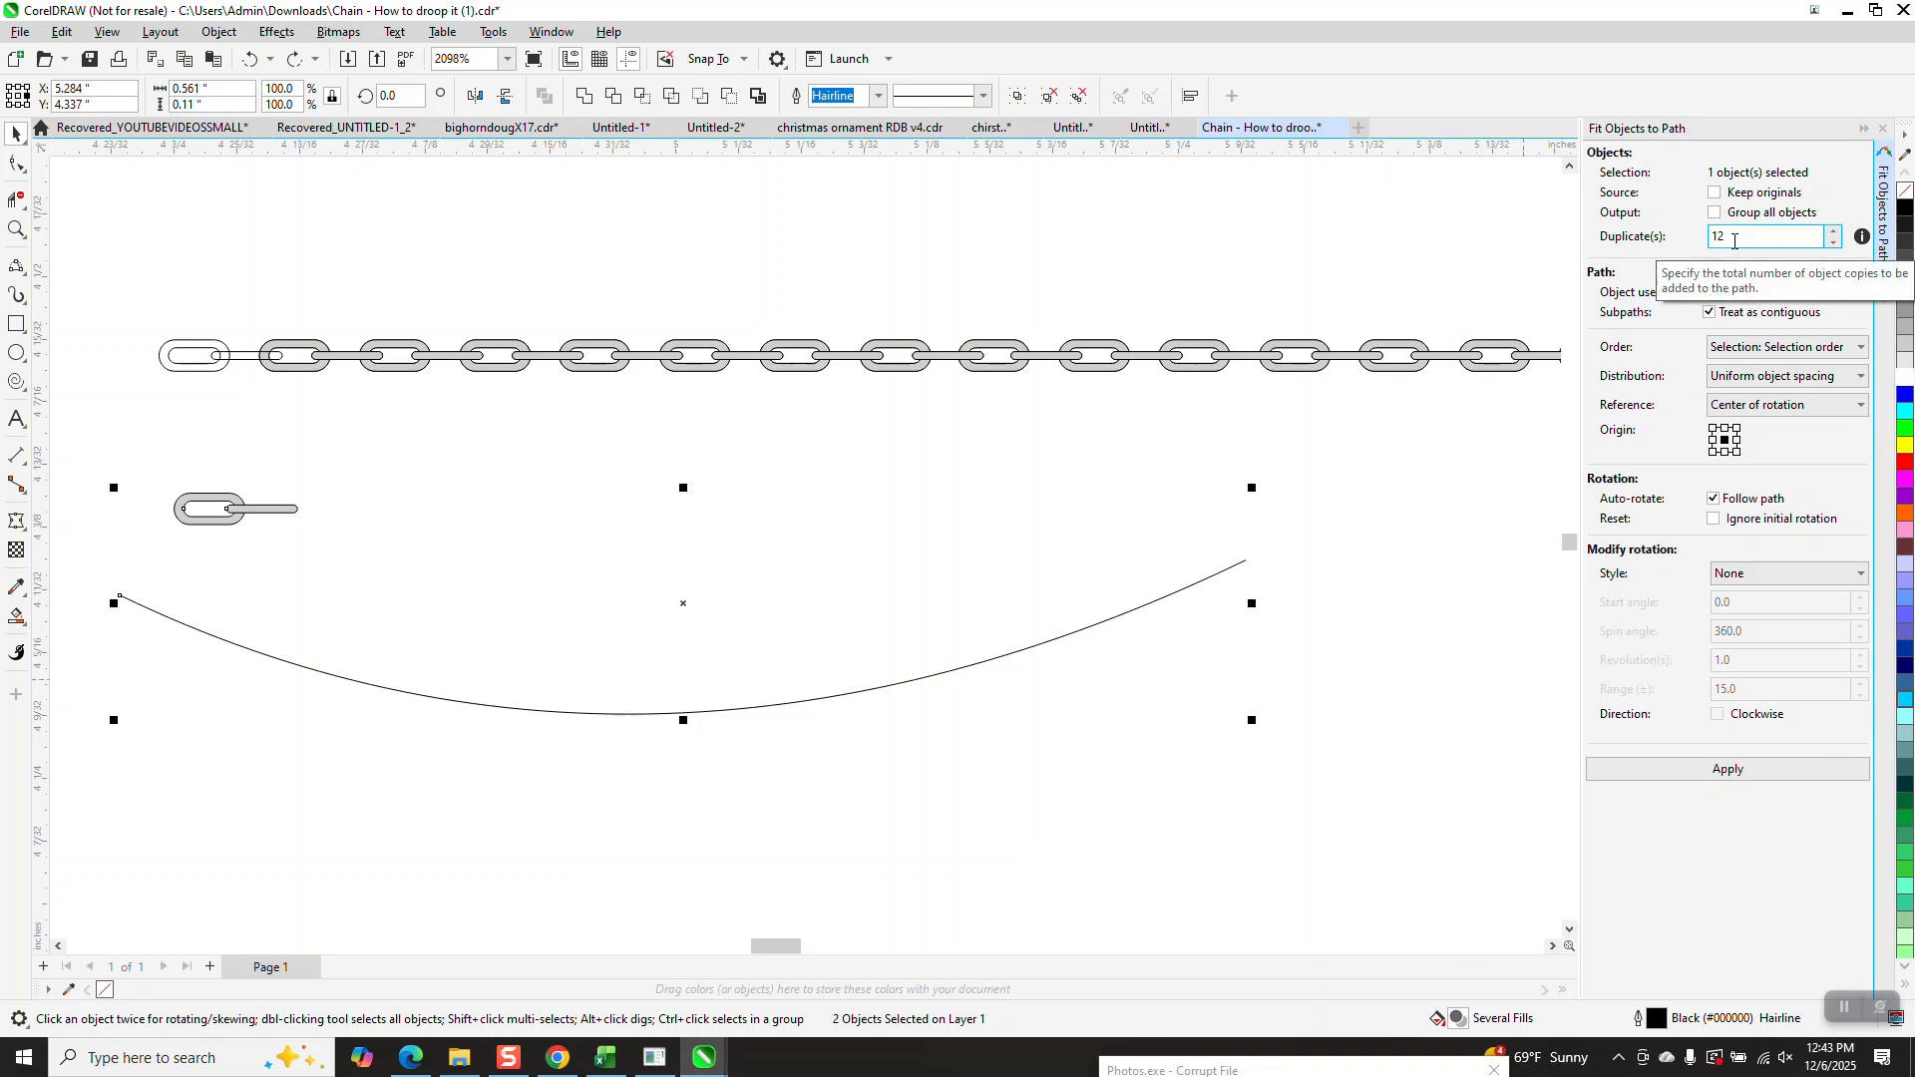
left_click(1727, 773)
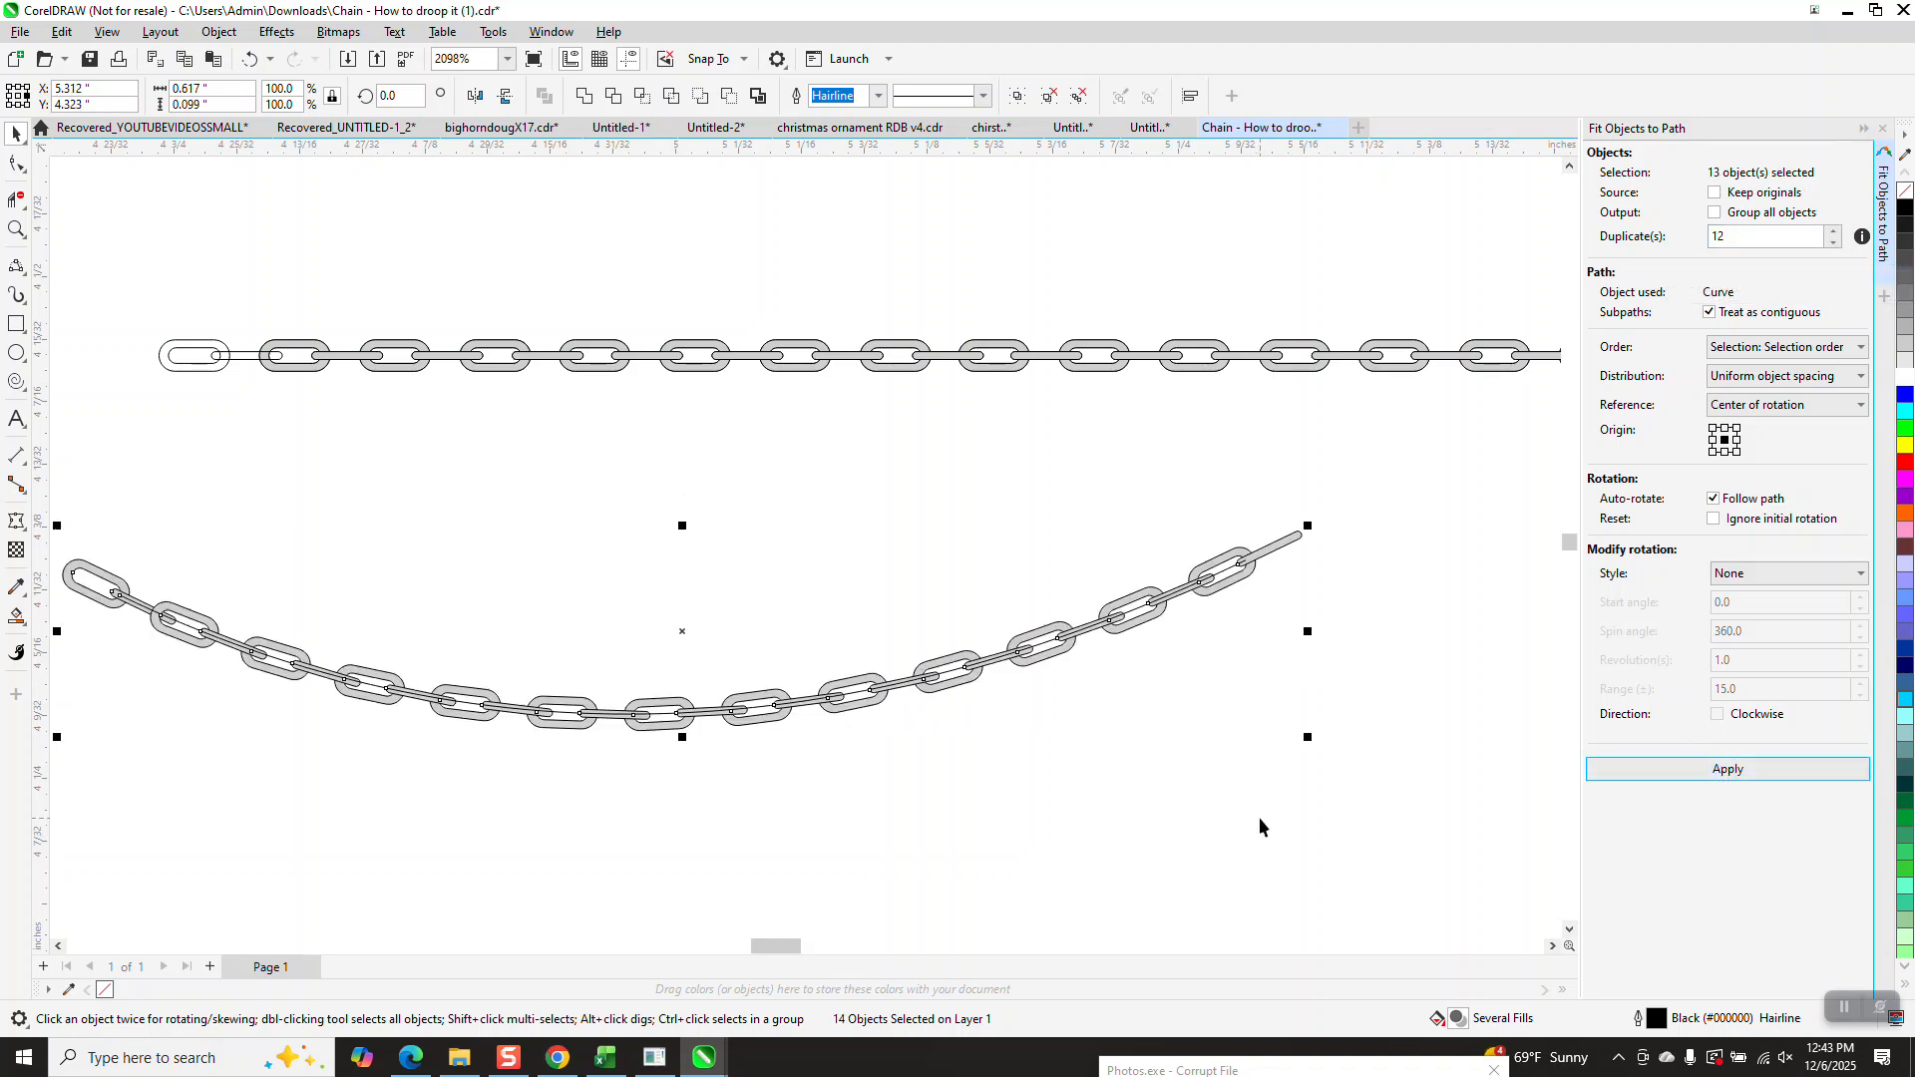
Move the short path curve up and to the right, off the fitted chain.
key("z")
left_click_drag(121, 500, 315, 716)
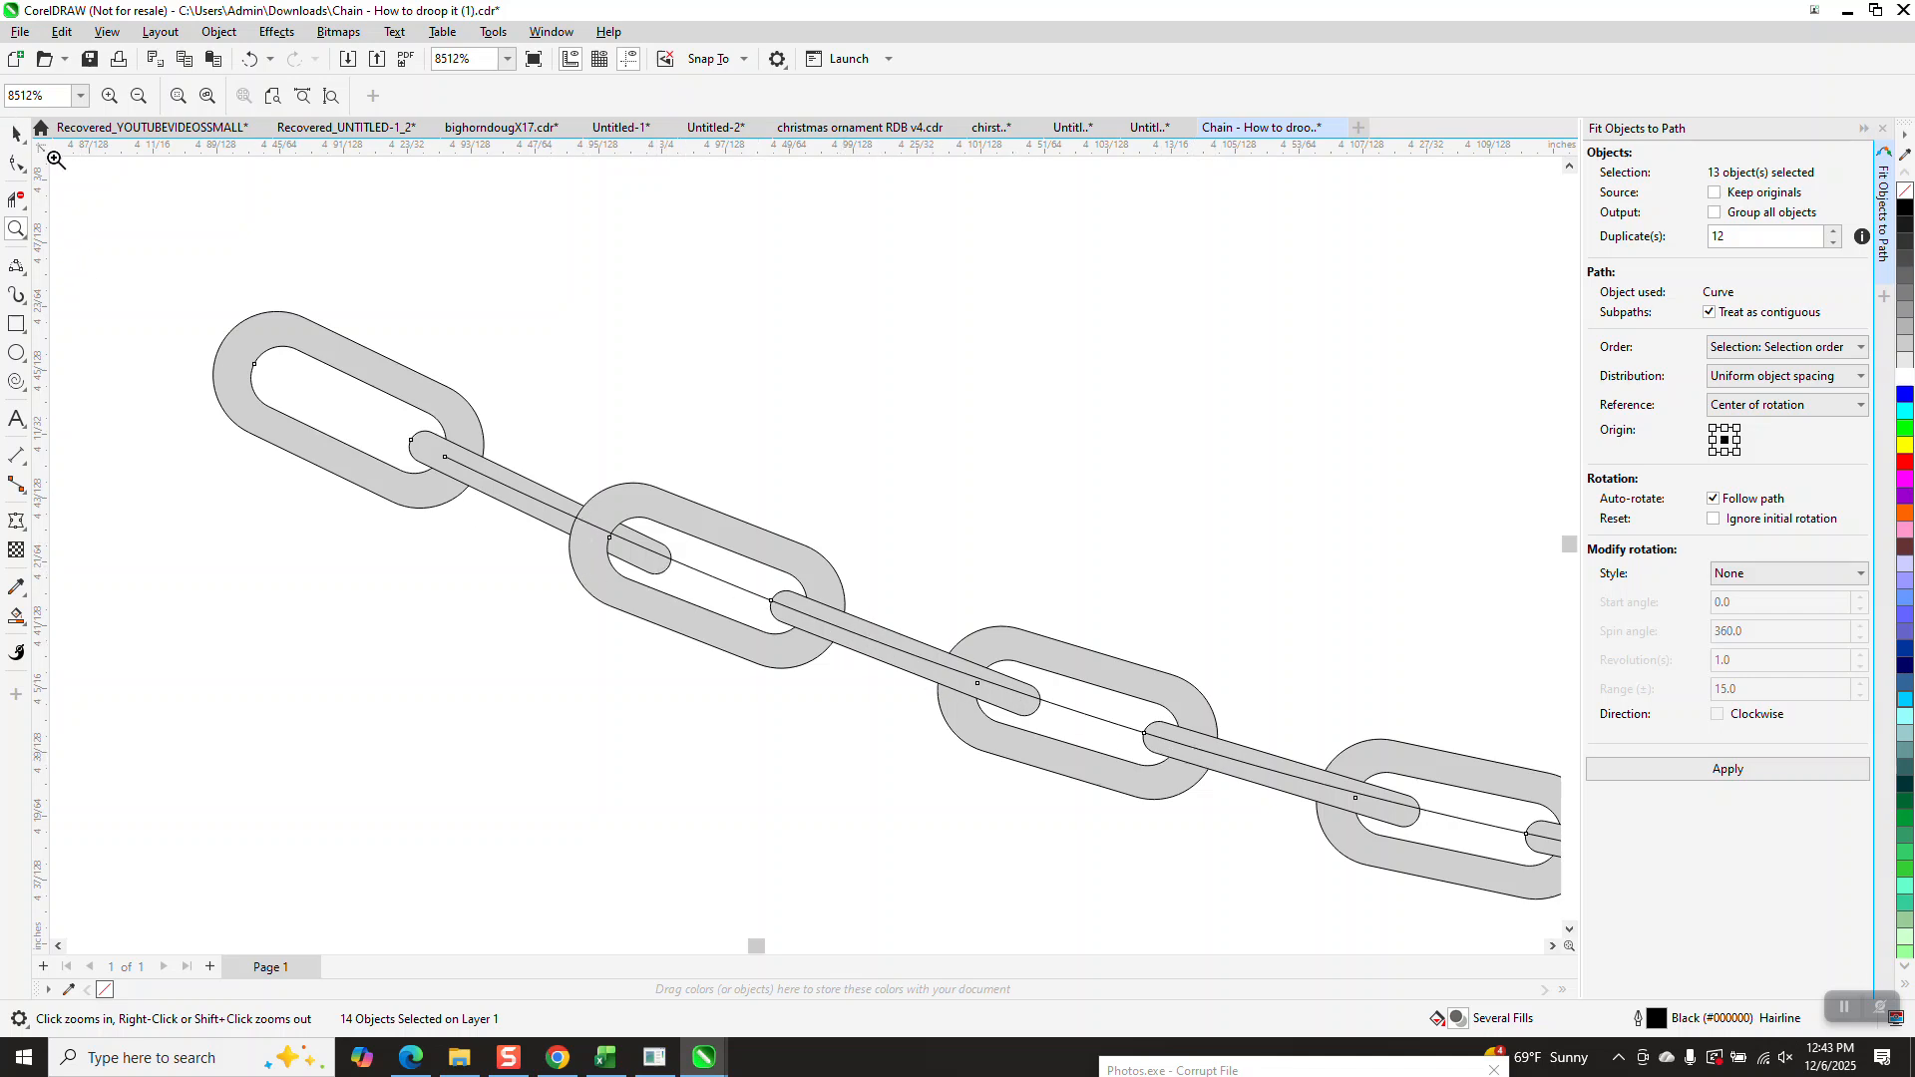
left_click(530, 333)
scroll(137, 231, "down", 3)
left_click(17, 135)
left_click(647, 483)
left_click_drag(855, 790, 901, 384)
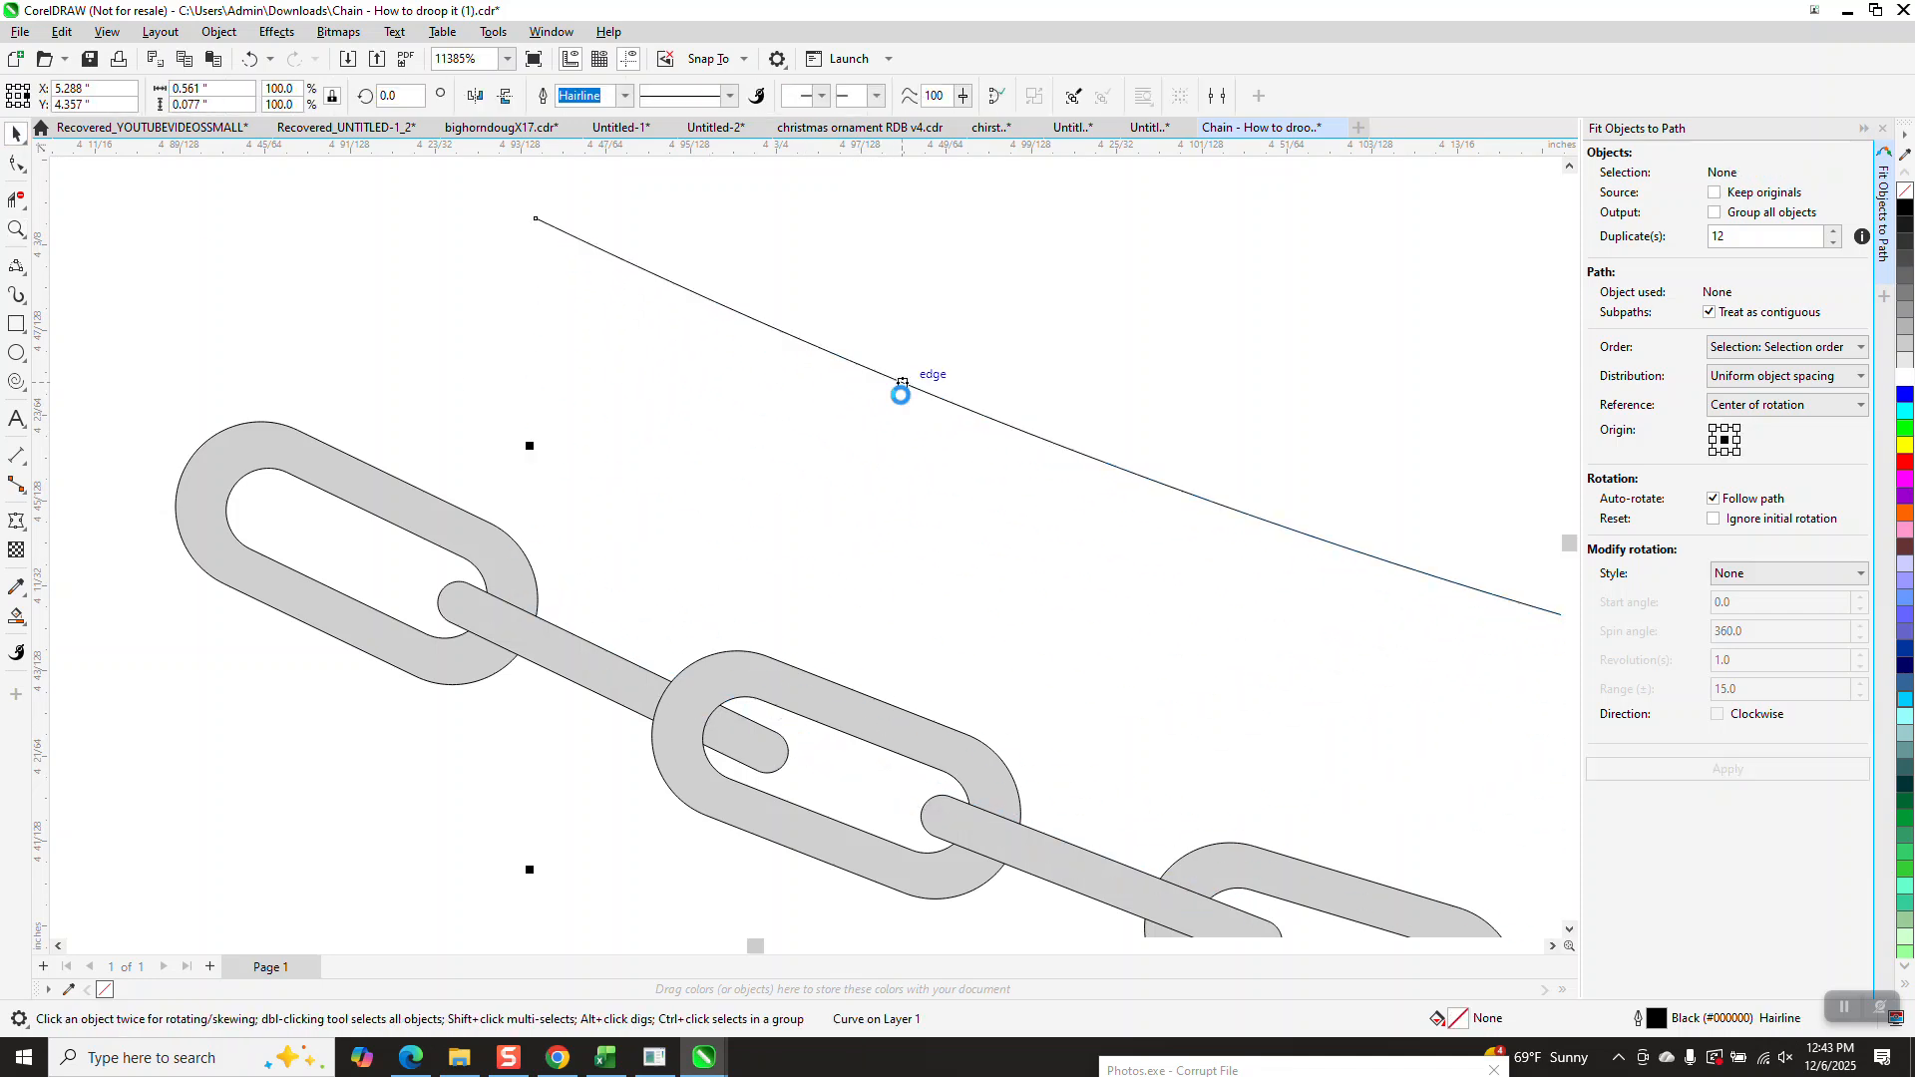
Bring the first link group at the fitted chain's left end to the front of the page.
scroll(903, 385, "down", 1)
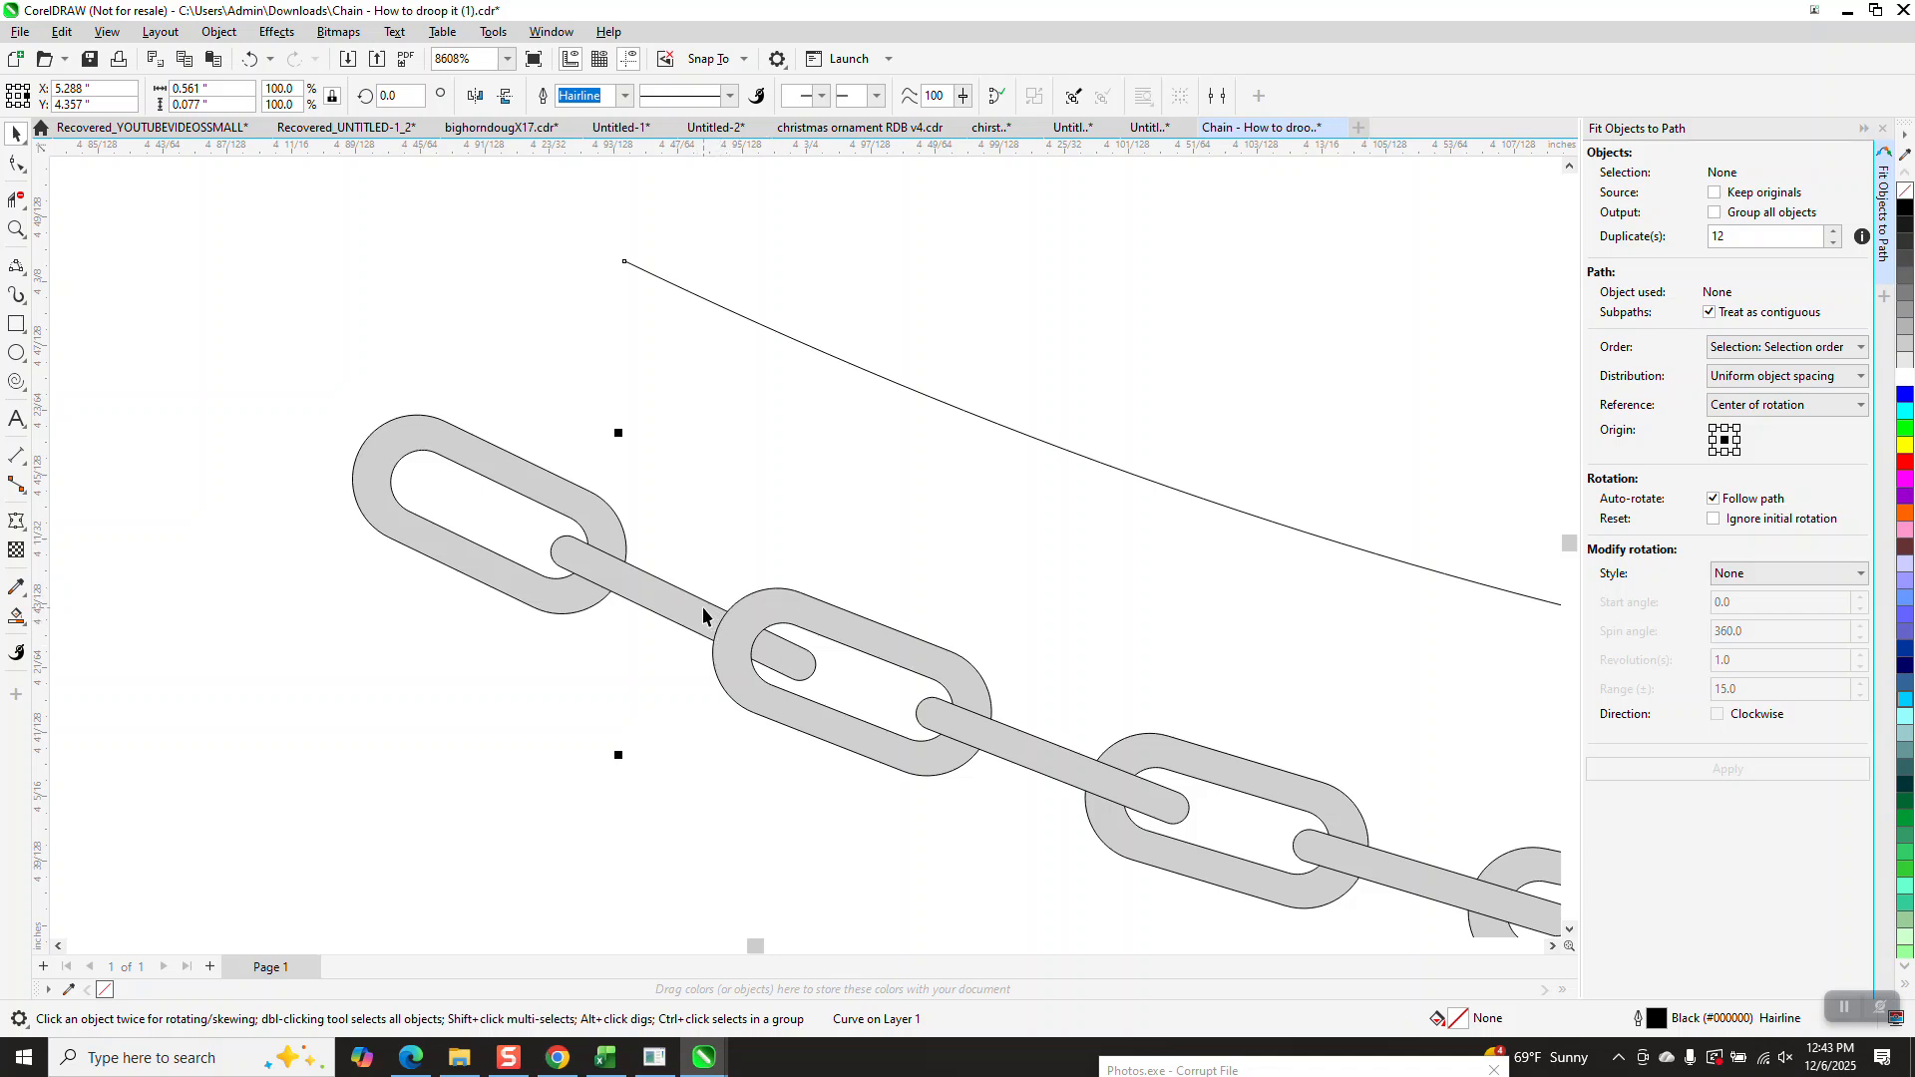
left_click(703, 611)
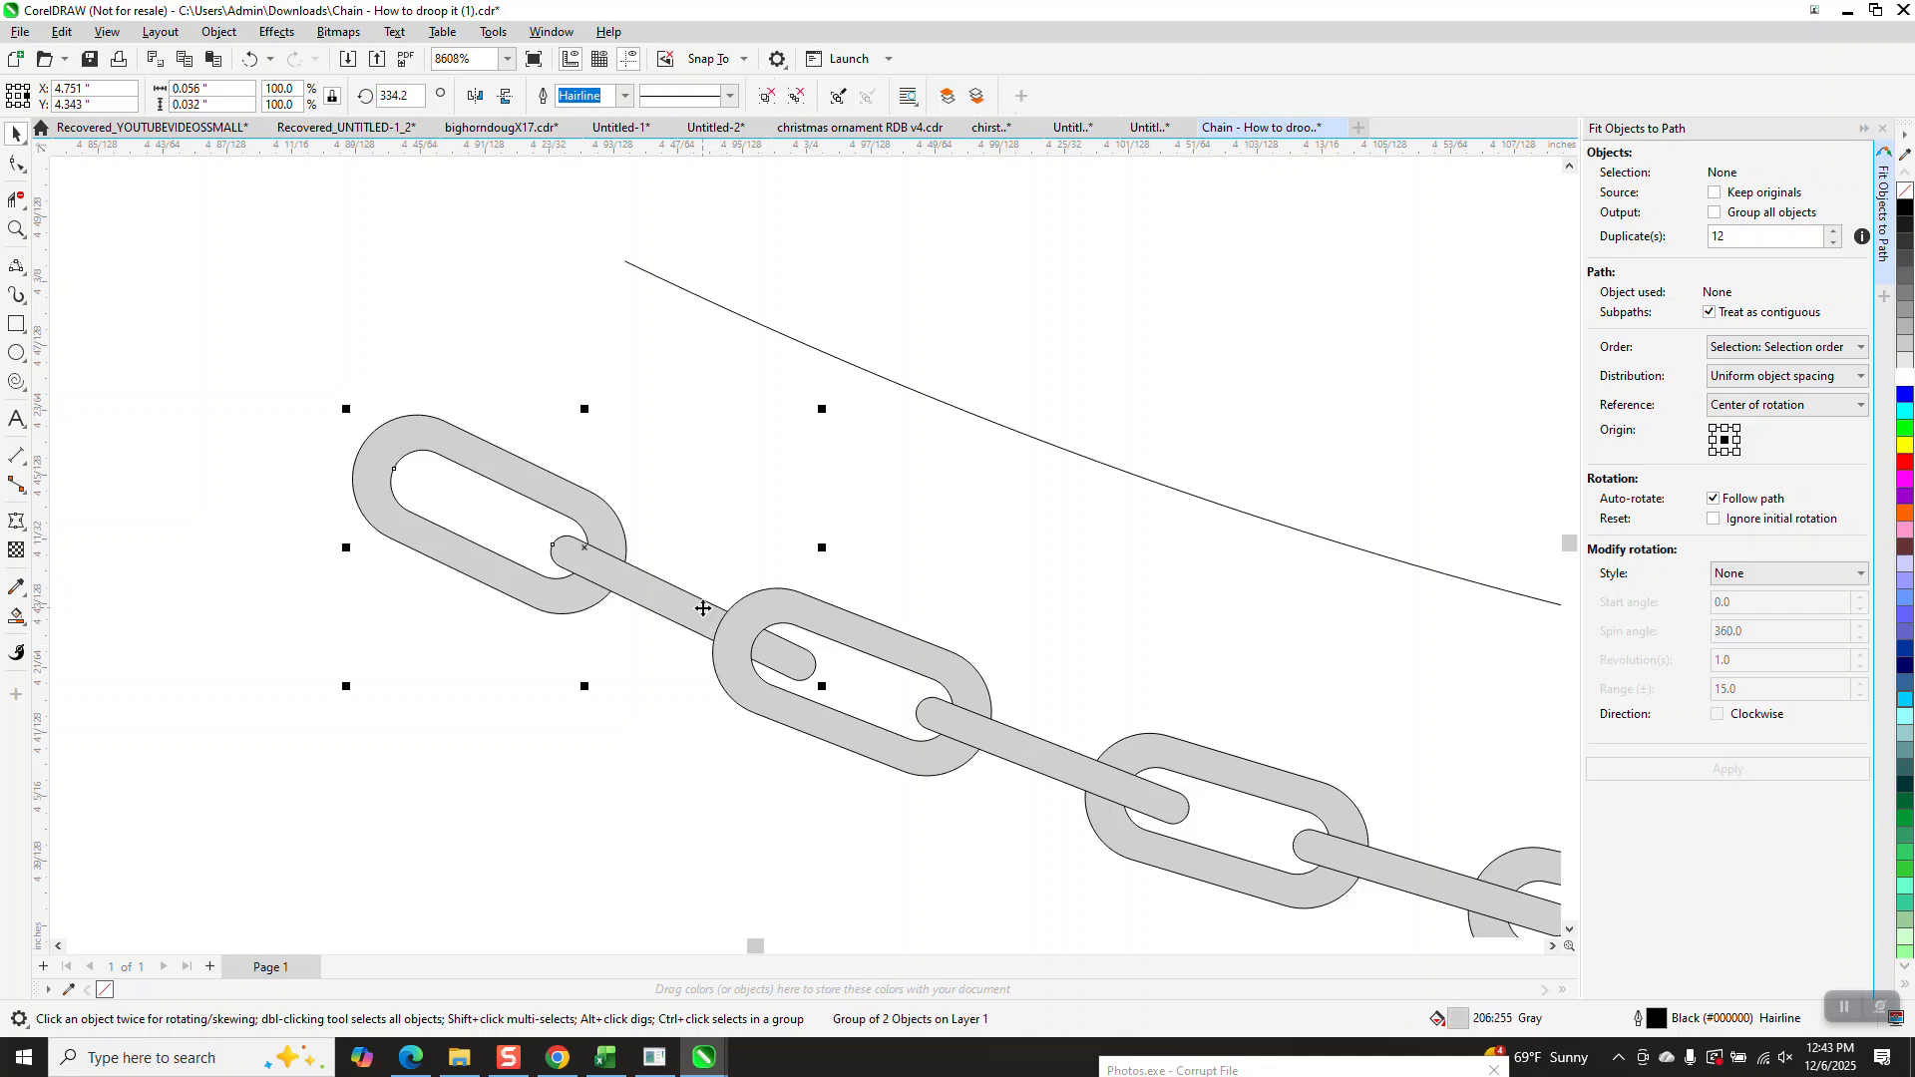
left_click(218, 31)
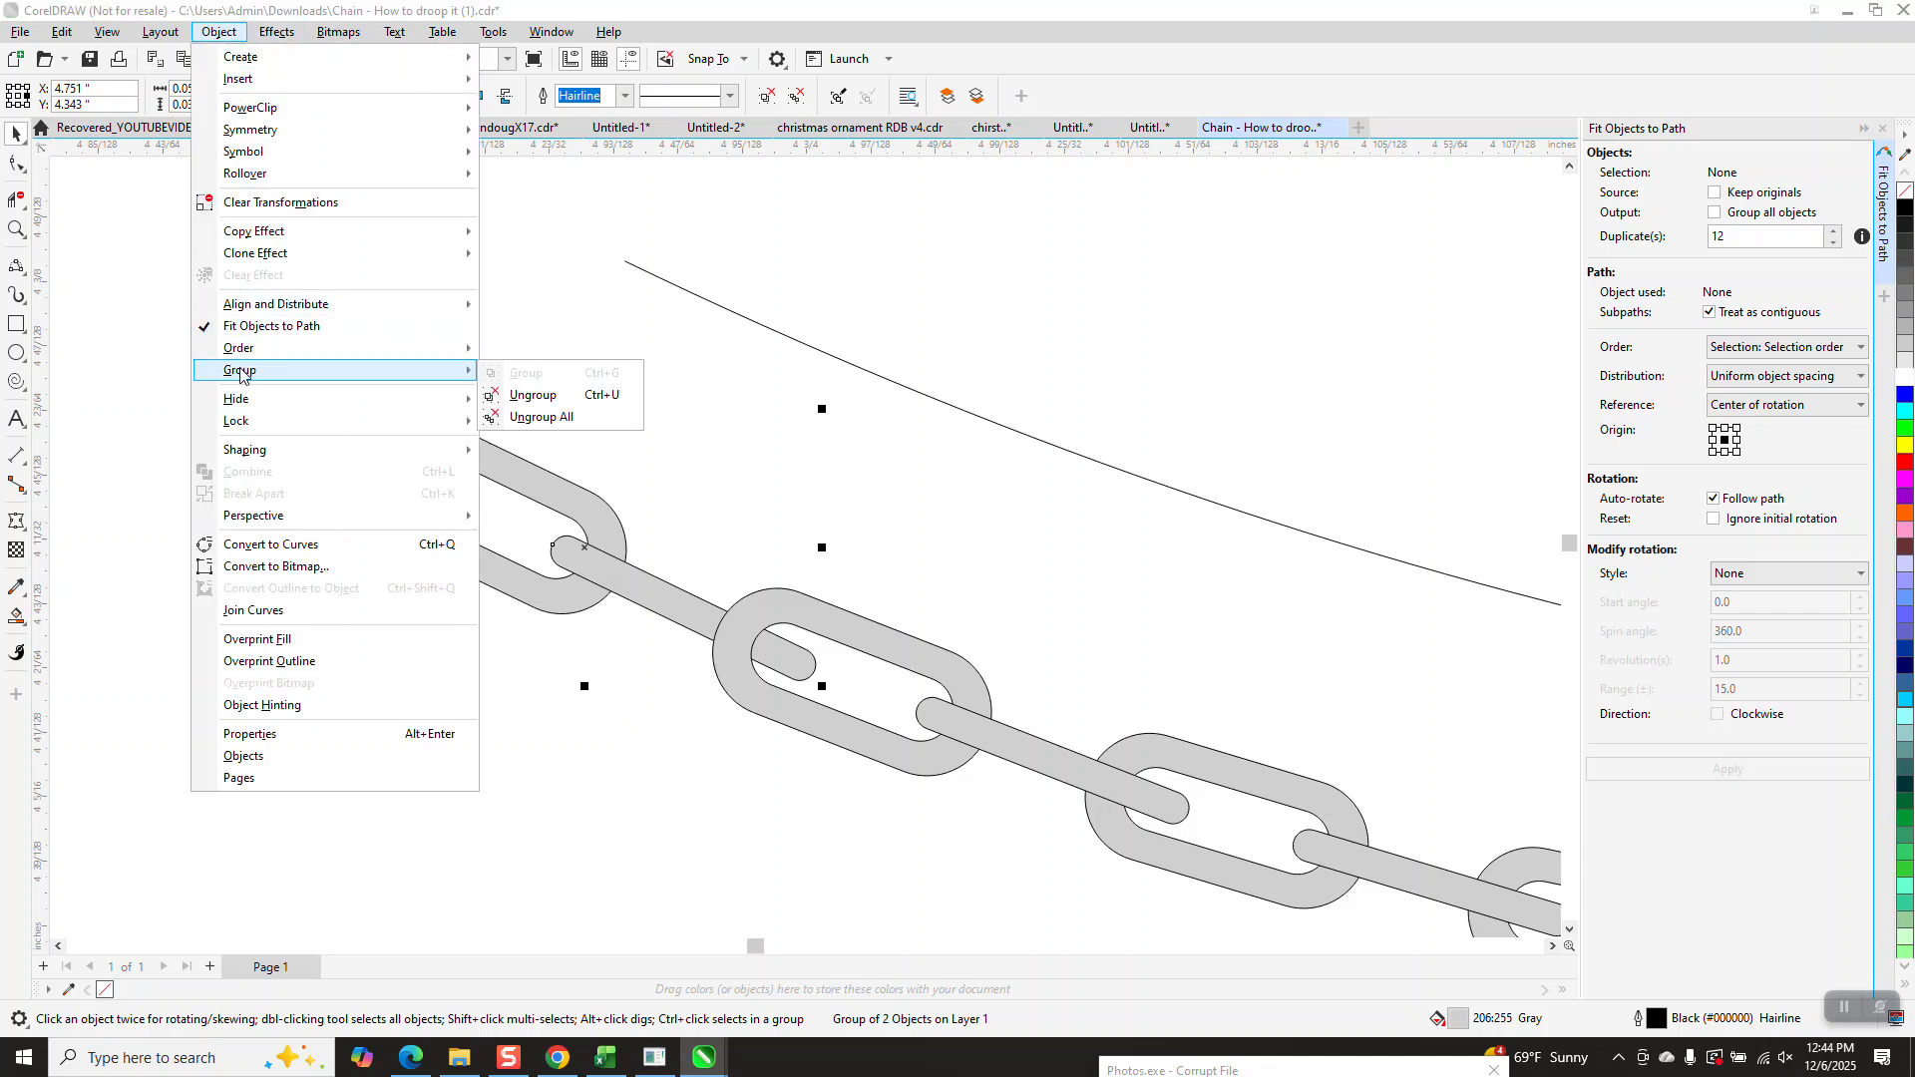
mouse_move(458, 348)
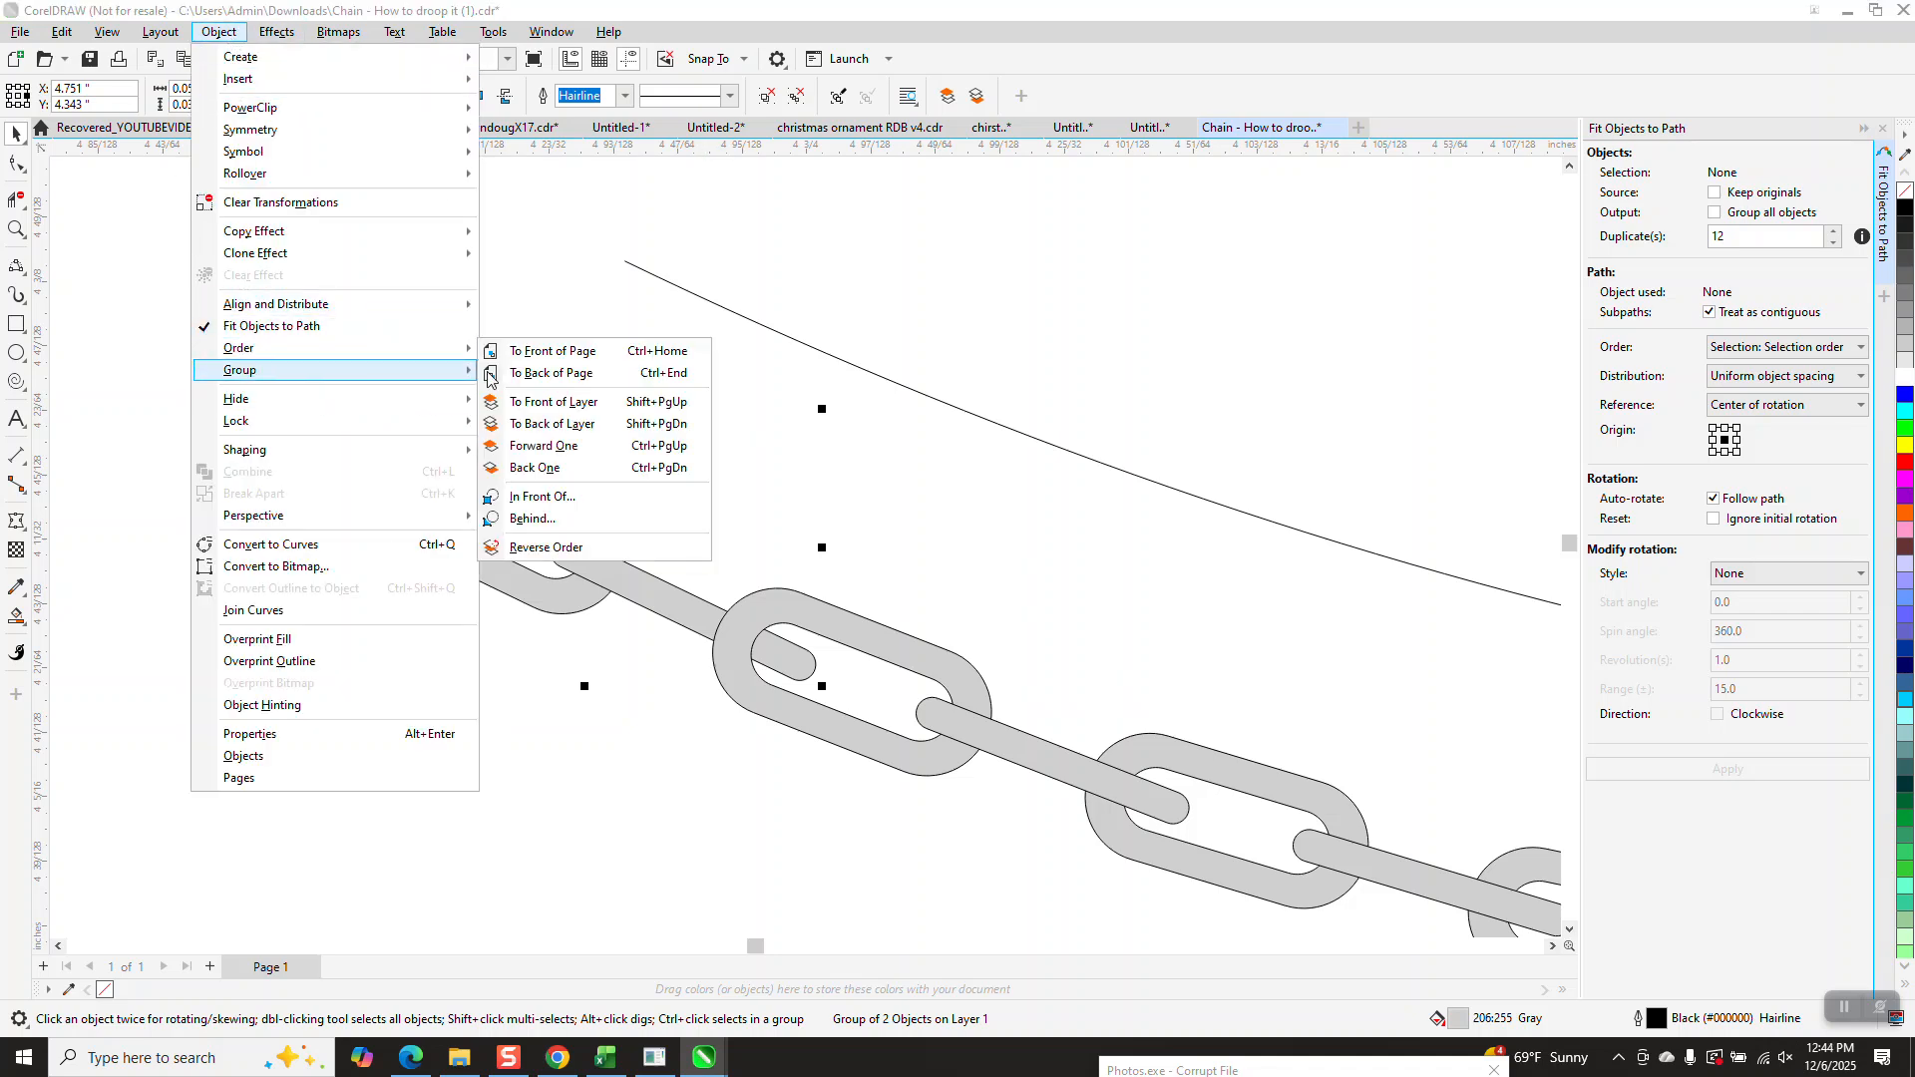
left_click(552, 356)
scroll(395, 407, "down", 2)
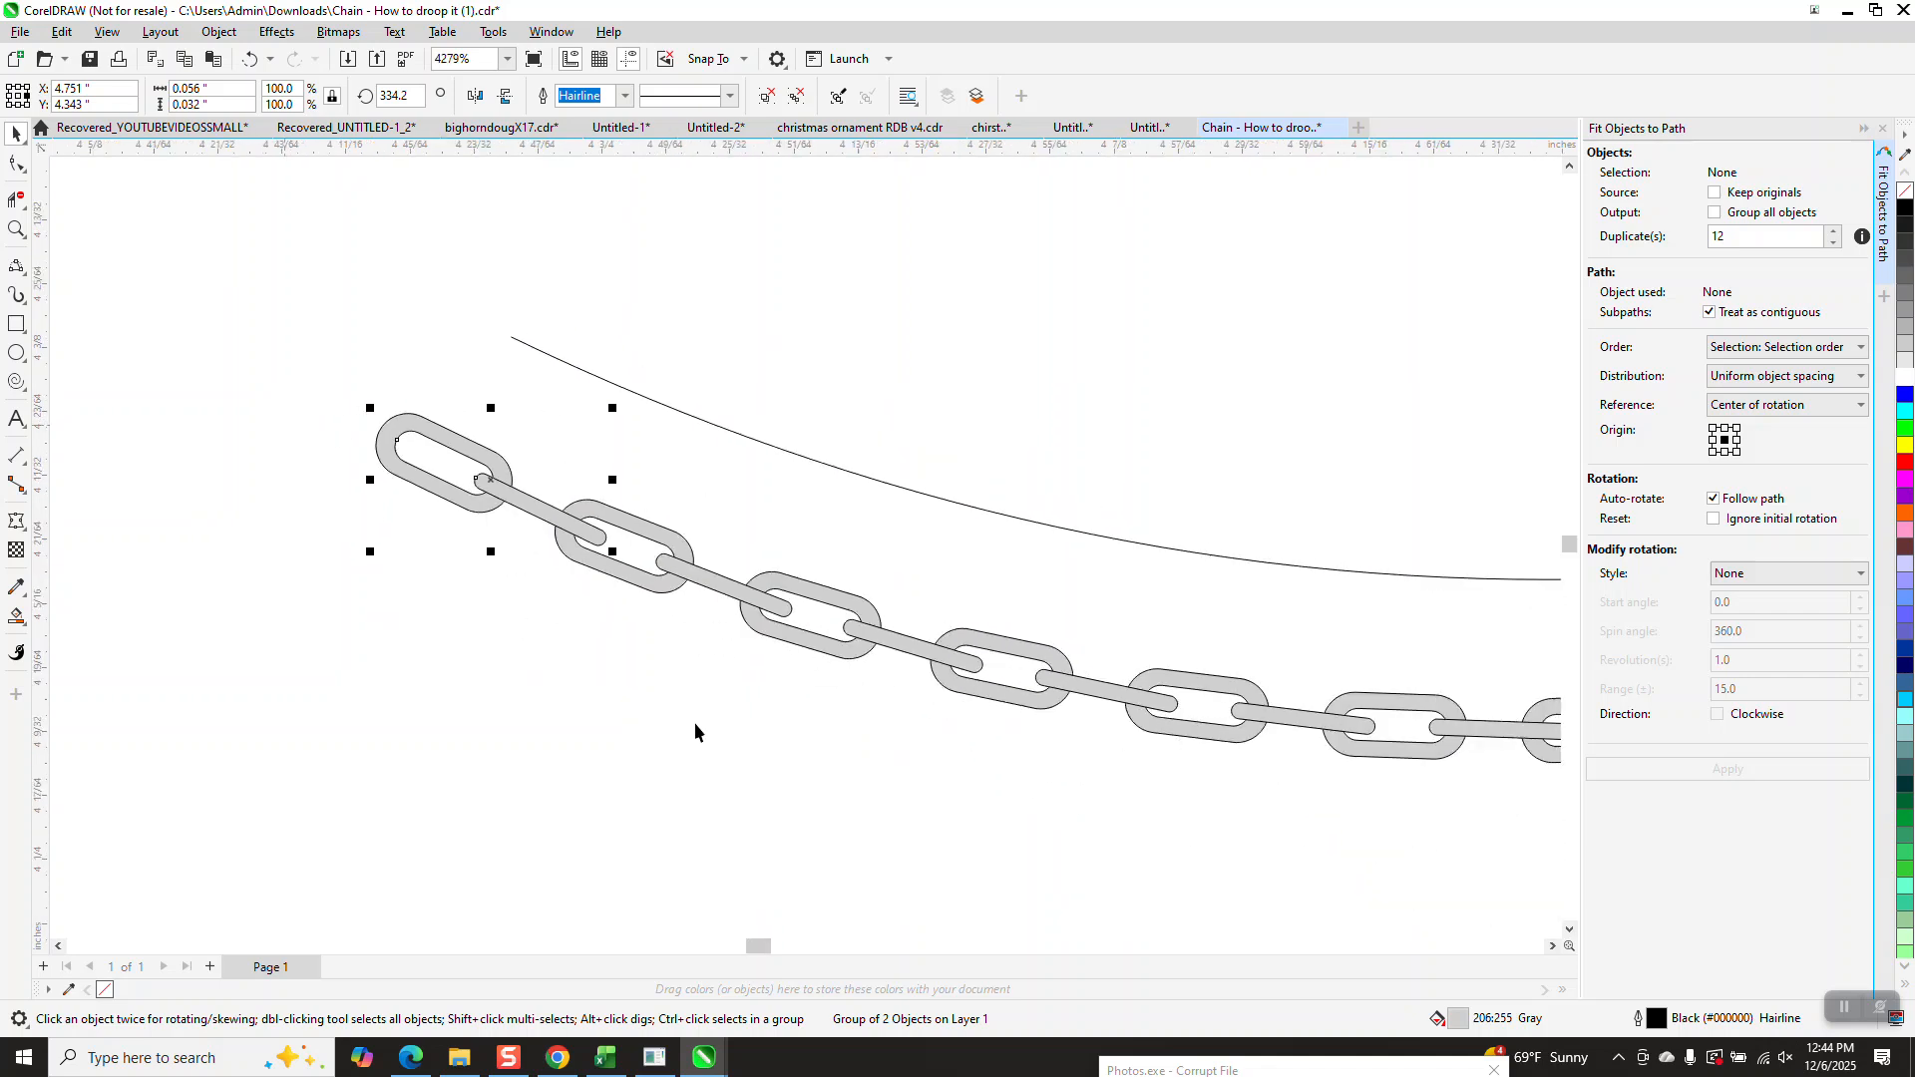
scroll(1010, 928, "down", 4)
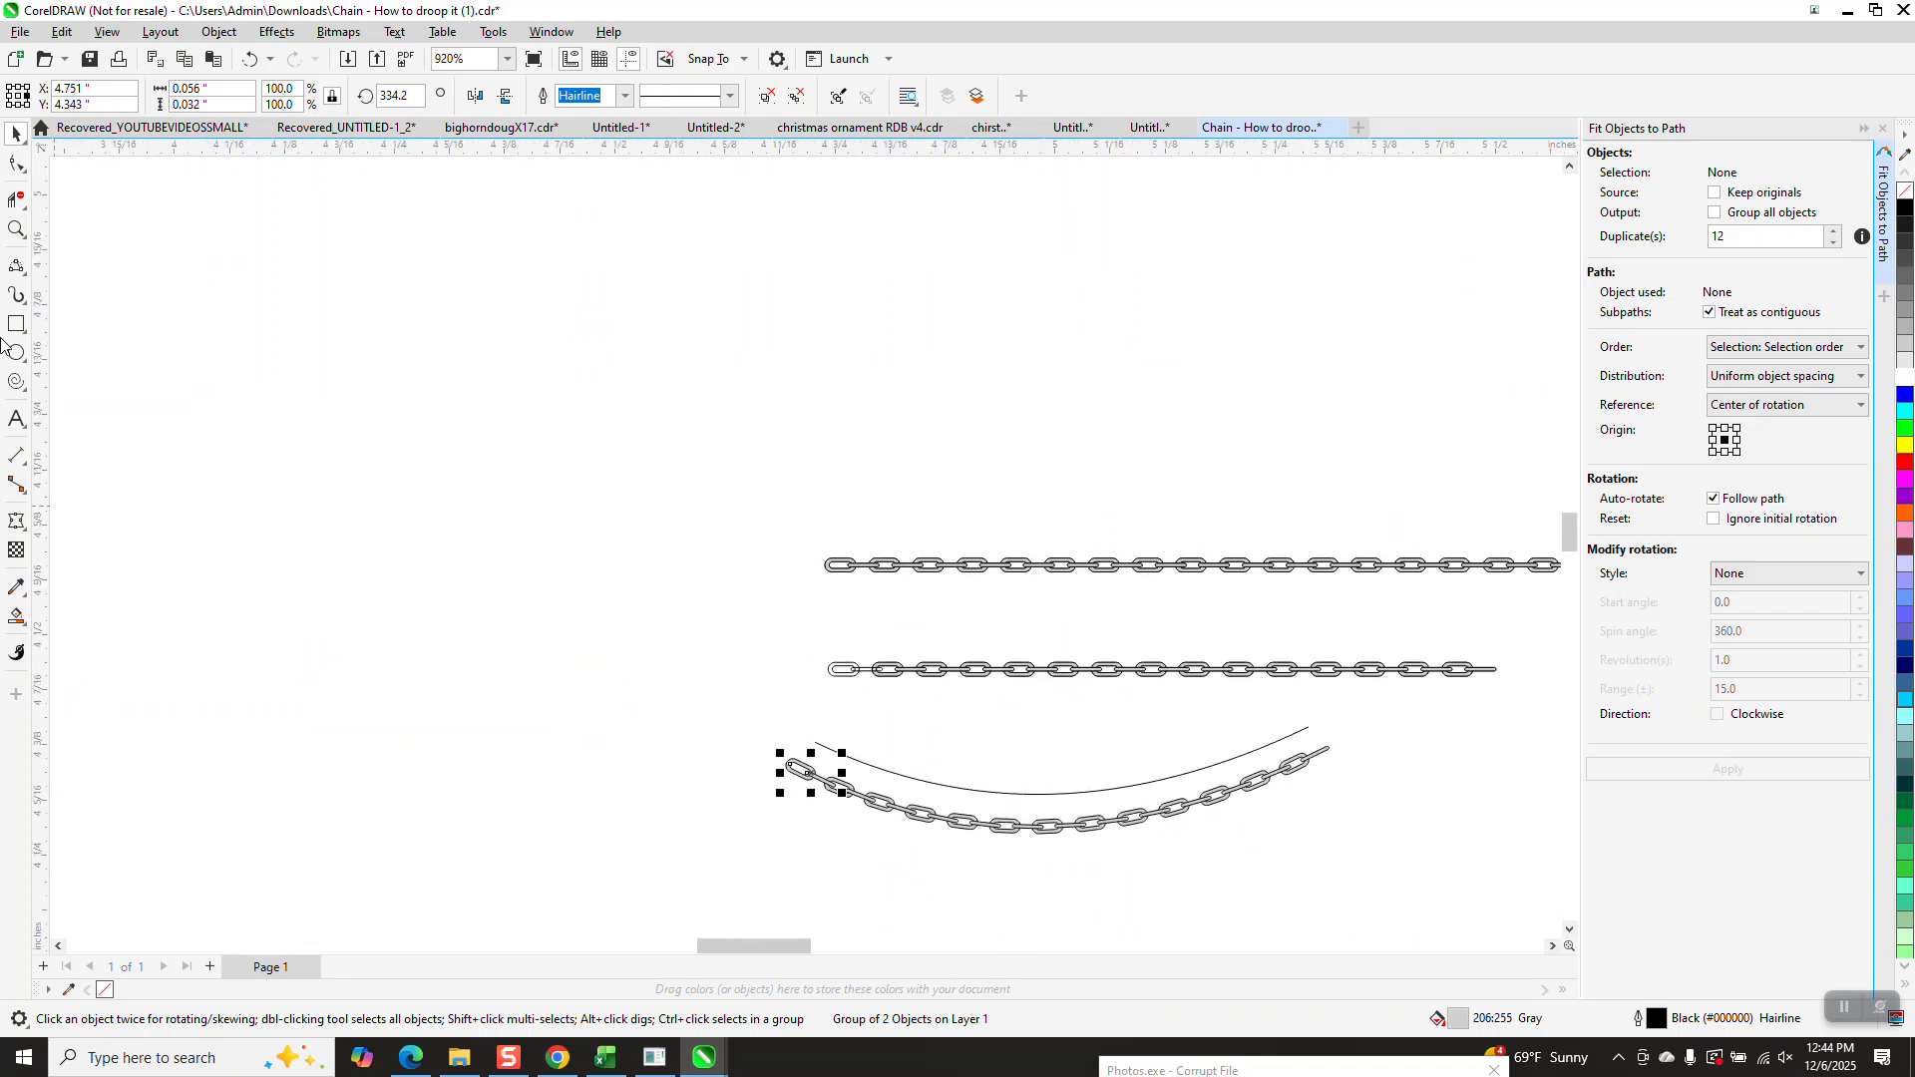
Move the last ring of the shorter straight chain onto the right end of the fitted drooping chain.
left_click(1301, 762)
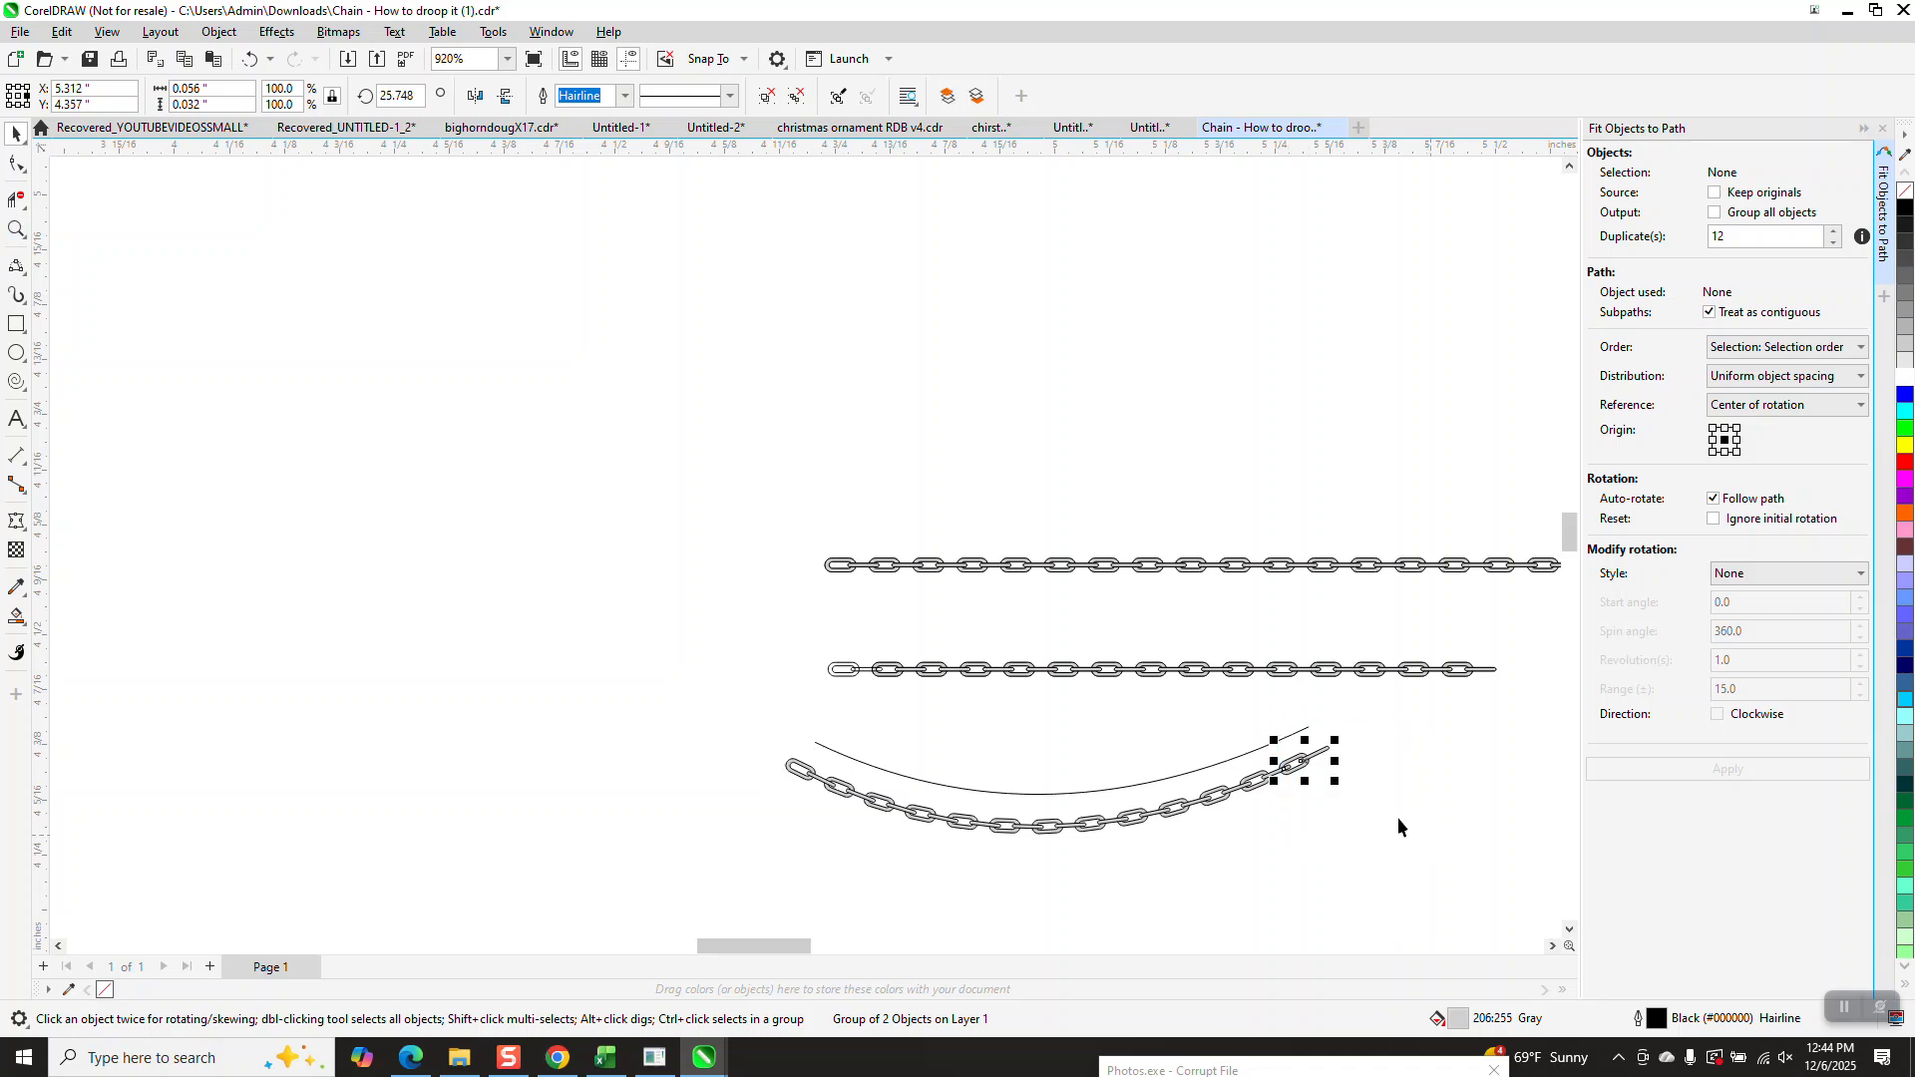
left_click(16, 230)
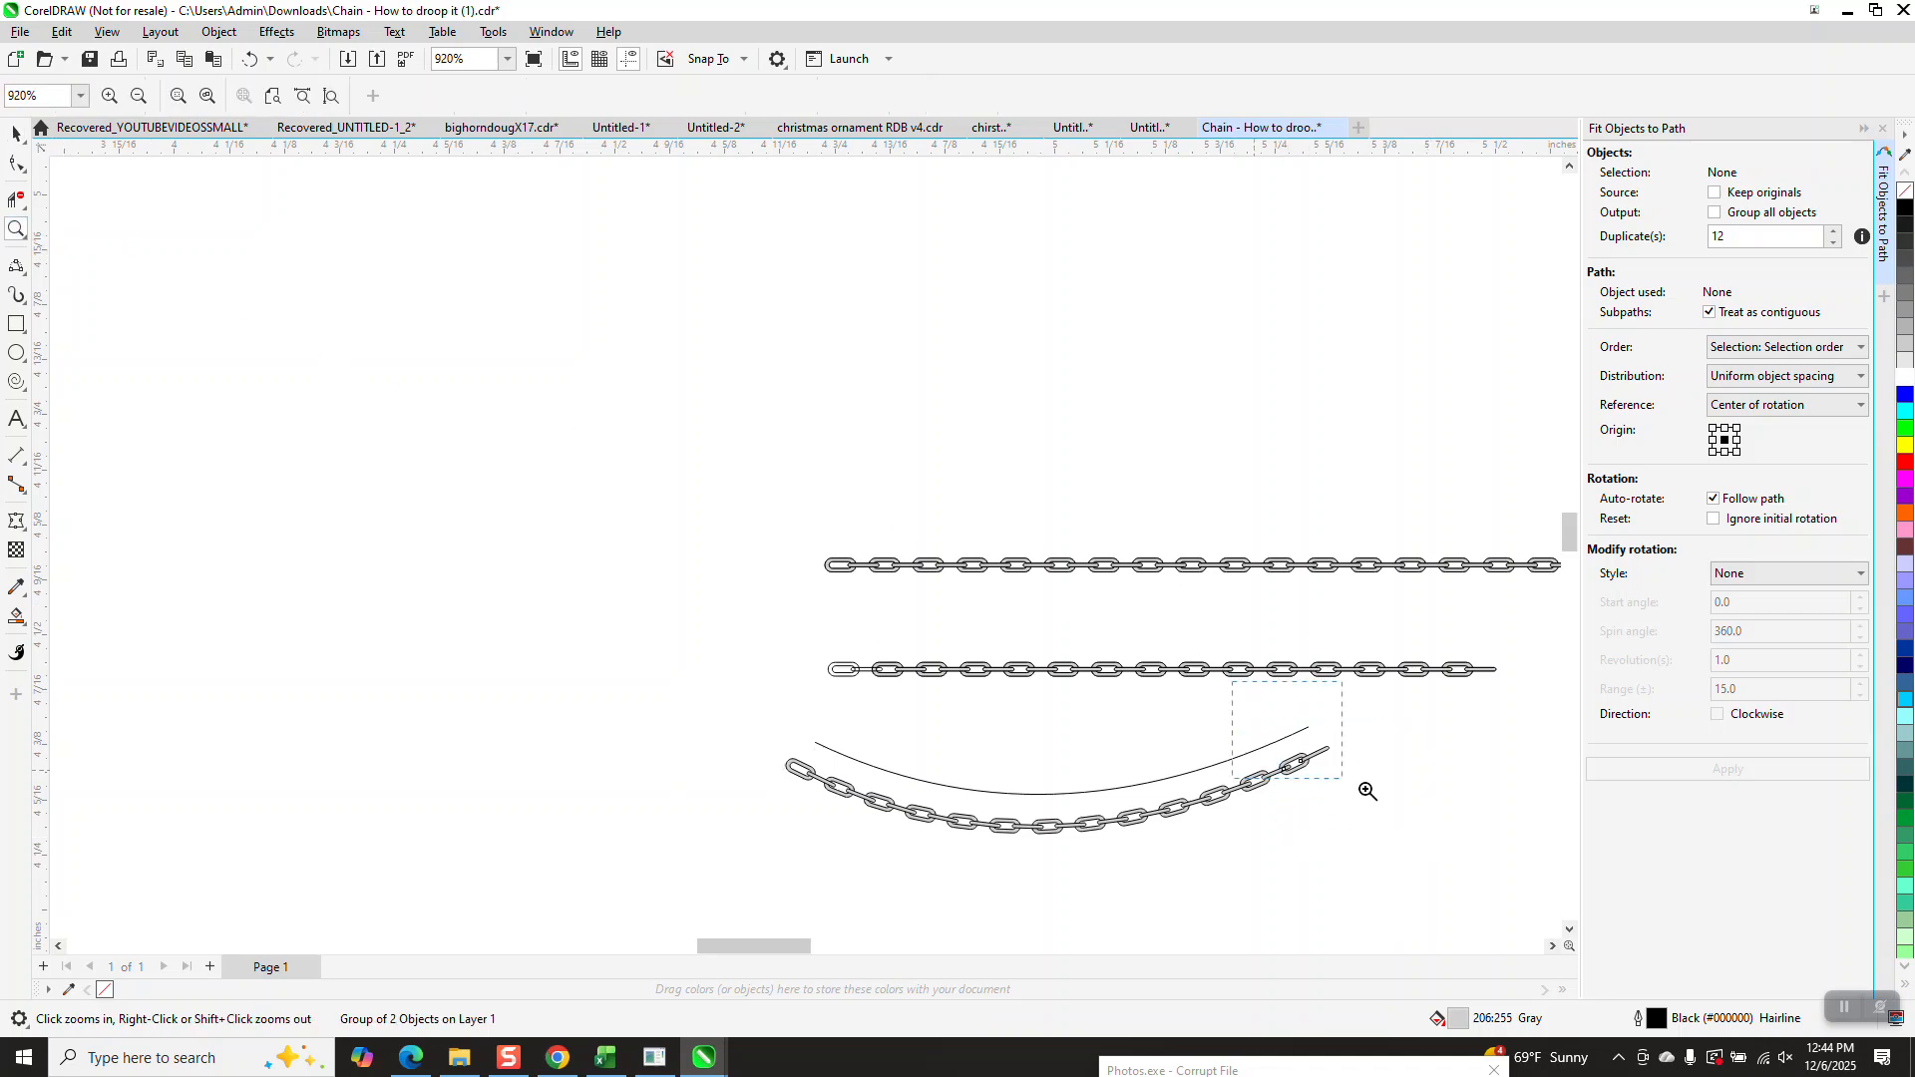
left_click_drag(1291, 747, 1361, 786)
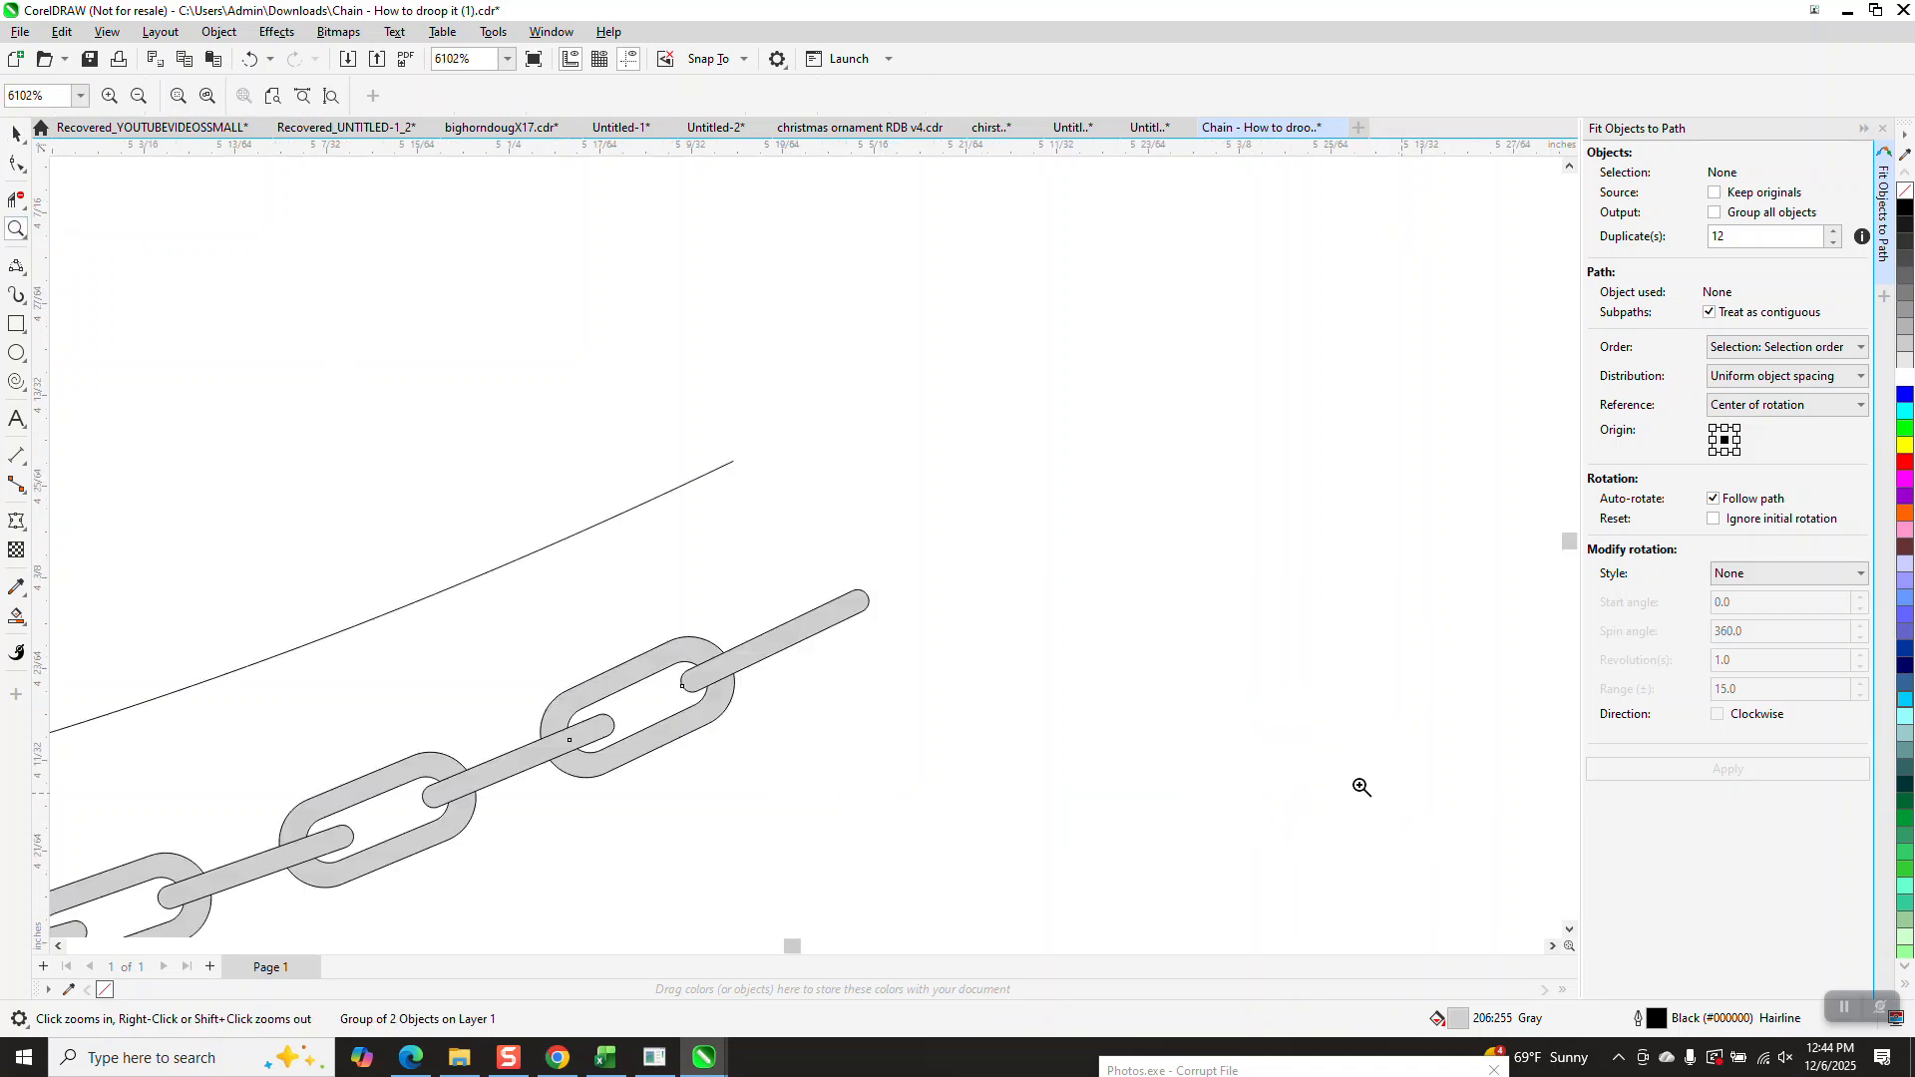
right_click(808, 623)
scroll(818, 638, "down", 2)
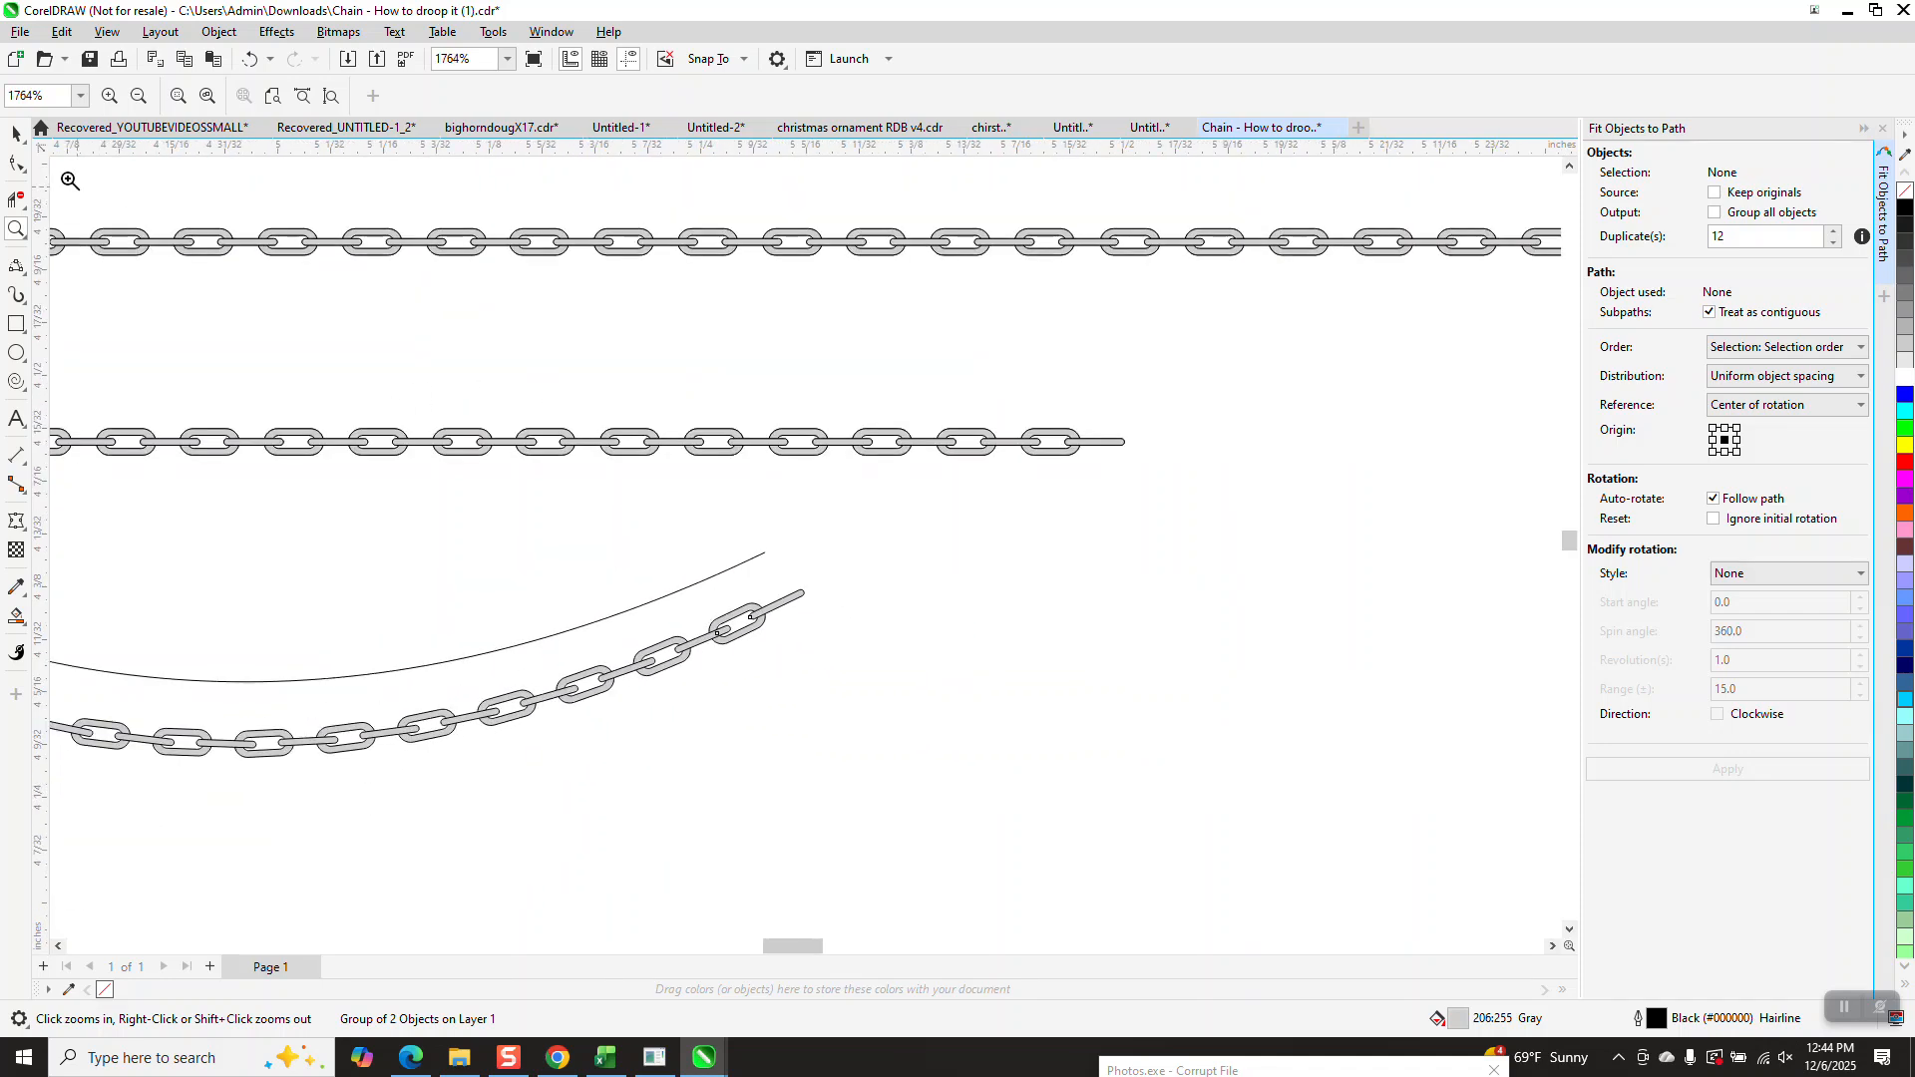
key("space")
left_click(1064, 450)
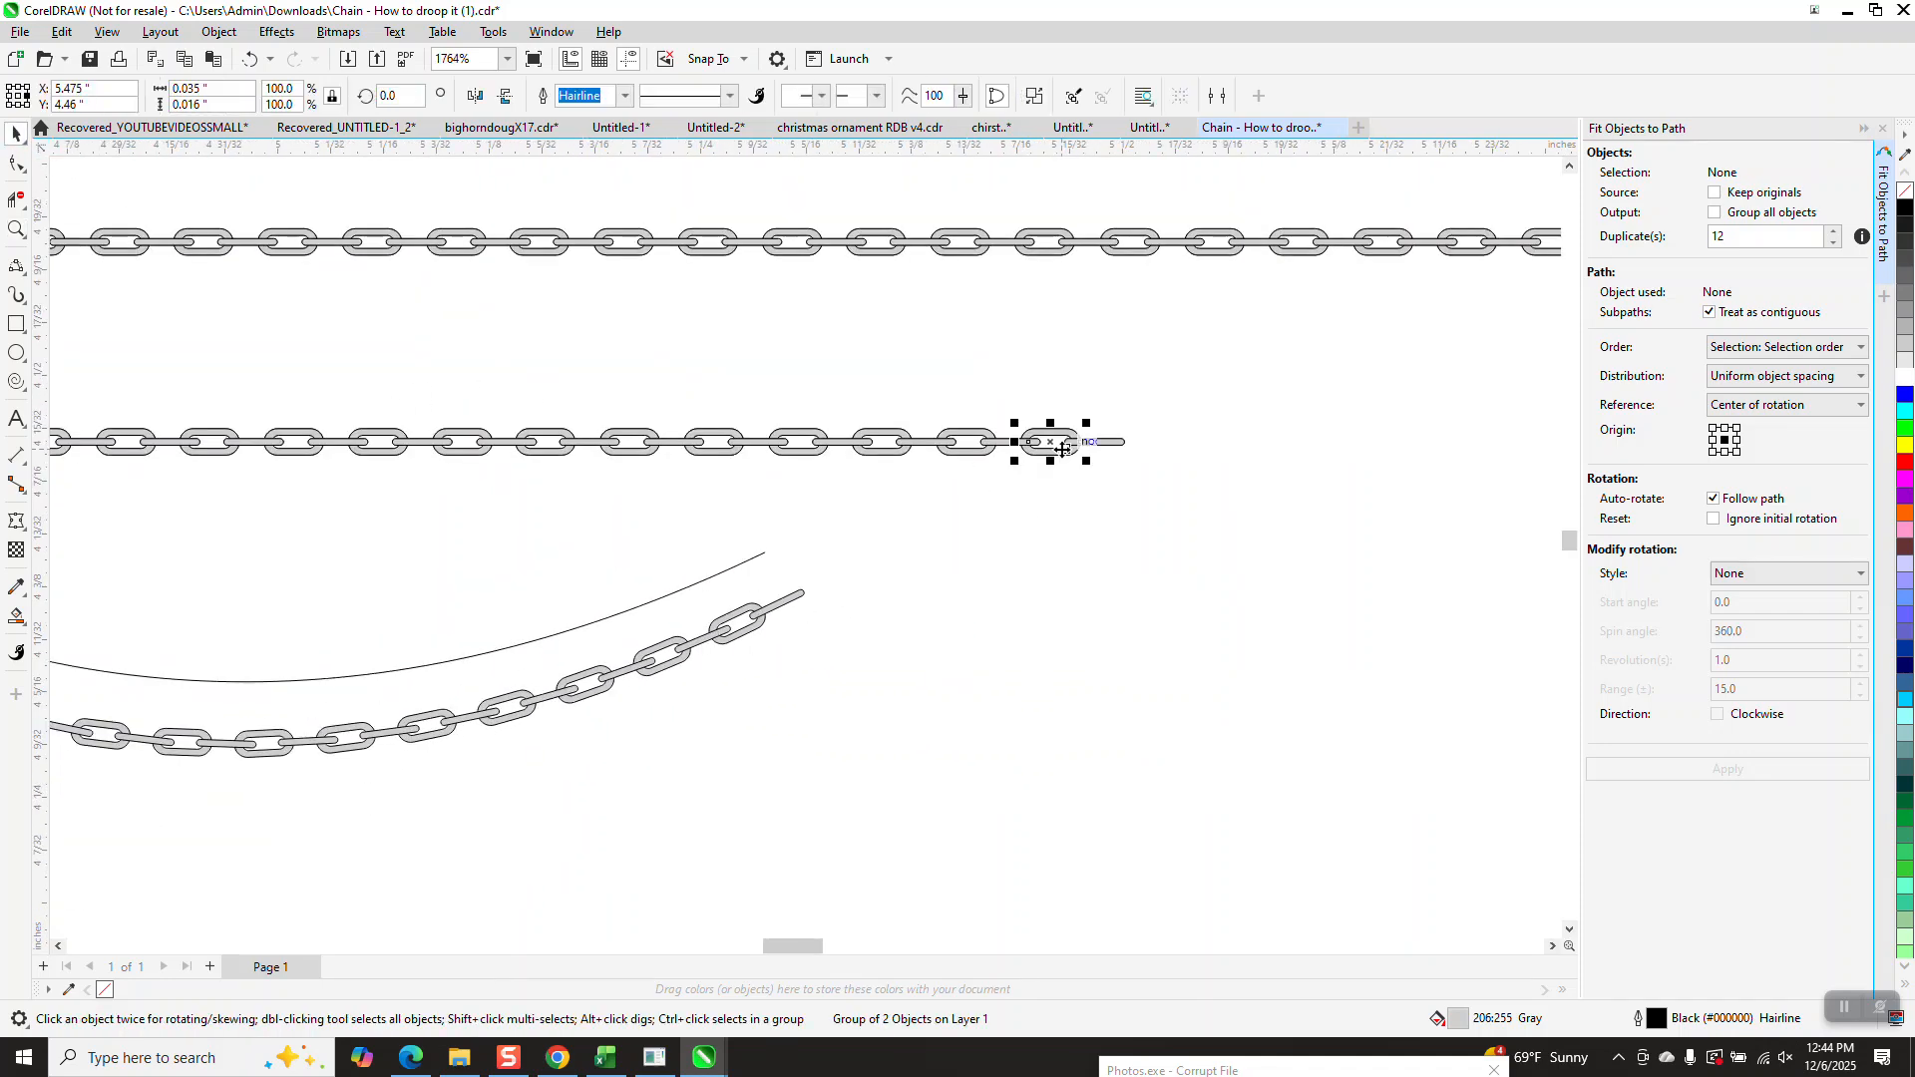
left_click_drag(1048, 450, 809, 596)
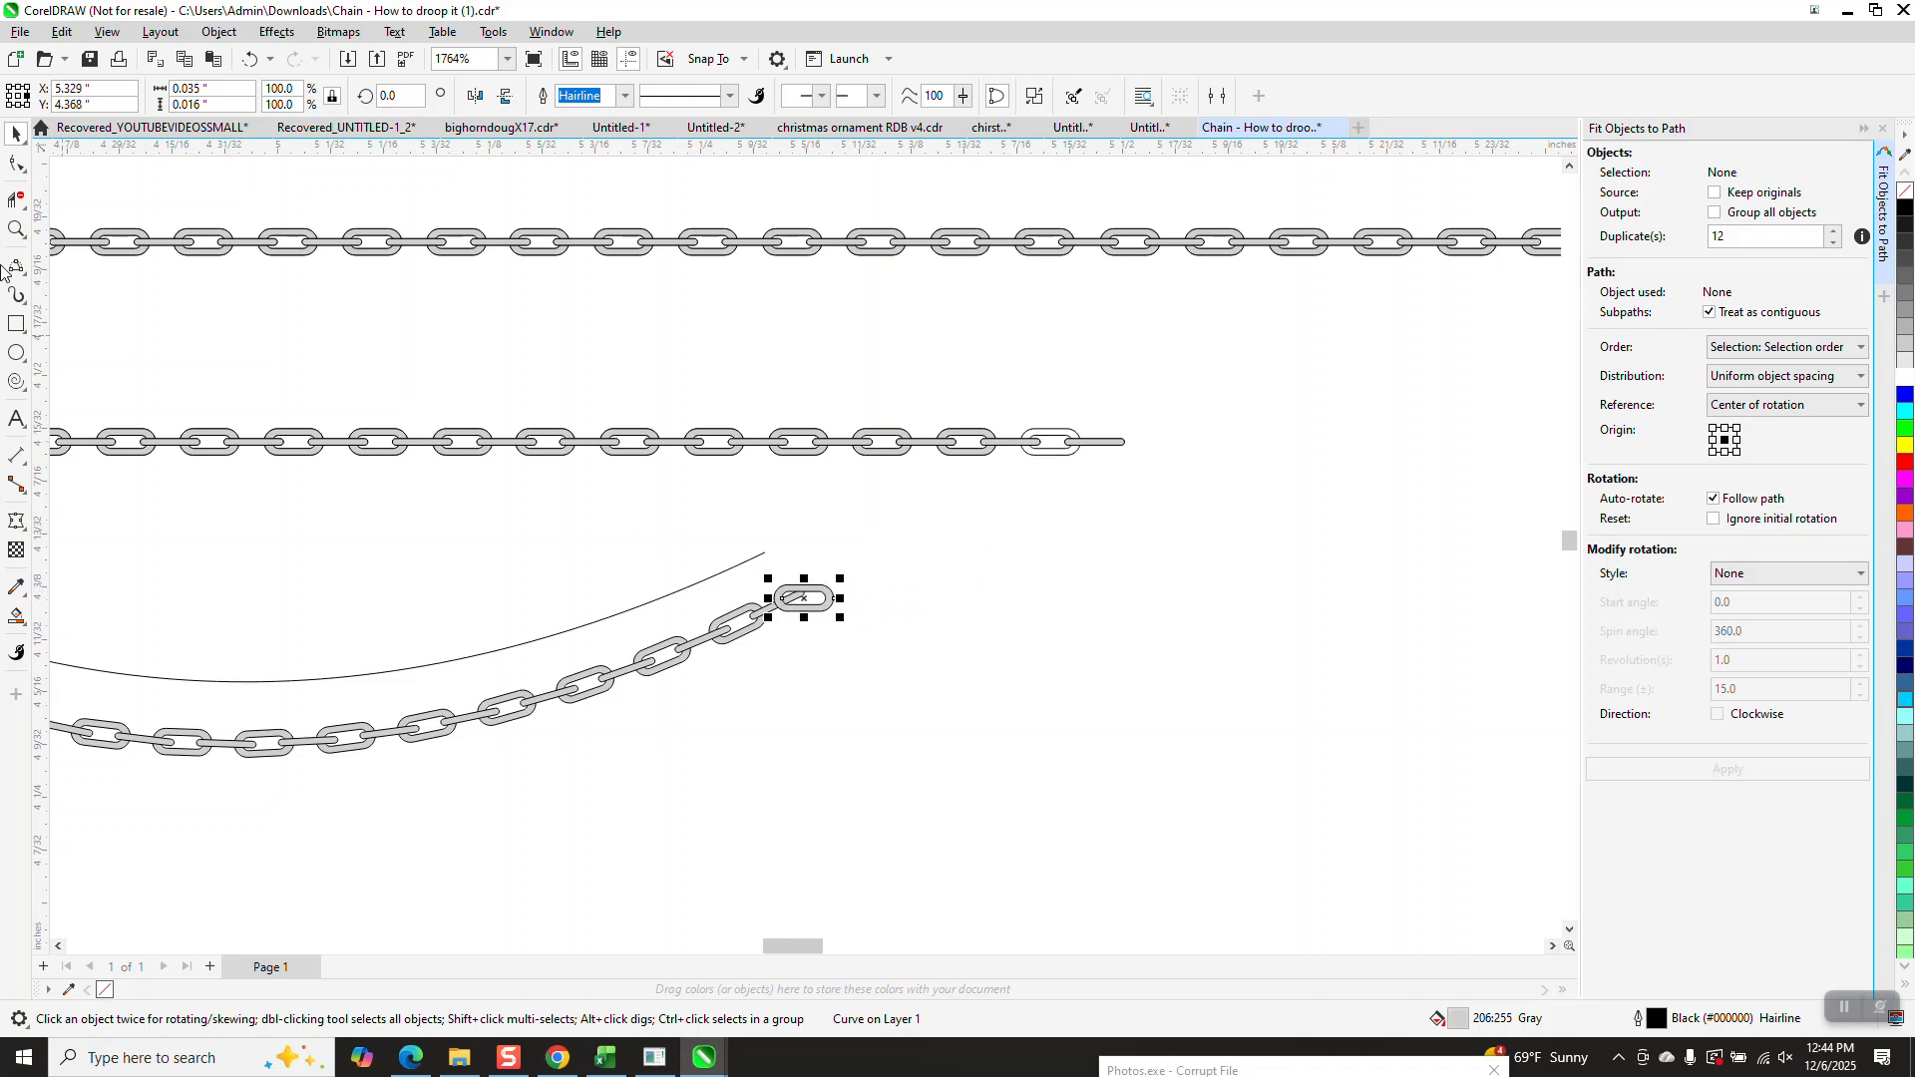
Rotate the moved ring to about 24° and shift it up and outward to line up with the fitted chain's end.
left_click(18, 231)
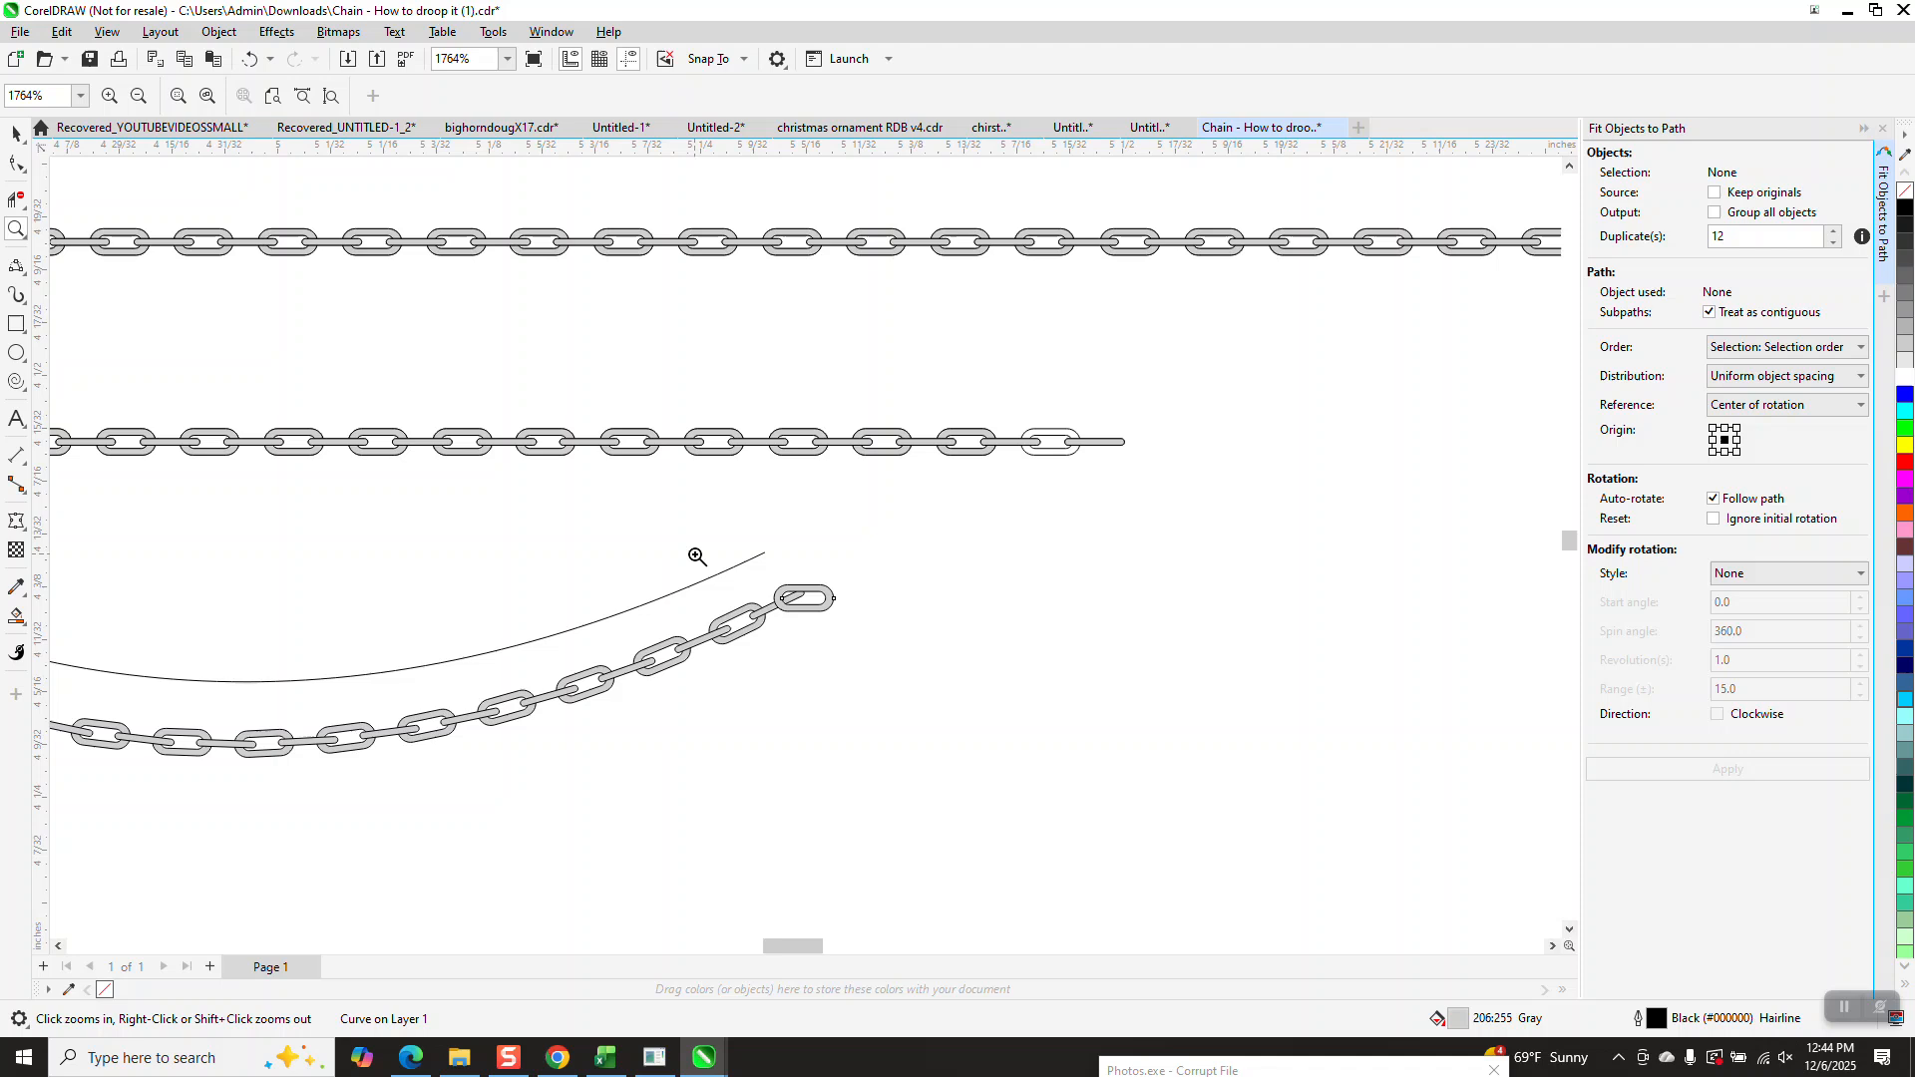
left_click_drag(696, 555, 1137, 791)
left_click(16, 135)
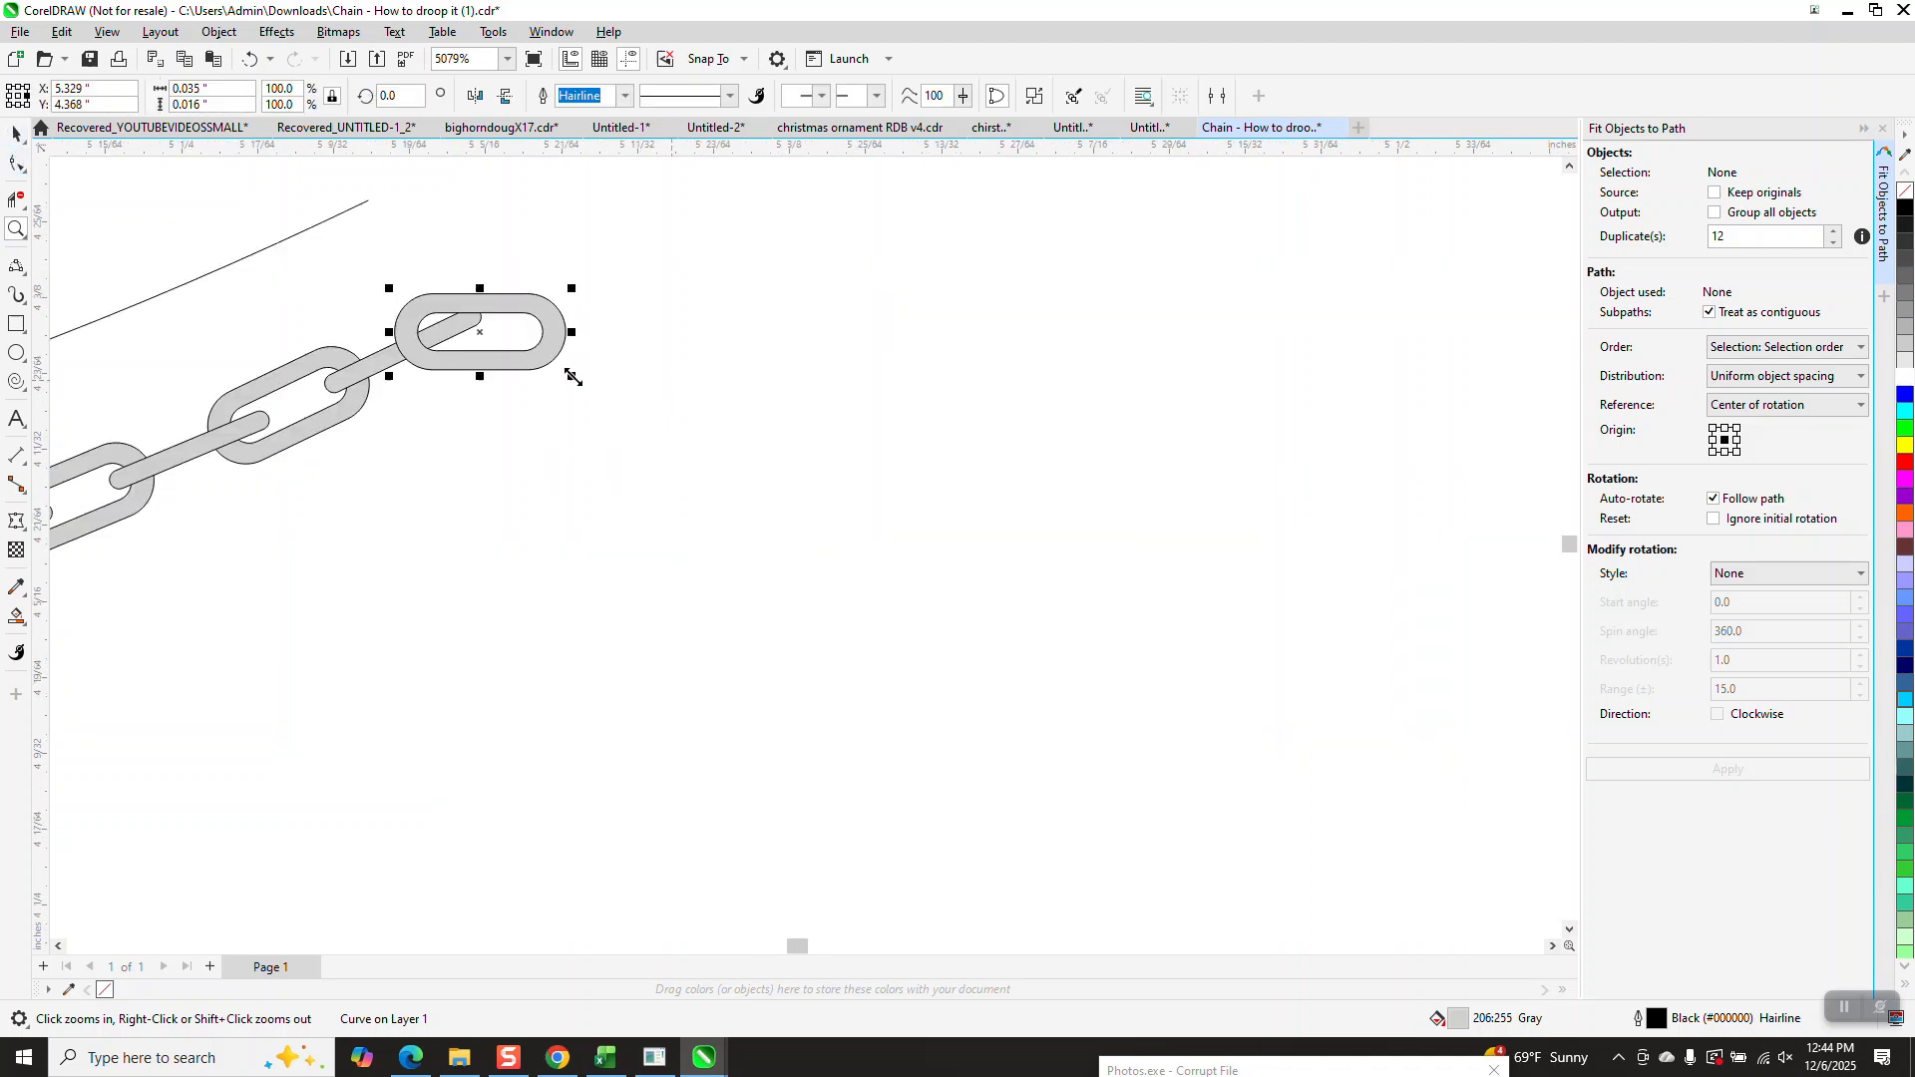
left_click(555, 349)
left_click_drag(574, 285, 565, 231)
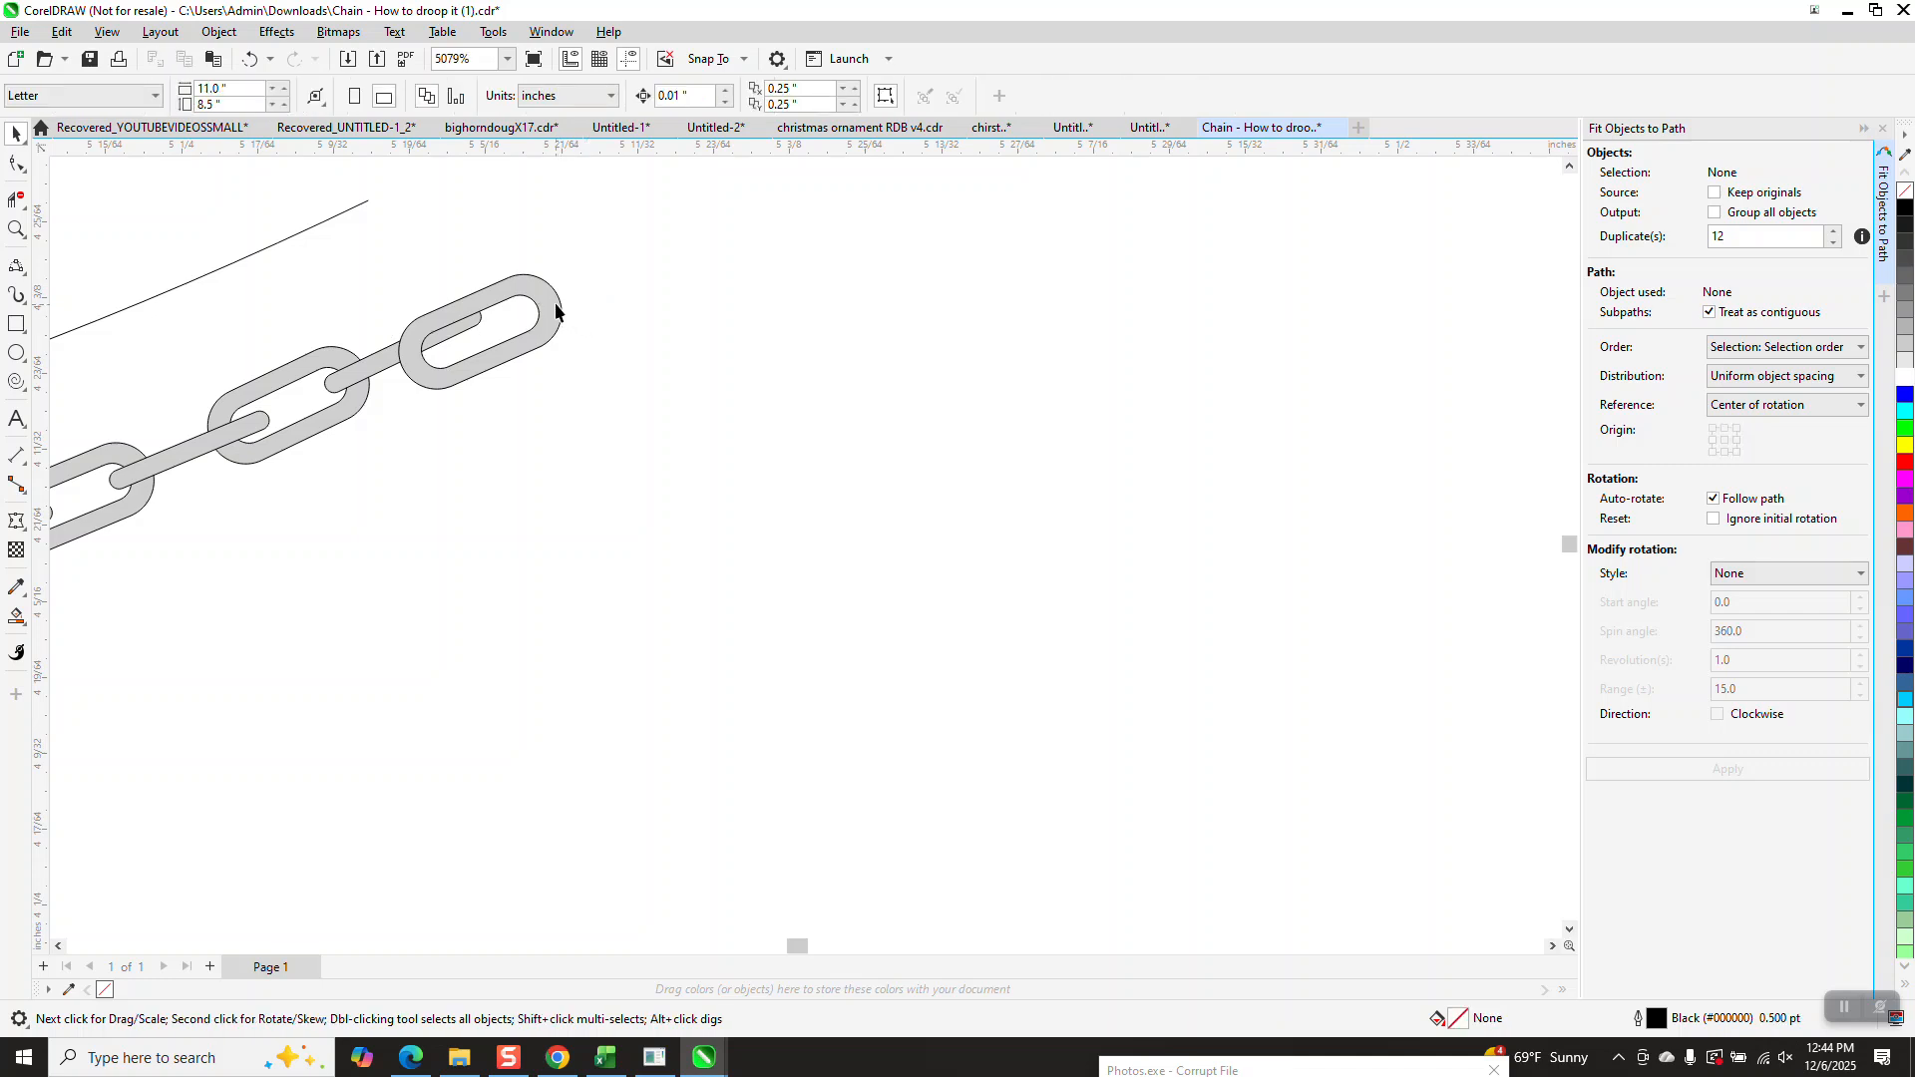
left_click_drag(554, 289, 577, 284)
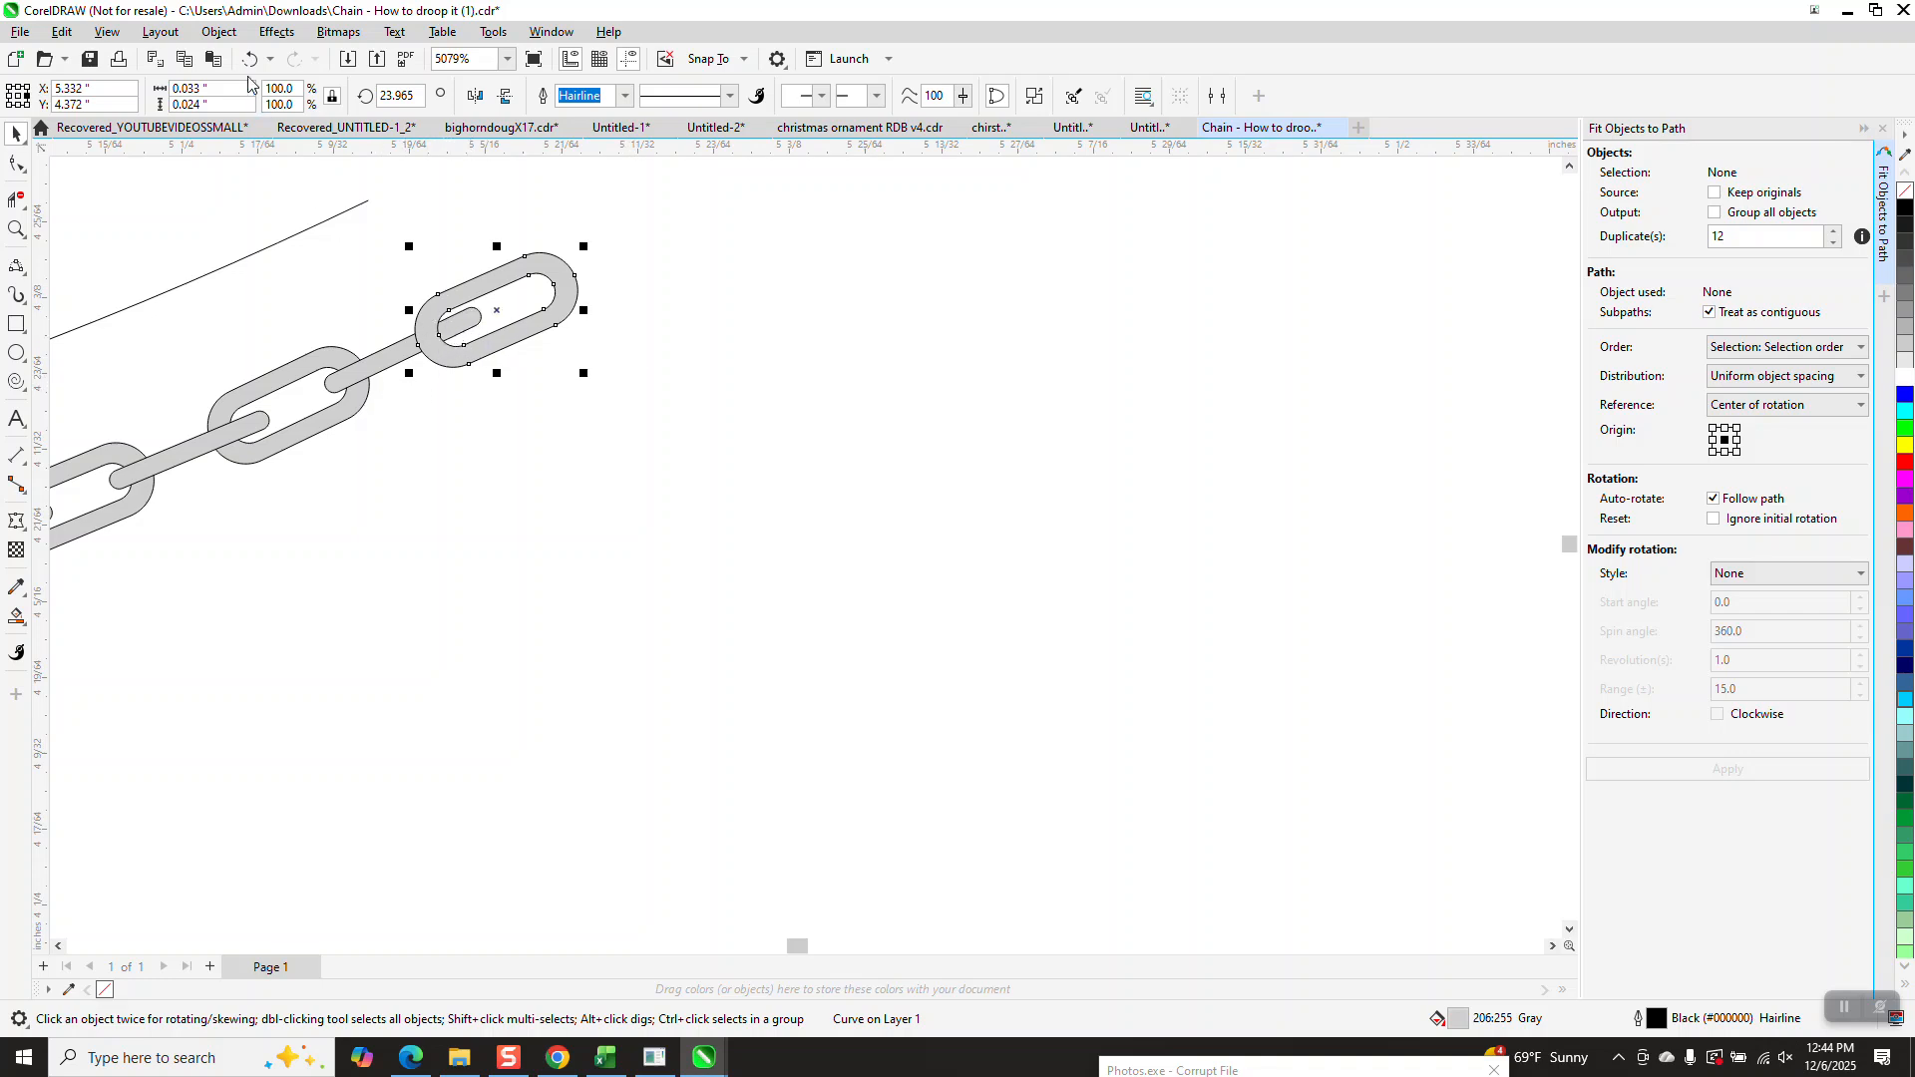
Send the end ring to the back of the page and nudge it slightly further out along the chain's direction.
left_click(218, 31)
mouse_move(242, 348)
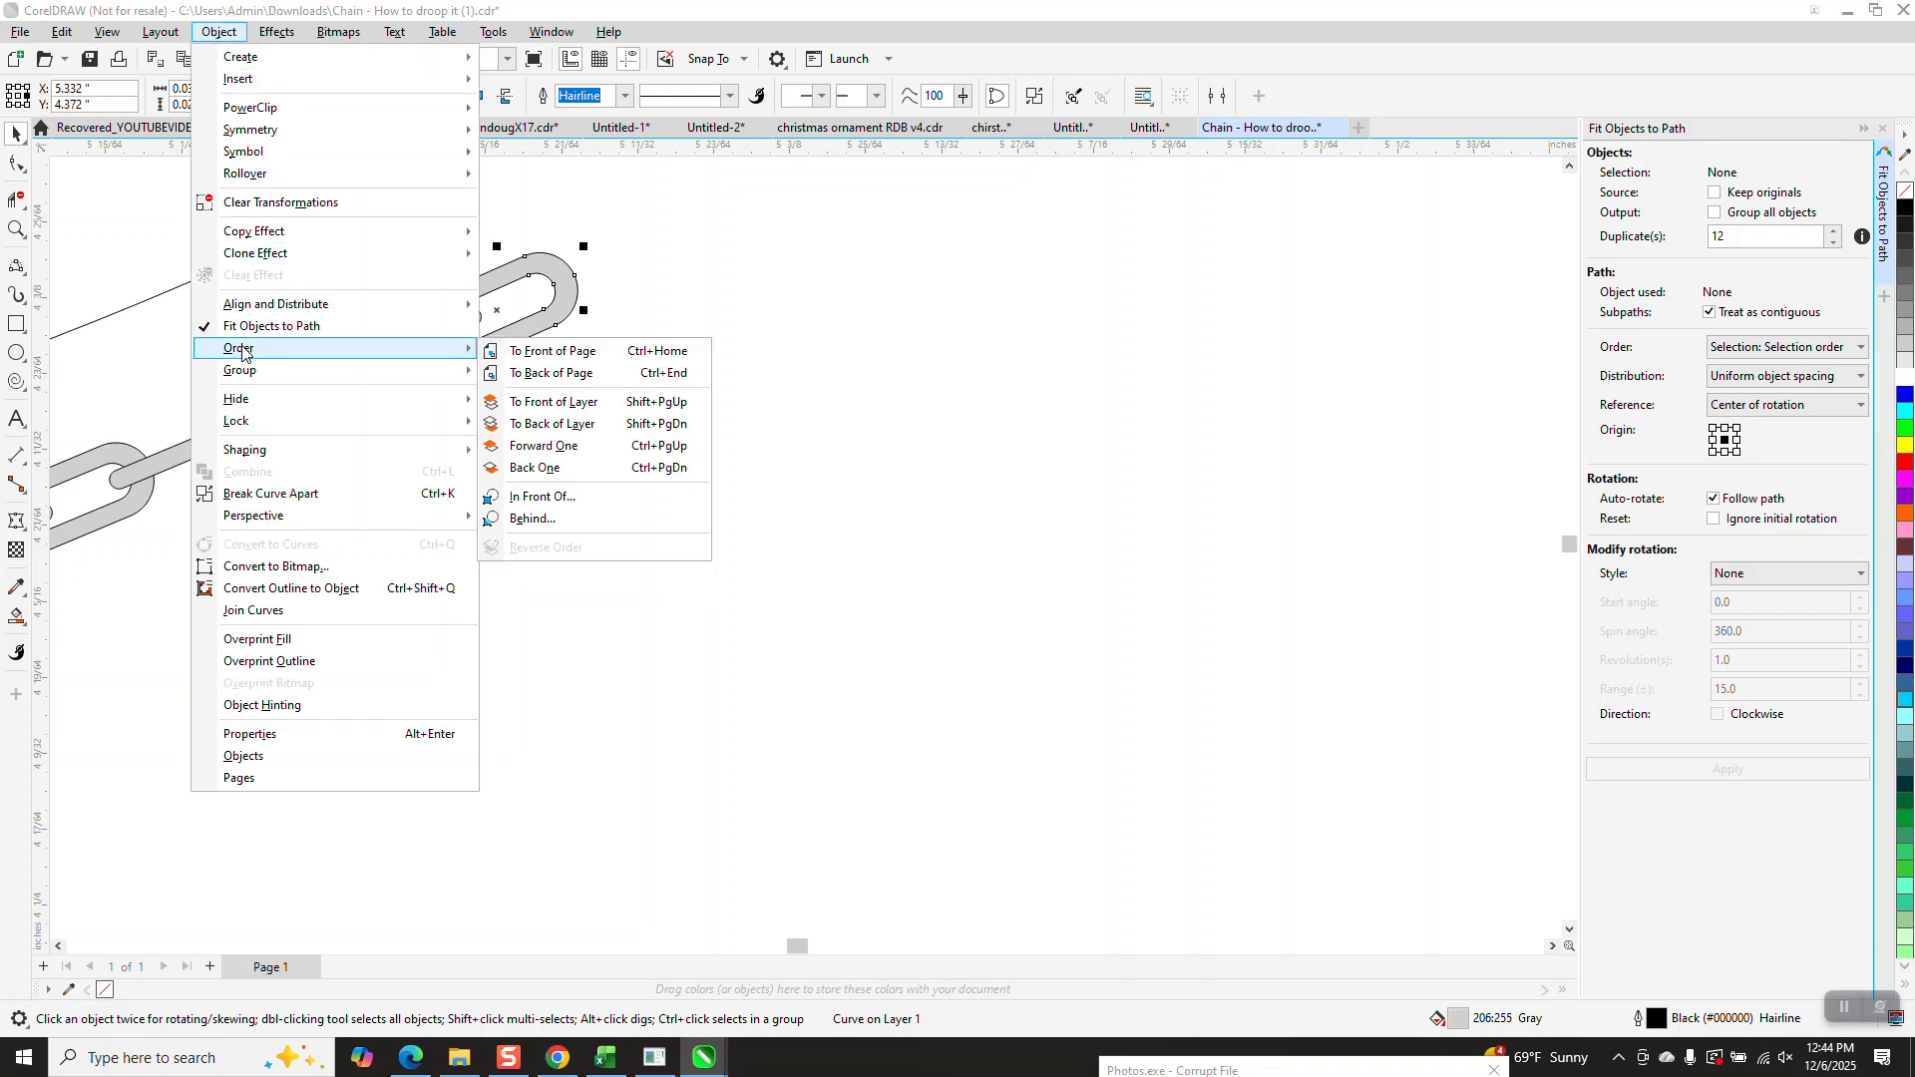
left_click(526, 377)
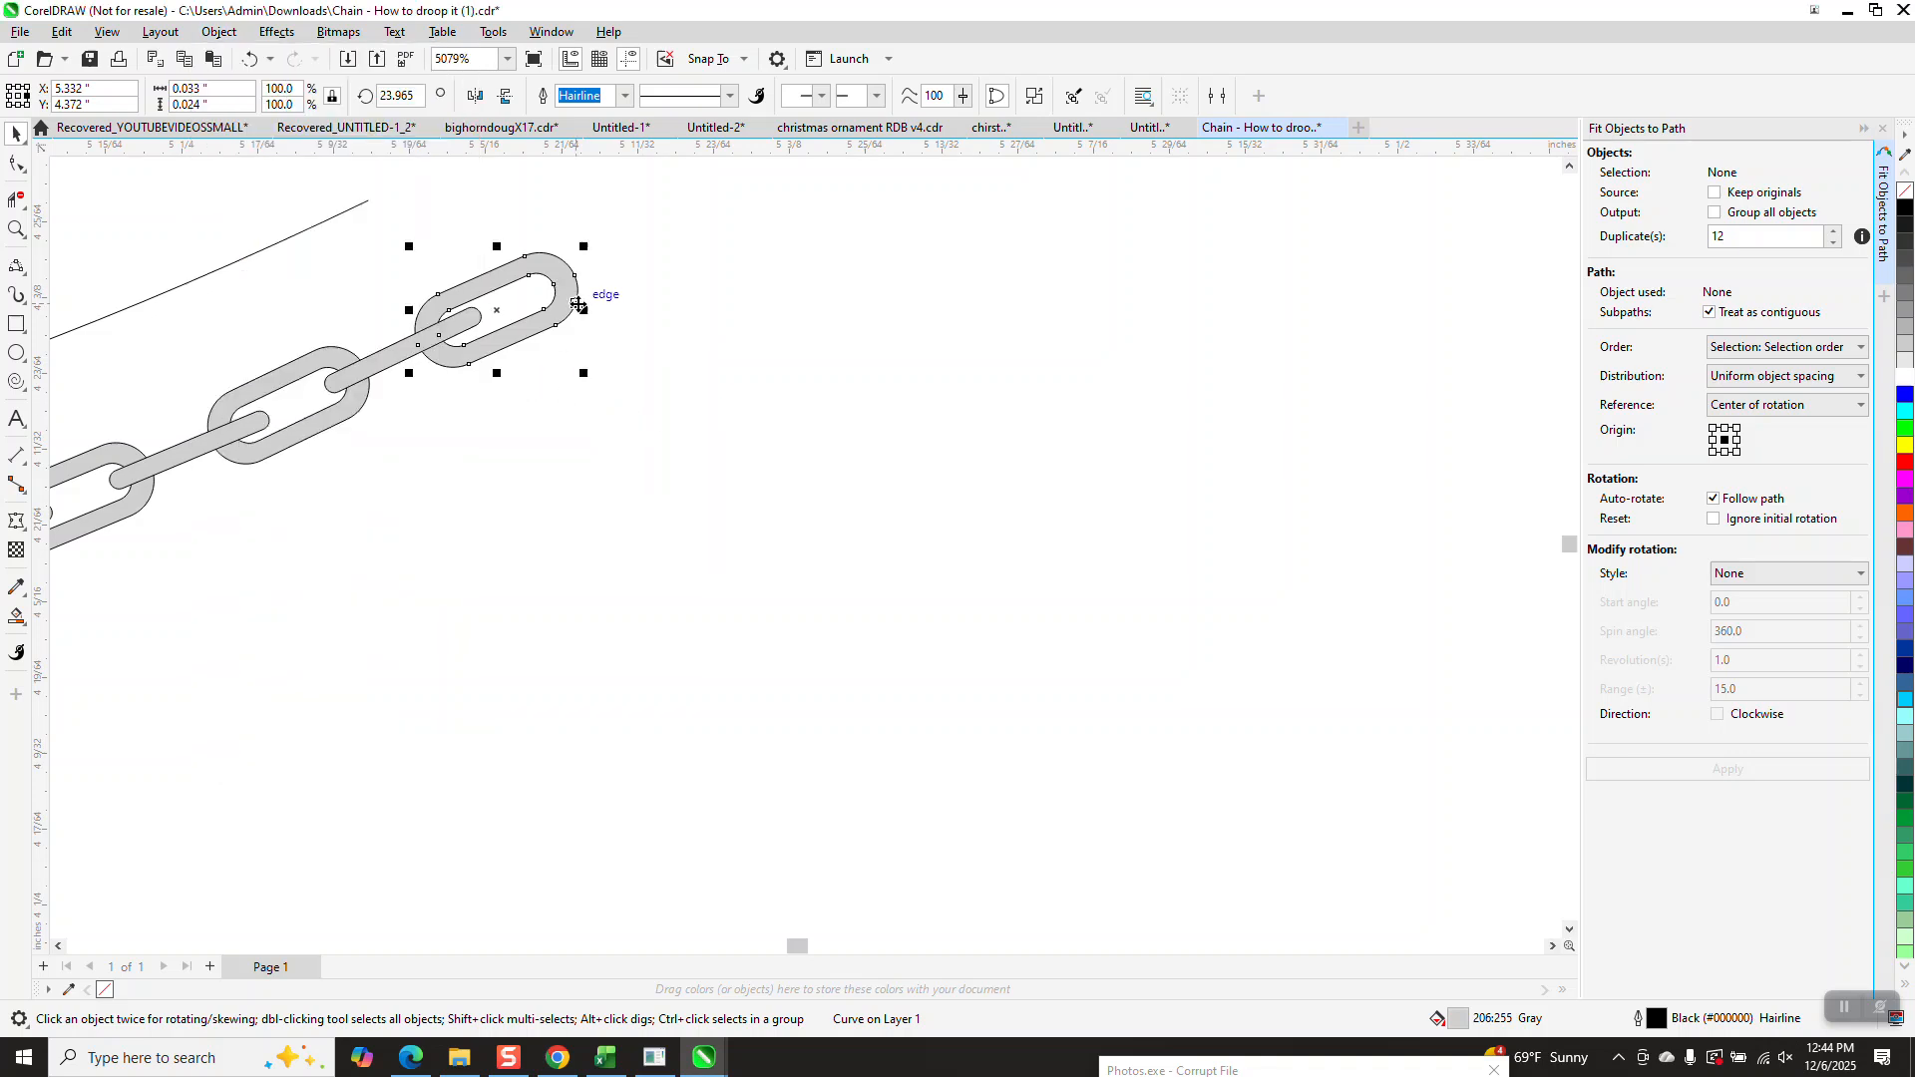
left_click_drag(574, 309, 590, 295)
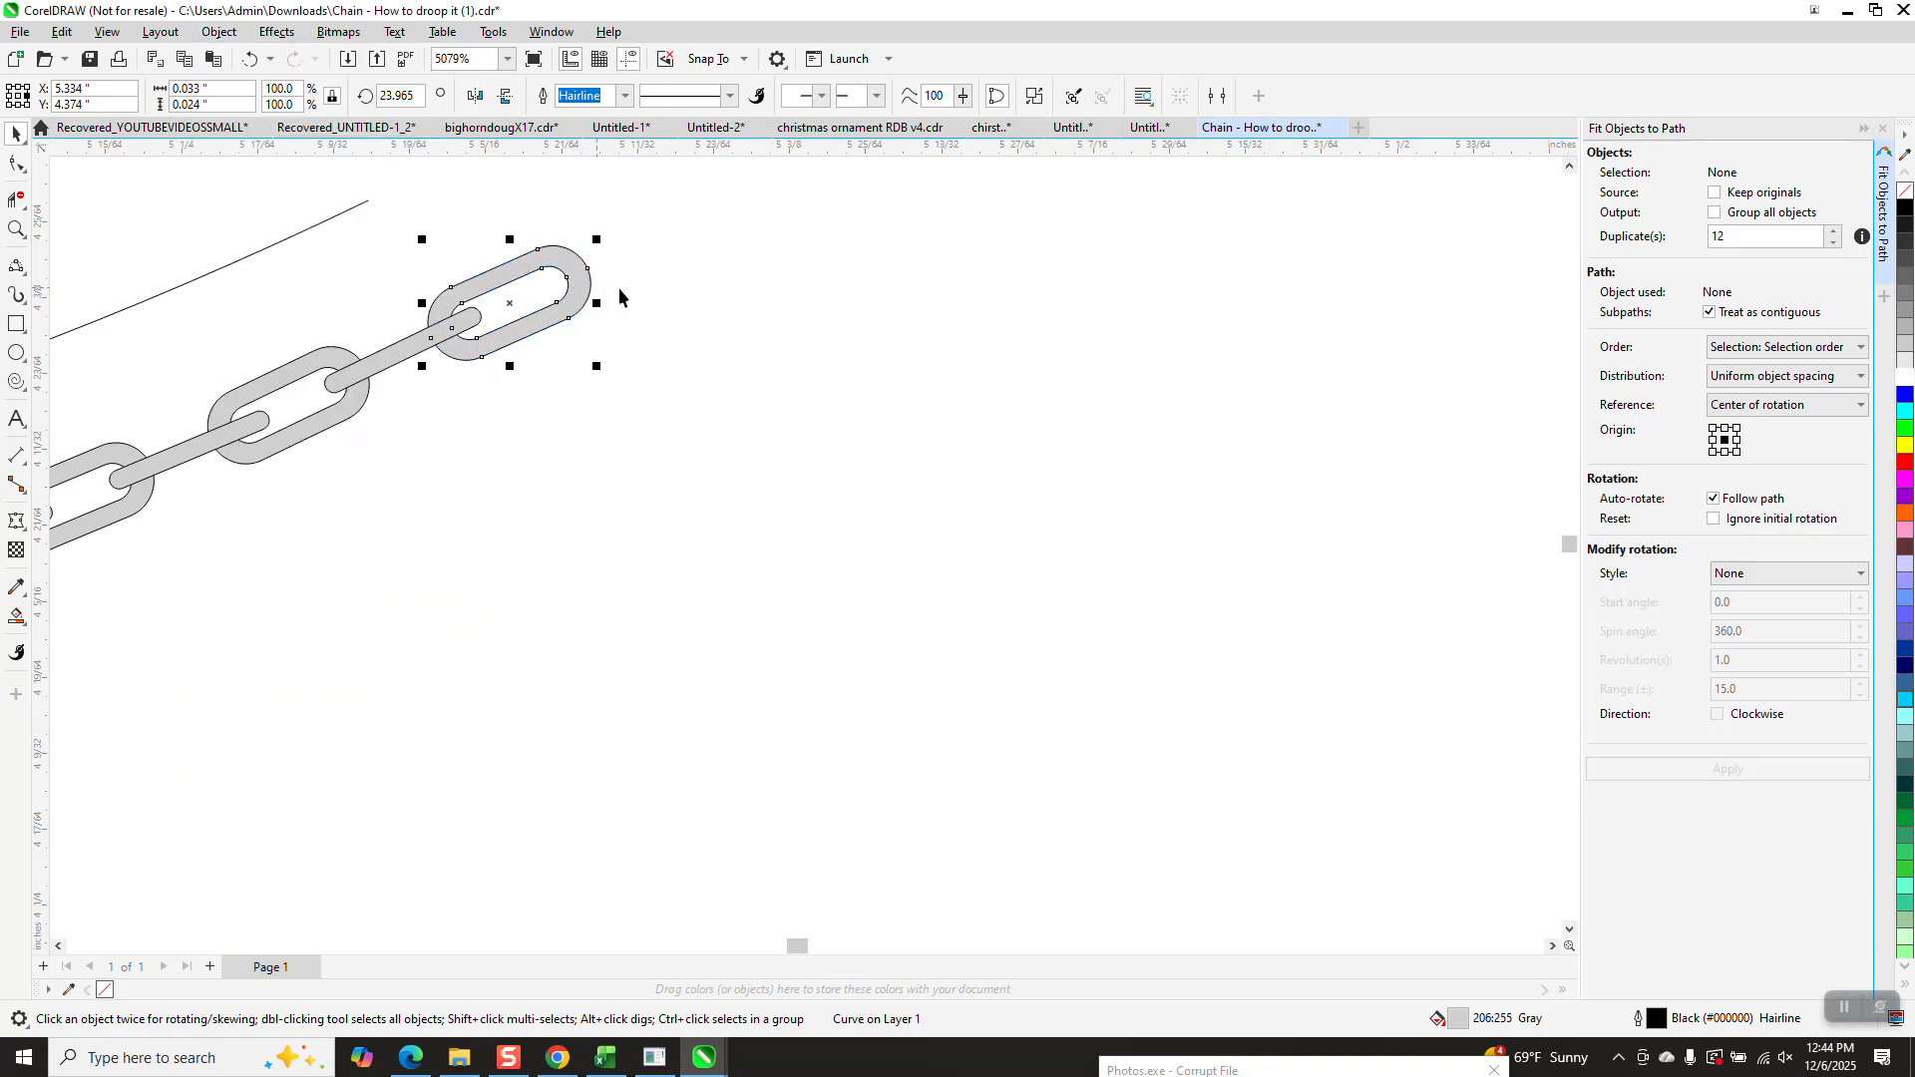
scroll(883, 428, "down", 5)
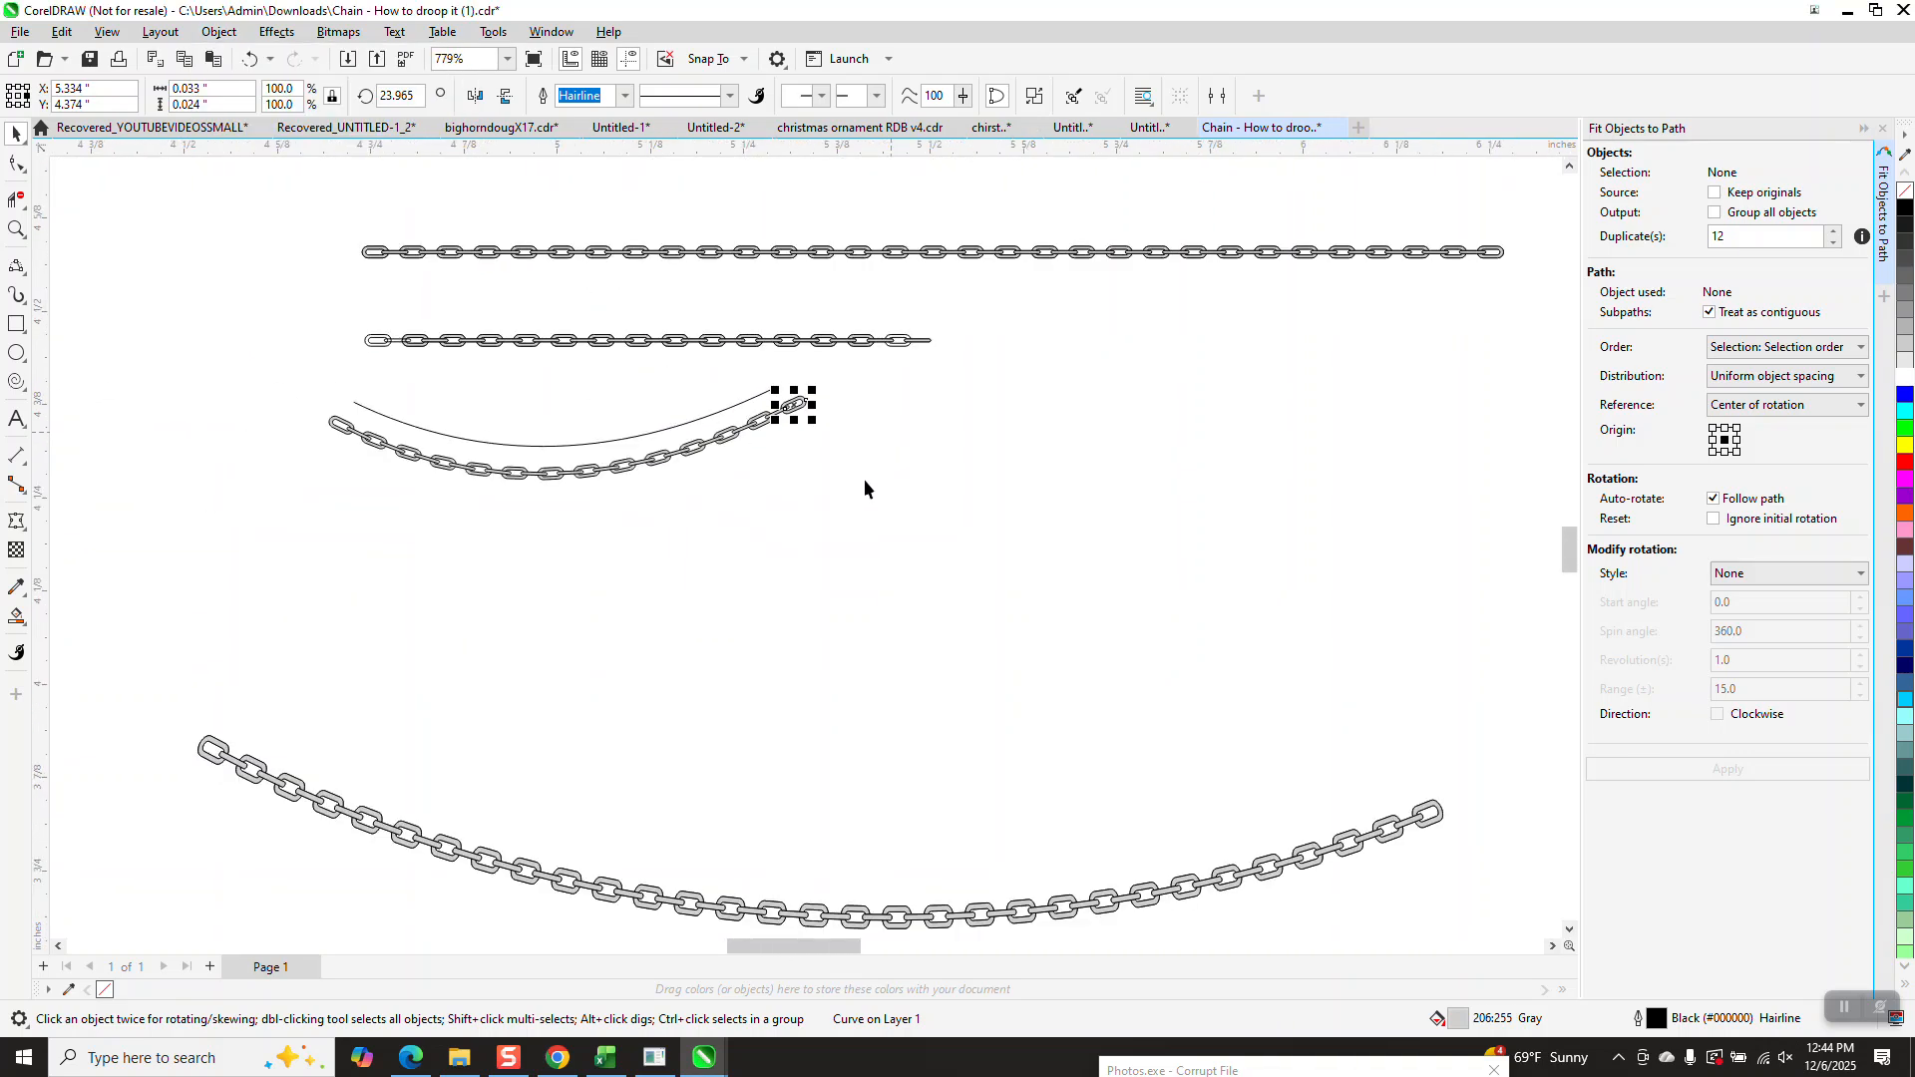
Move the short path curve down below the fitted drooping chain.
left_click(16, 229)
left_click_drag(317, 359, 835, 660)
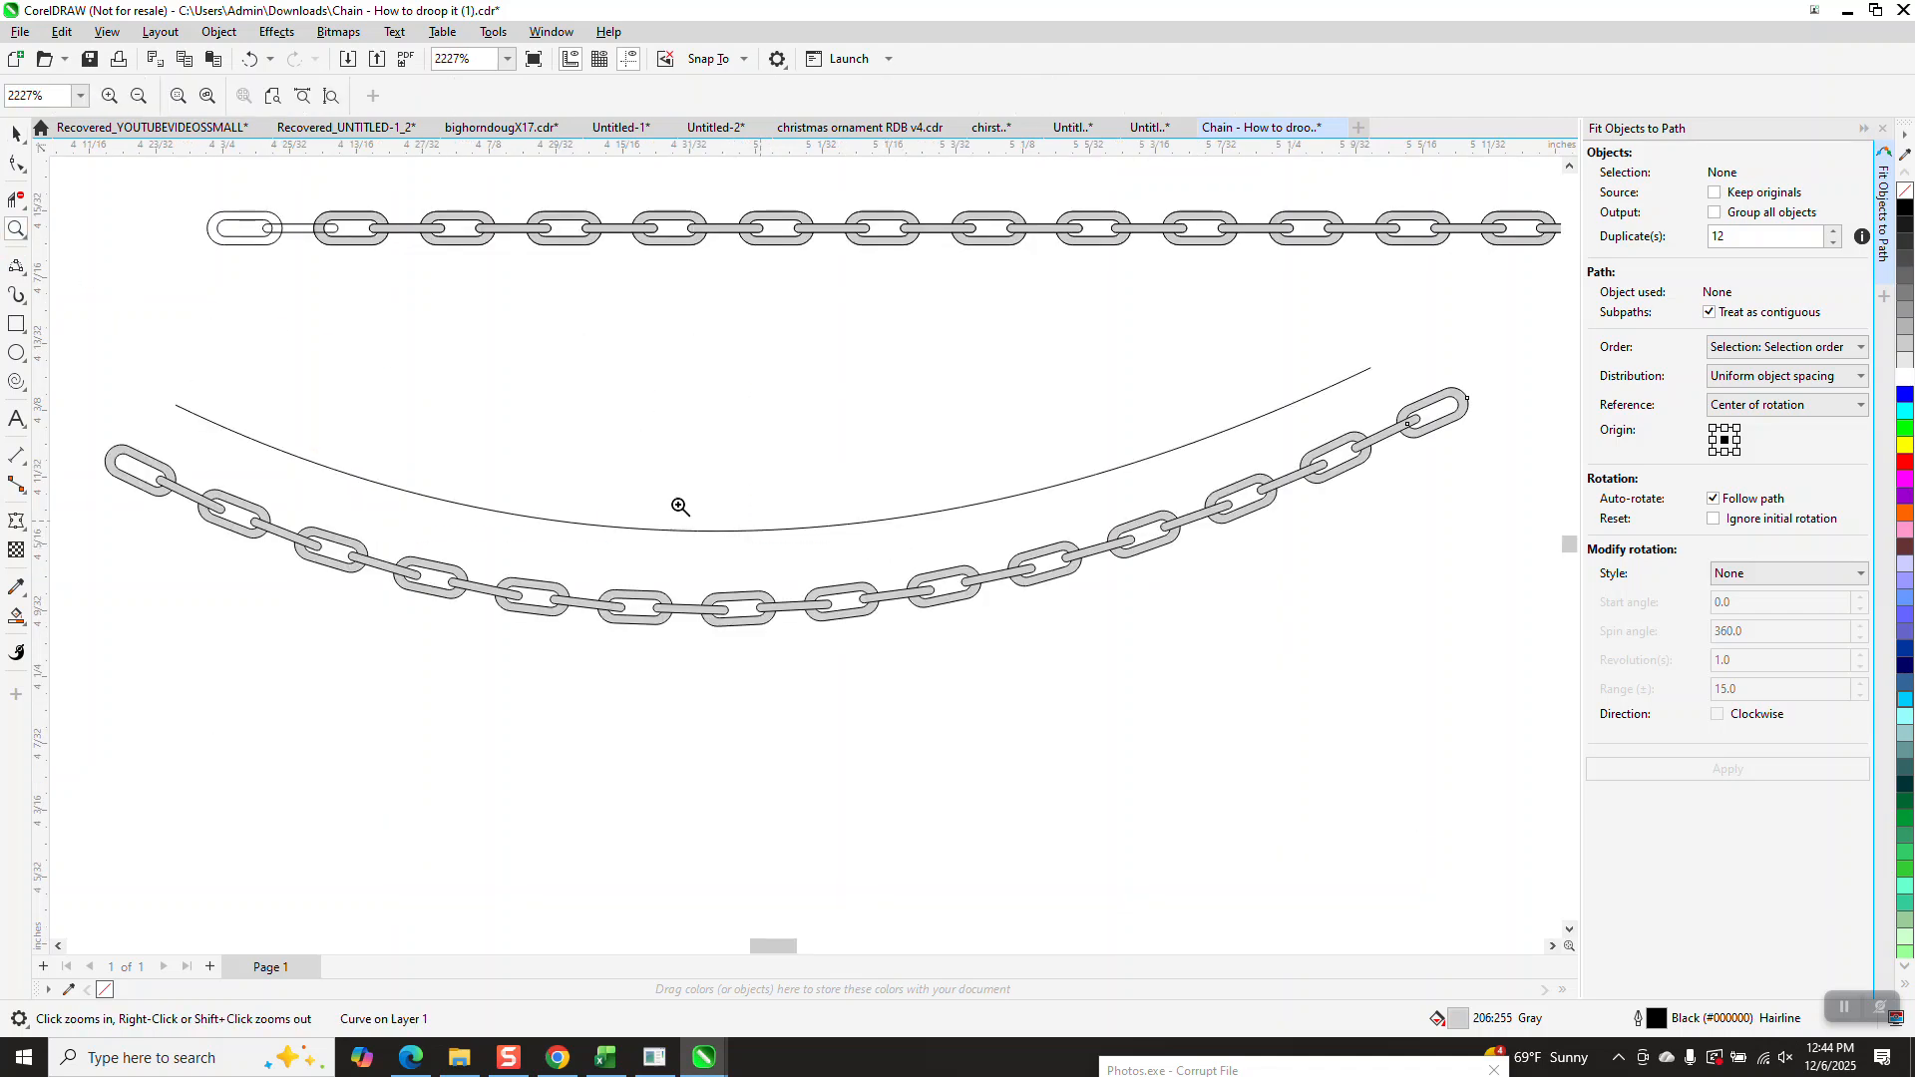
left_click(17, 135)
left_click(630, 528)
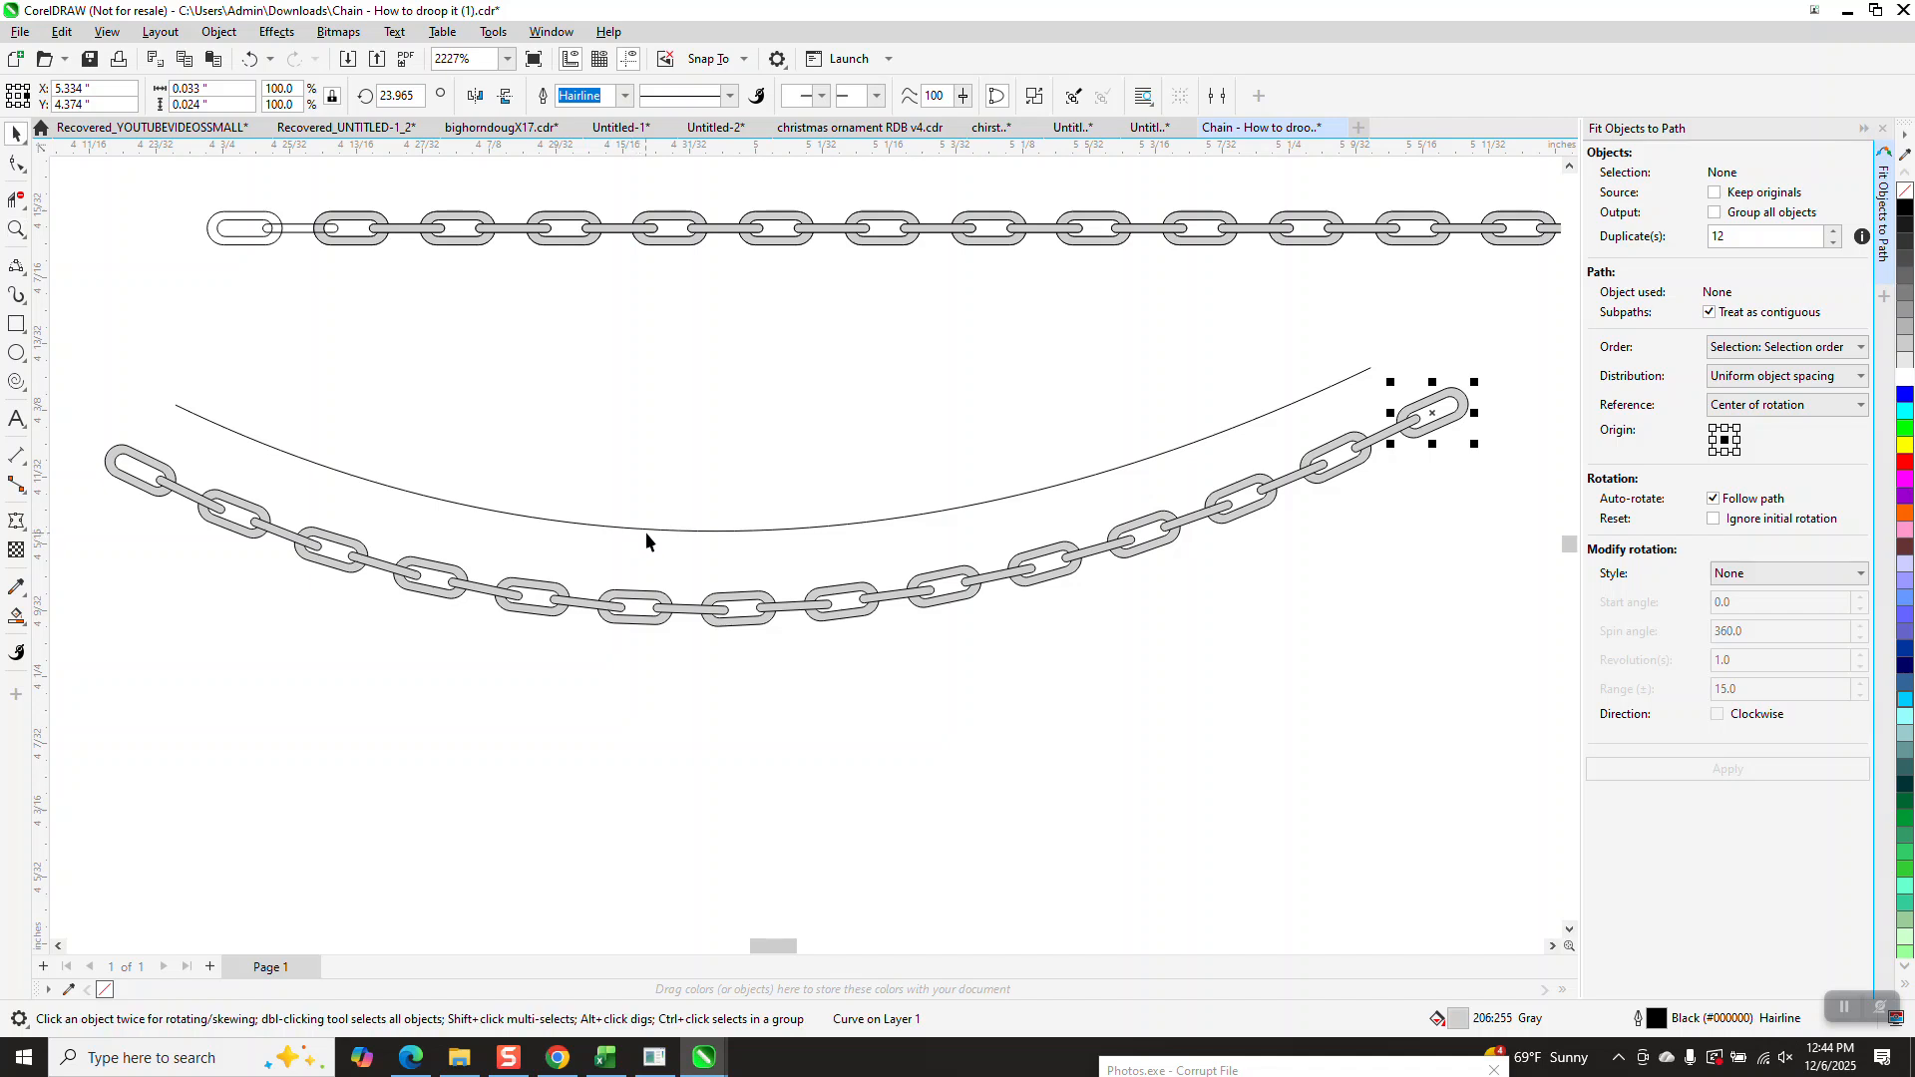
scroll(675, 526, "down", 1)
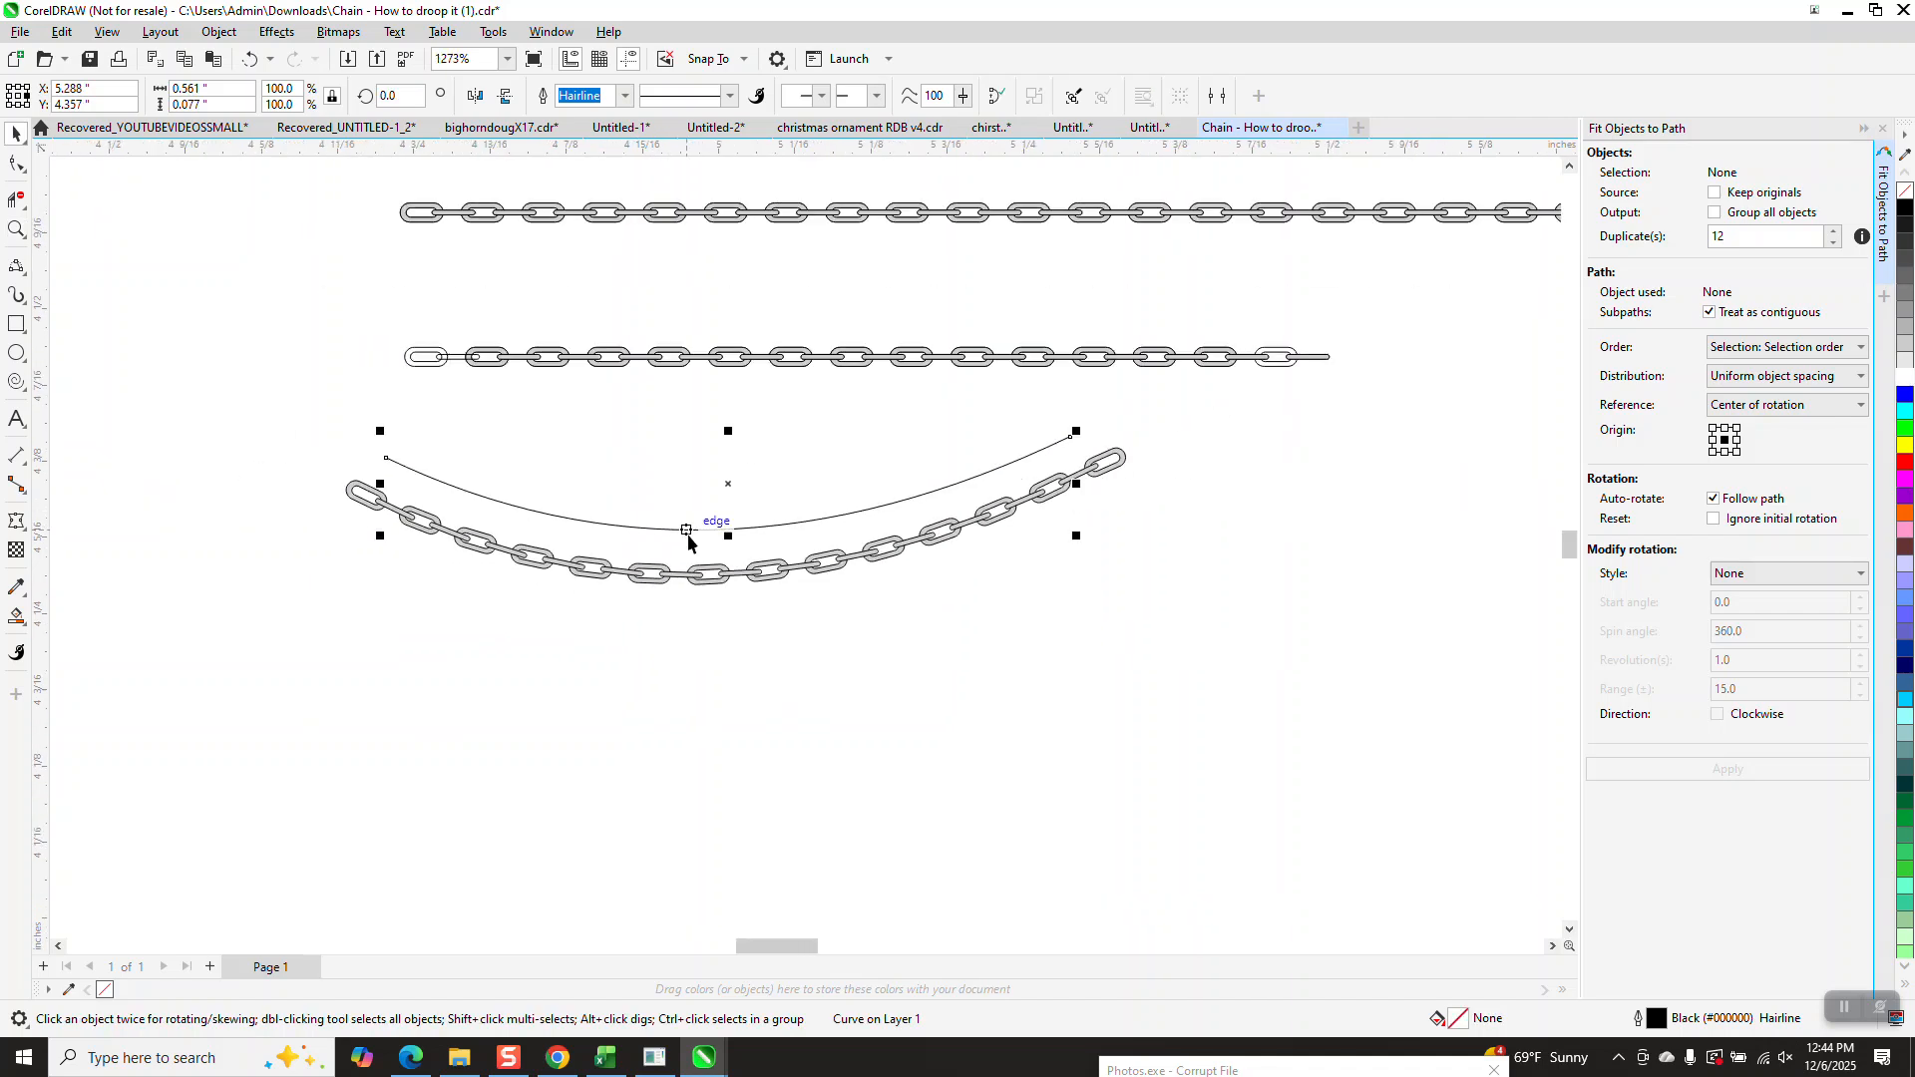
left_click_drag(713, 494, 723, 685)
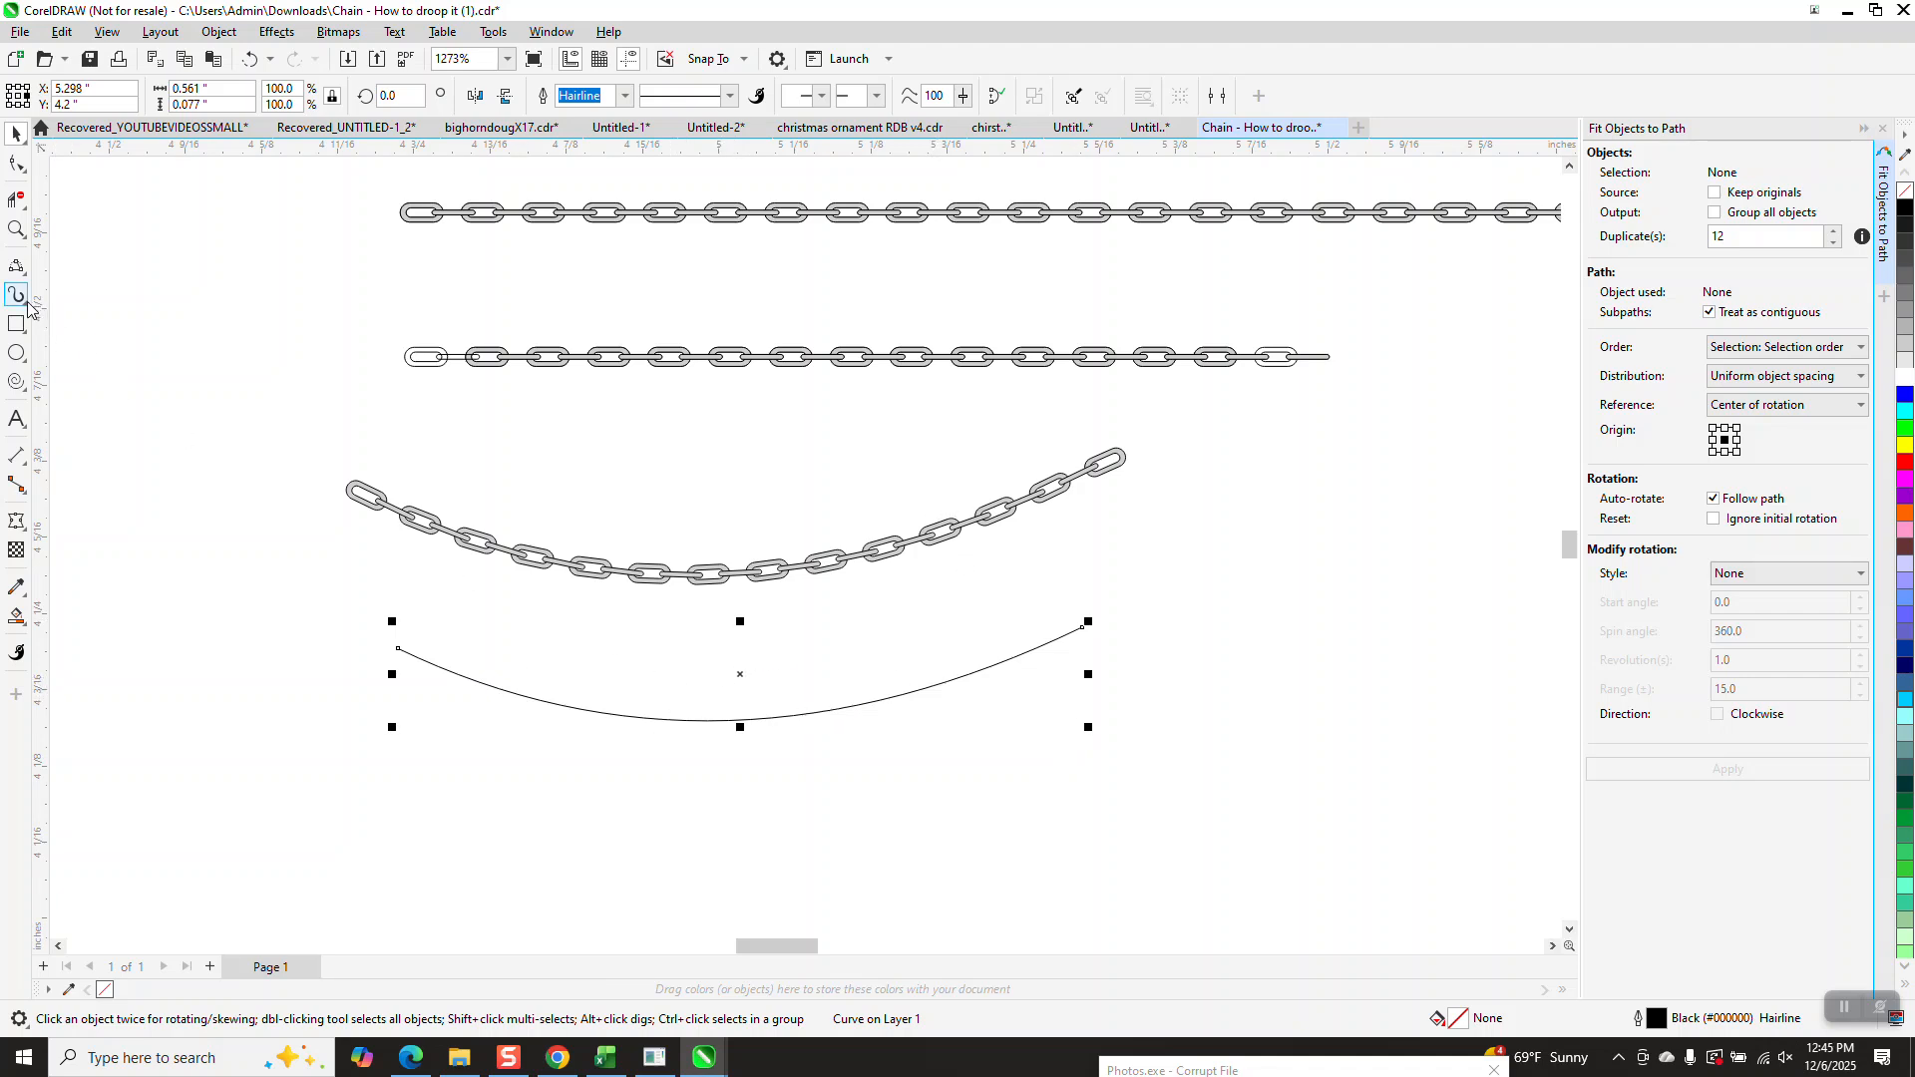
Apply the custom chain Artistic Media brush to the short curve with a stroke width of 0.04".
left_click(27, 303)
left_click(74, 317)
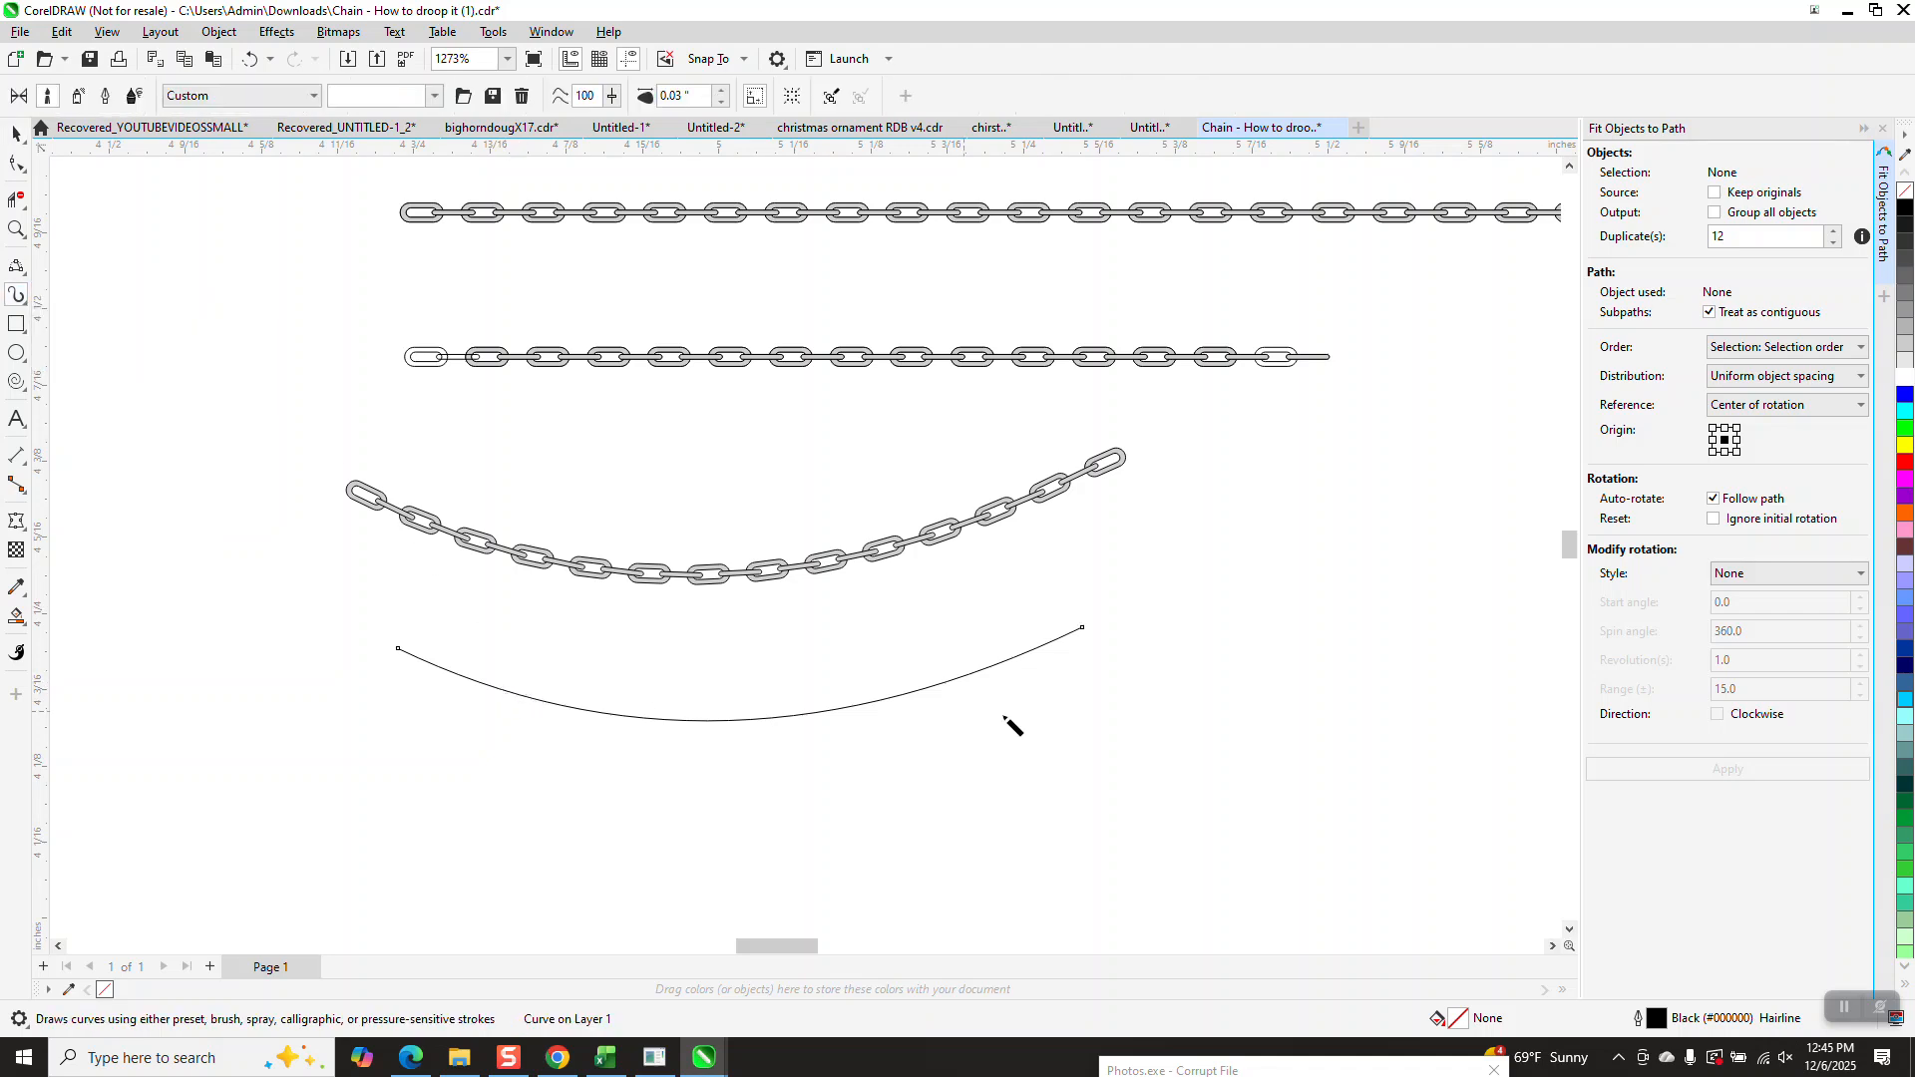
left_click(722, 90)
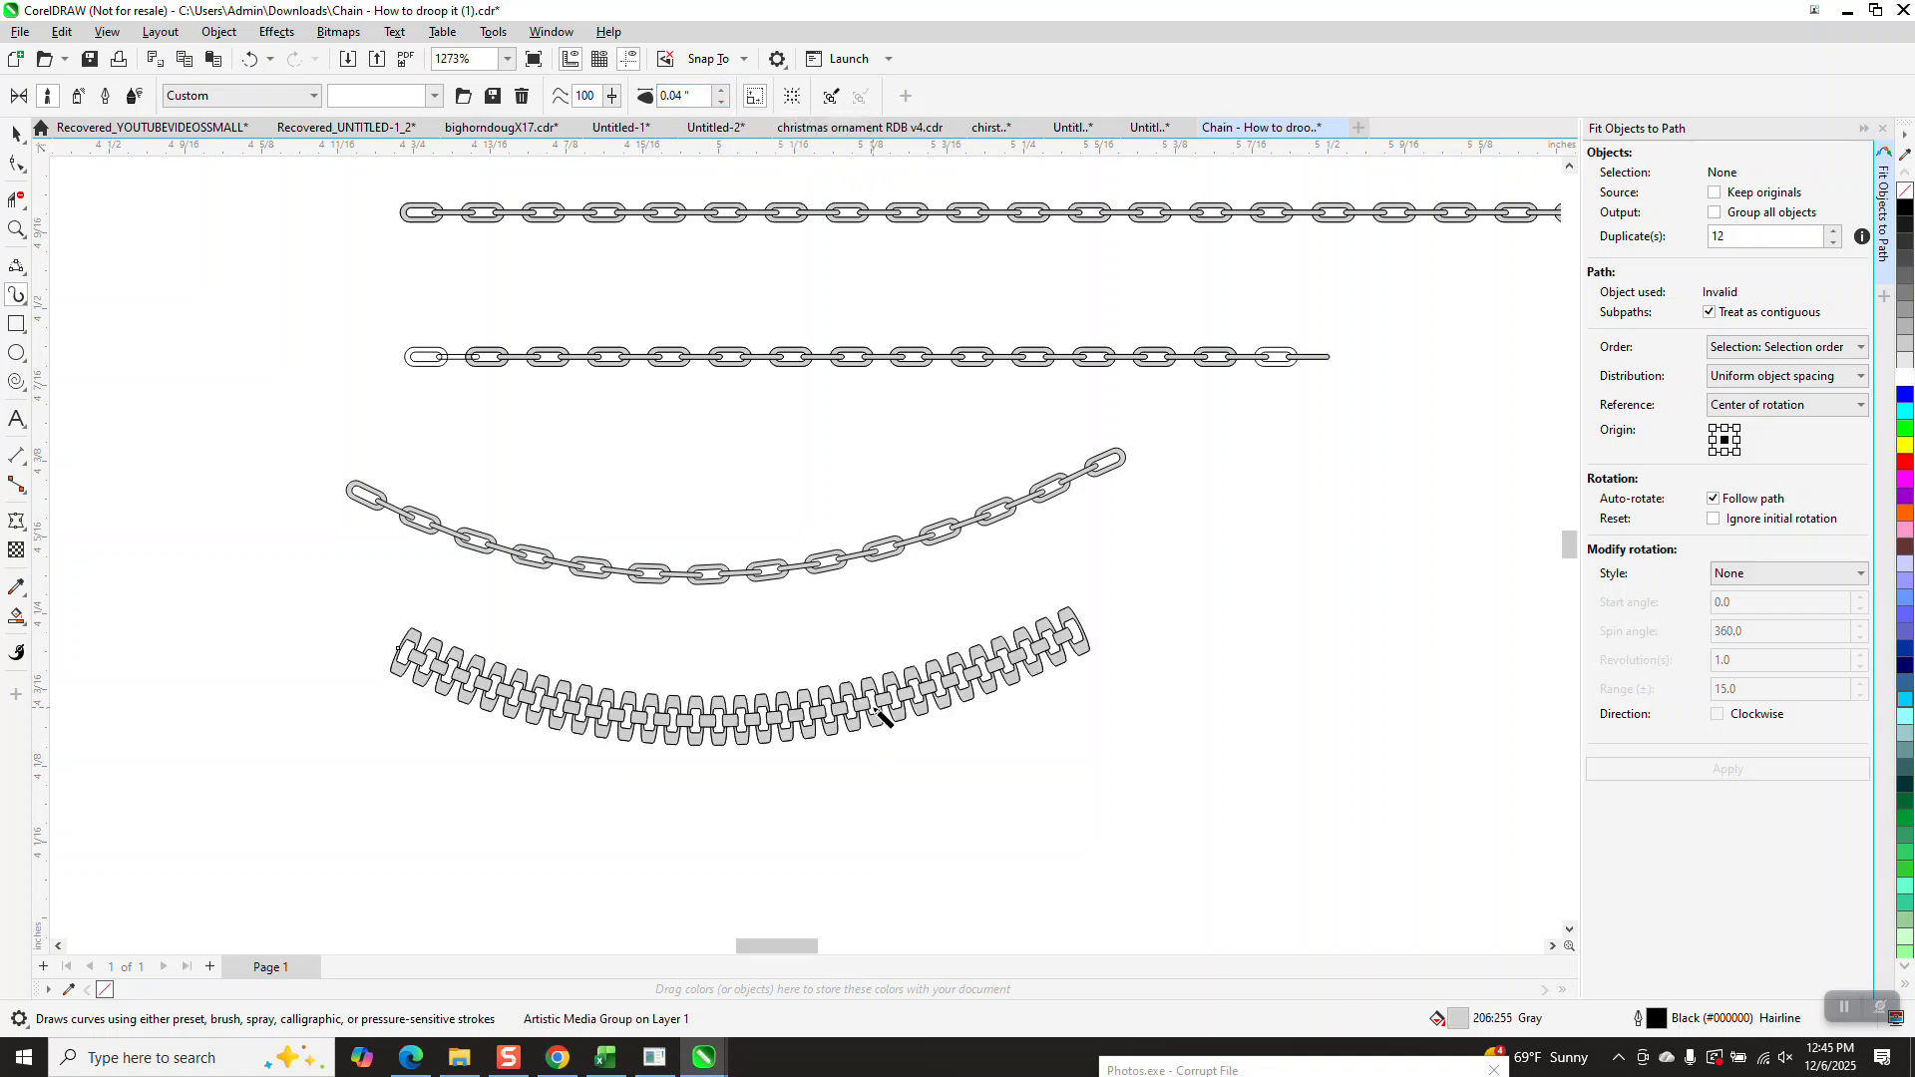
Increase the stroke width of the brushed short chain to 0.07".
scroll(642, 479, "down", 3)
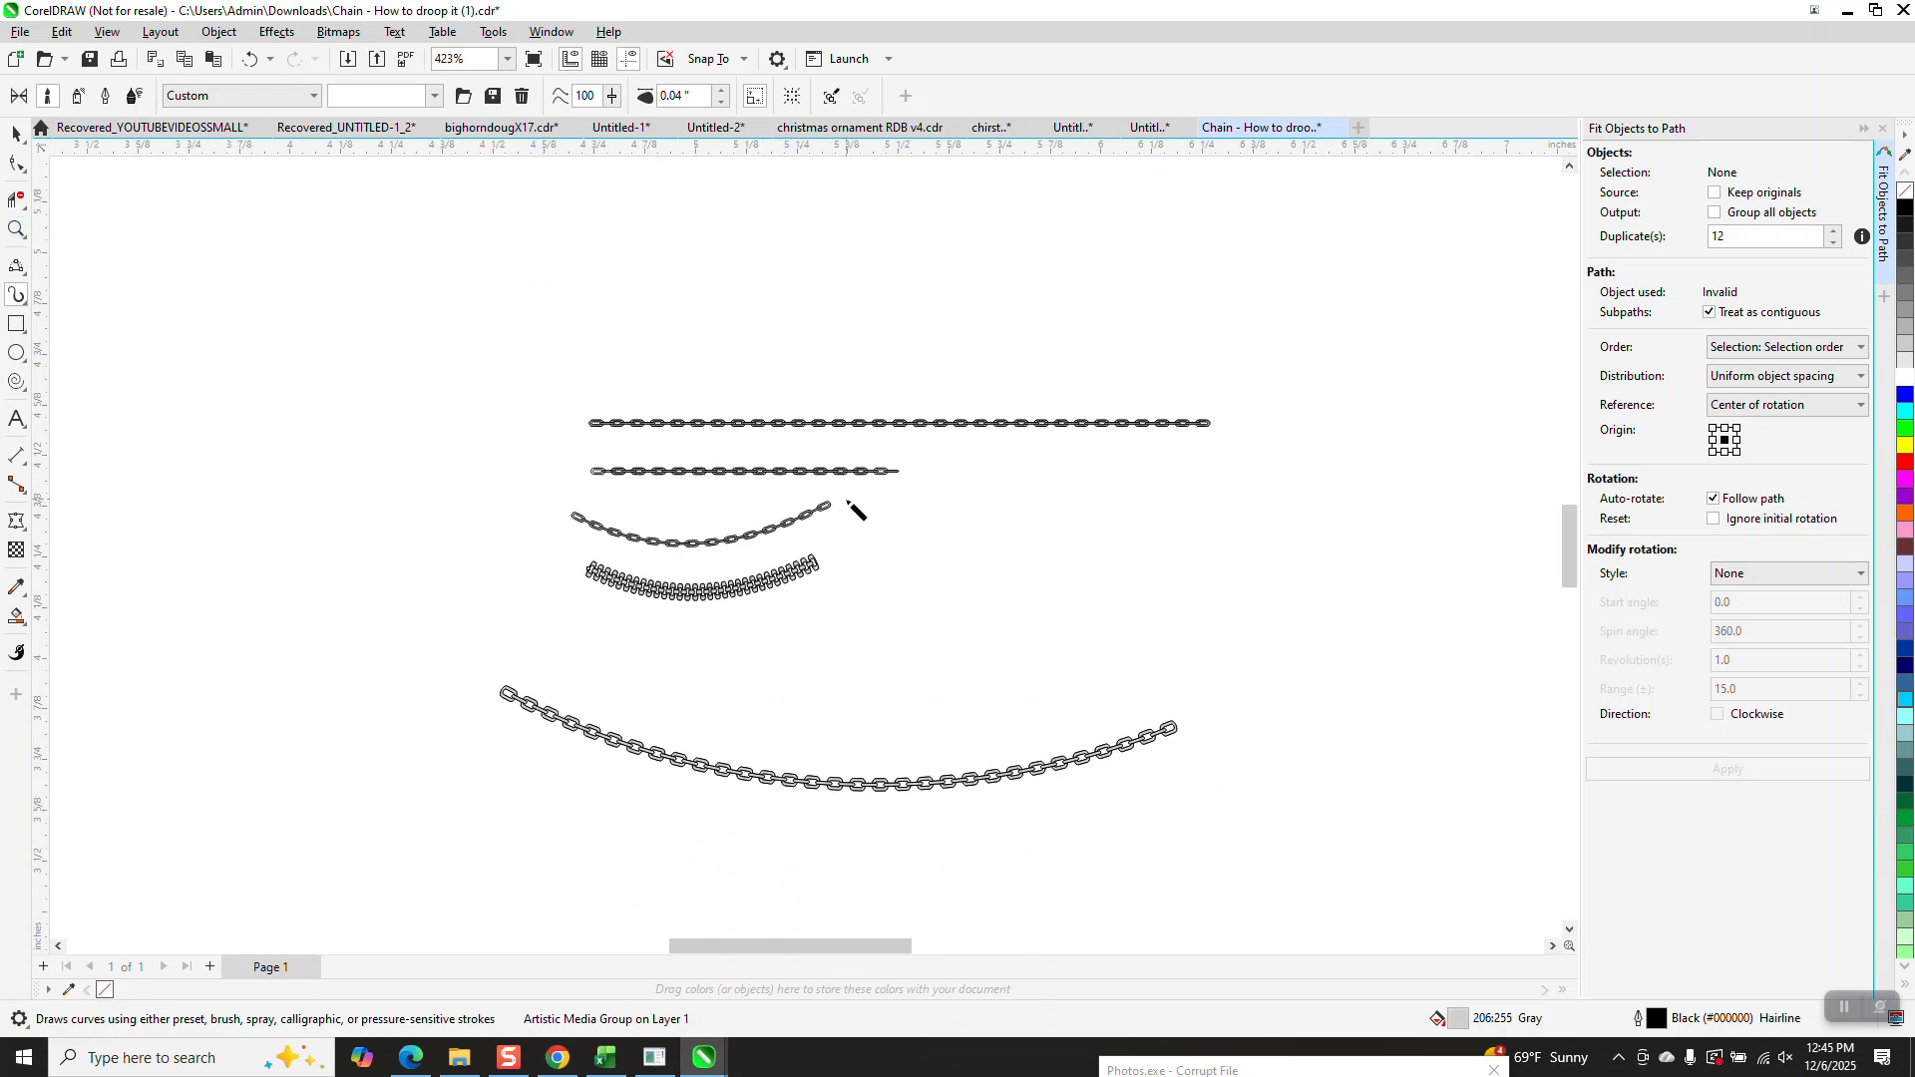
left_click(27, 233)
left_click_drag(558, 500, 920, 673)
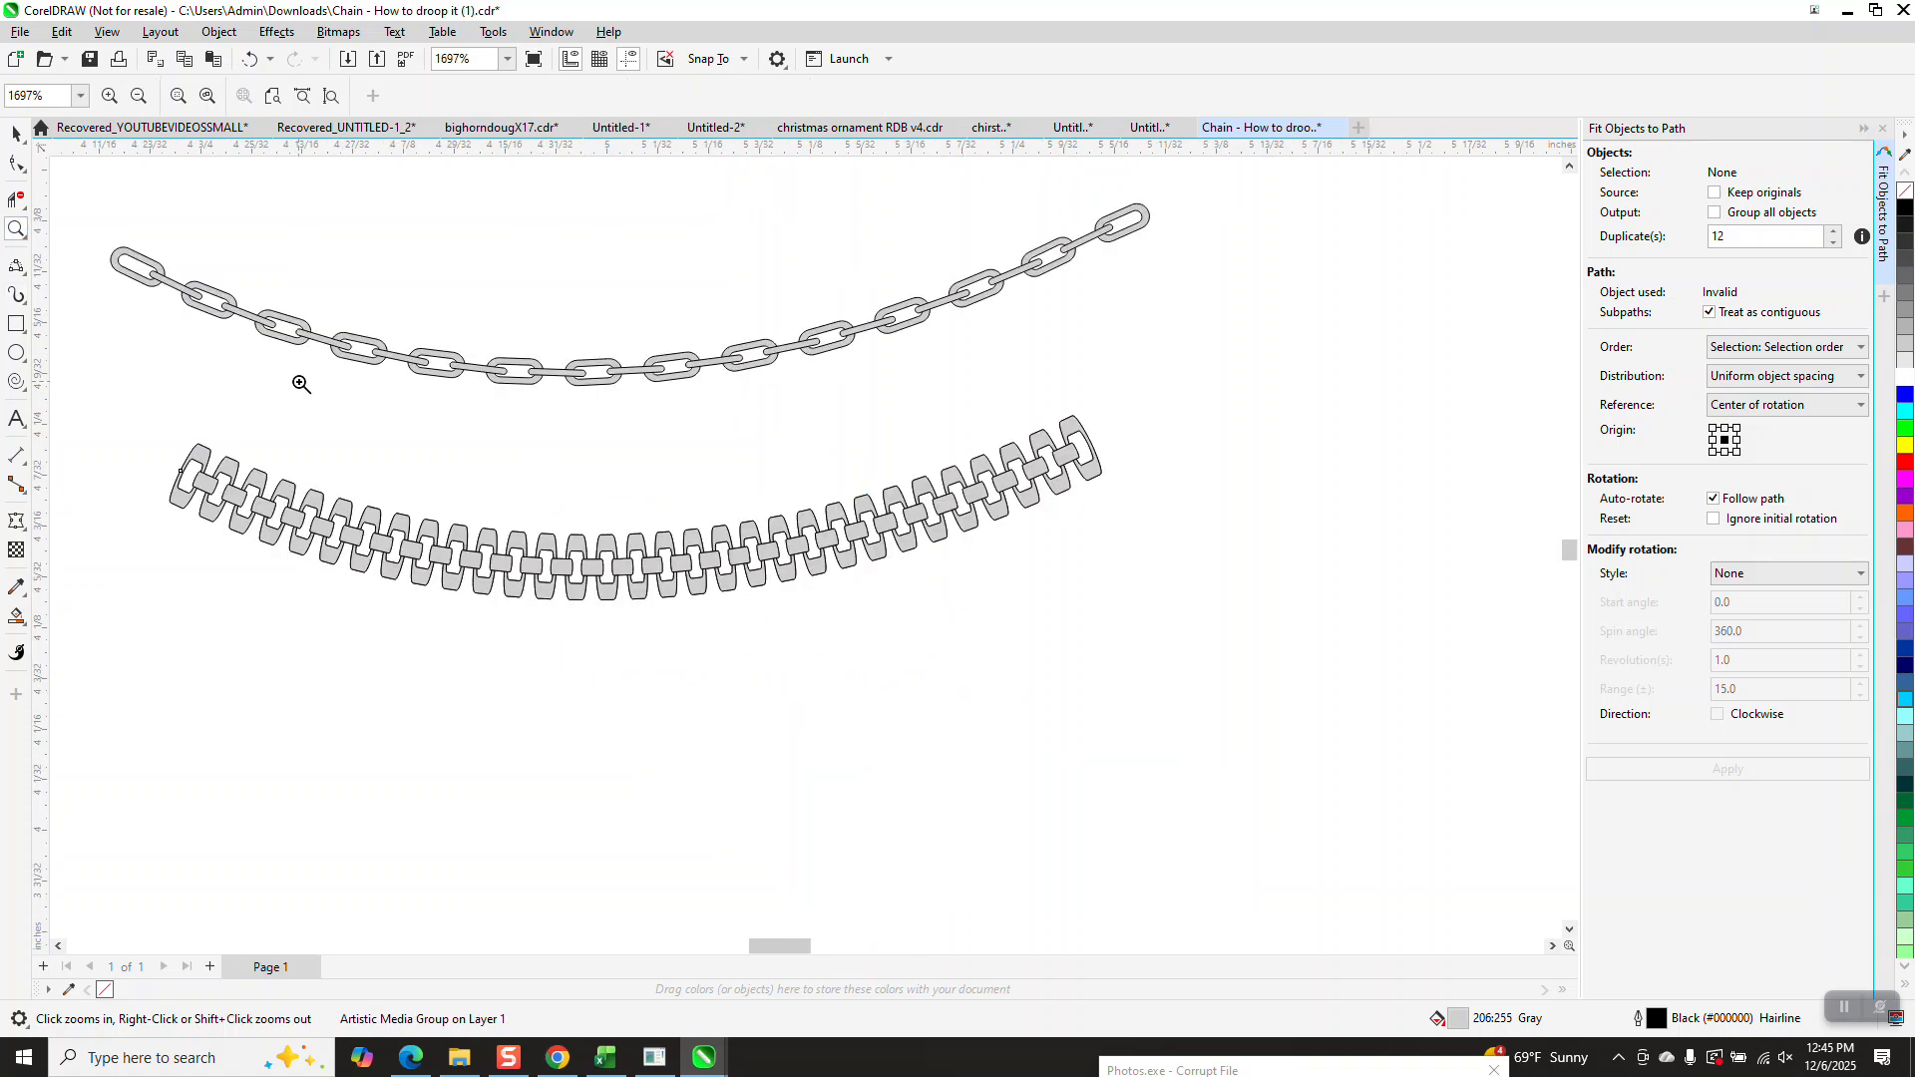
left_click(16, 134)
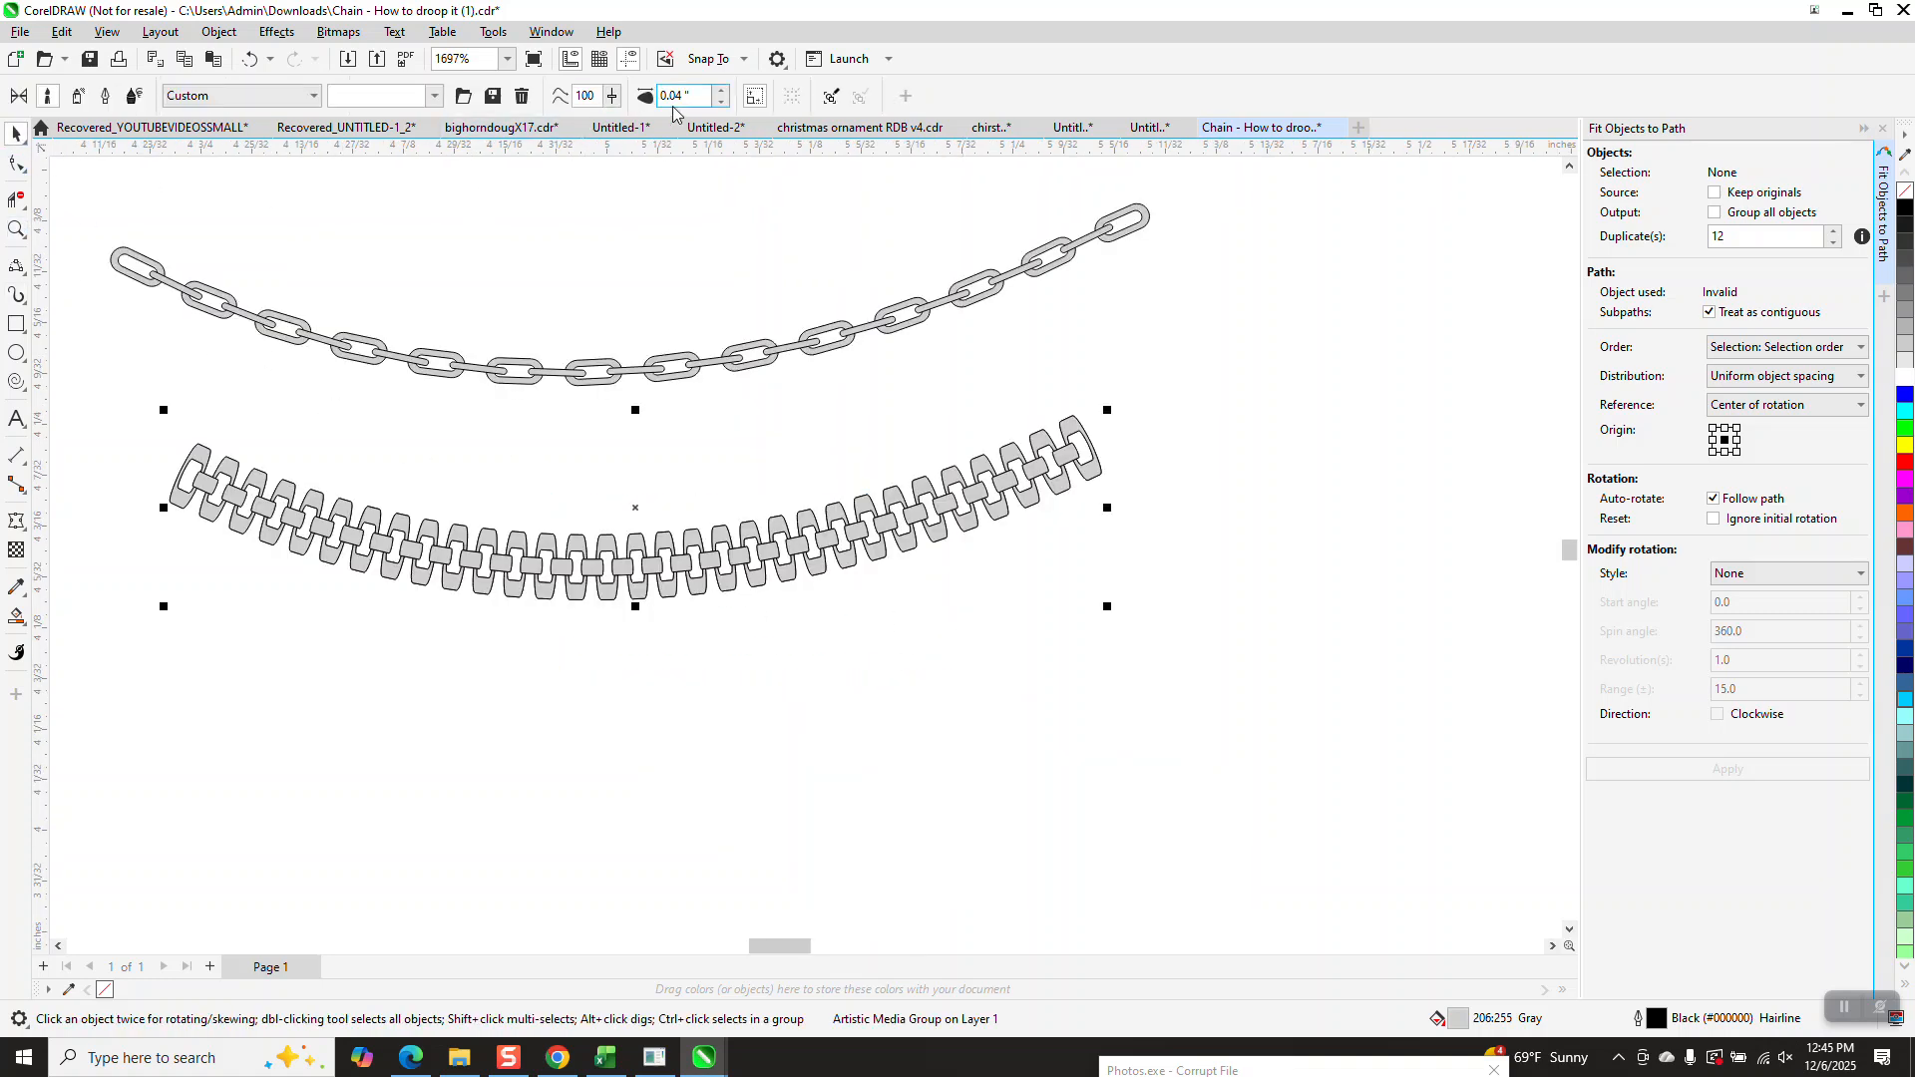
left_click(719, 91)
left_click(719, 91)
left_click(719, 90)
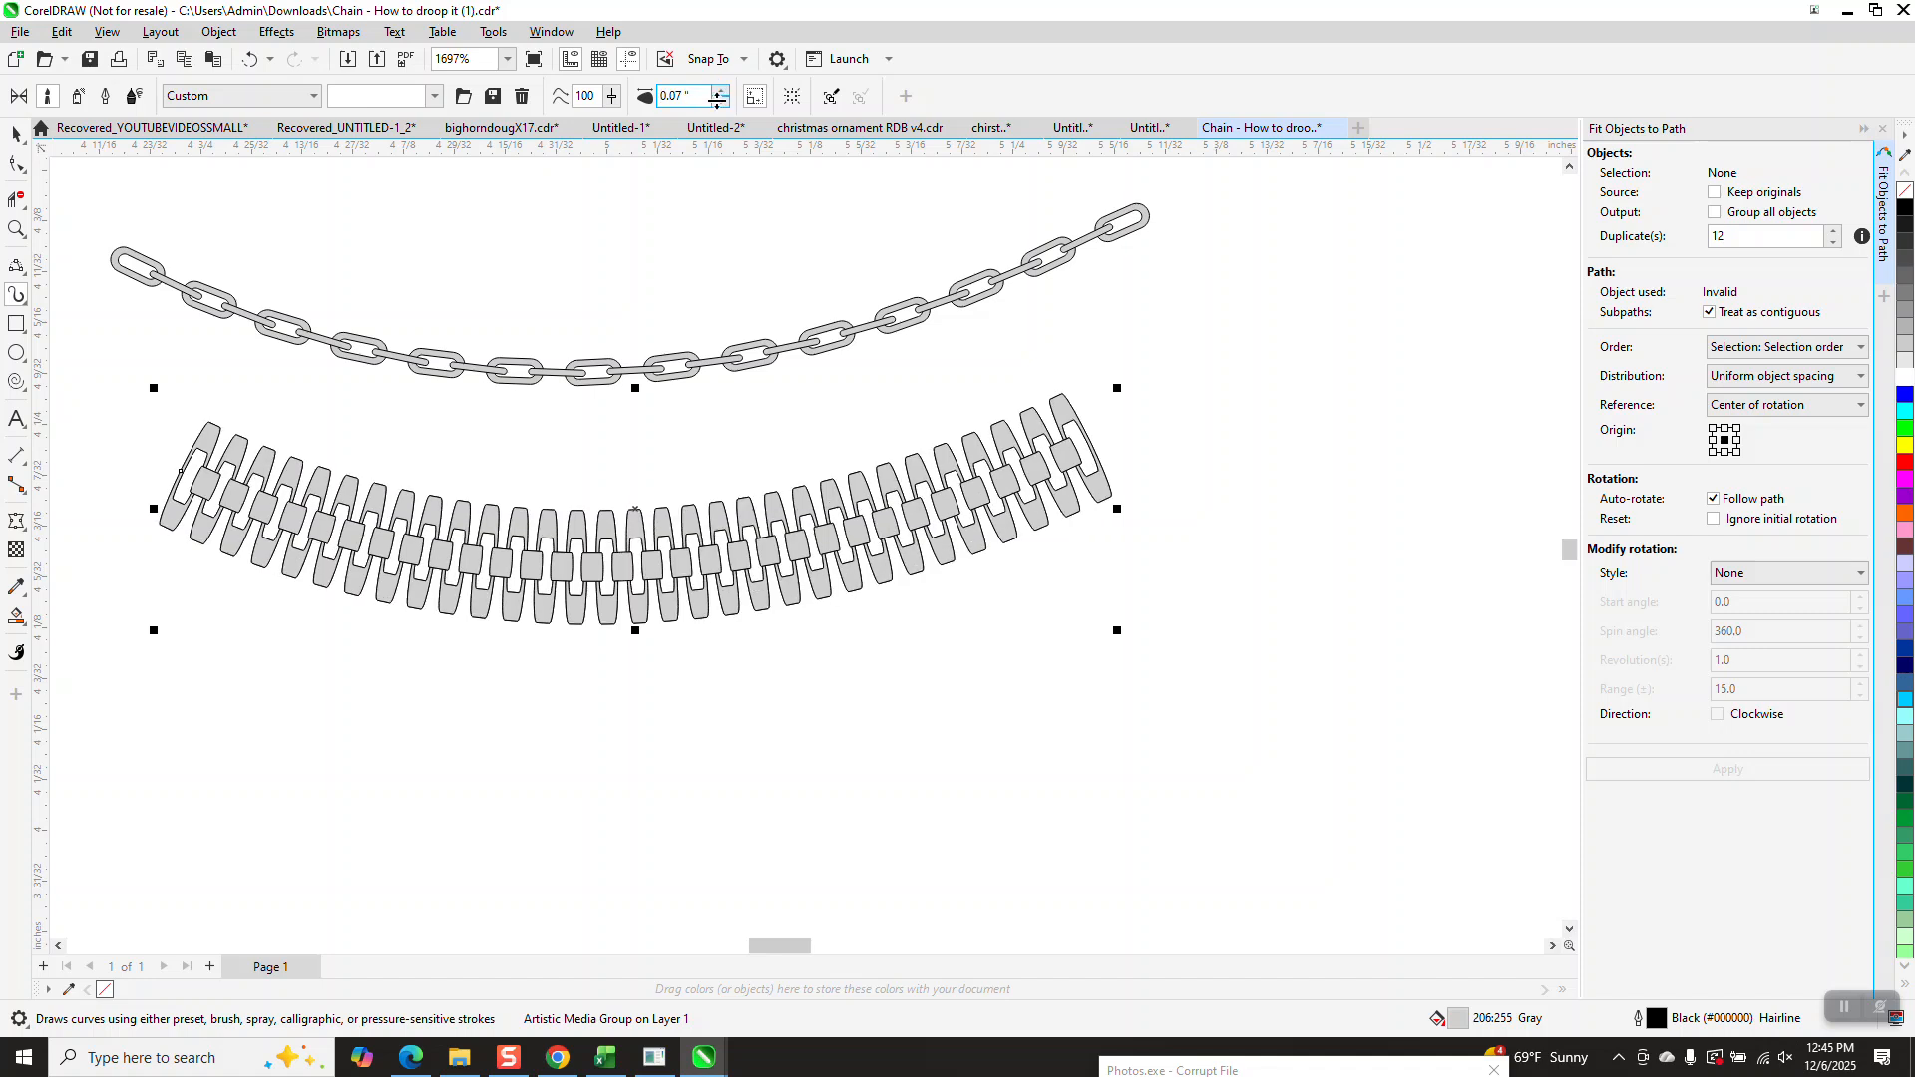
Reduce the stroke width of the brushed short chain to 0.03".
left_click(720, 103)
left_click(720, 102)
left_click(719, 103)
left_click(720, 103)
Draw a long drooping chain above the lowest one and a nearly closed rounded-square chain left of the others with the custom brush.
scroll(725, 371, "down", 3)
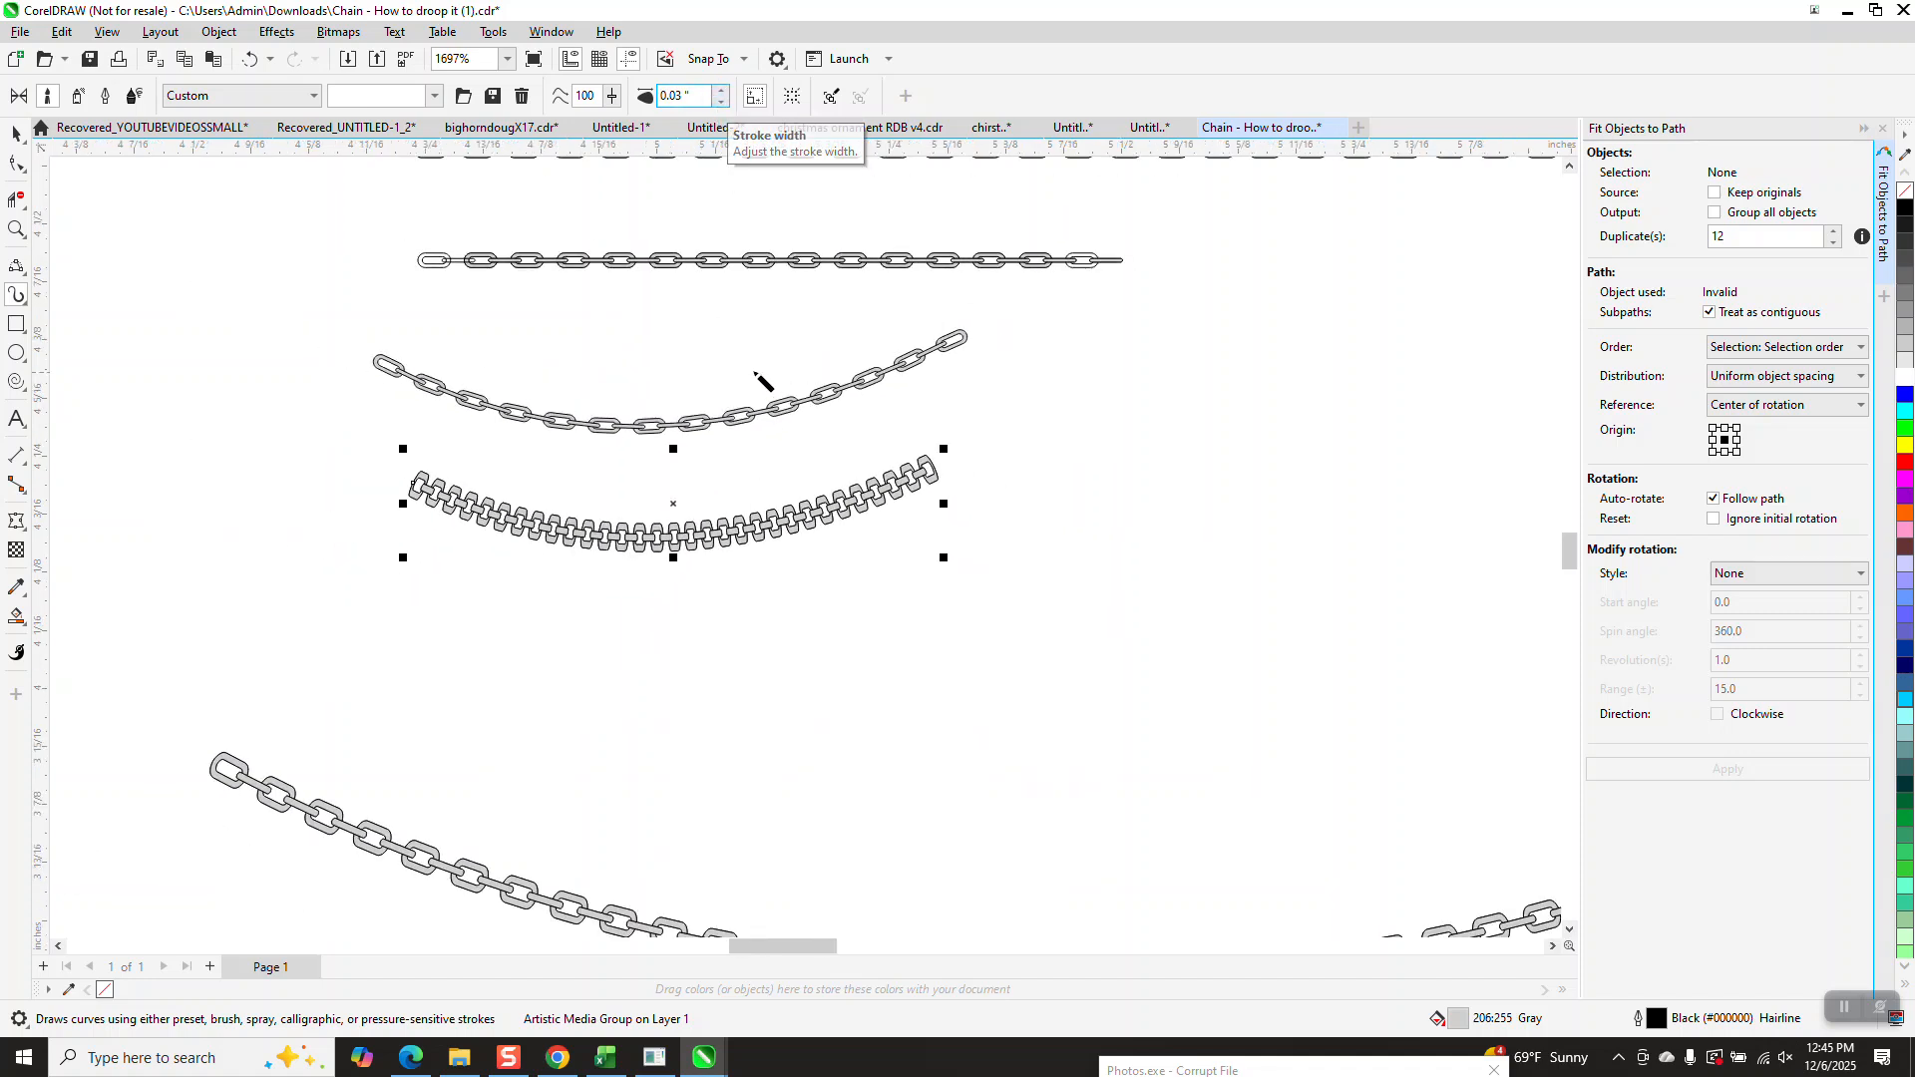
scroll(499, 429, "down", 2)
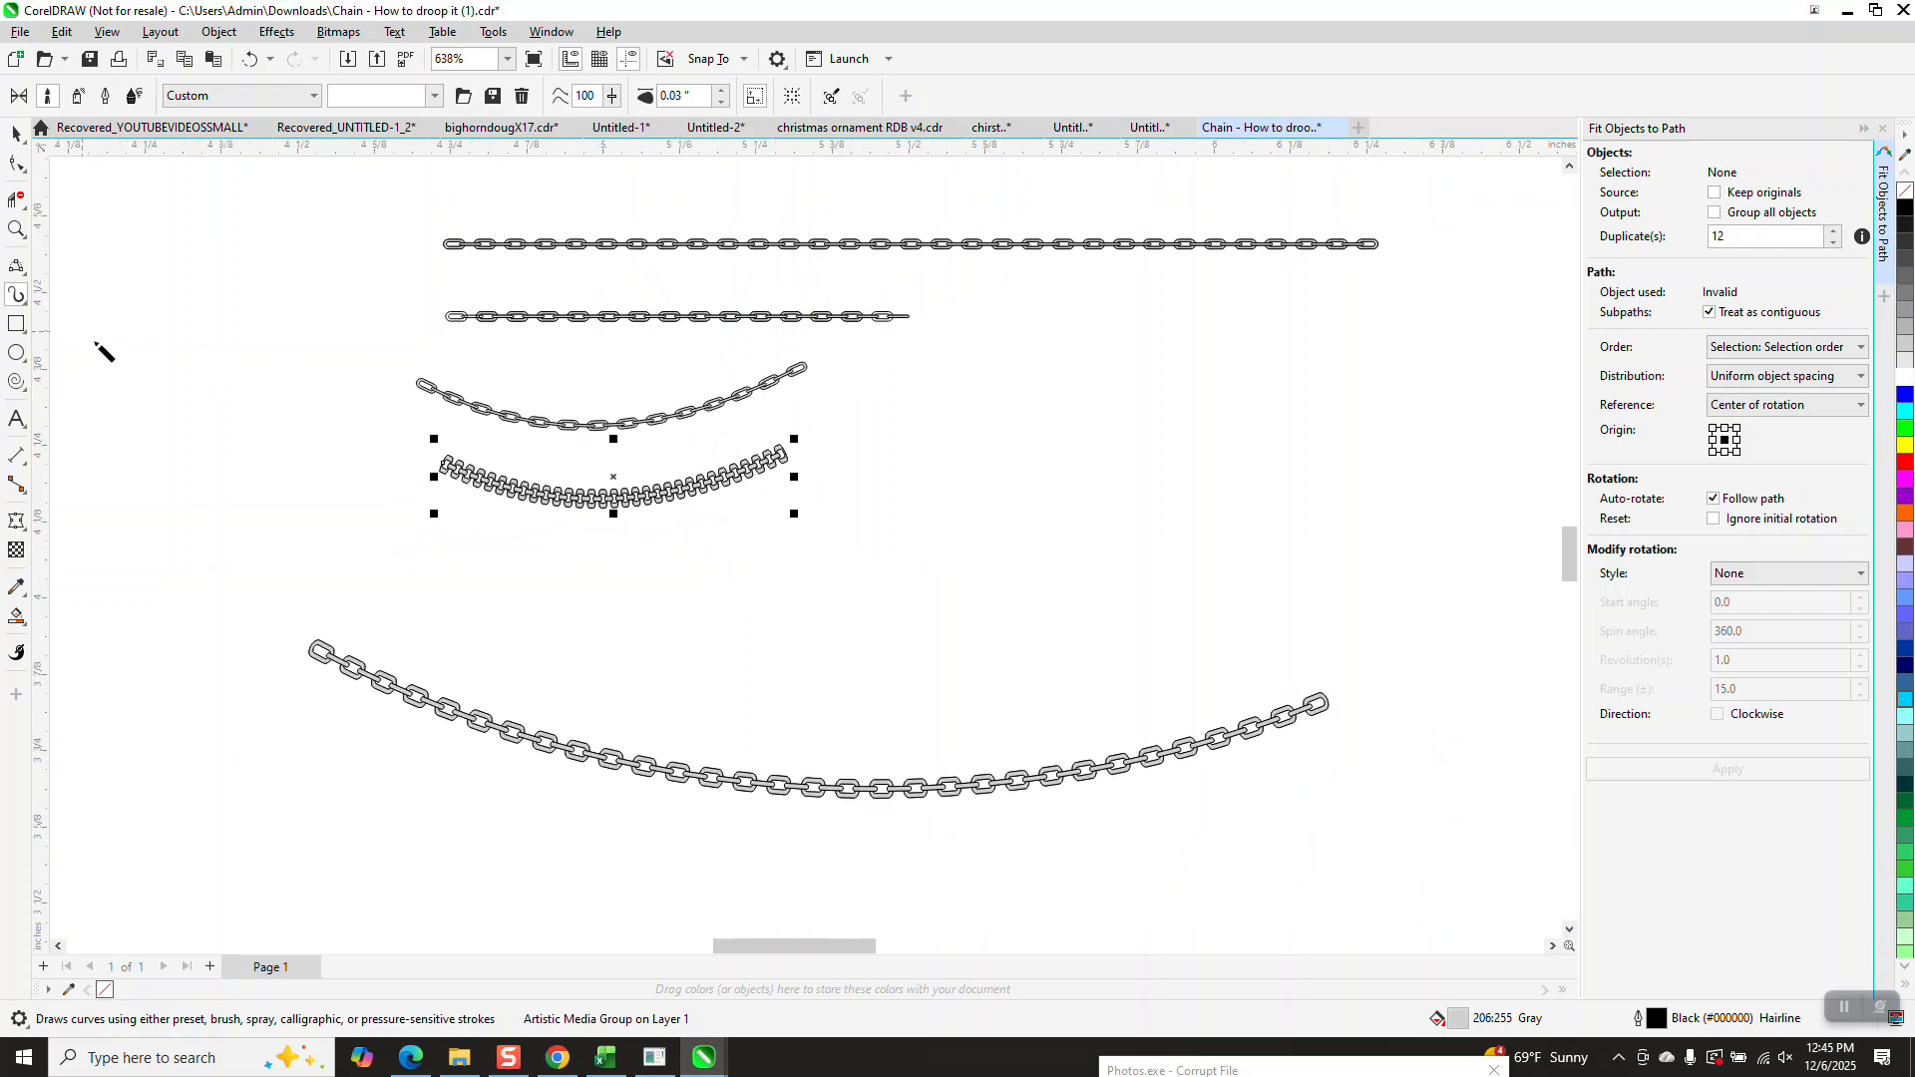
mouse_move(482, 534)
left_mouse_down()
mouse_move(683, 630)
mouse_move(1016, 636)
mouse_move(1313, 517)
left_mouse_up()
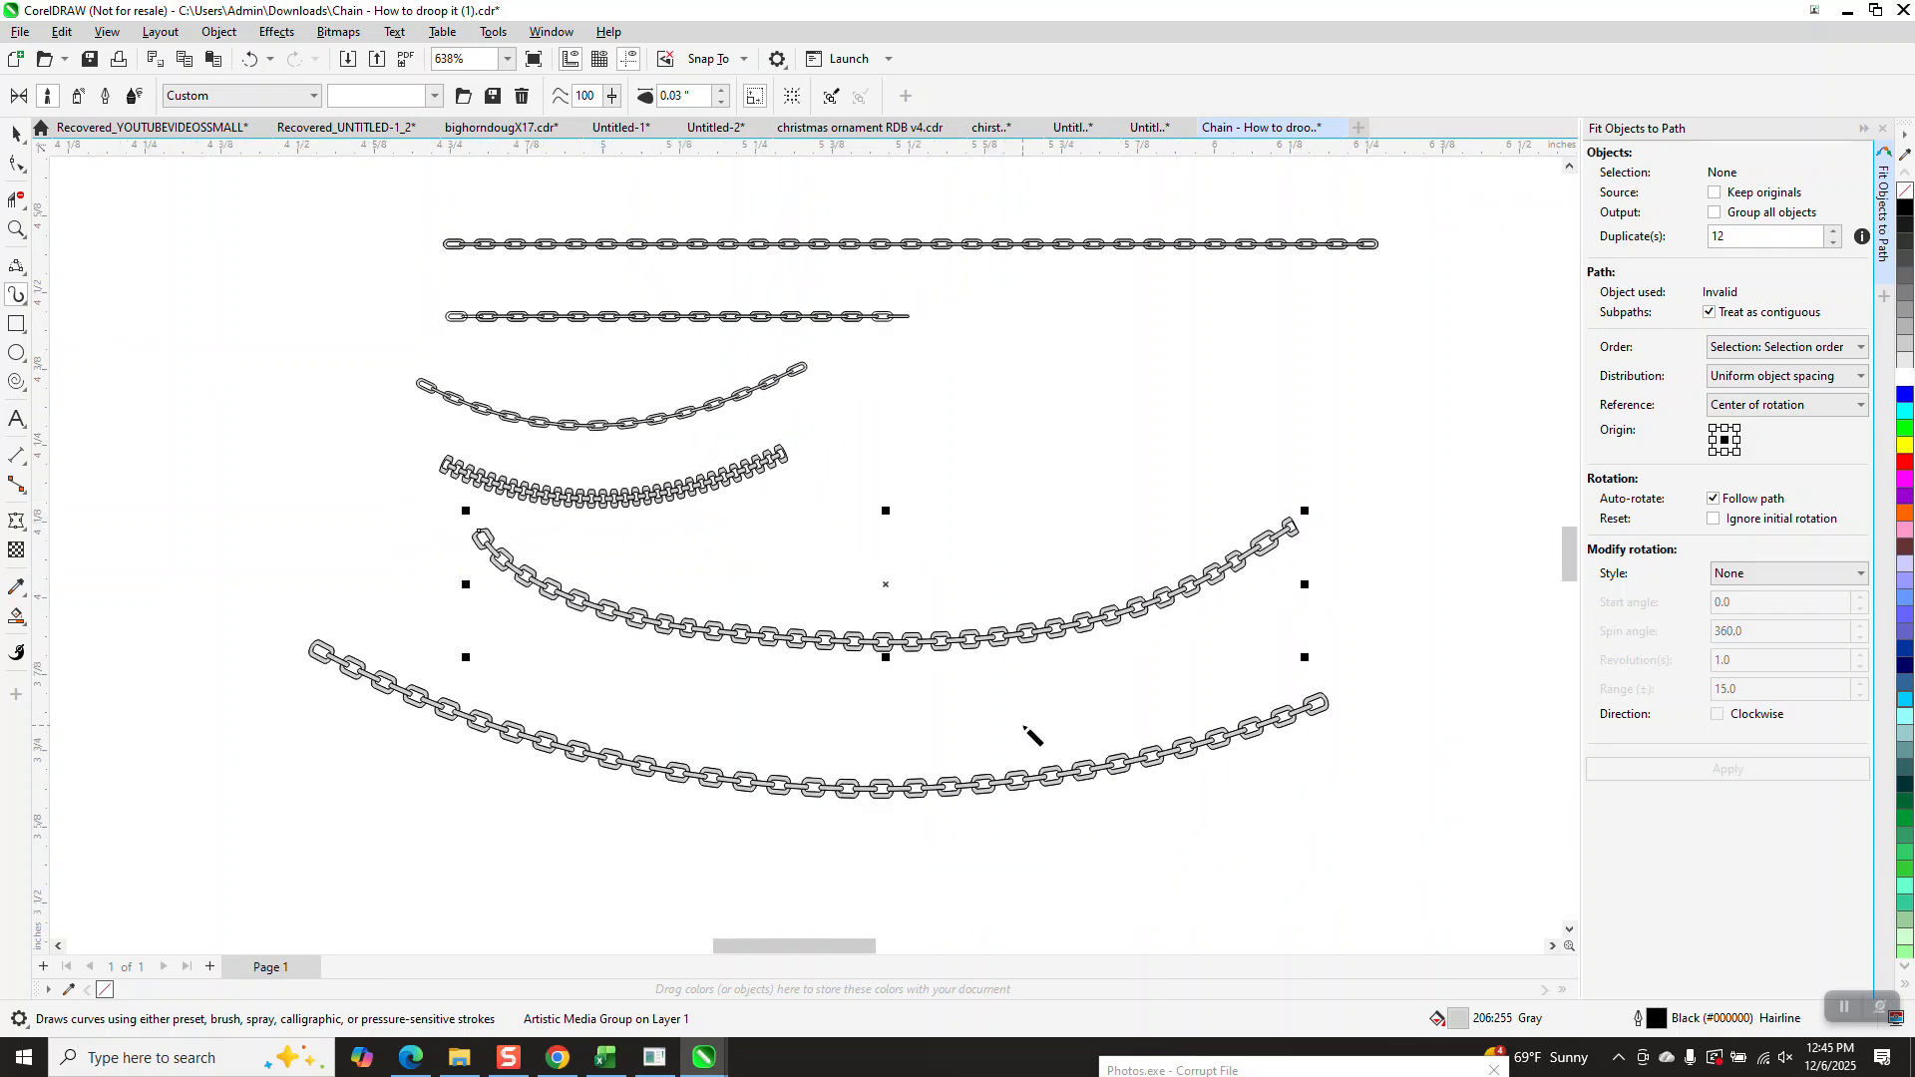
scroll(1035, 568, "down", 2)
mouse_move(260, 618)
left_mouse_down()
mouse_move(285, 371)
mouse_move(404, 345)
mouse_move(496, 361)
mouse_move(519, 432)
mouse_move(515, 573)
mouse_move(462, 644)
mouse_move(283, 630)
left_mouse_up()
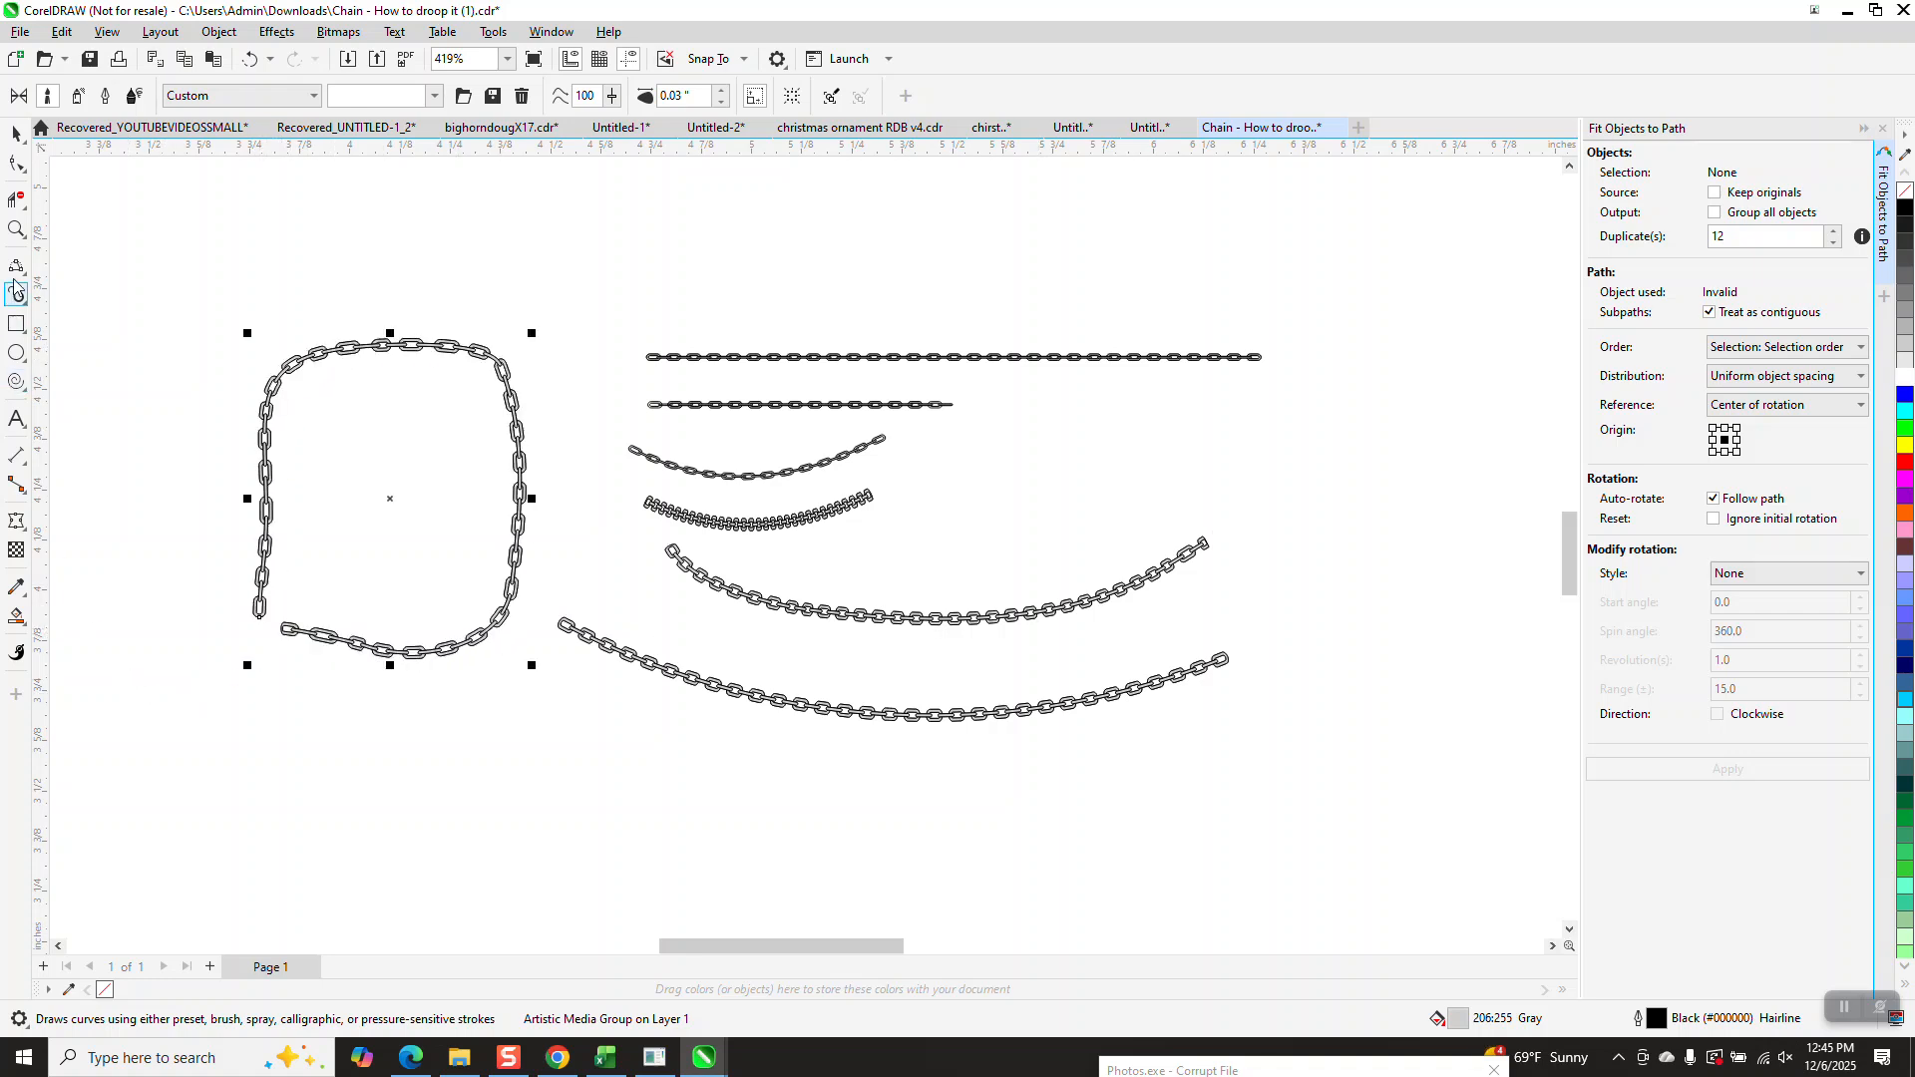
Move the end node of the rounded-square chain's lower strand left toward the opposite open end and reshape that end of the curve.
left_click(16, 229)
left_click_drag(275, 327, 629, 728)
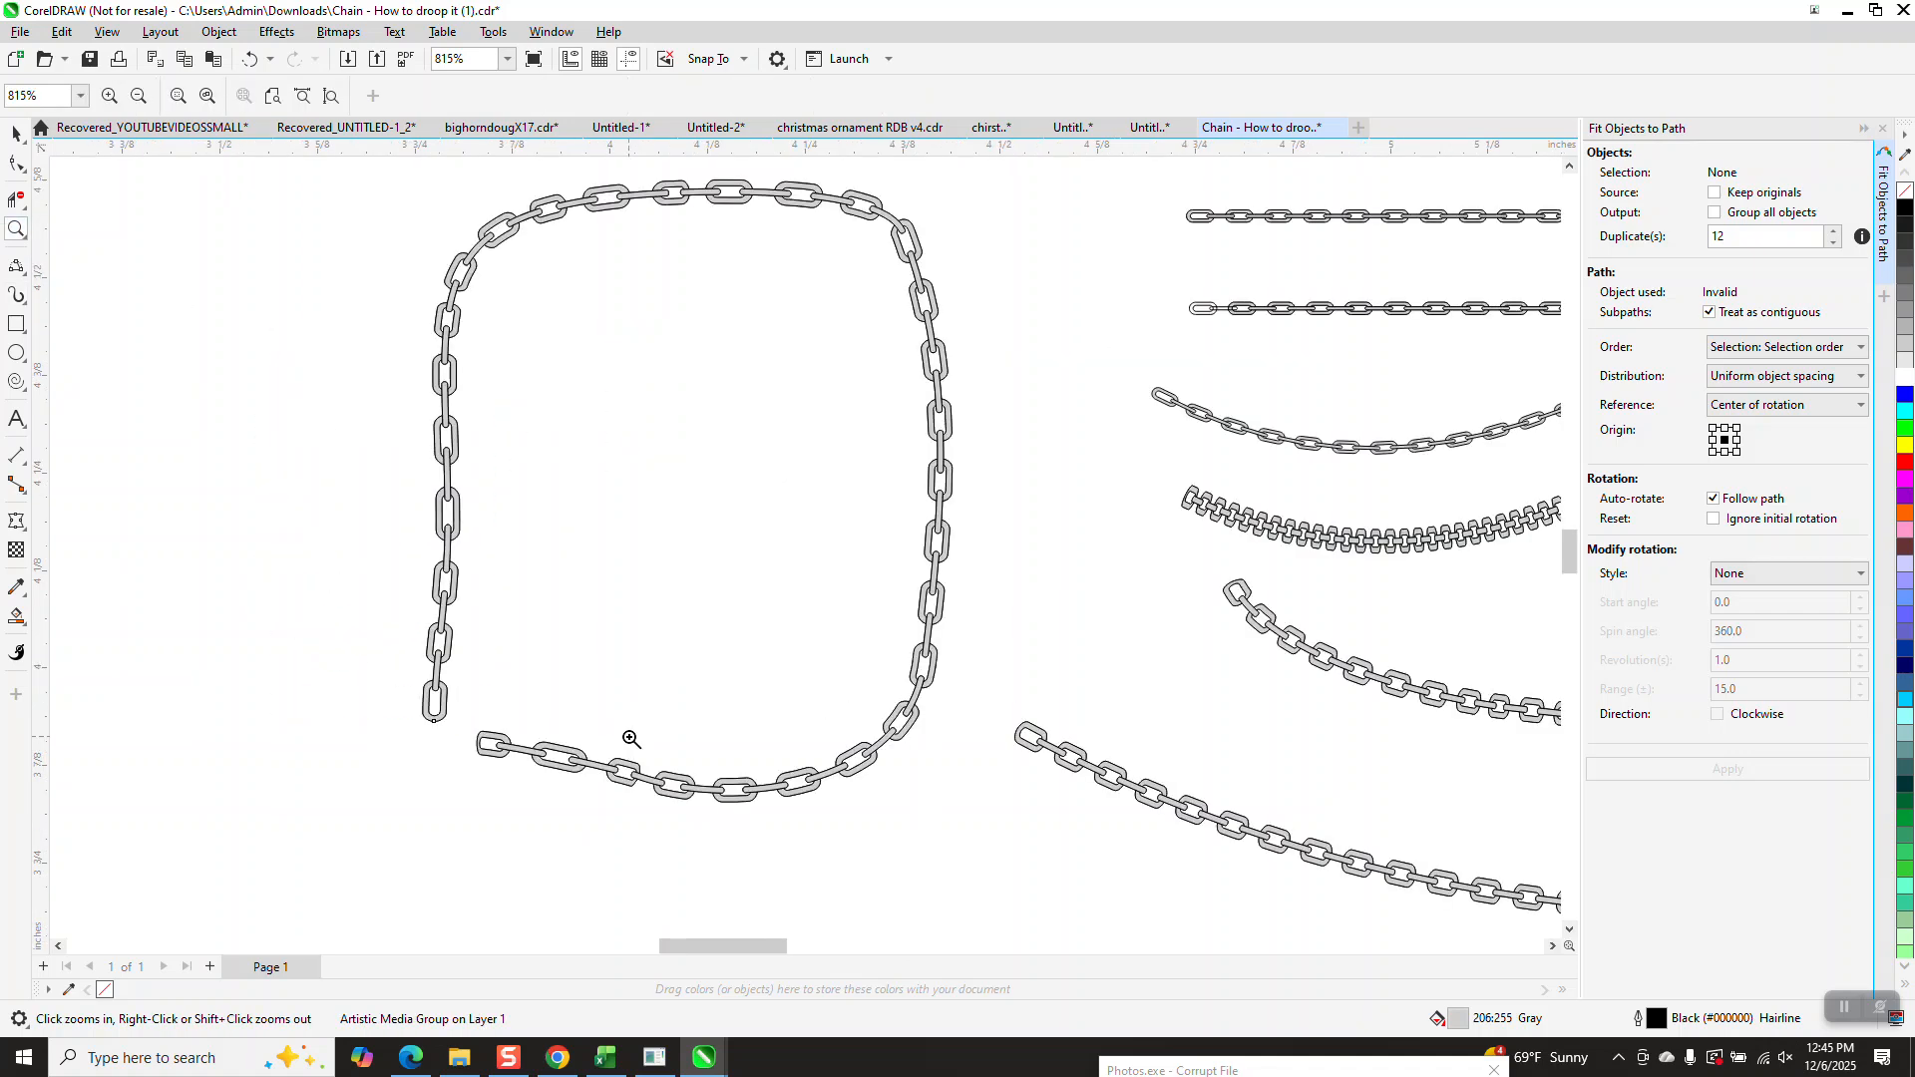
left_click_drag(521, 786, 522, 788)
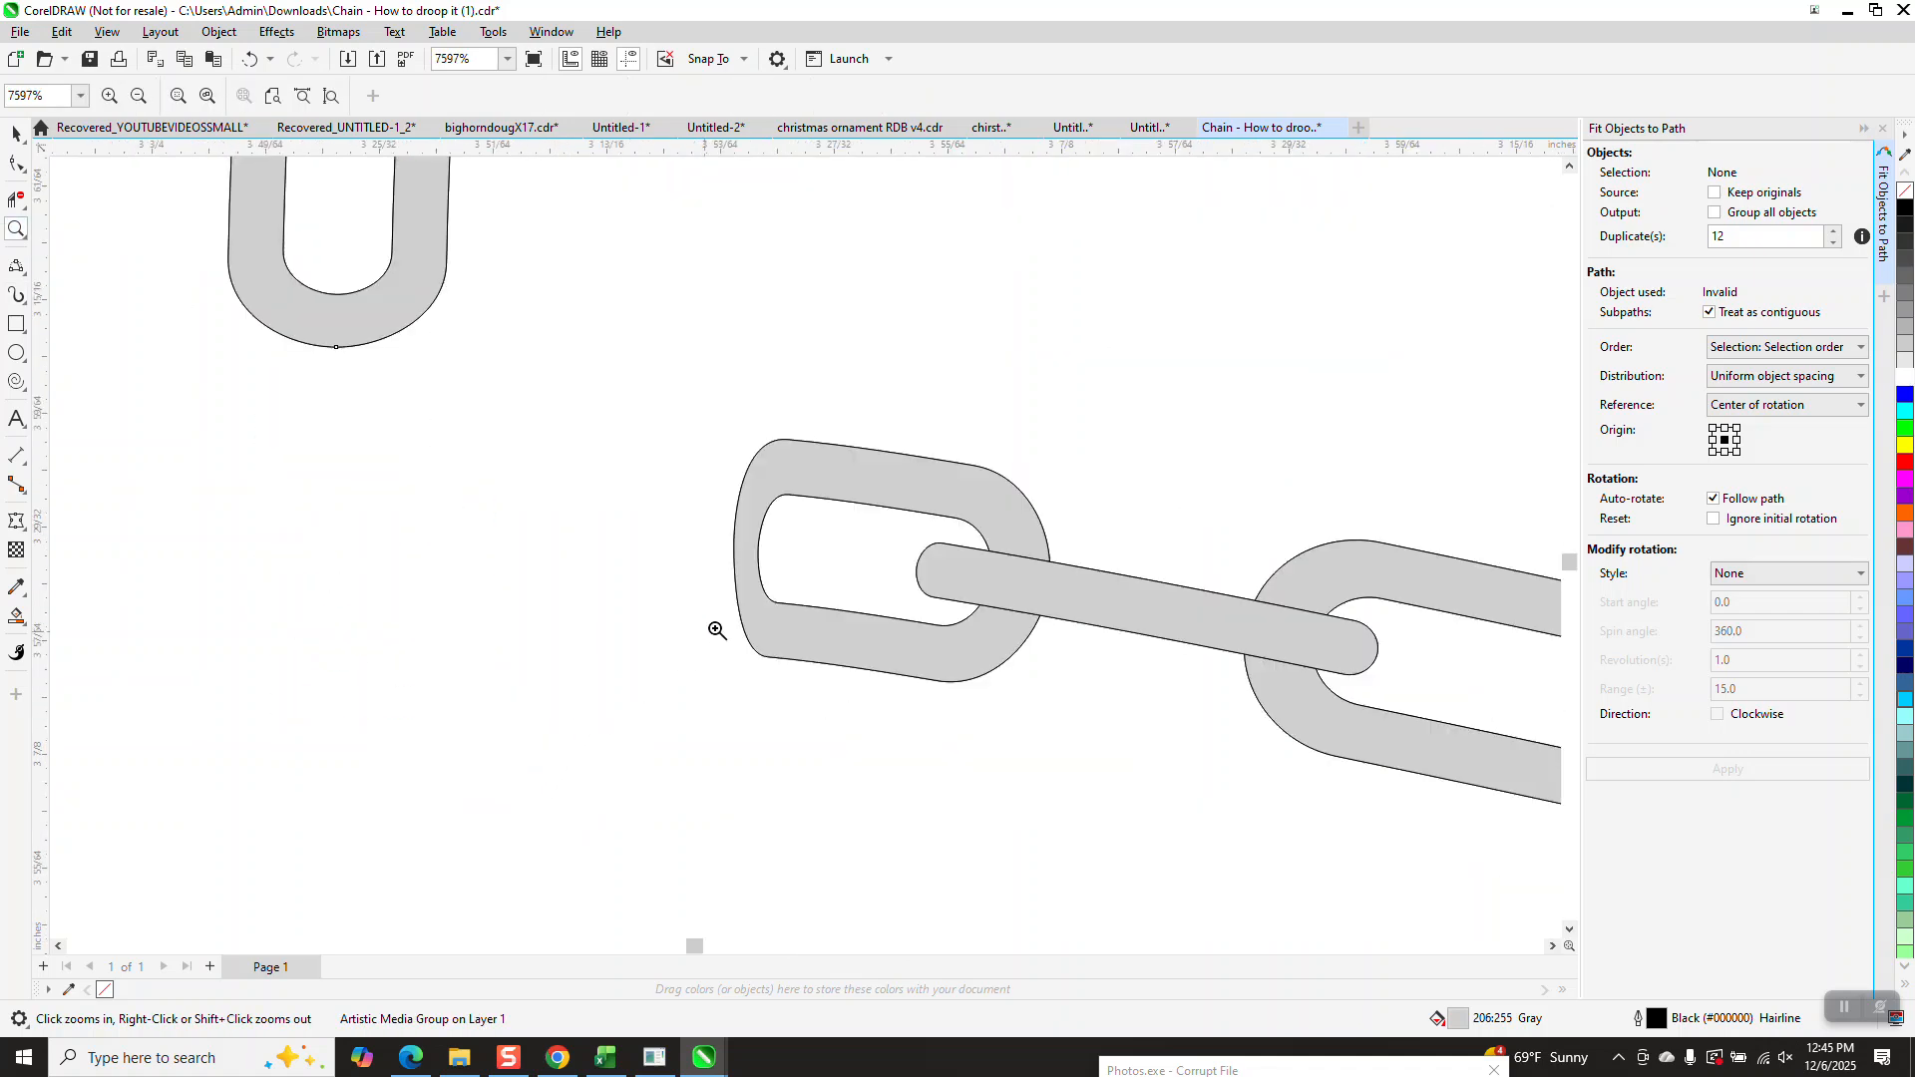
scroll(803, 616, "down", 3)
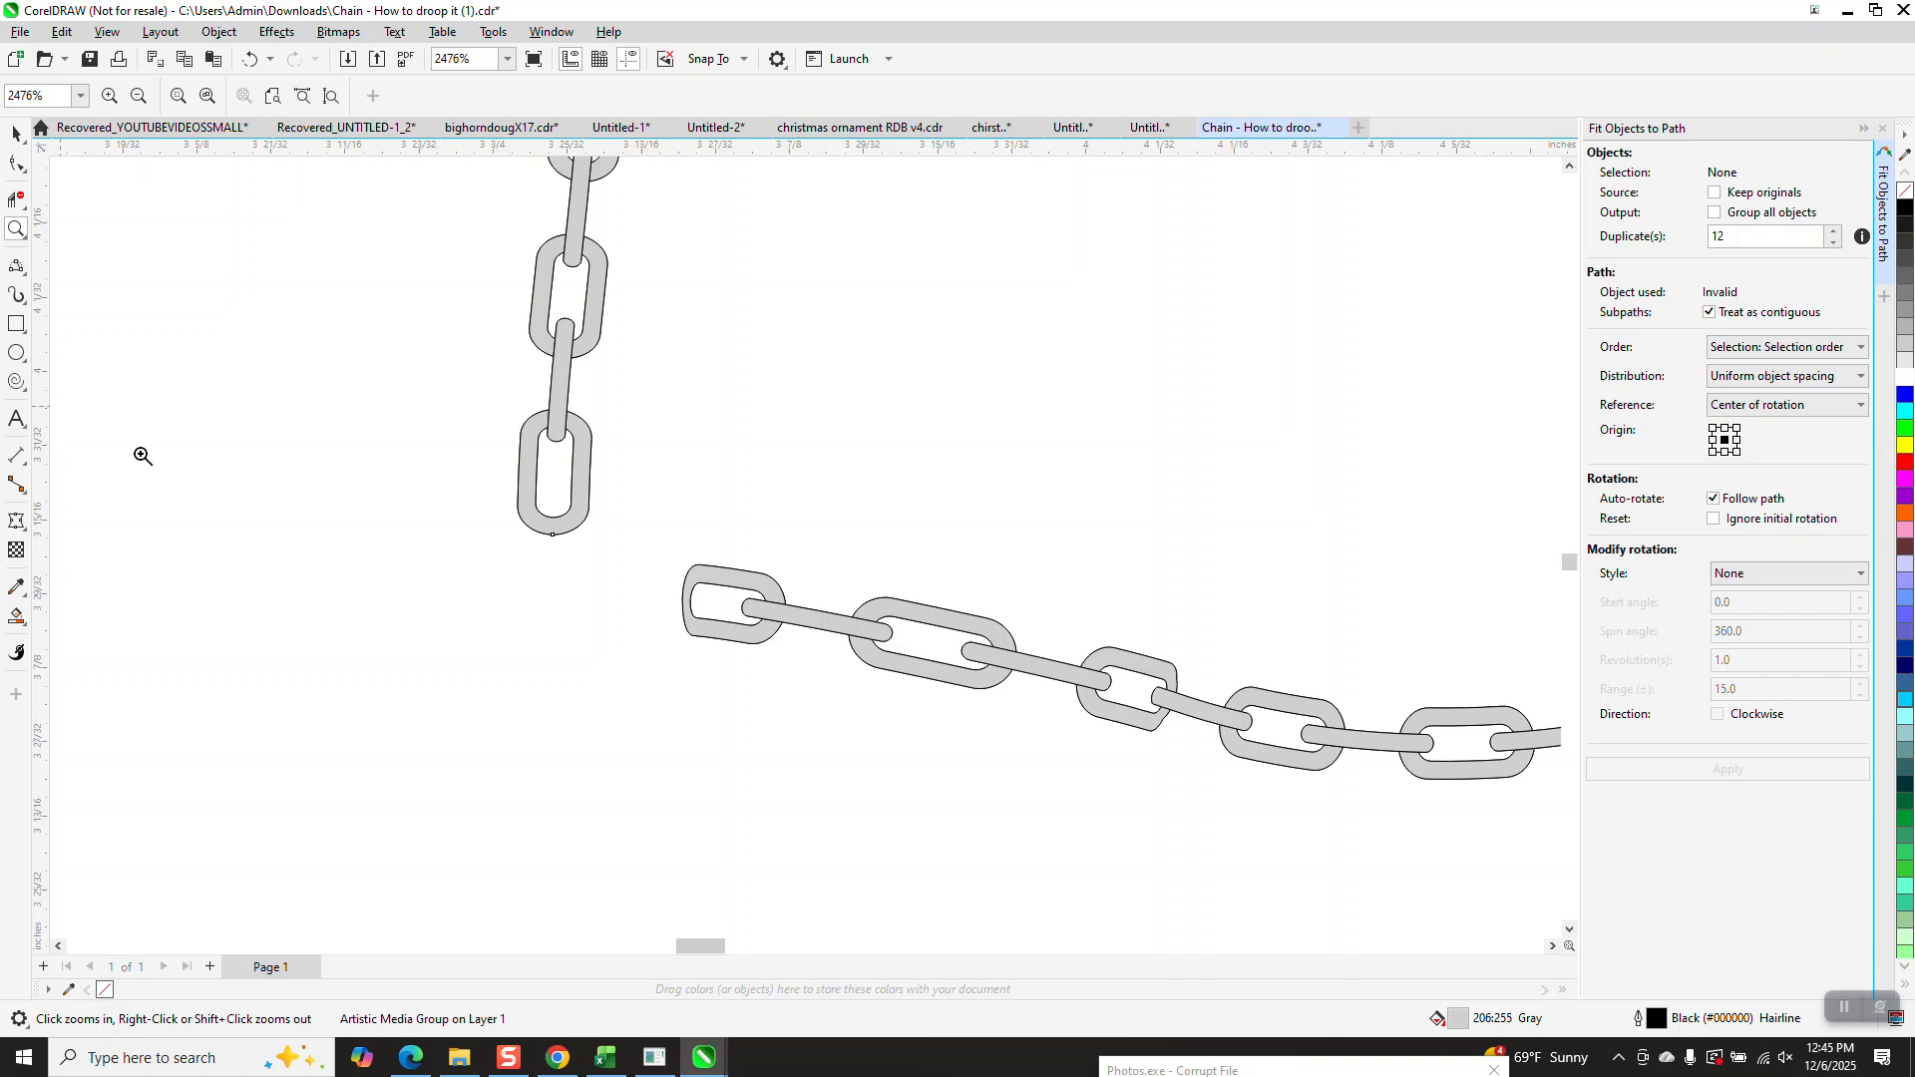
scroll(104, 440, "down", 2)
left_click(17, 163)
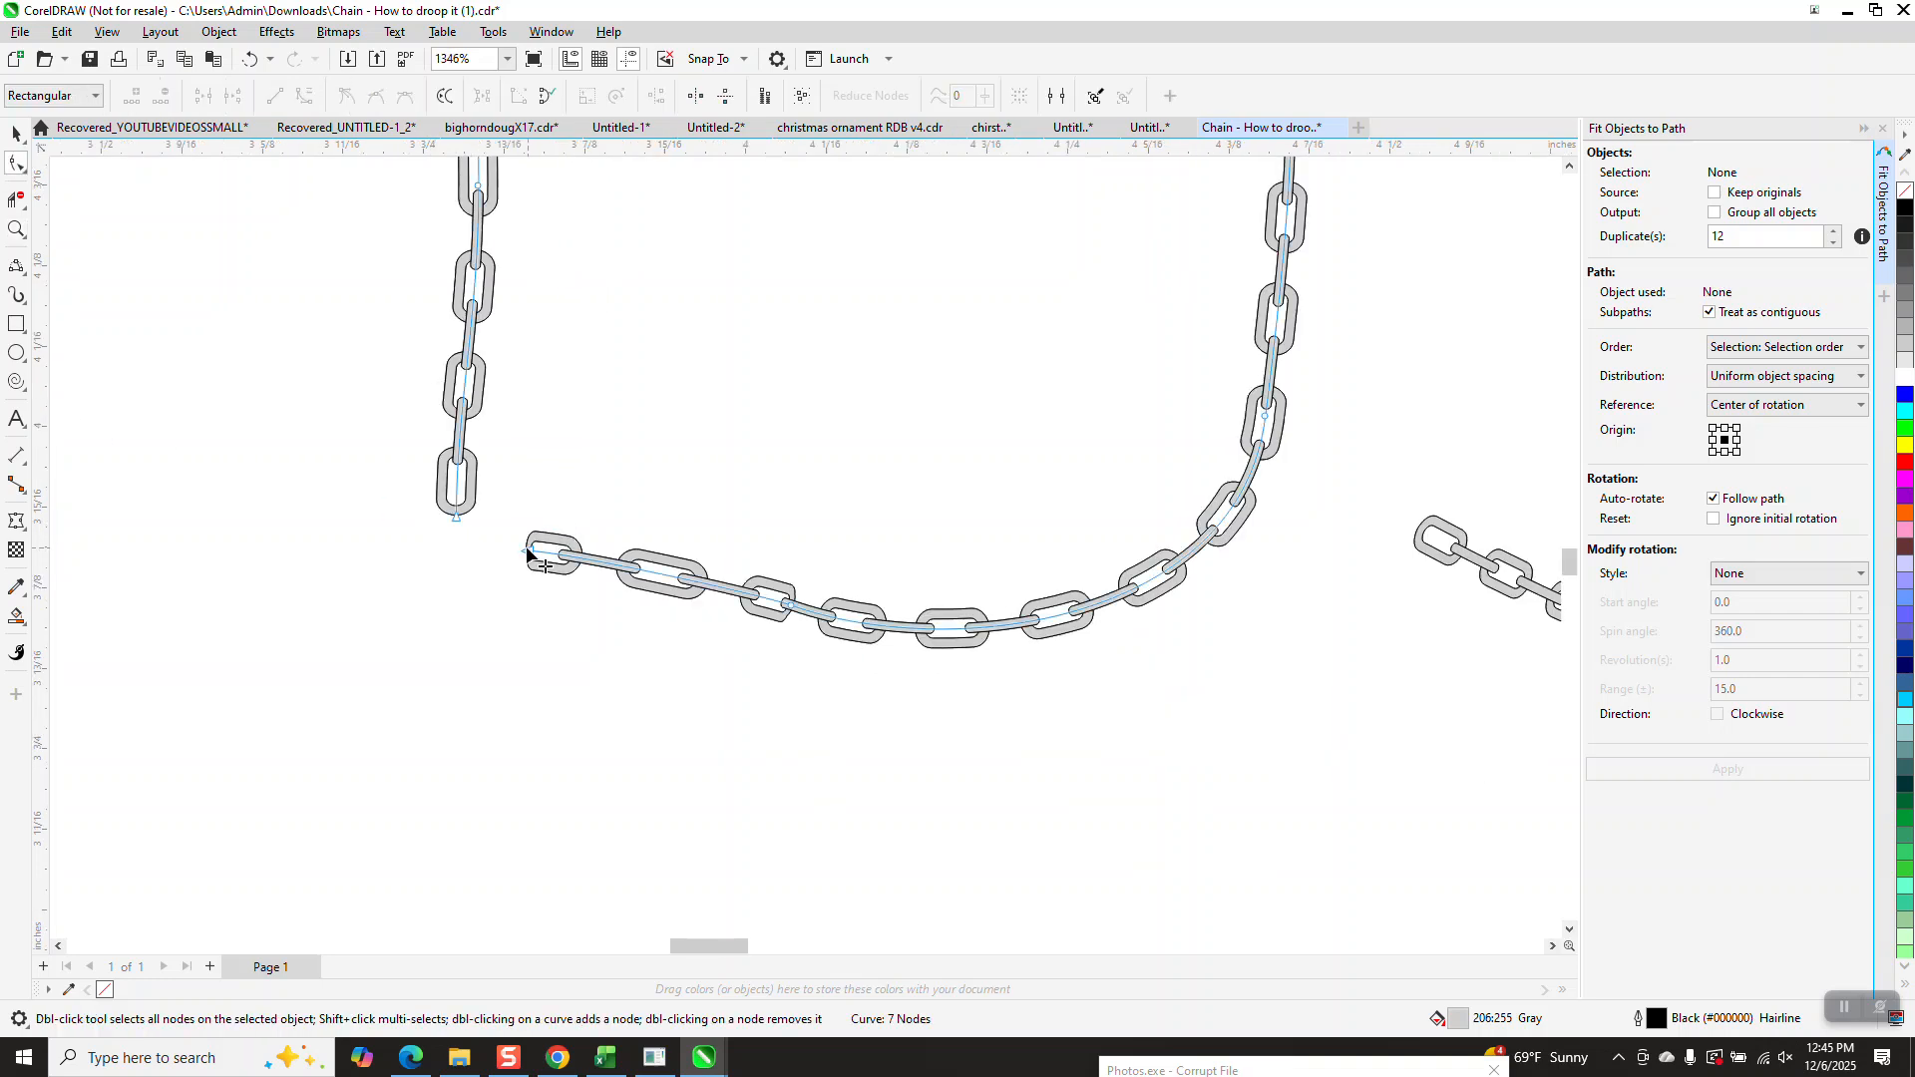
mouse_move(526, 554)
left_mouse_down()
mouse_move(496, 550)
mouse_move(535, 611)
mouse_move(545, 583)
left_mouse_up()
left_click(495, 549)
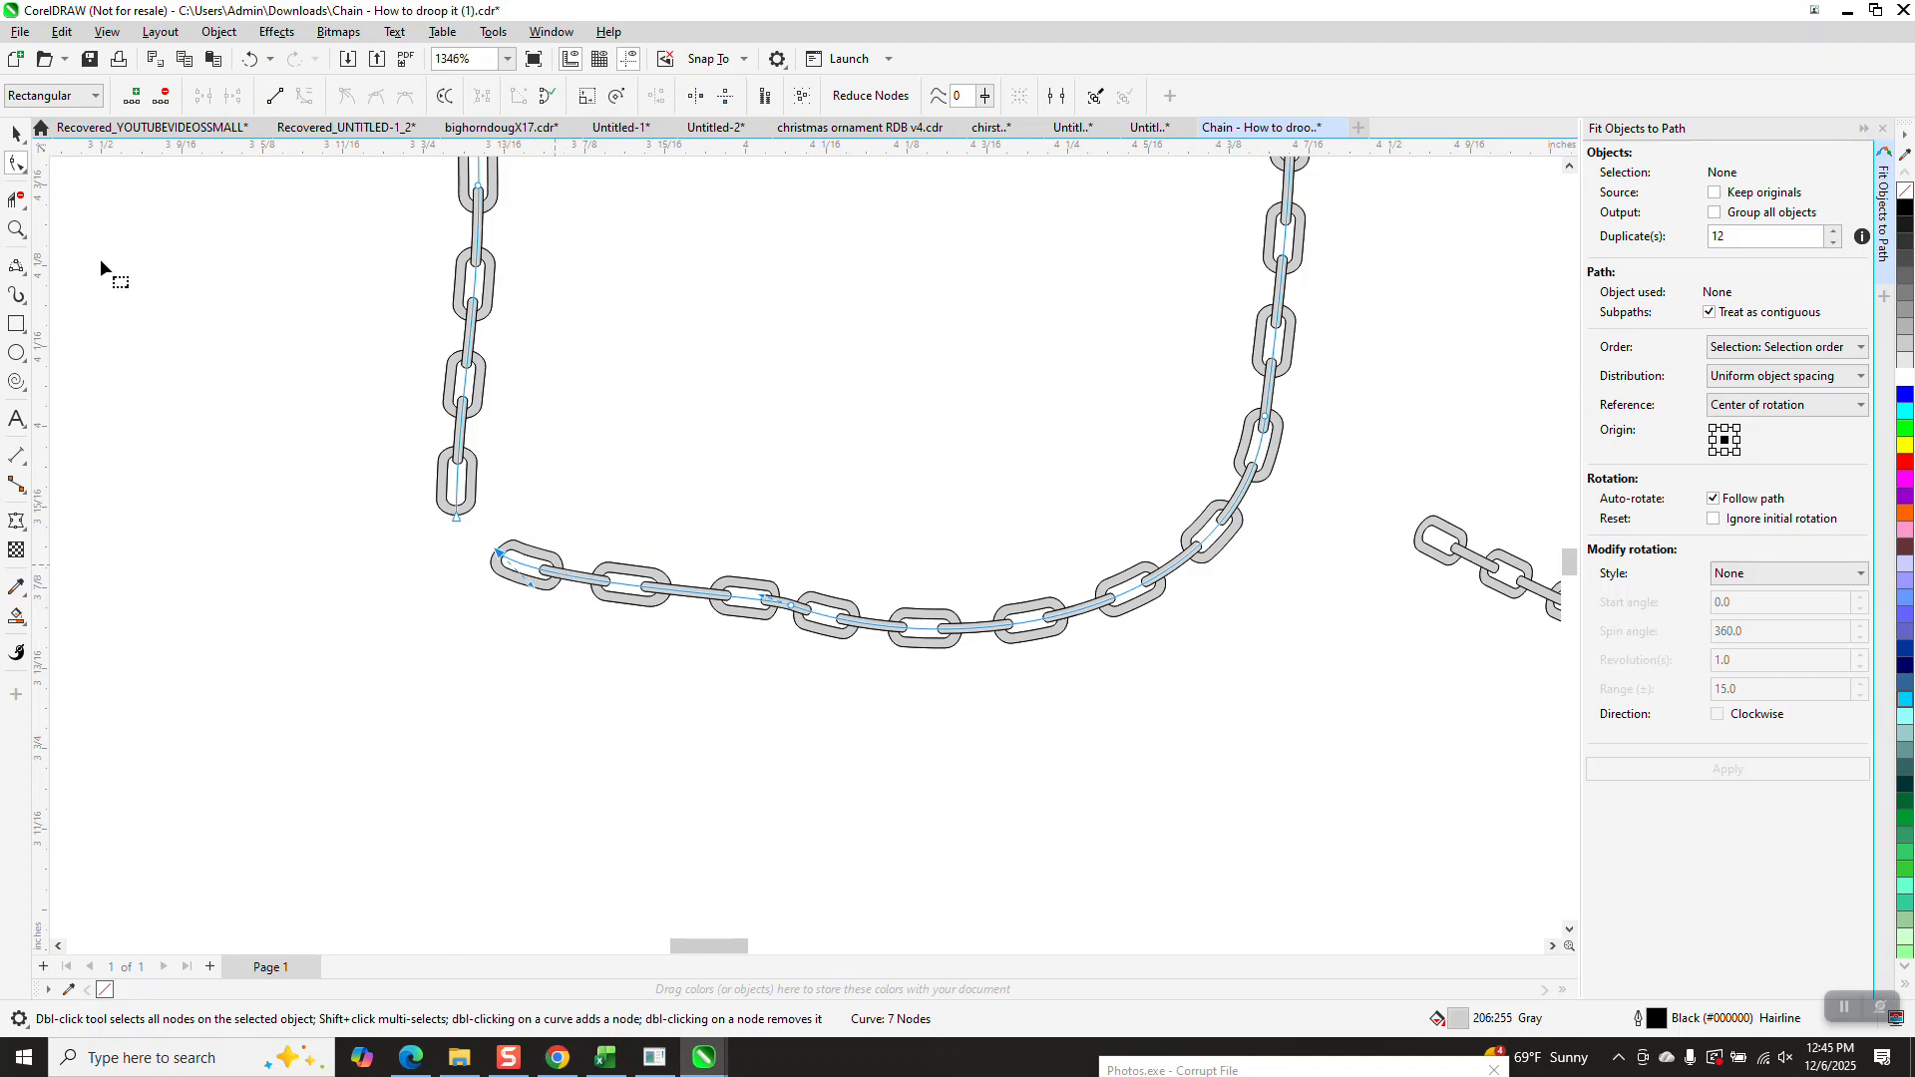
Select the whole rounded-square chain and break its artistic media group apart.
left_click(16, 133)
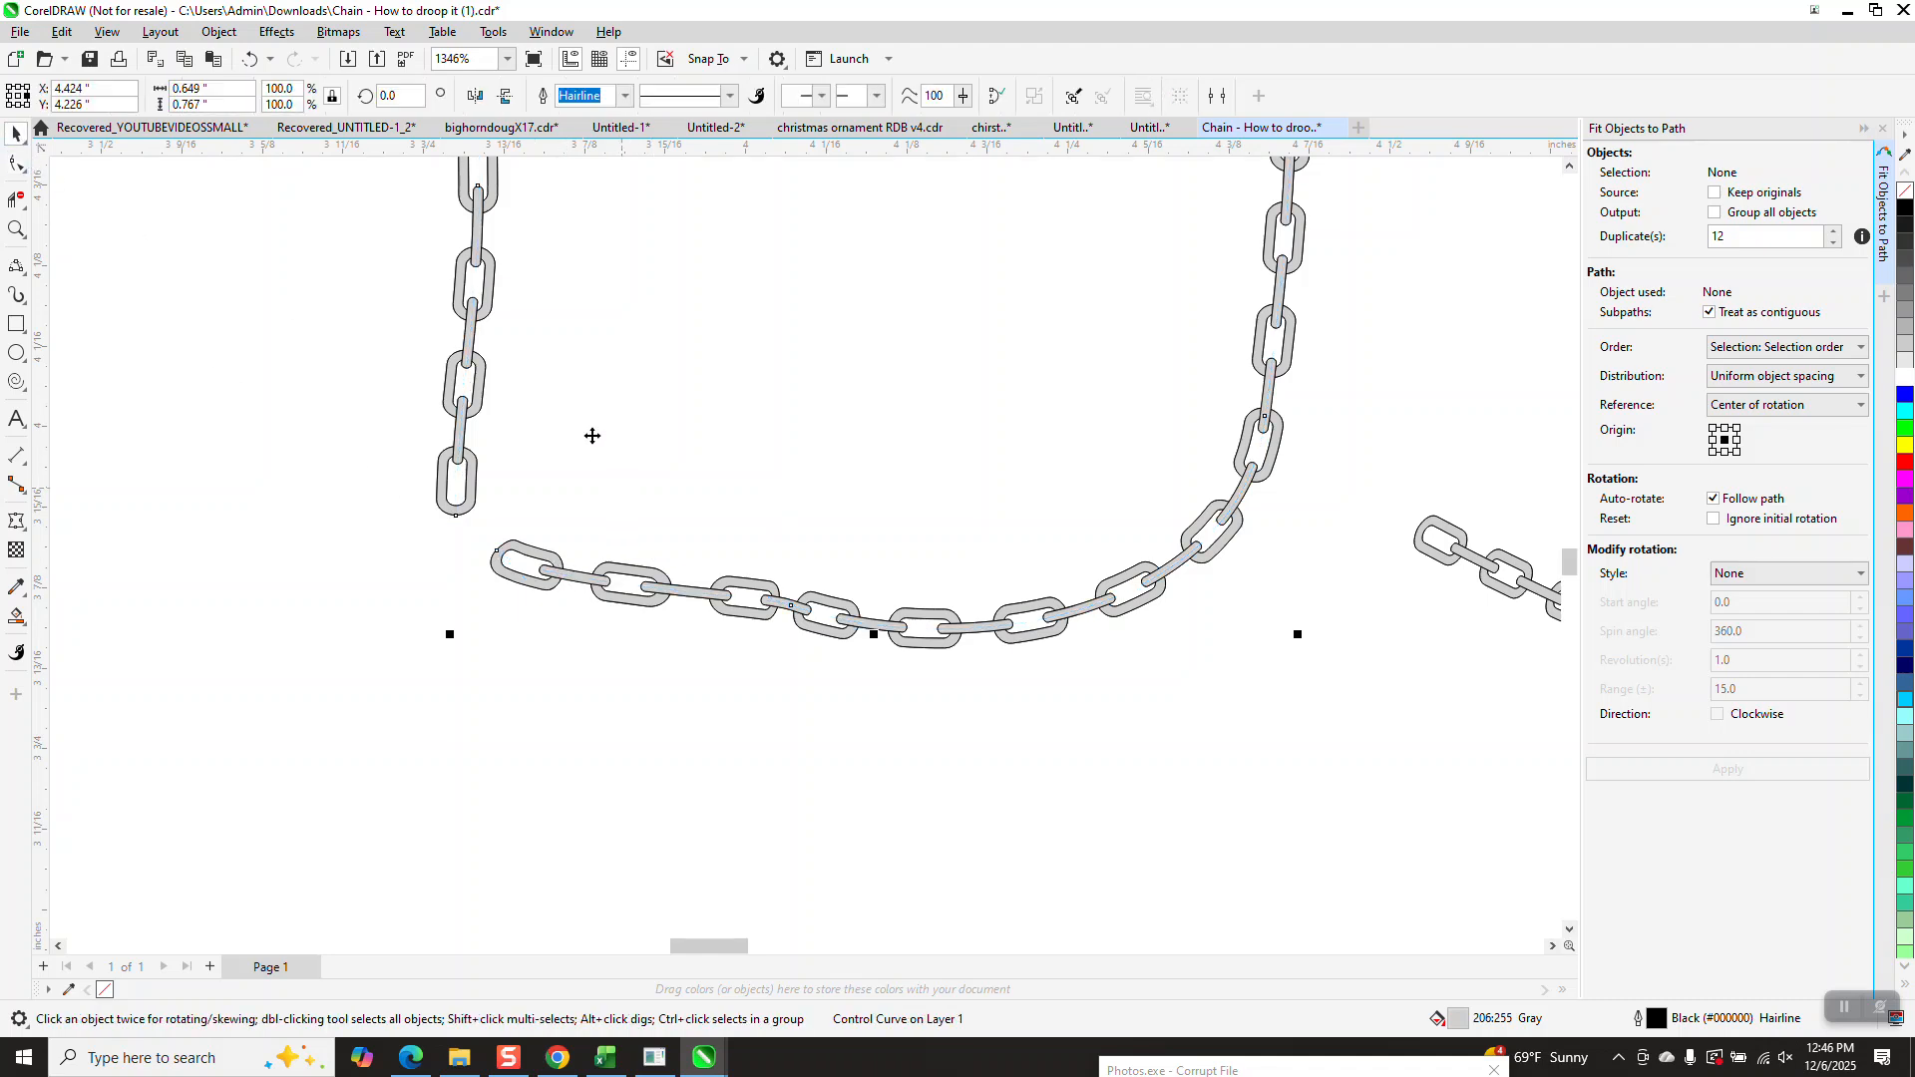
left_click(220, 31)
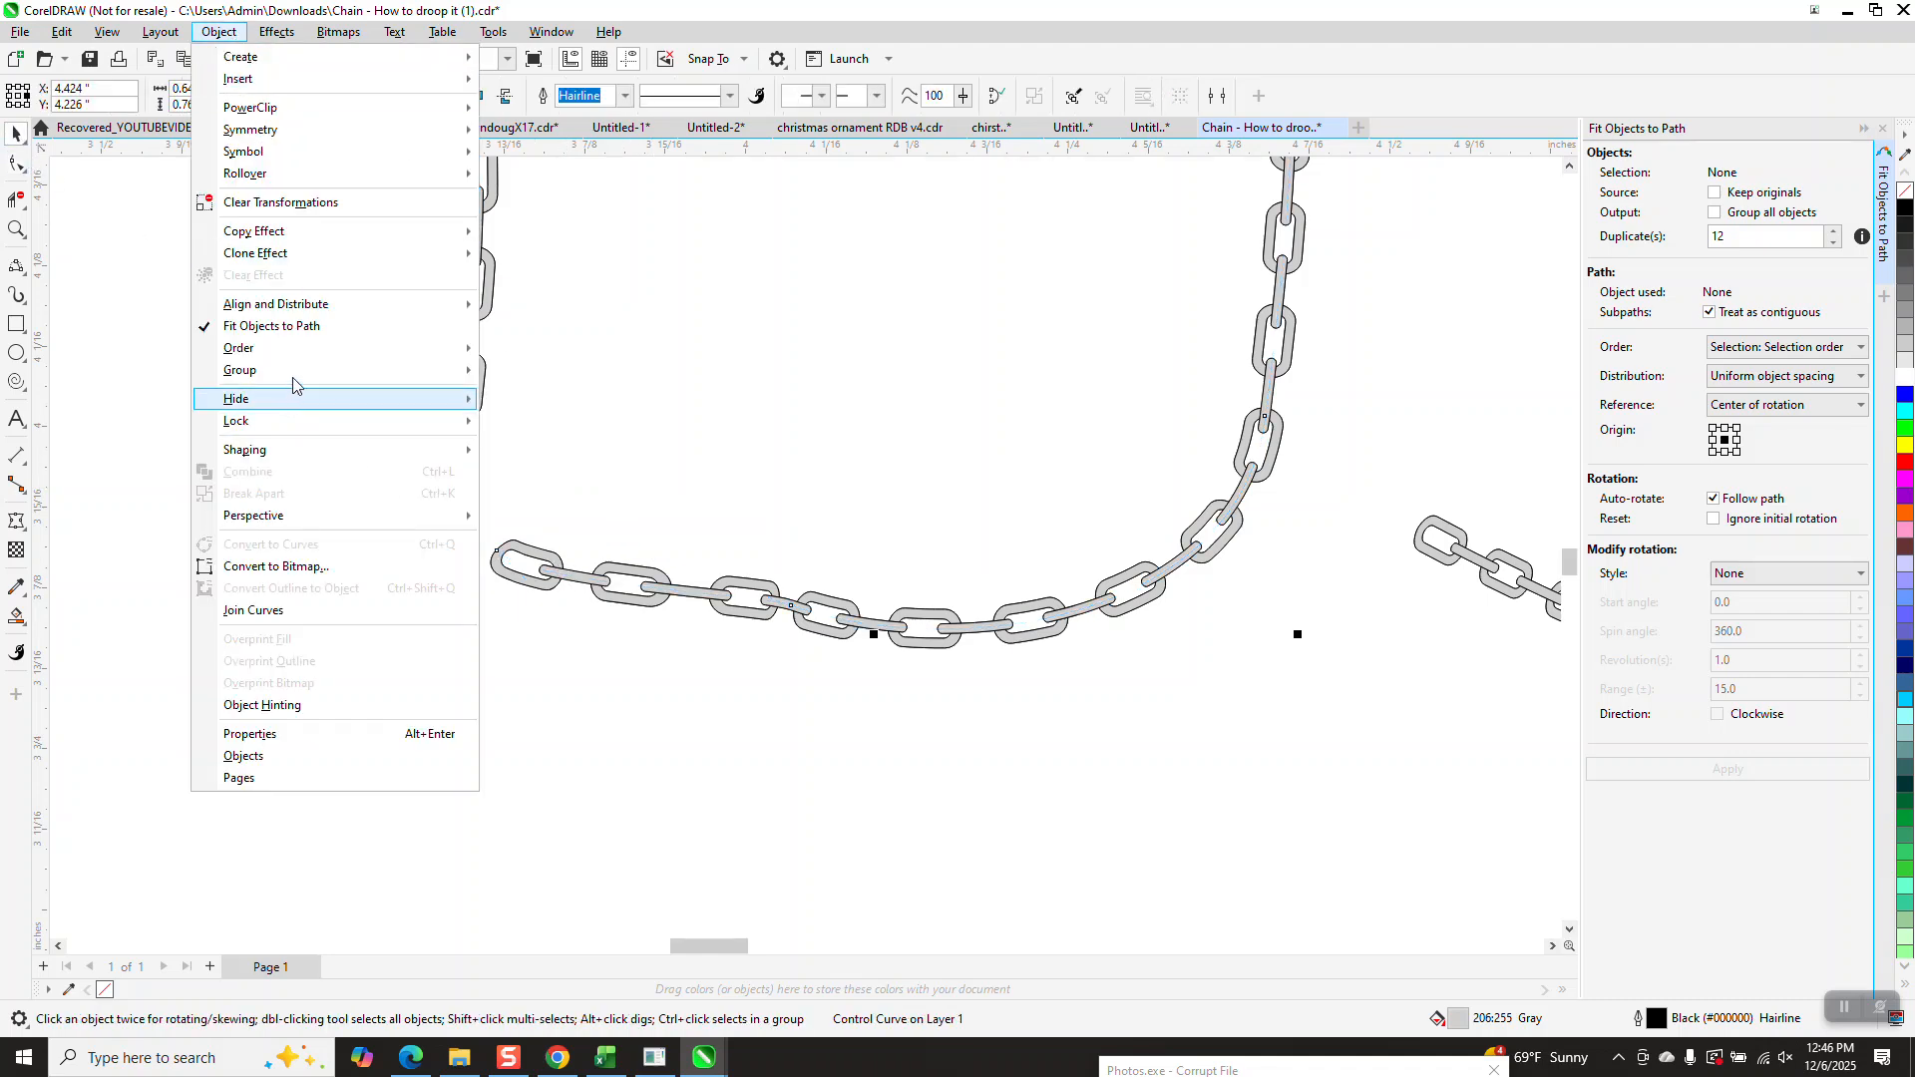
mouse_move(300, 371)
left_click(634, 436)
scroll(772, 752, "down", 3)
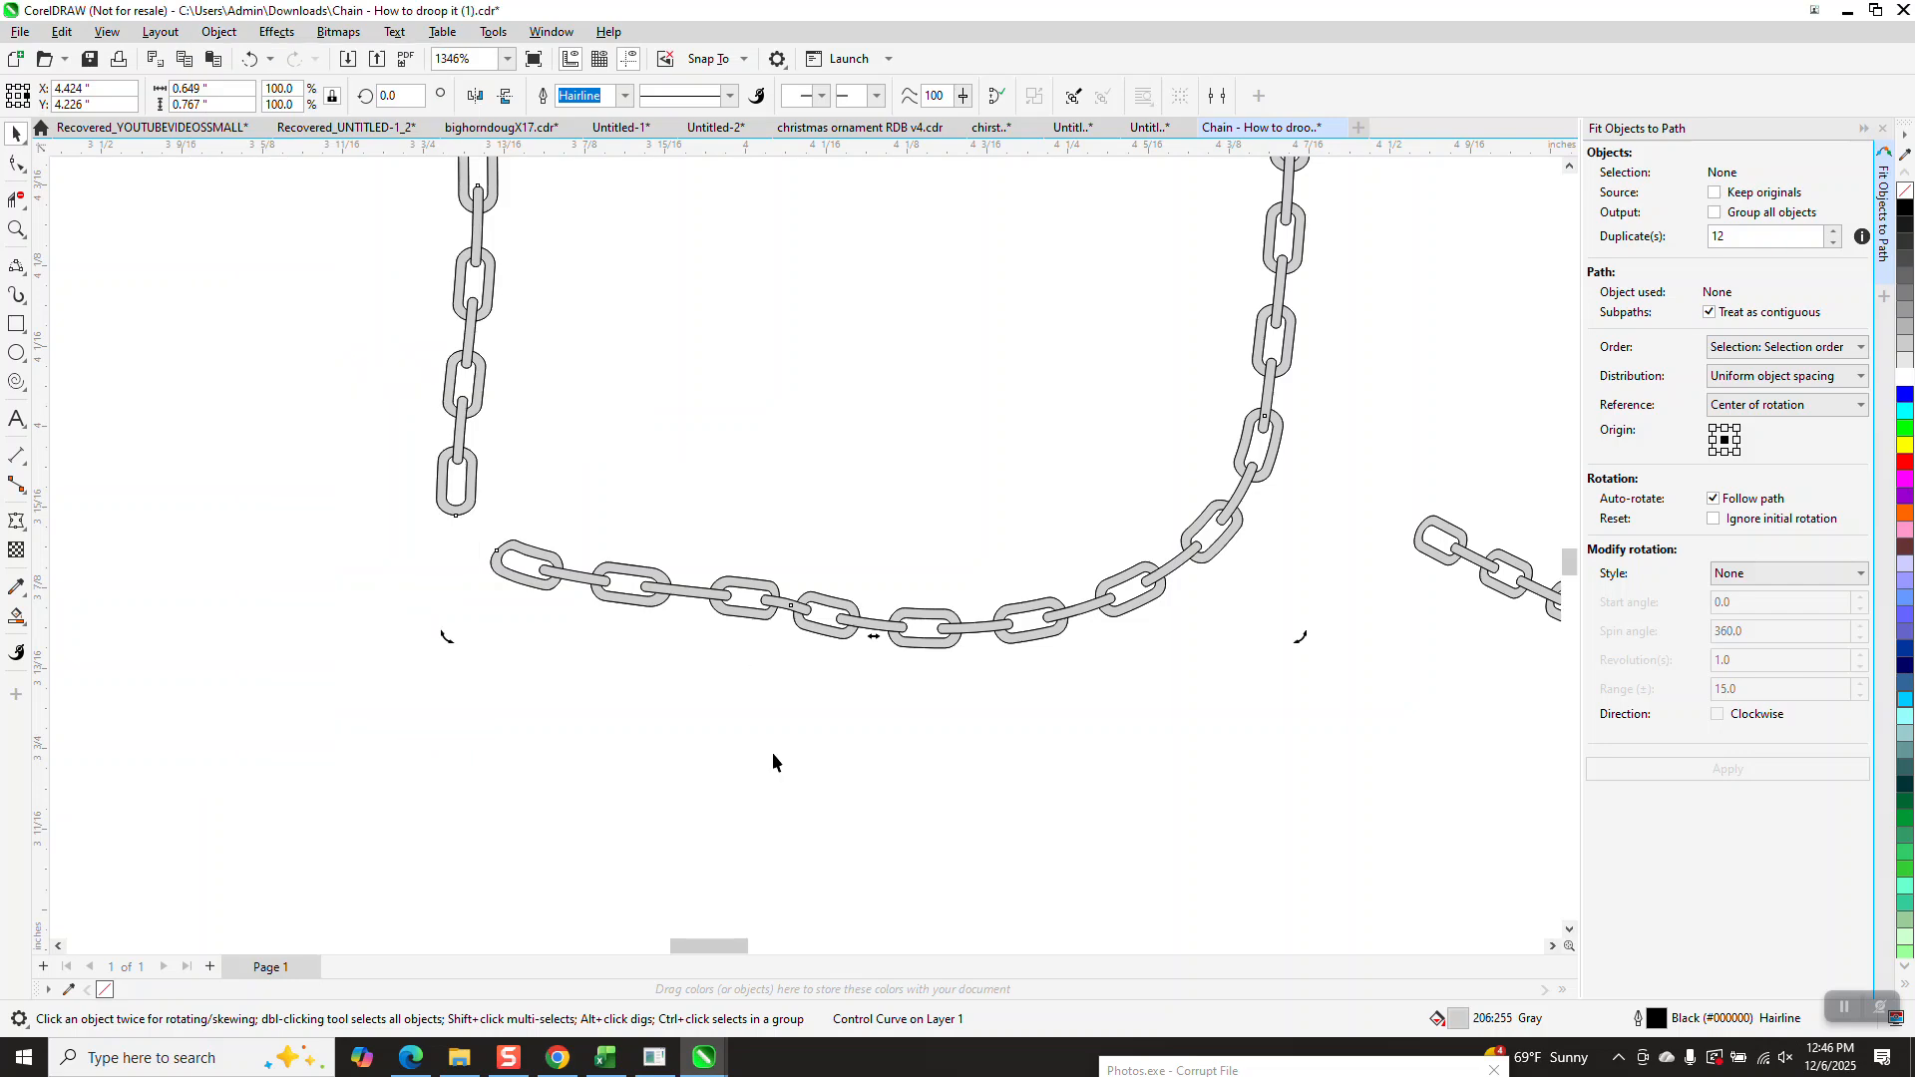
left_click_drag(495, 278, 844, 694)
left_click(219, 30)
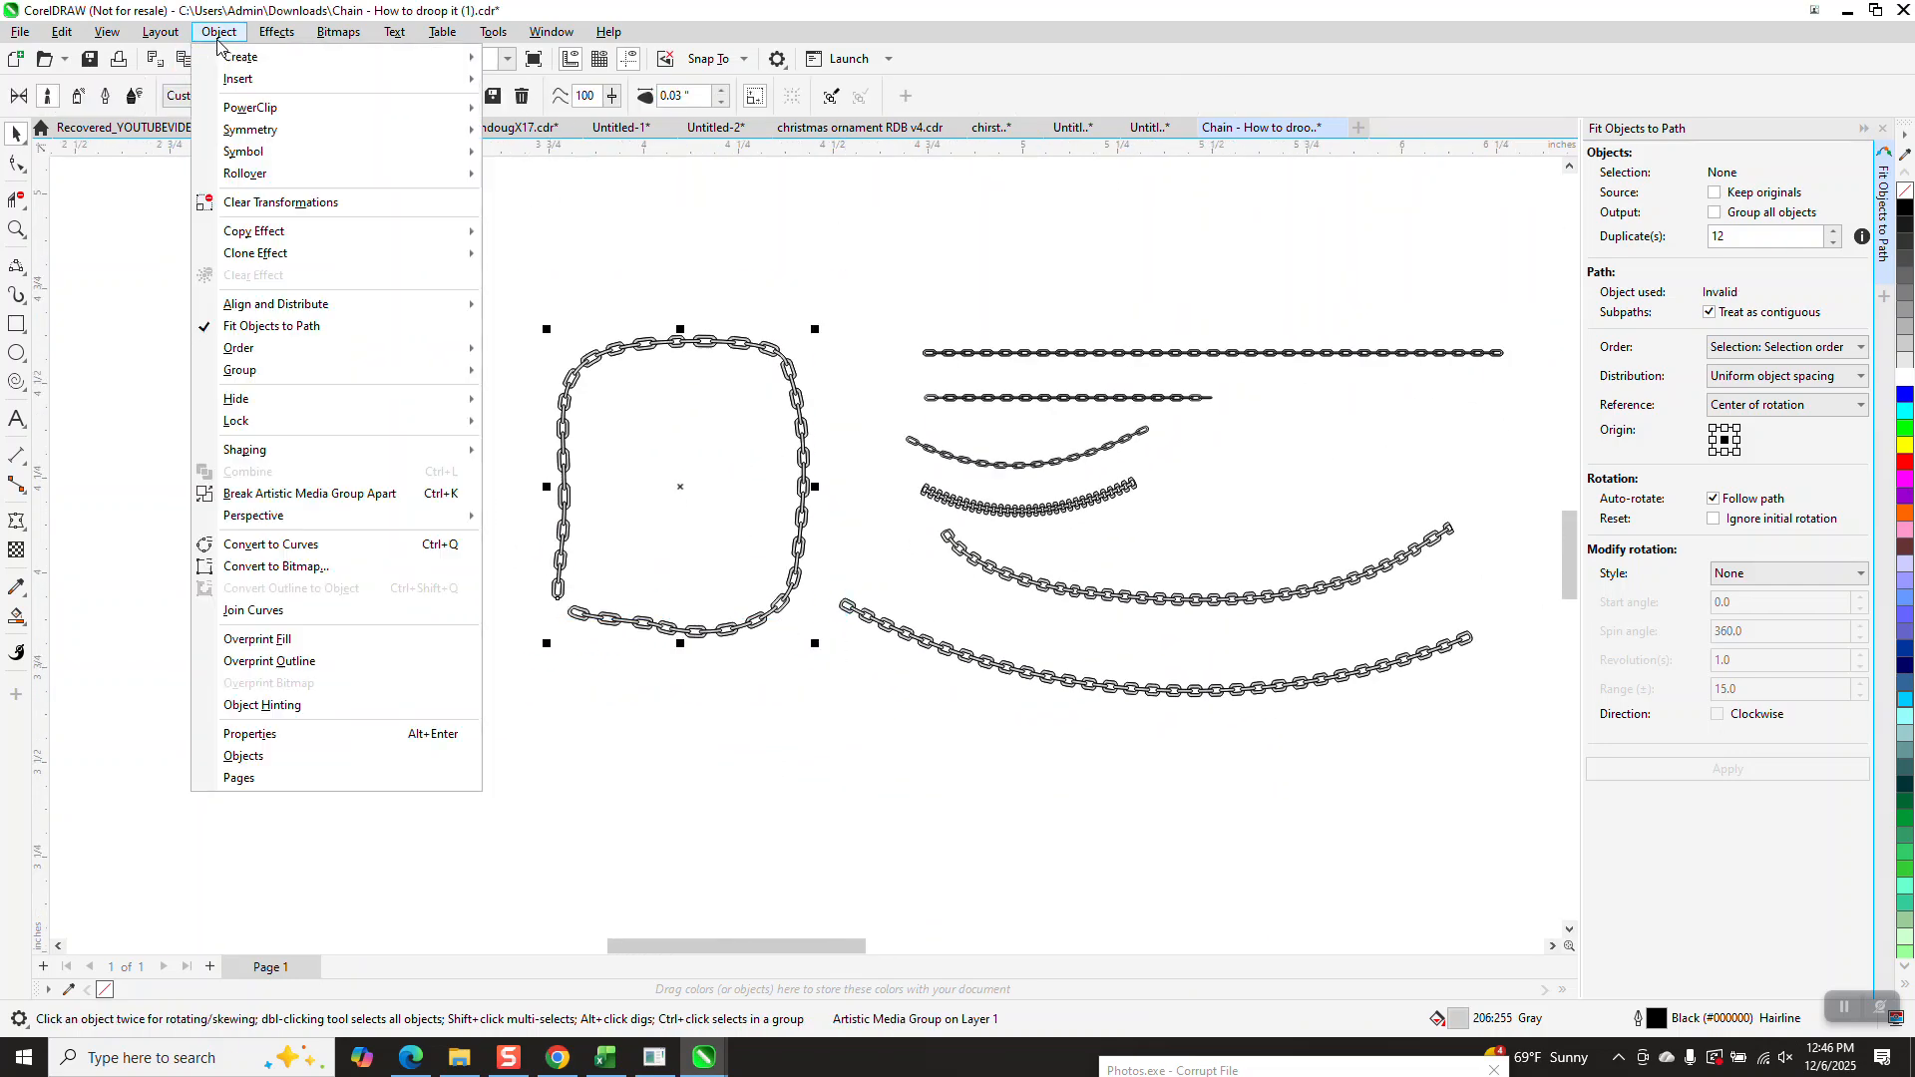
left_click(284, 495)
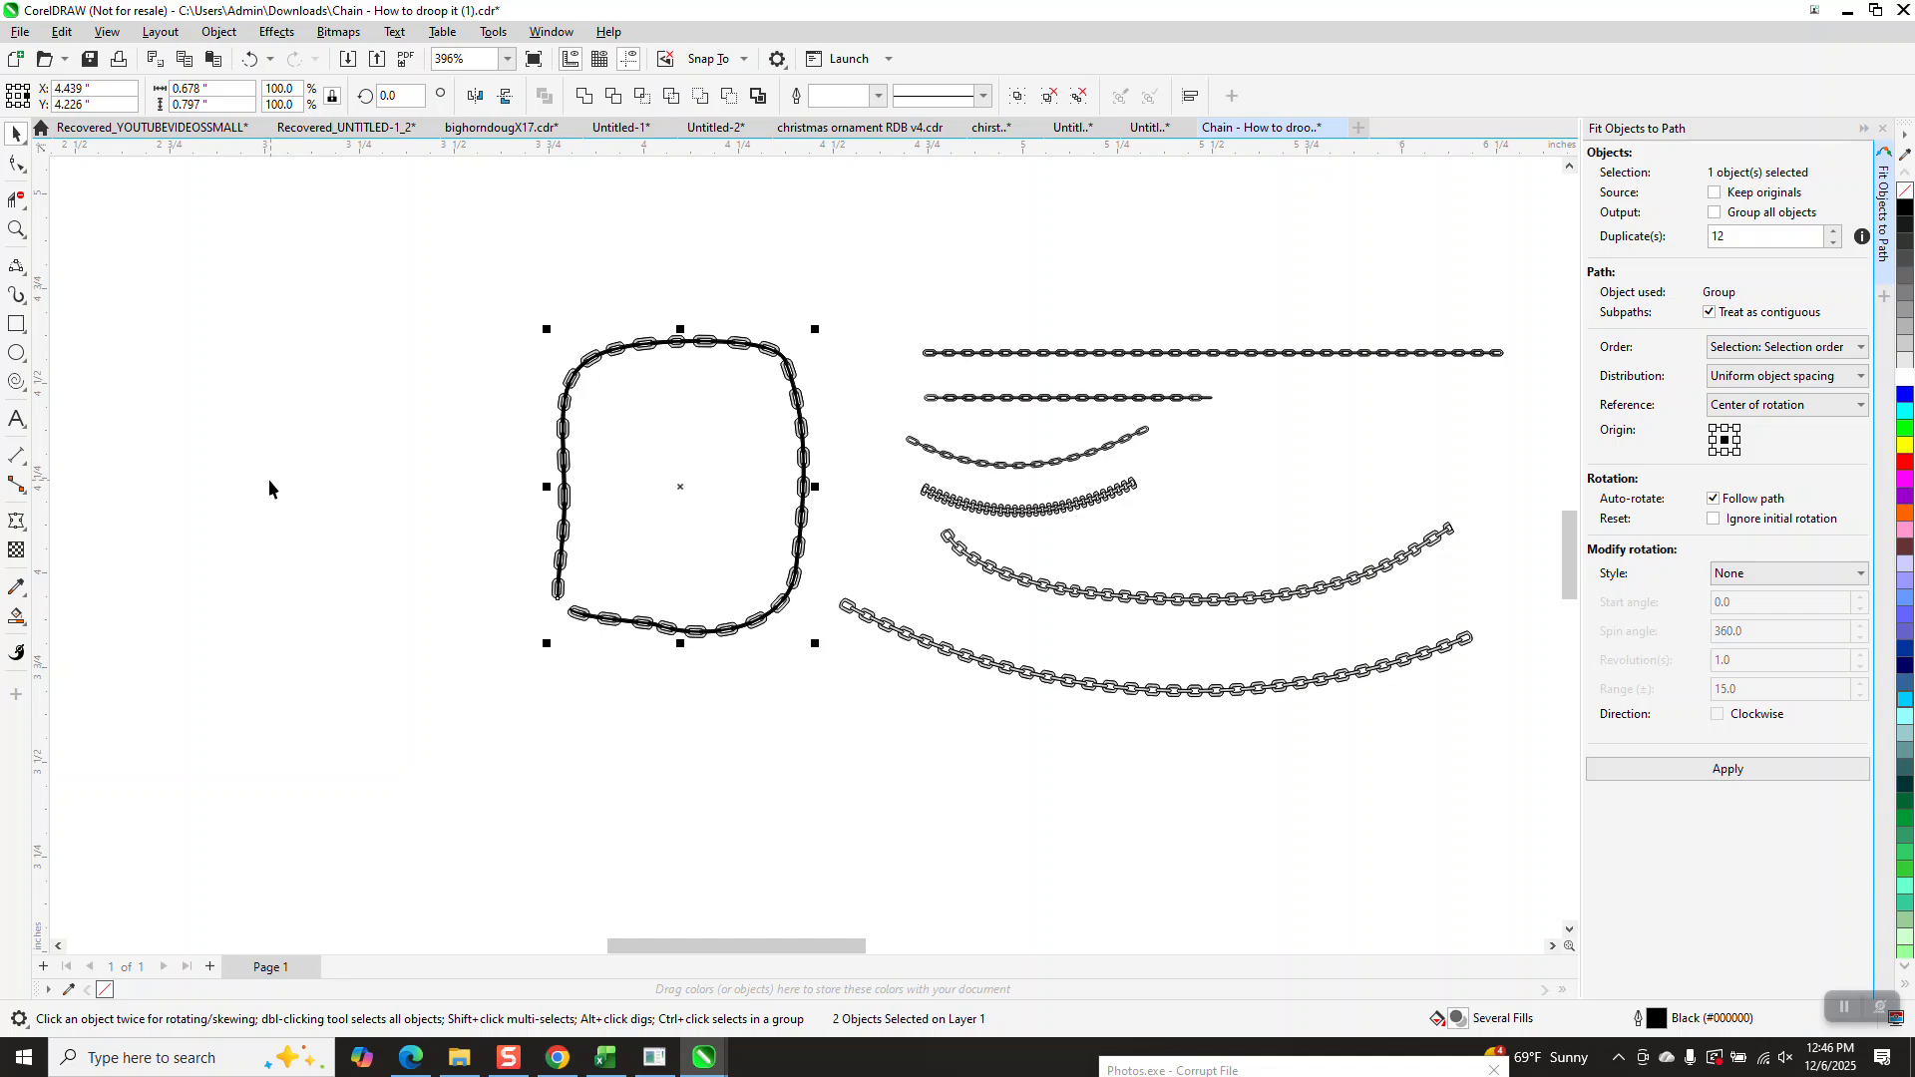
Pull the black control curve away from the rounded-square chain and delete it.
left_click(16, 228)
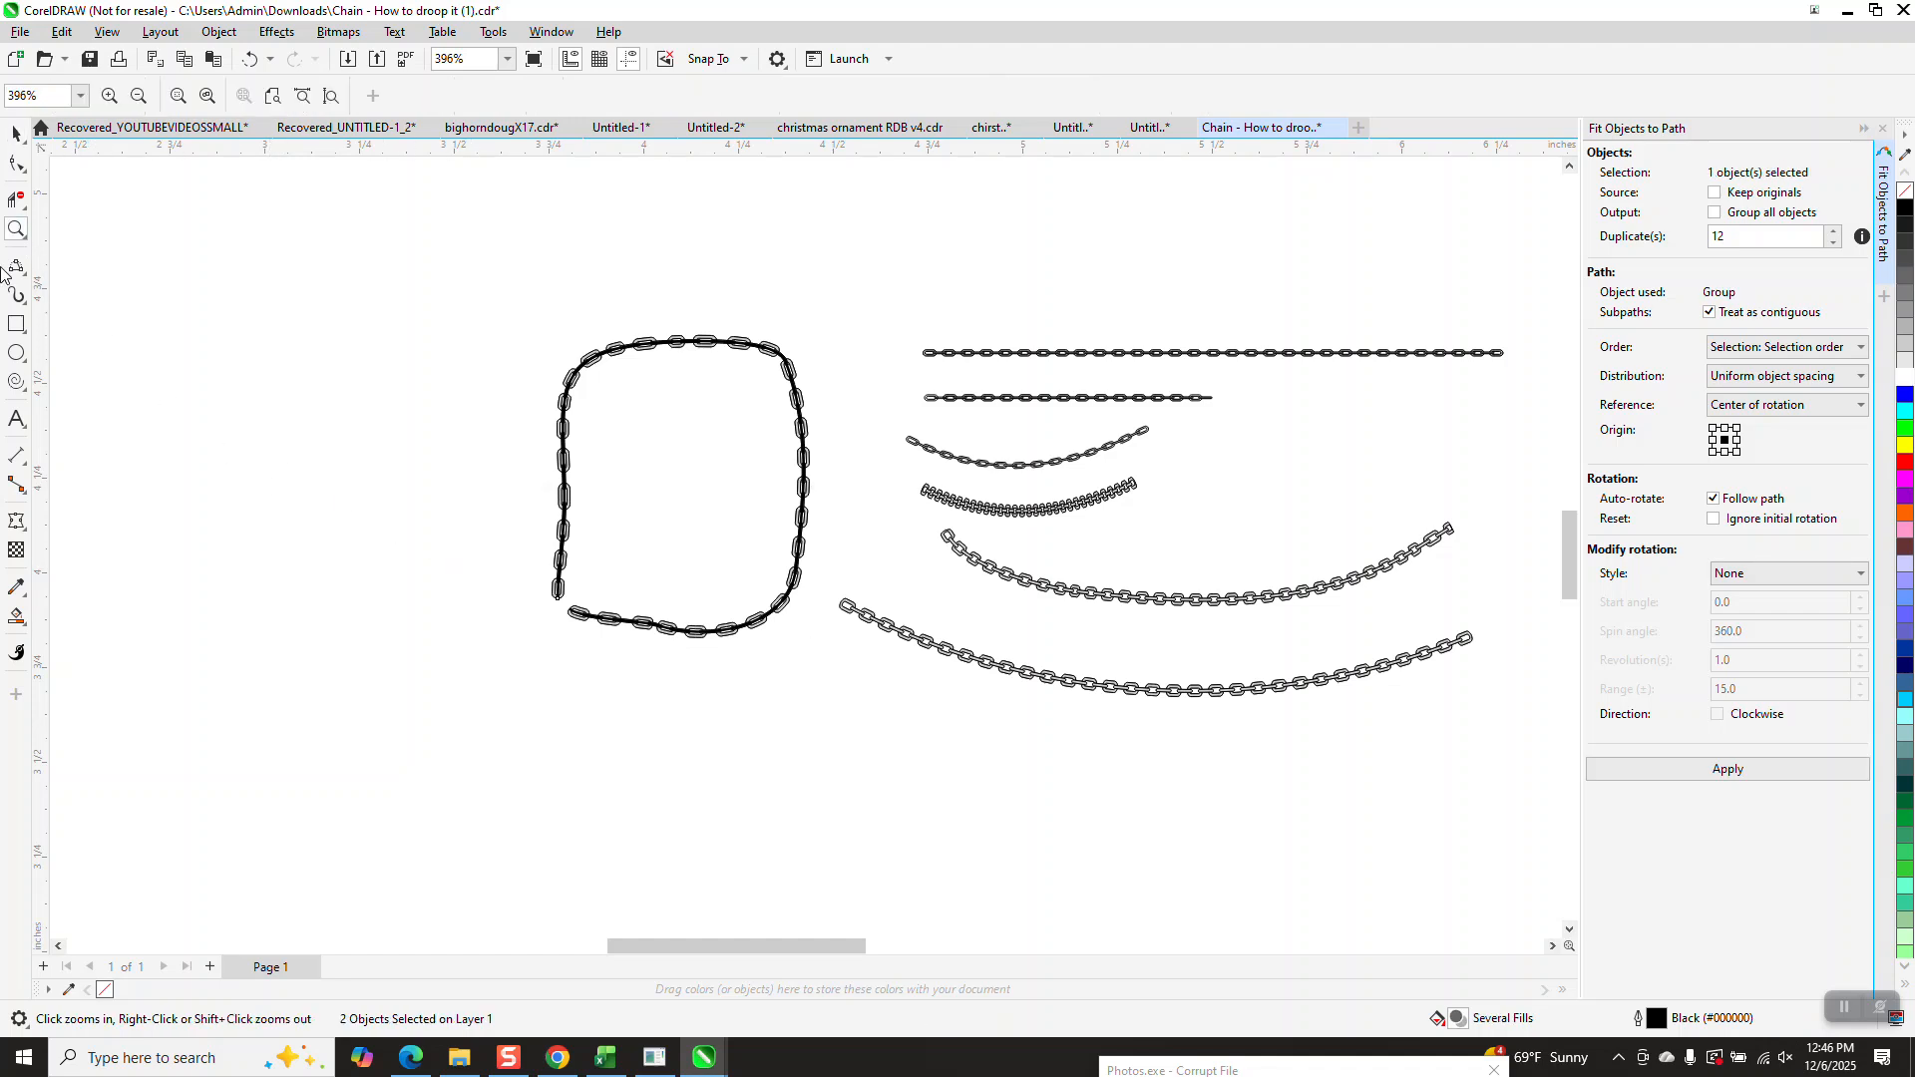
left_click_drag(479, 509, 698, 633)
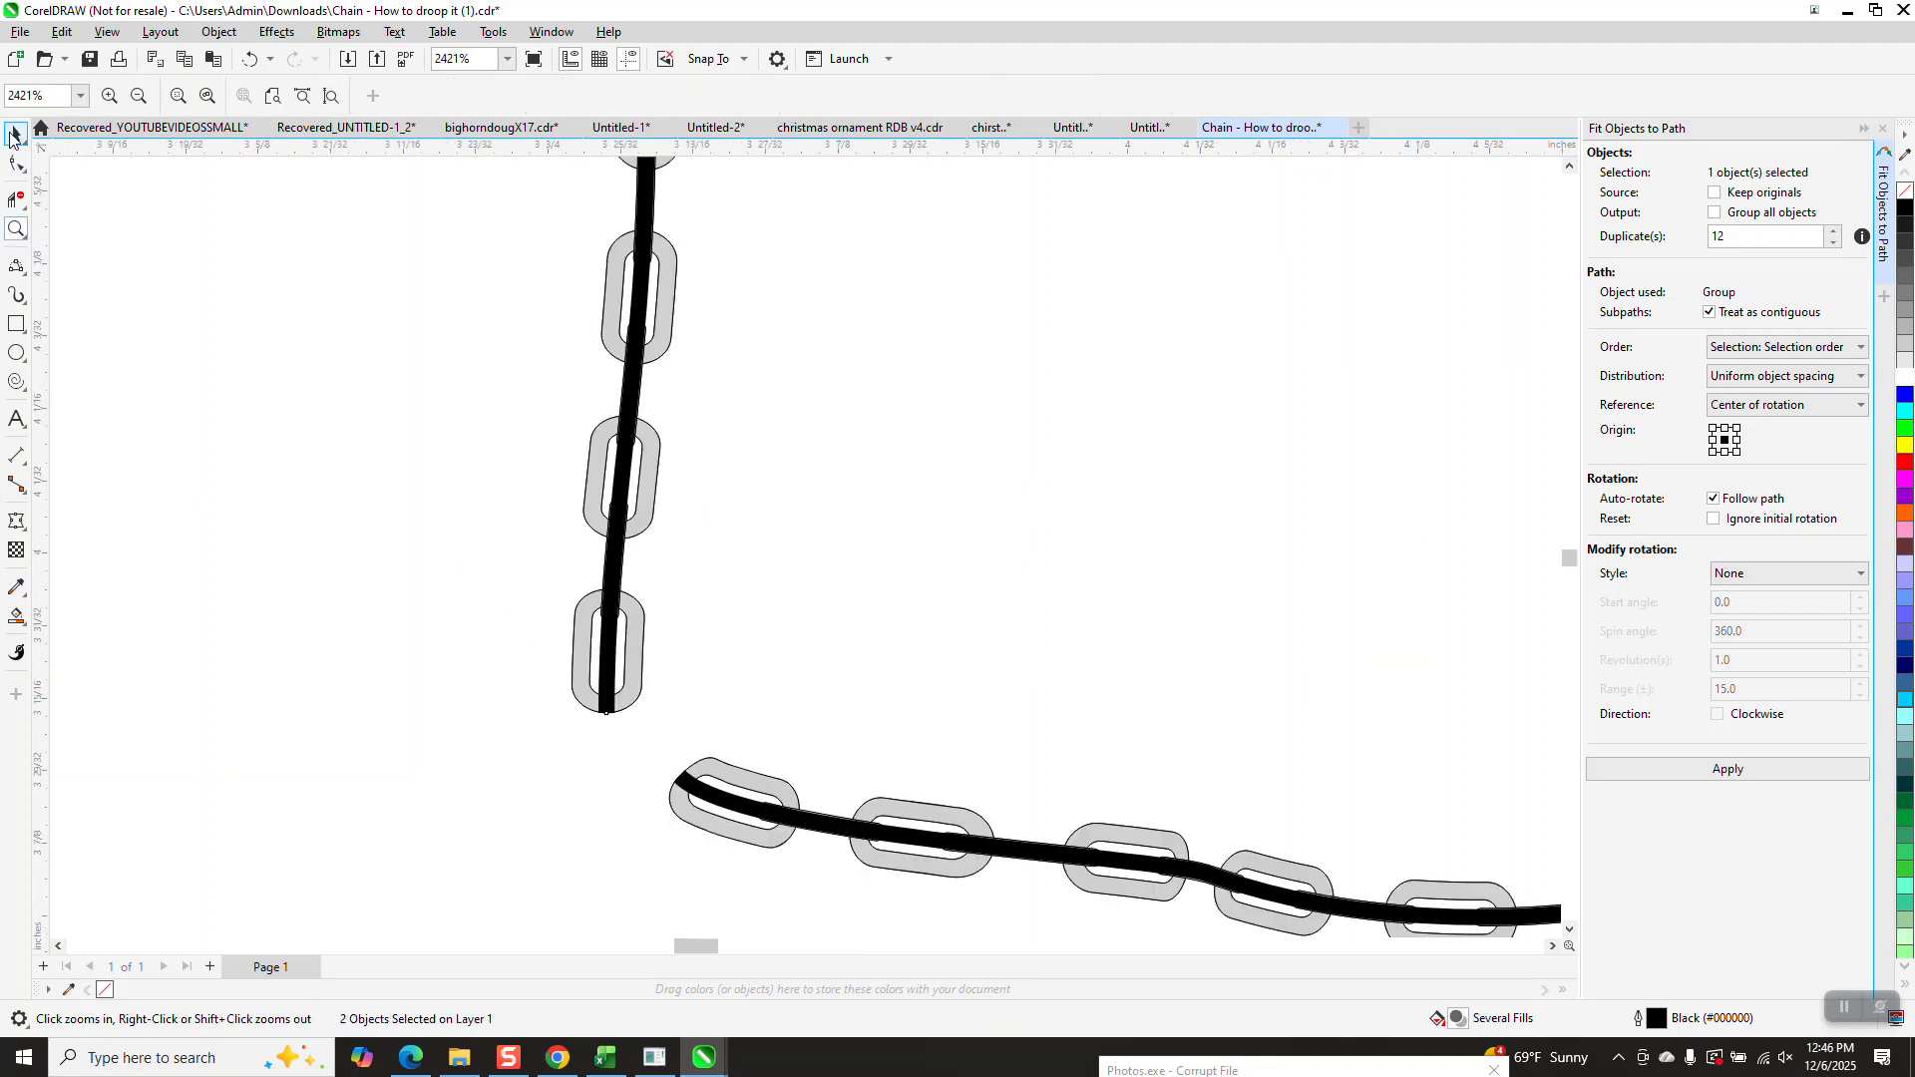
left_click_drag(101, 290, 130, 311)
left_click_drag(618, 543, 384, 540)
scroll(384, 540, "down", 2)
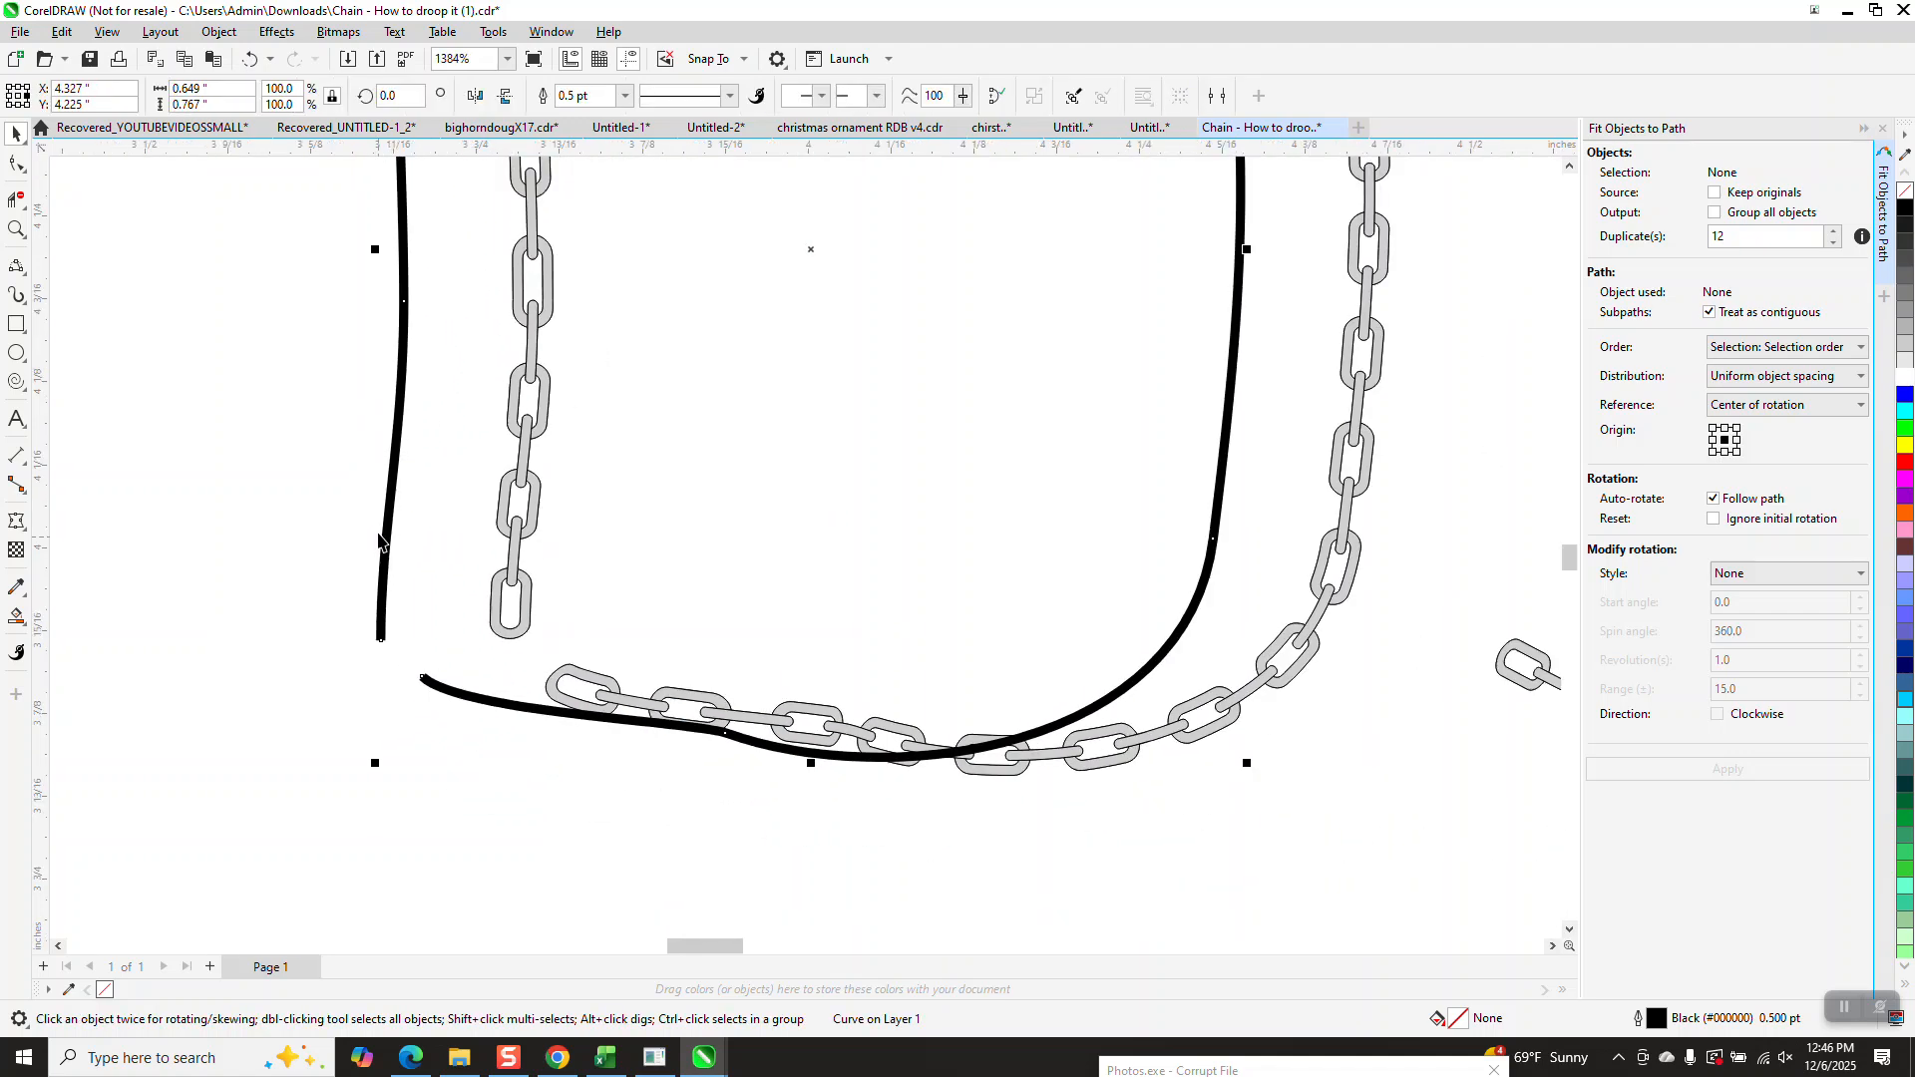
key("Delete")
Ungroup the rounded-square chain's outer group, then ungroup the group nested inside it.
left_click(589, 683)
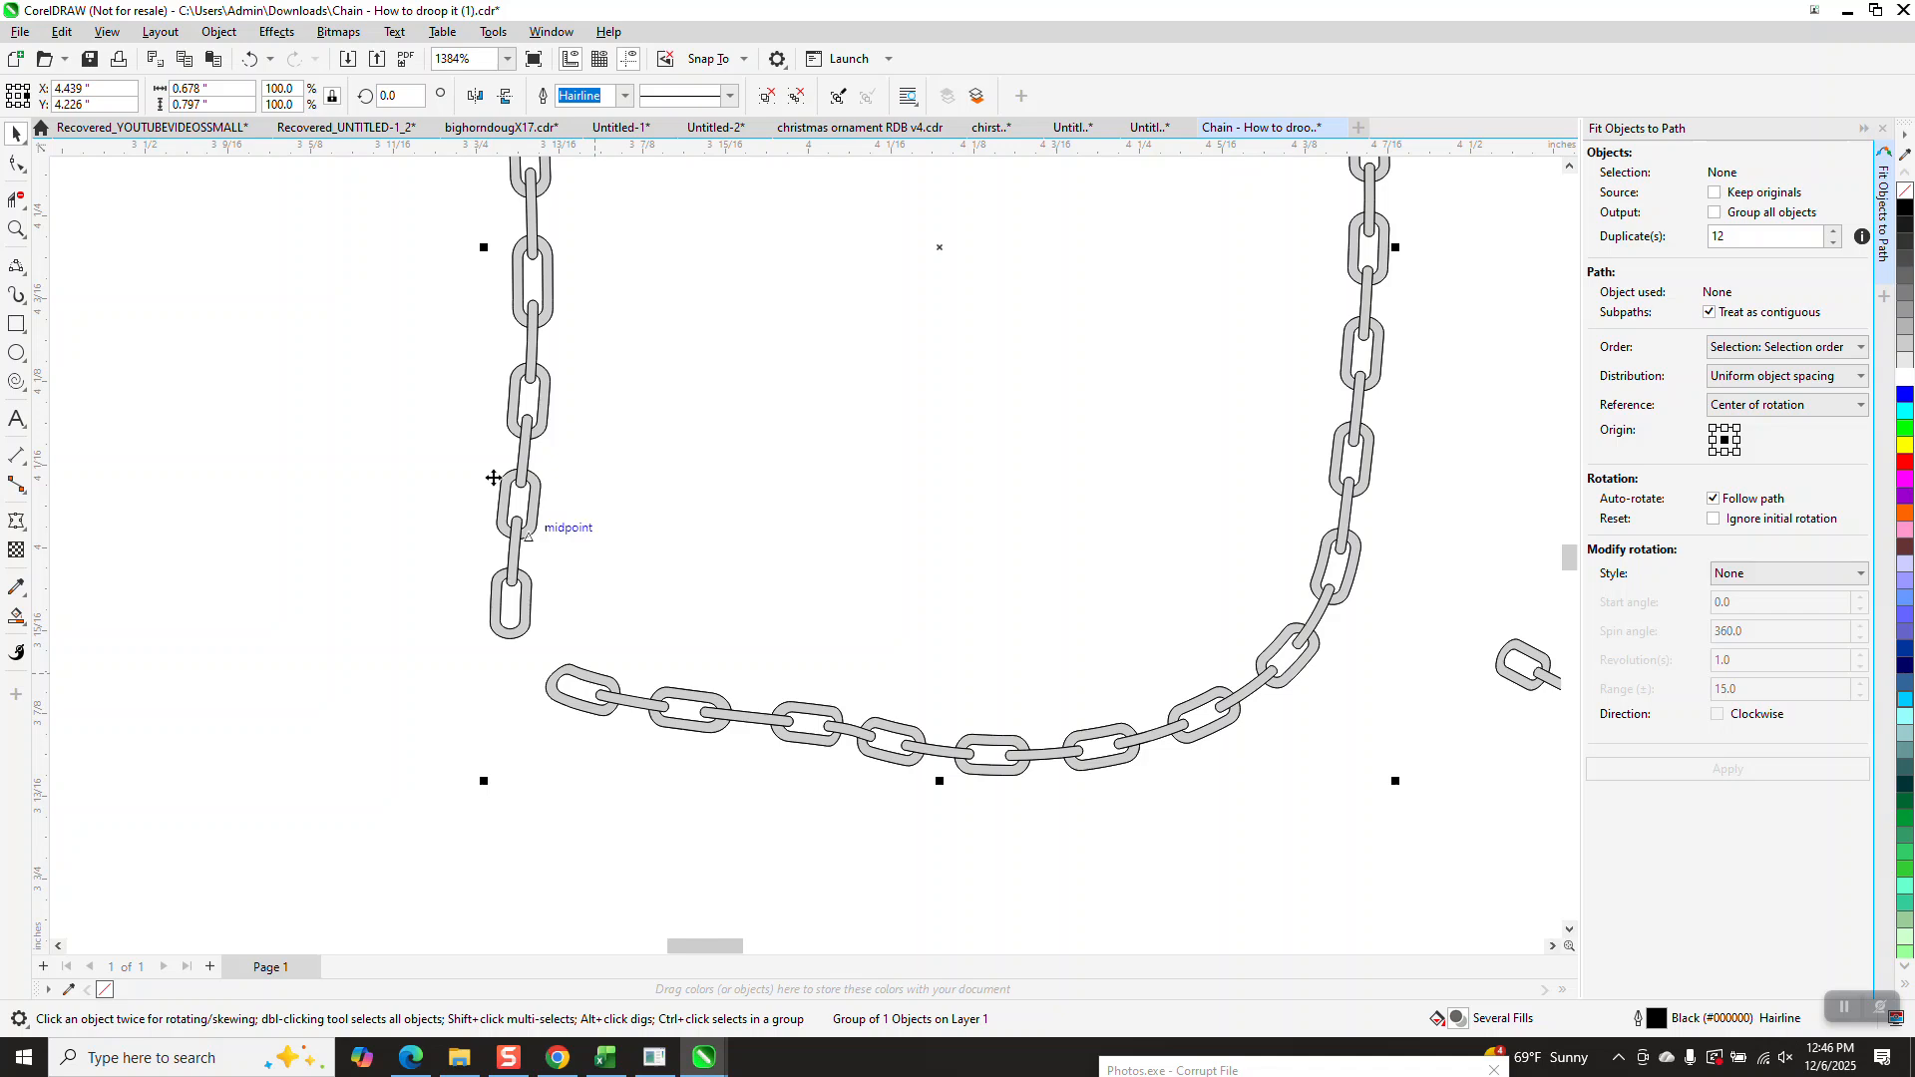
left_click(219, 30)
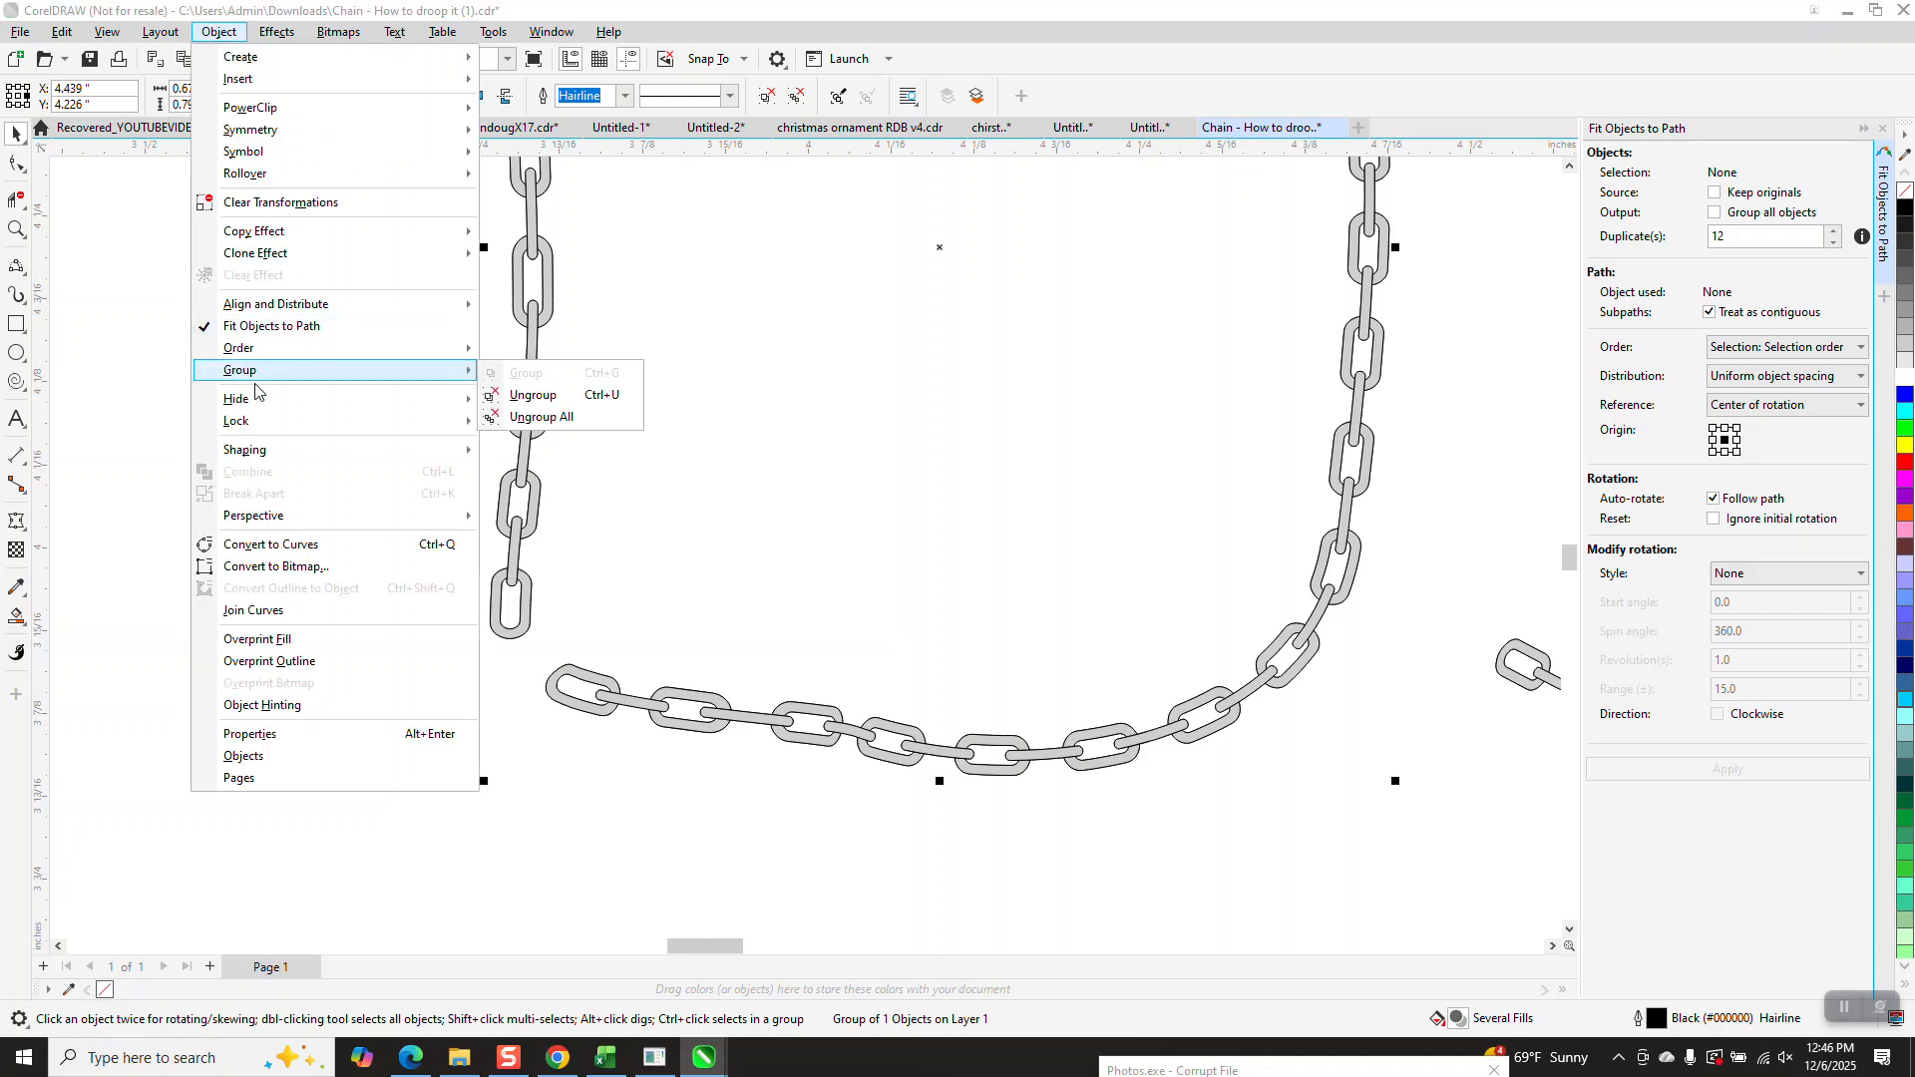
left_click(544, 394)
left_click(422, 373)
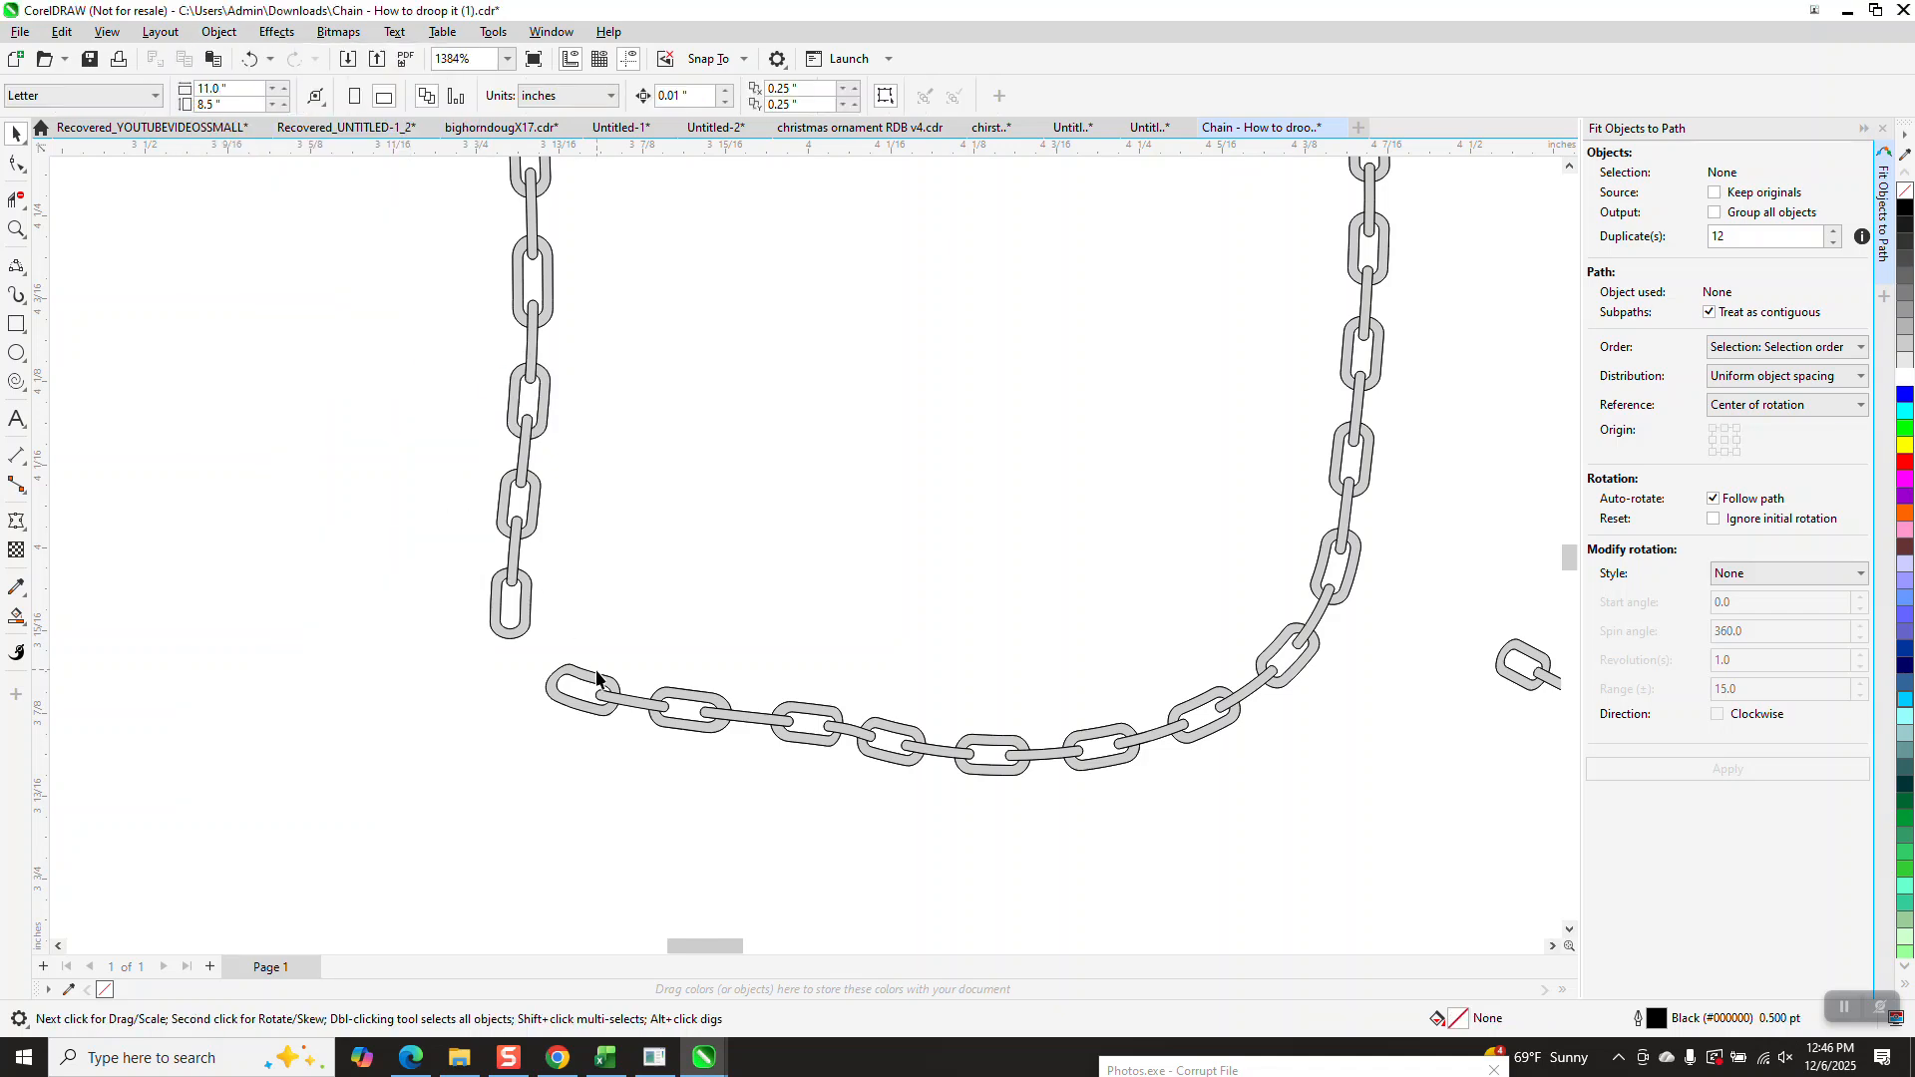
left_click(593, 682)
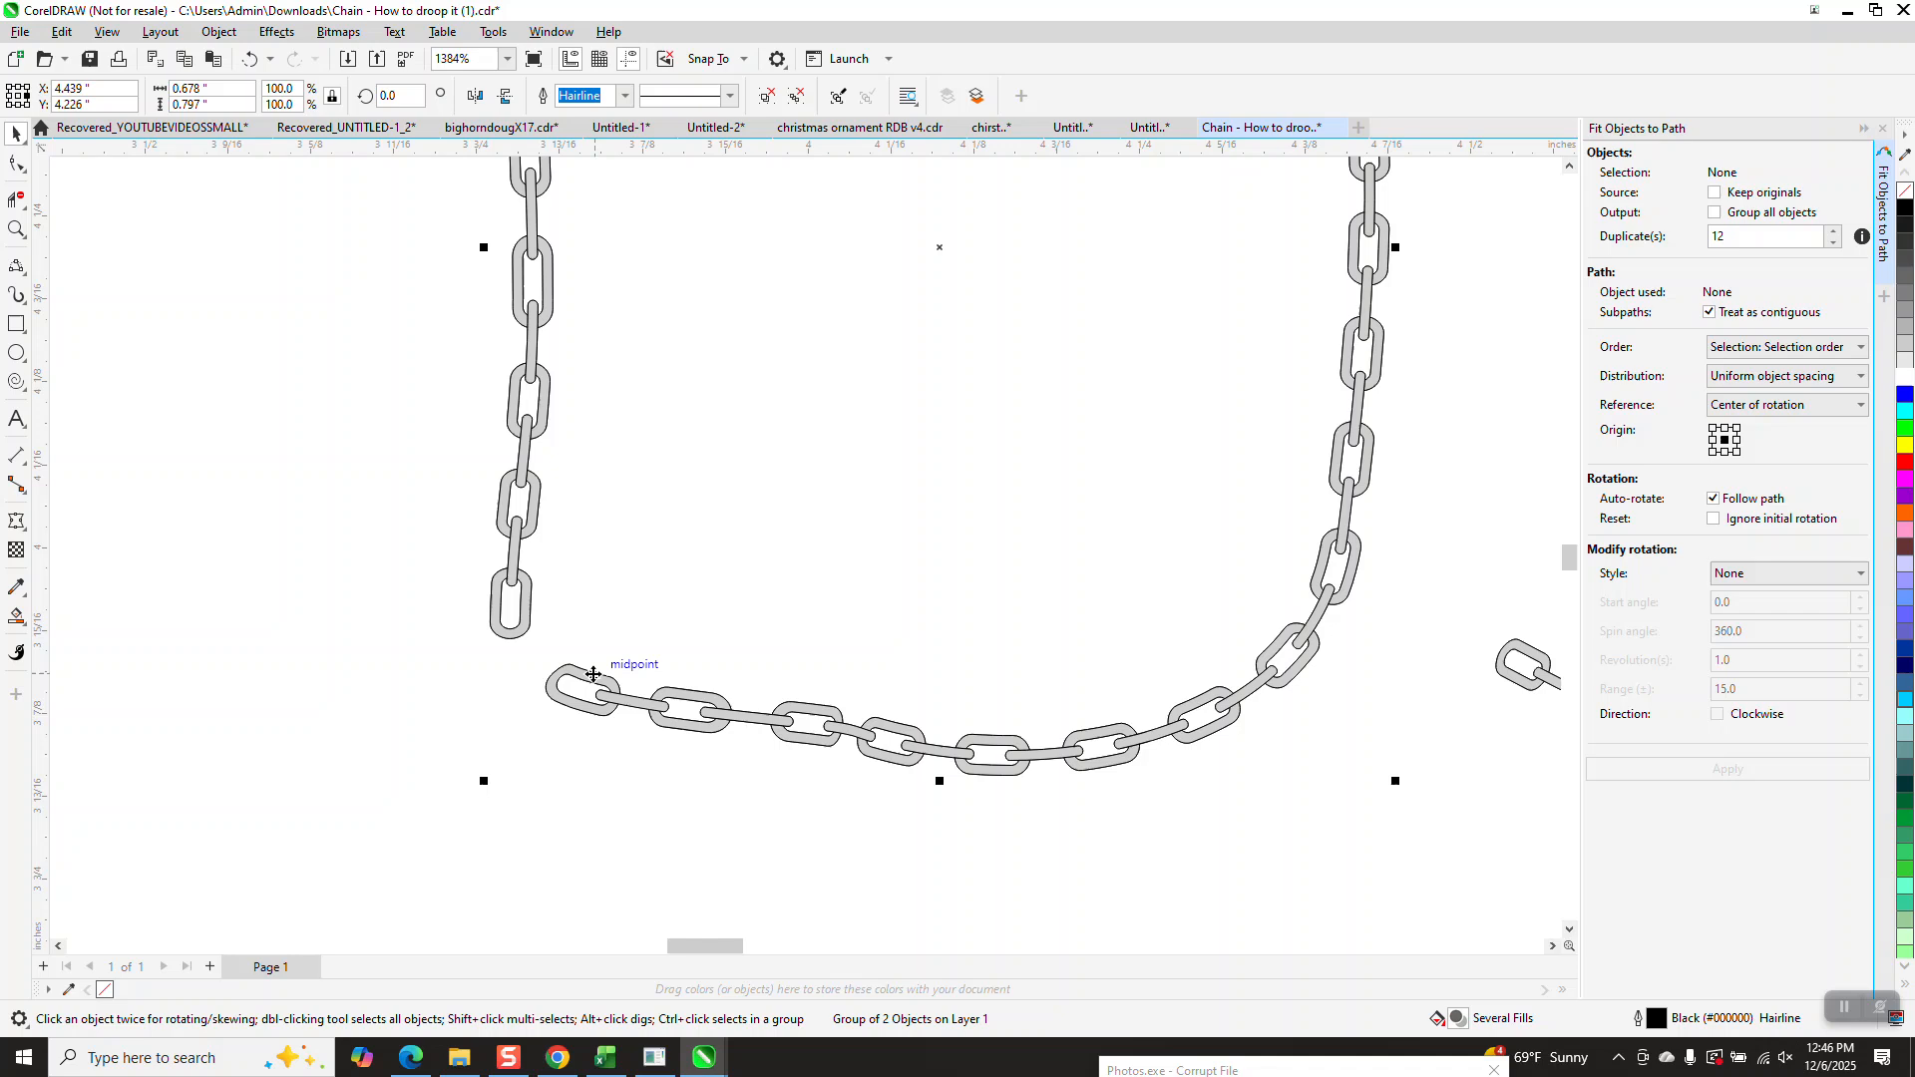
left_click(220, 31)
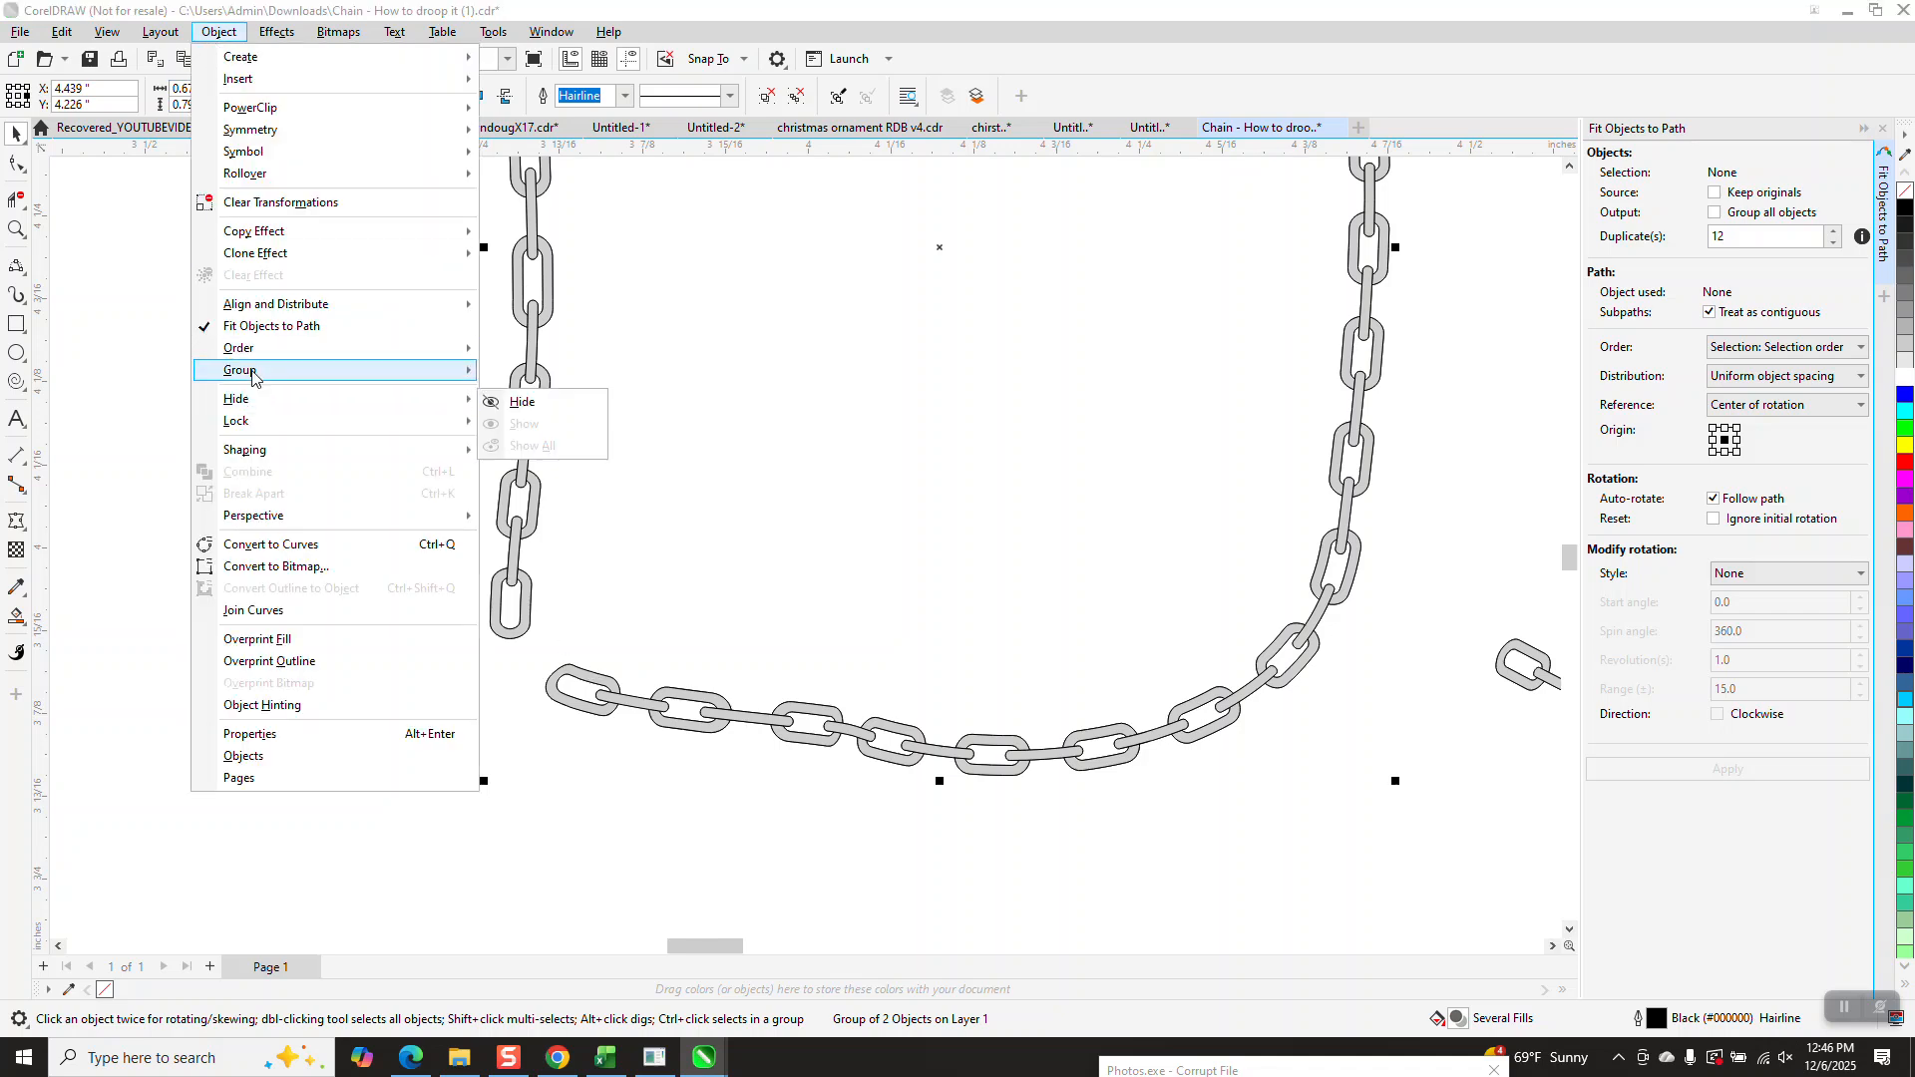
mouse_move(253, 373)
left_click(527, 397)
left_click(632, 430)
Ungroup all objects in the group containing the lower strand's end link.
left_click(593, 690)
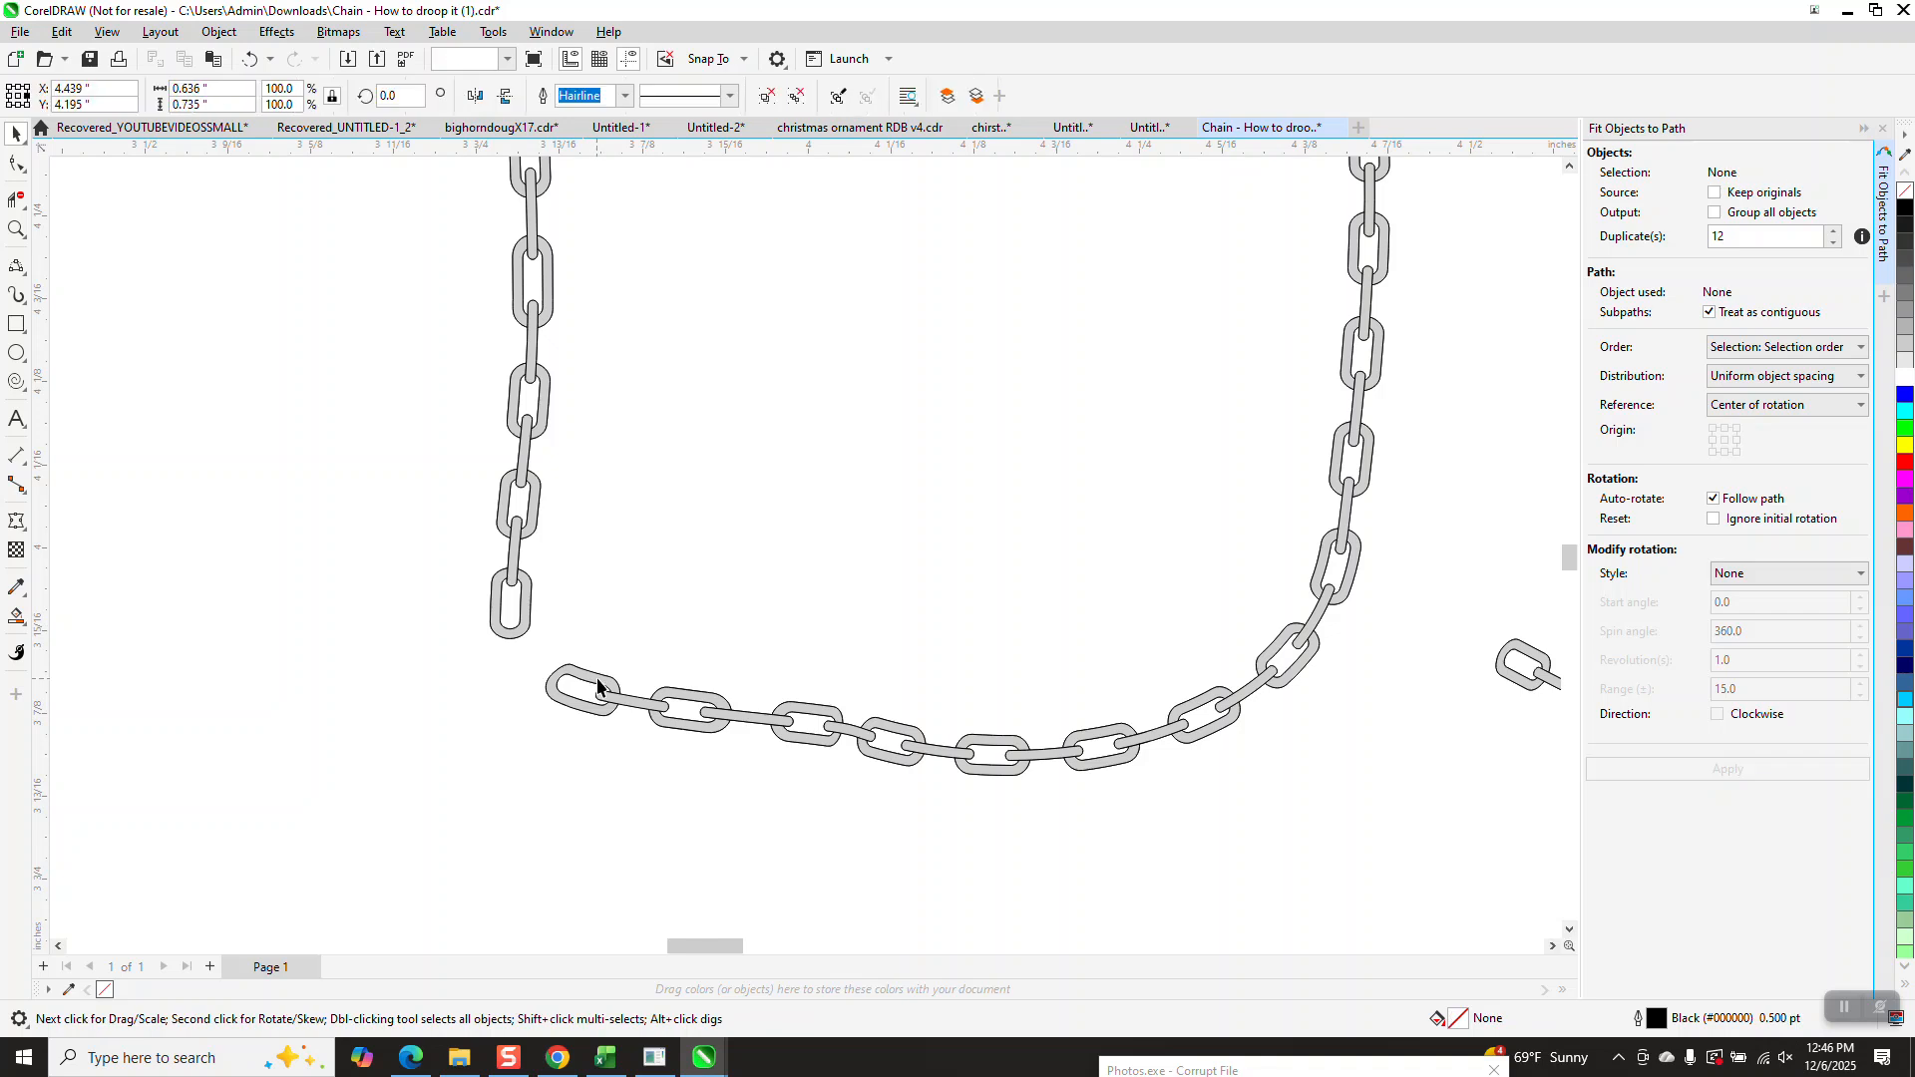
left_click(220, 31)
mouse_move(397, 382)
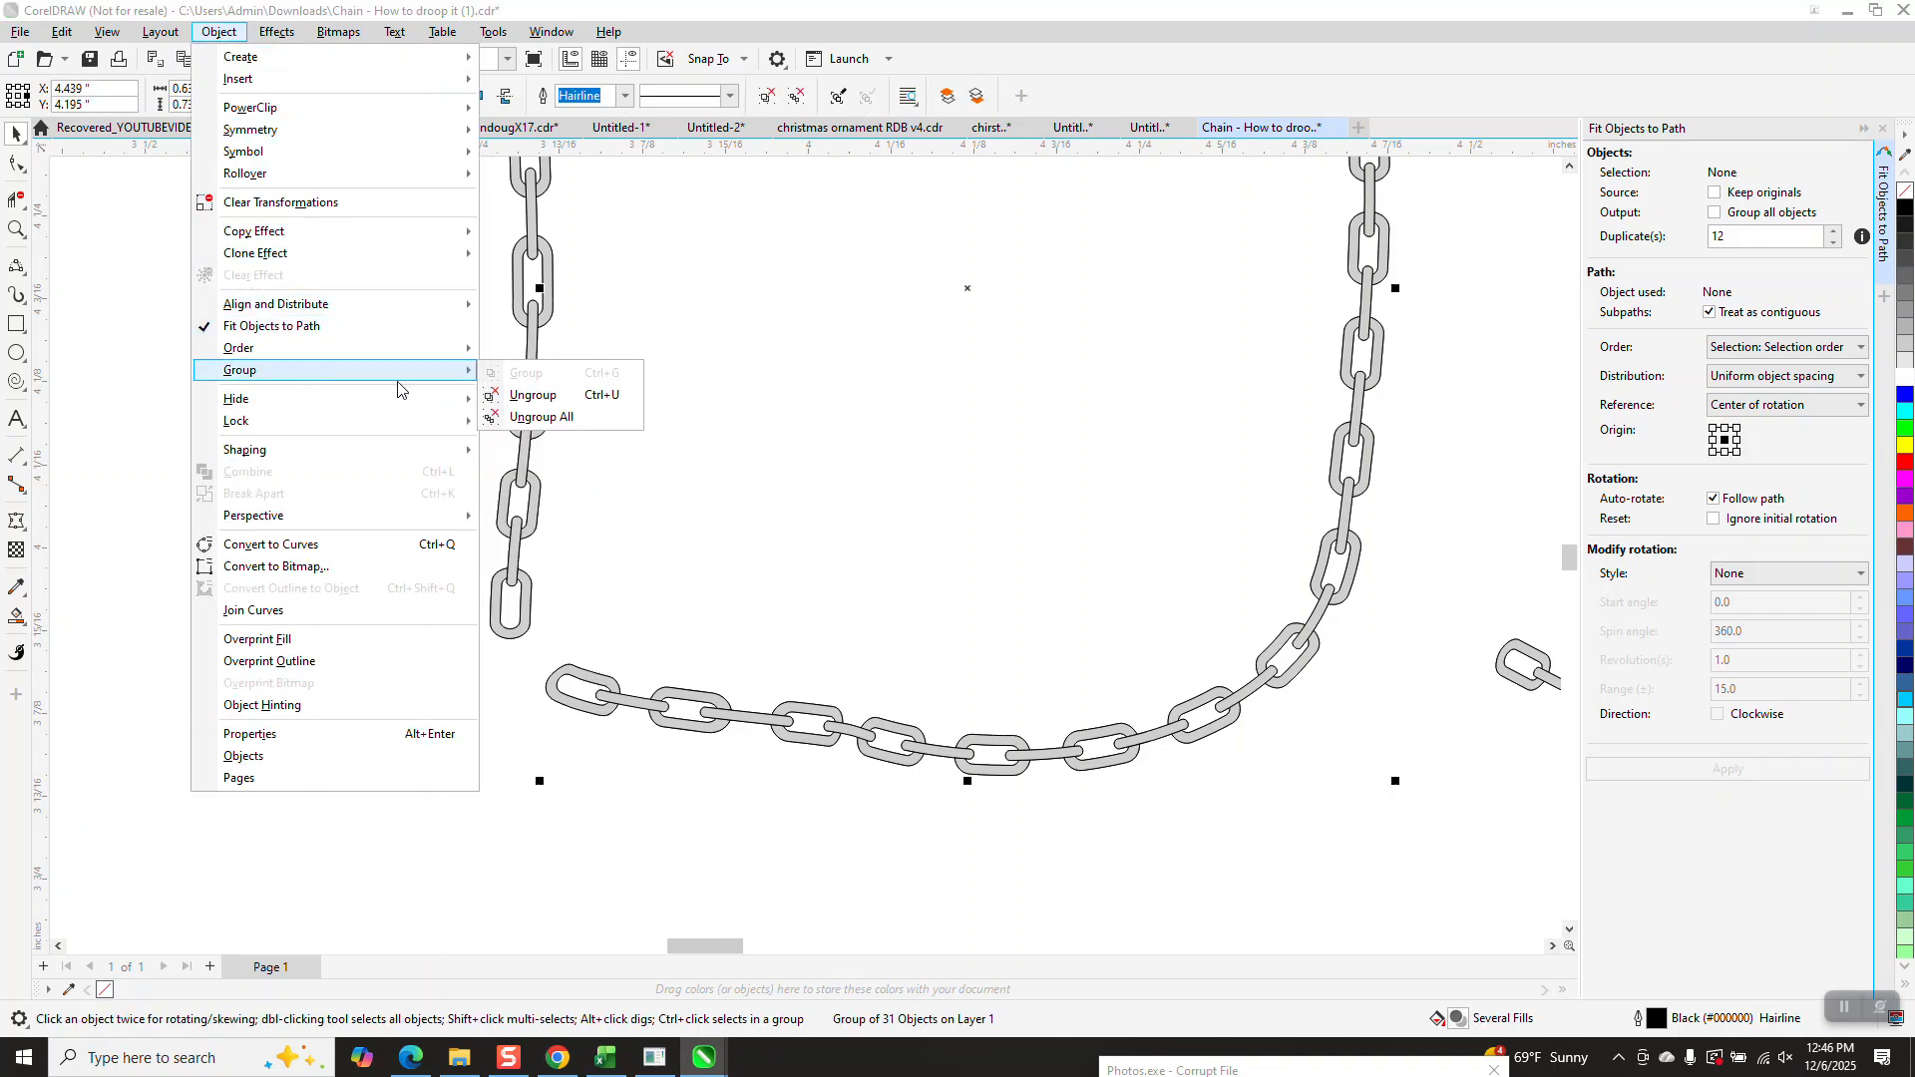
left_click(540, 417)
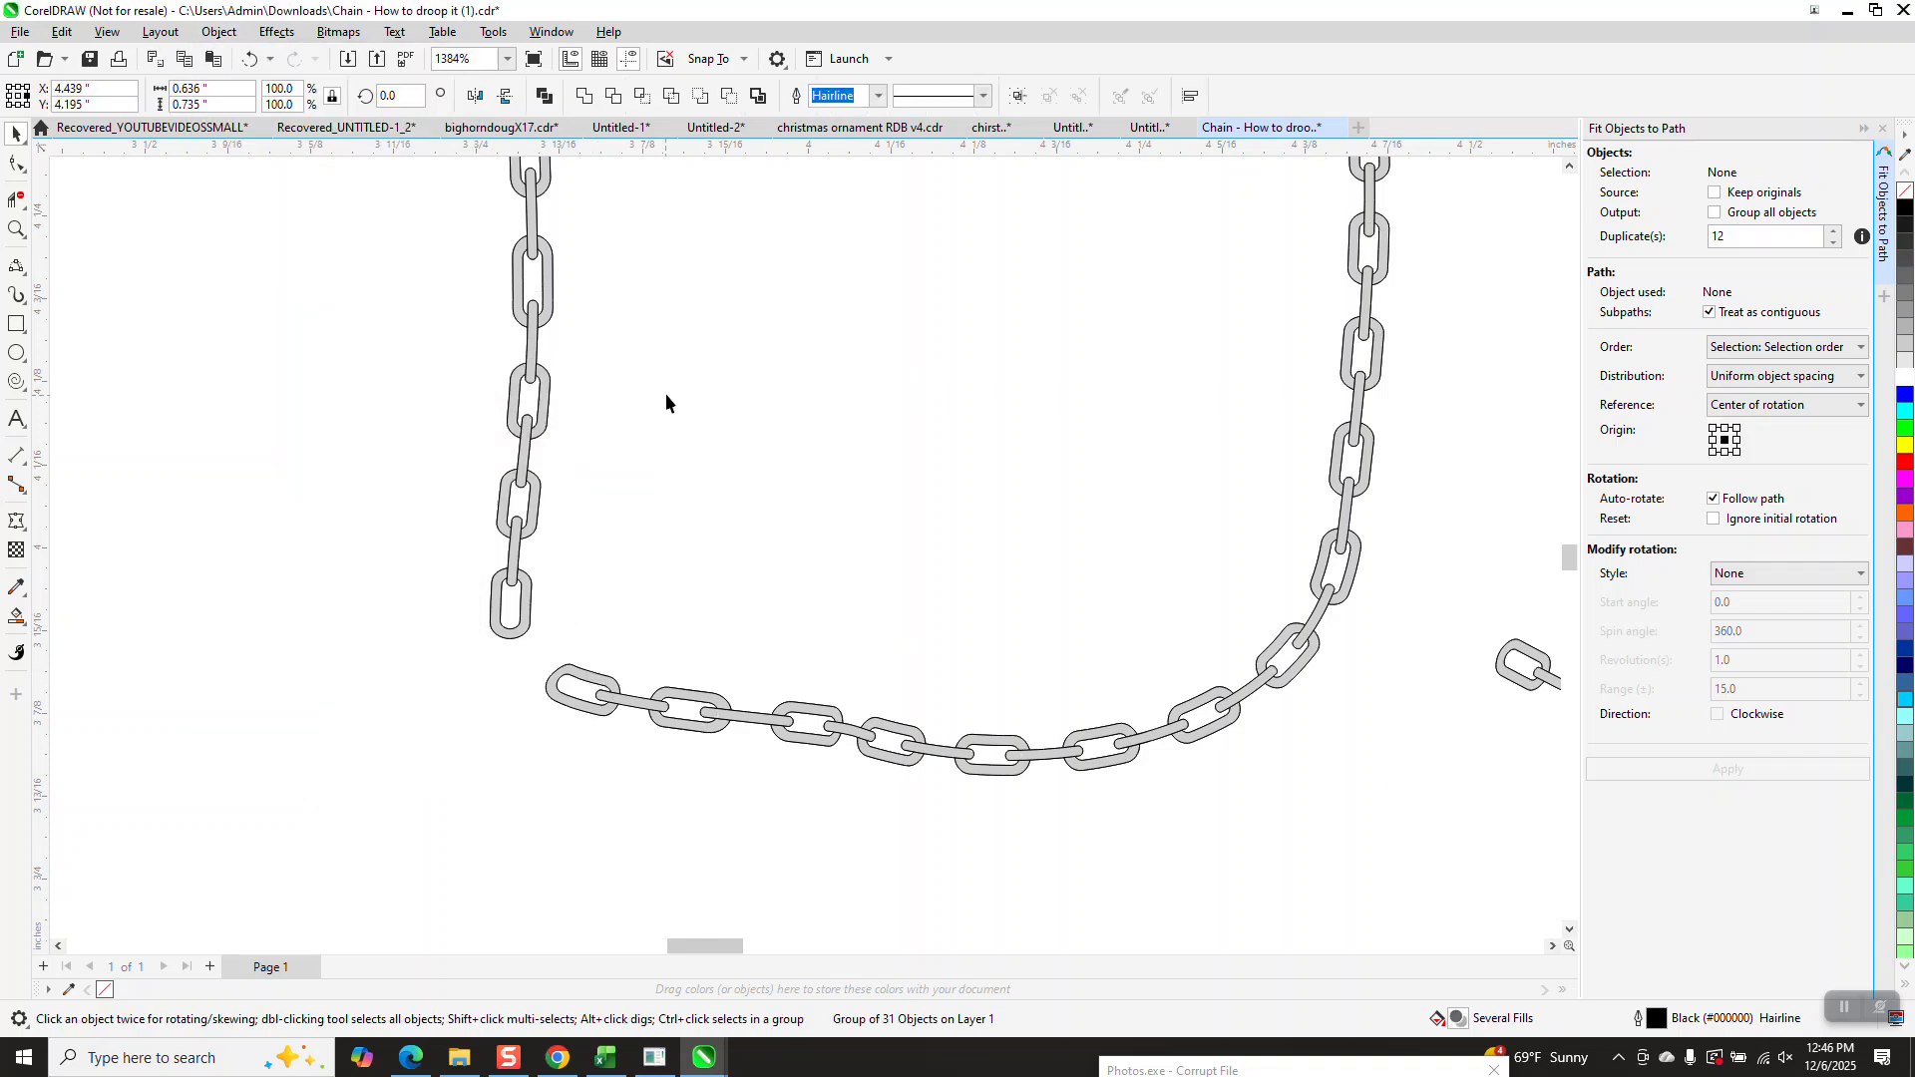
Move the lower strand's end link off the chain, separating its grey shape from its outer and inner outlines.
left_click(585, 675)
left_click_drag(585, 675, 504, 772)
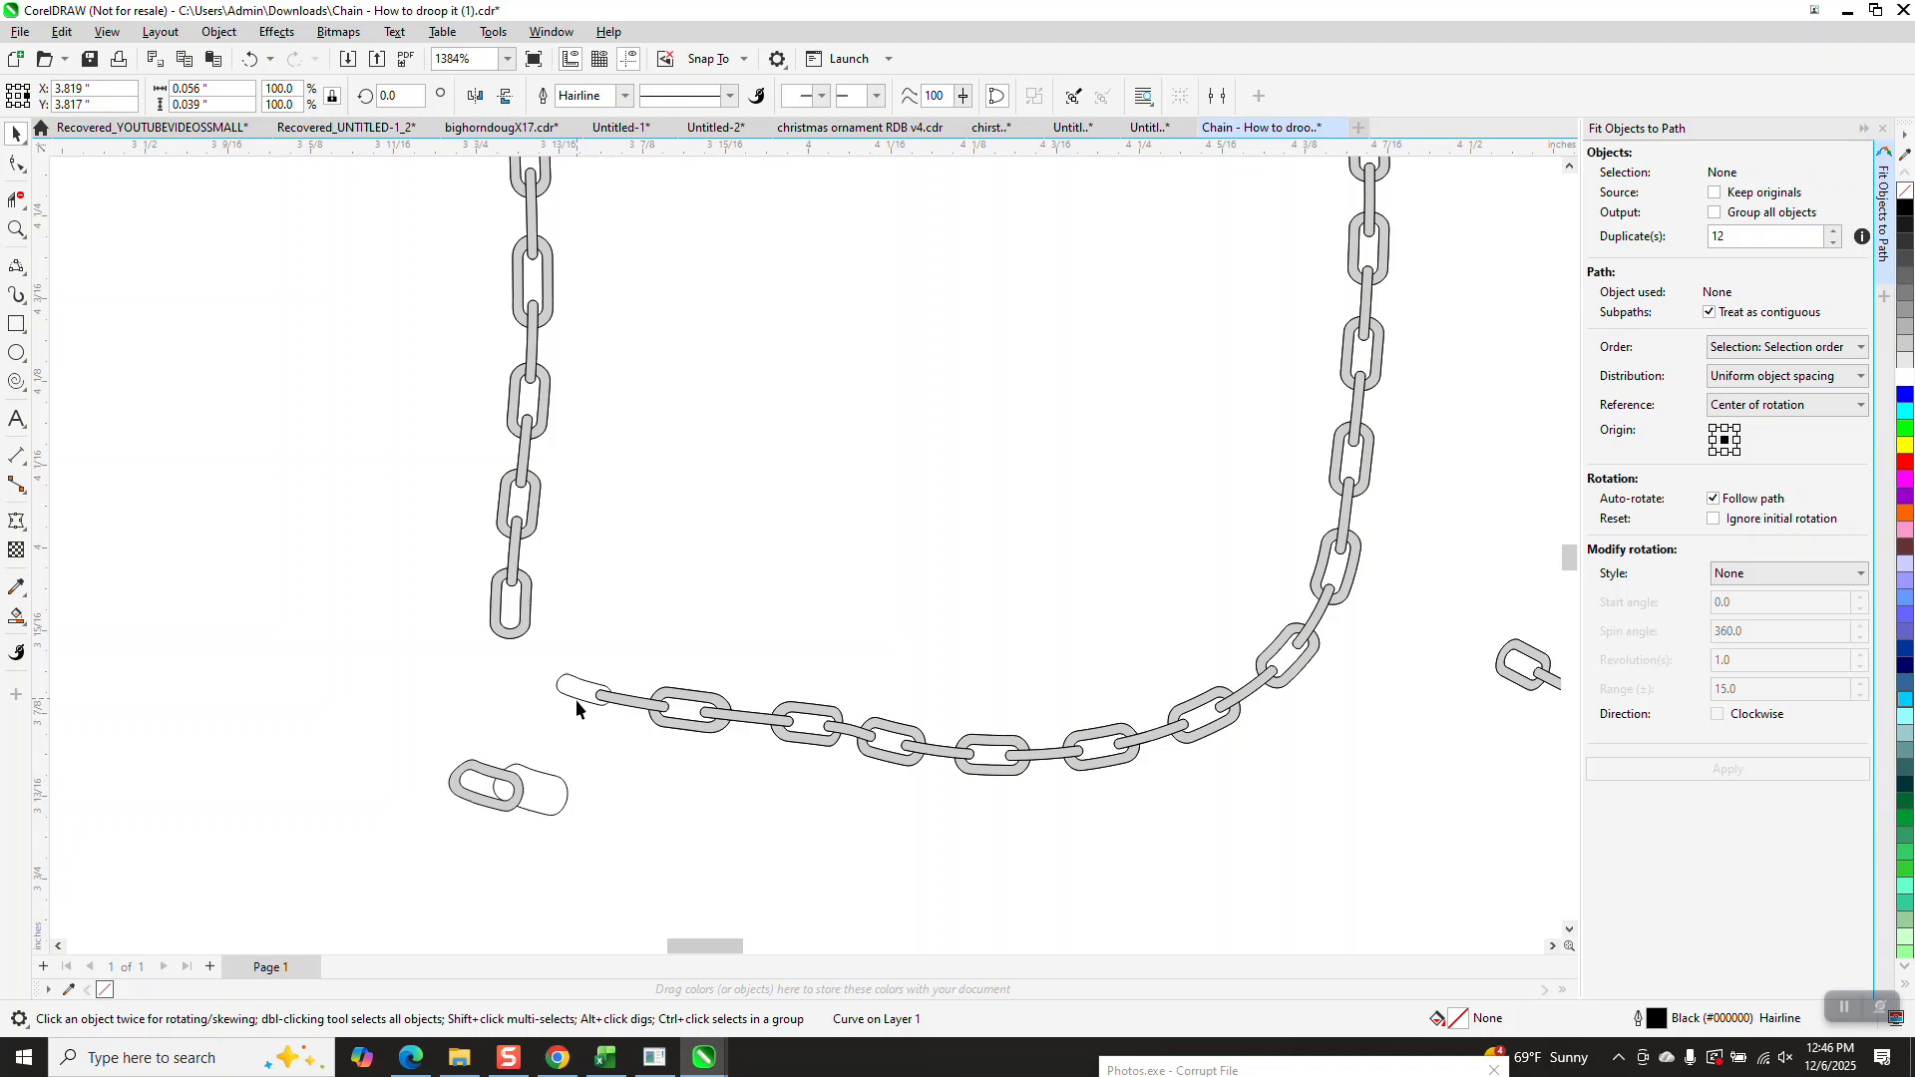
left_click_drag(576, 708, 505, 837)
scroll(301, 823, "down", 1)
scroll(865, 758, "down", 1)
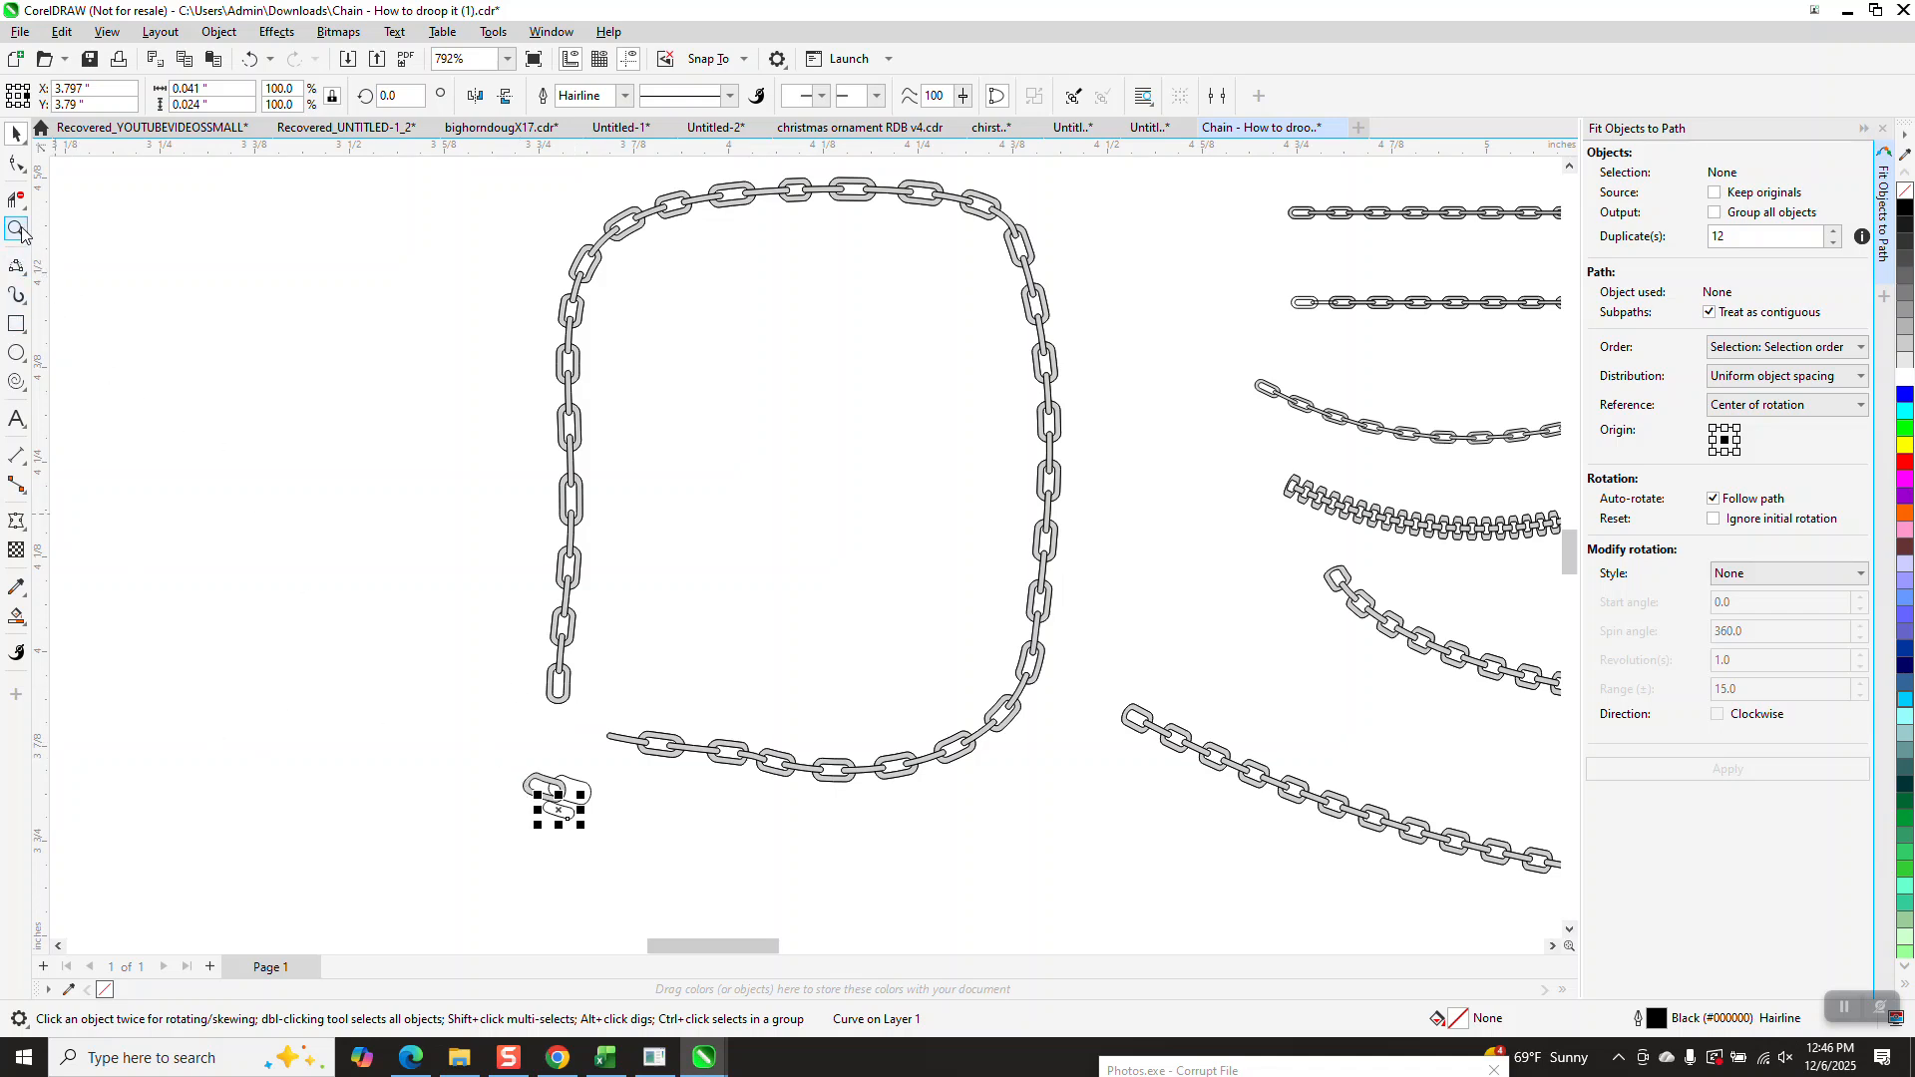
key("z")
left_click_drag(492, 734, 646, 864)
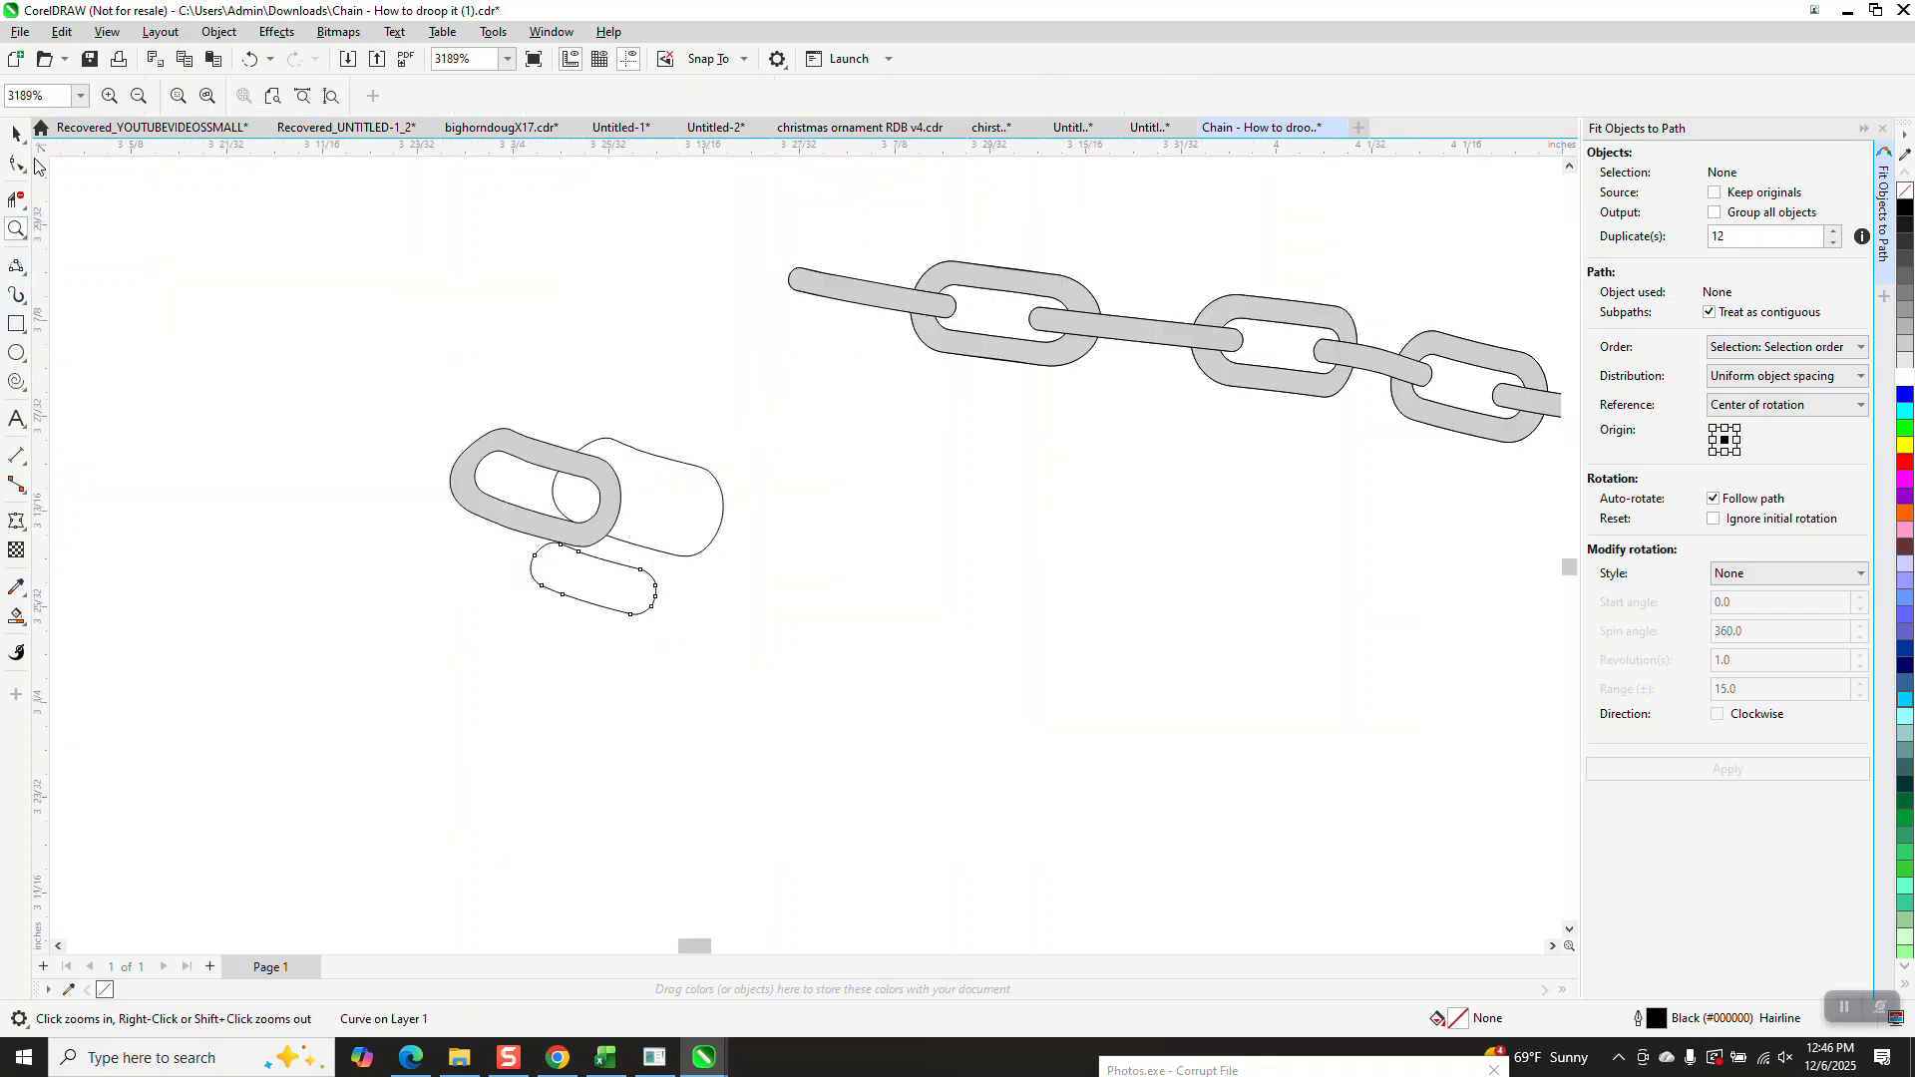
Ungroup the chain group that contains the end link of the left vertical strand.
left_click(16, 134)
scroll(684, 701, "down", 2)
left_click_drag(563, 247, 684, 391)
scroll(359, 299, "down", 2)
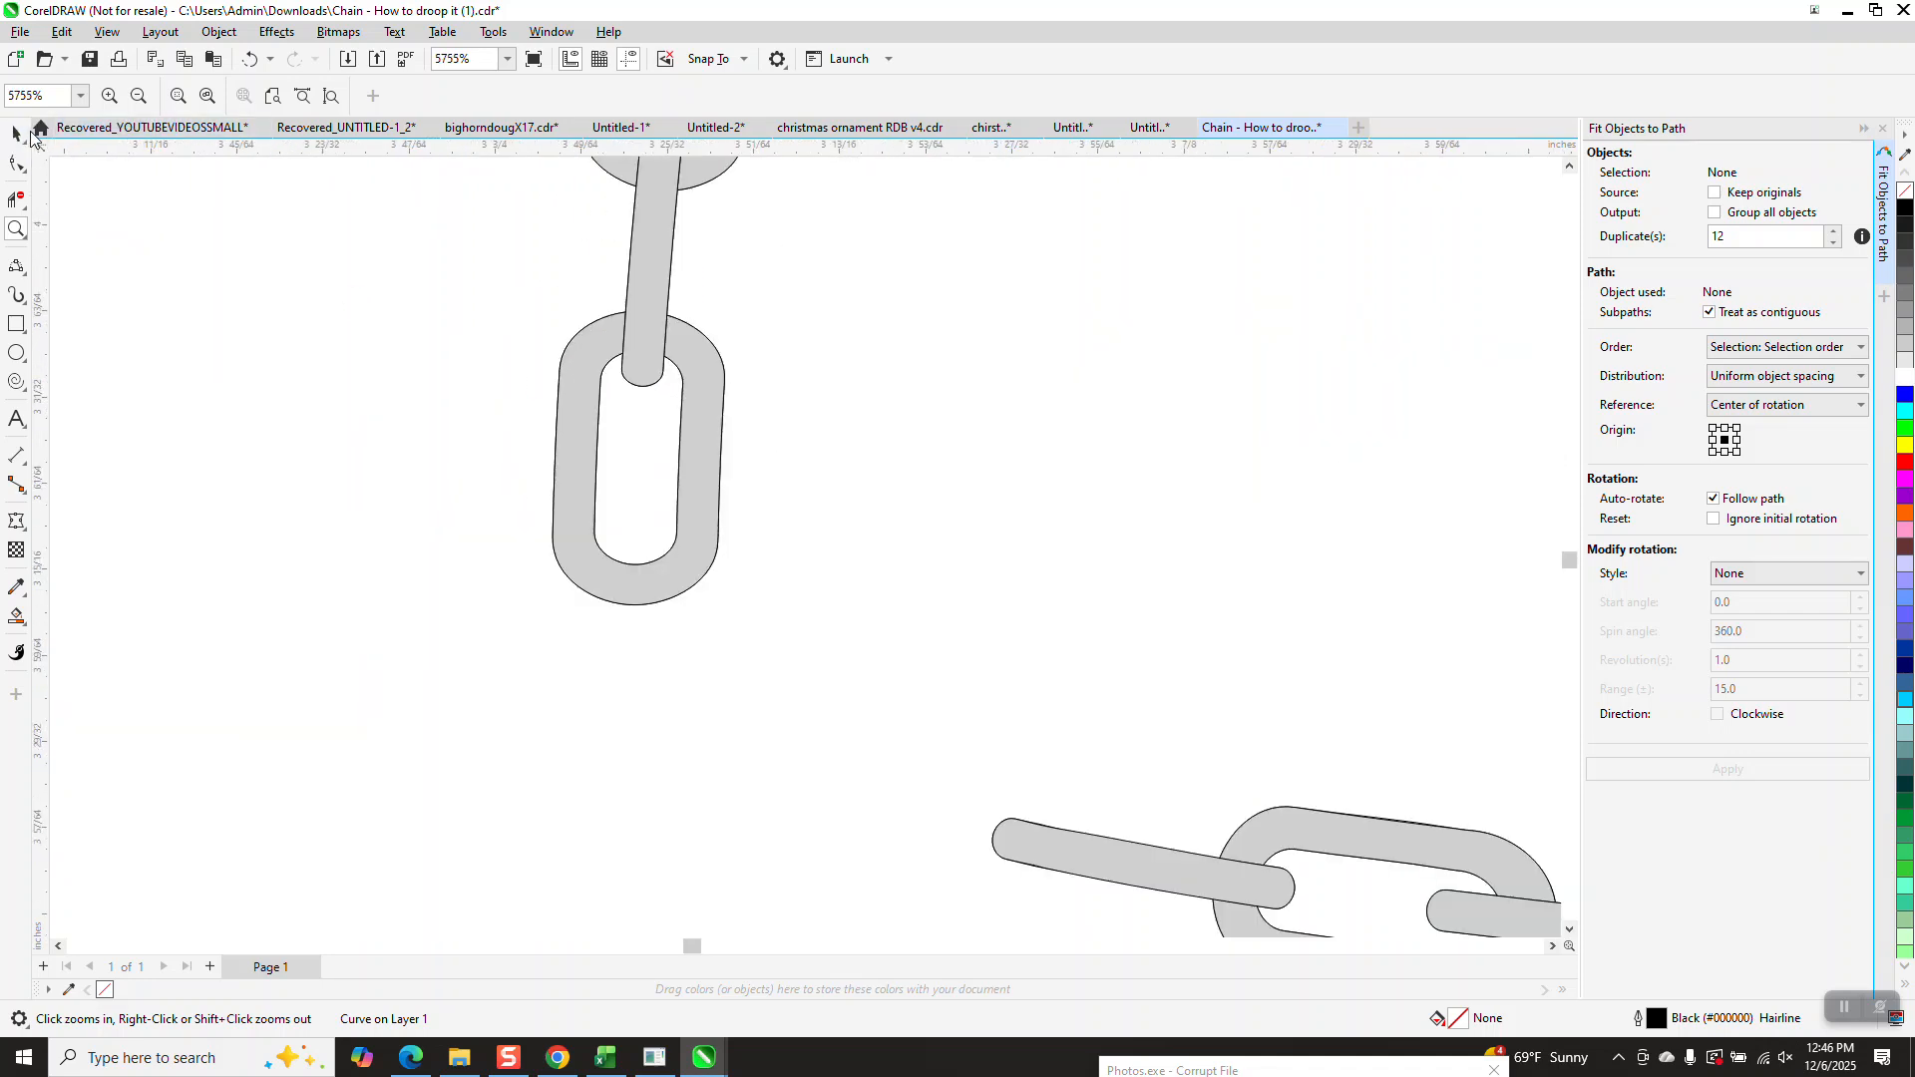
left_click(24, 132)
left_click(796, 633)
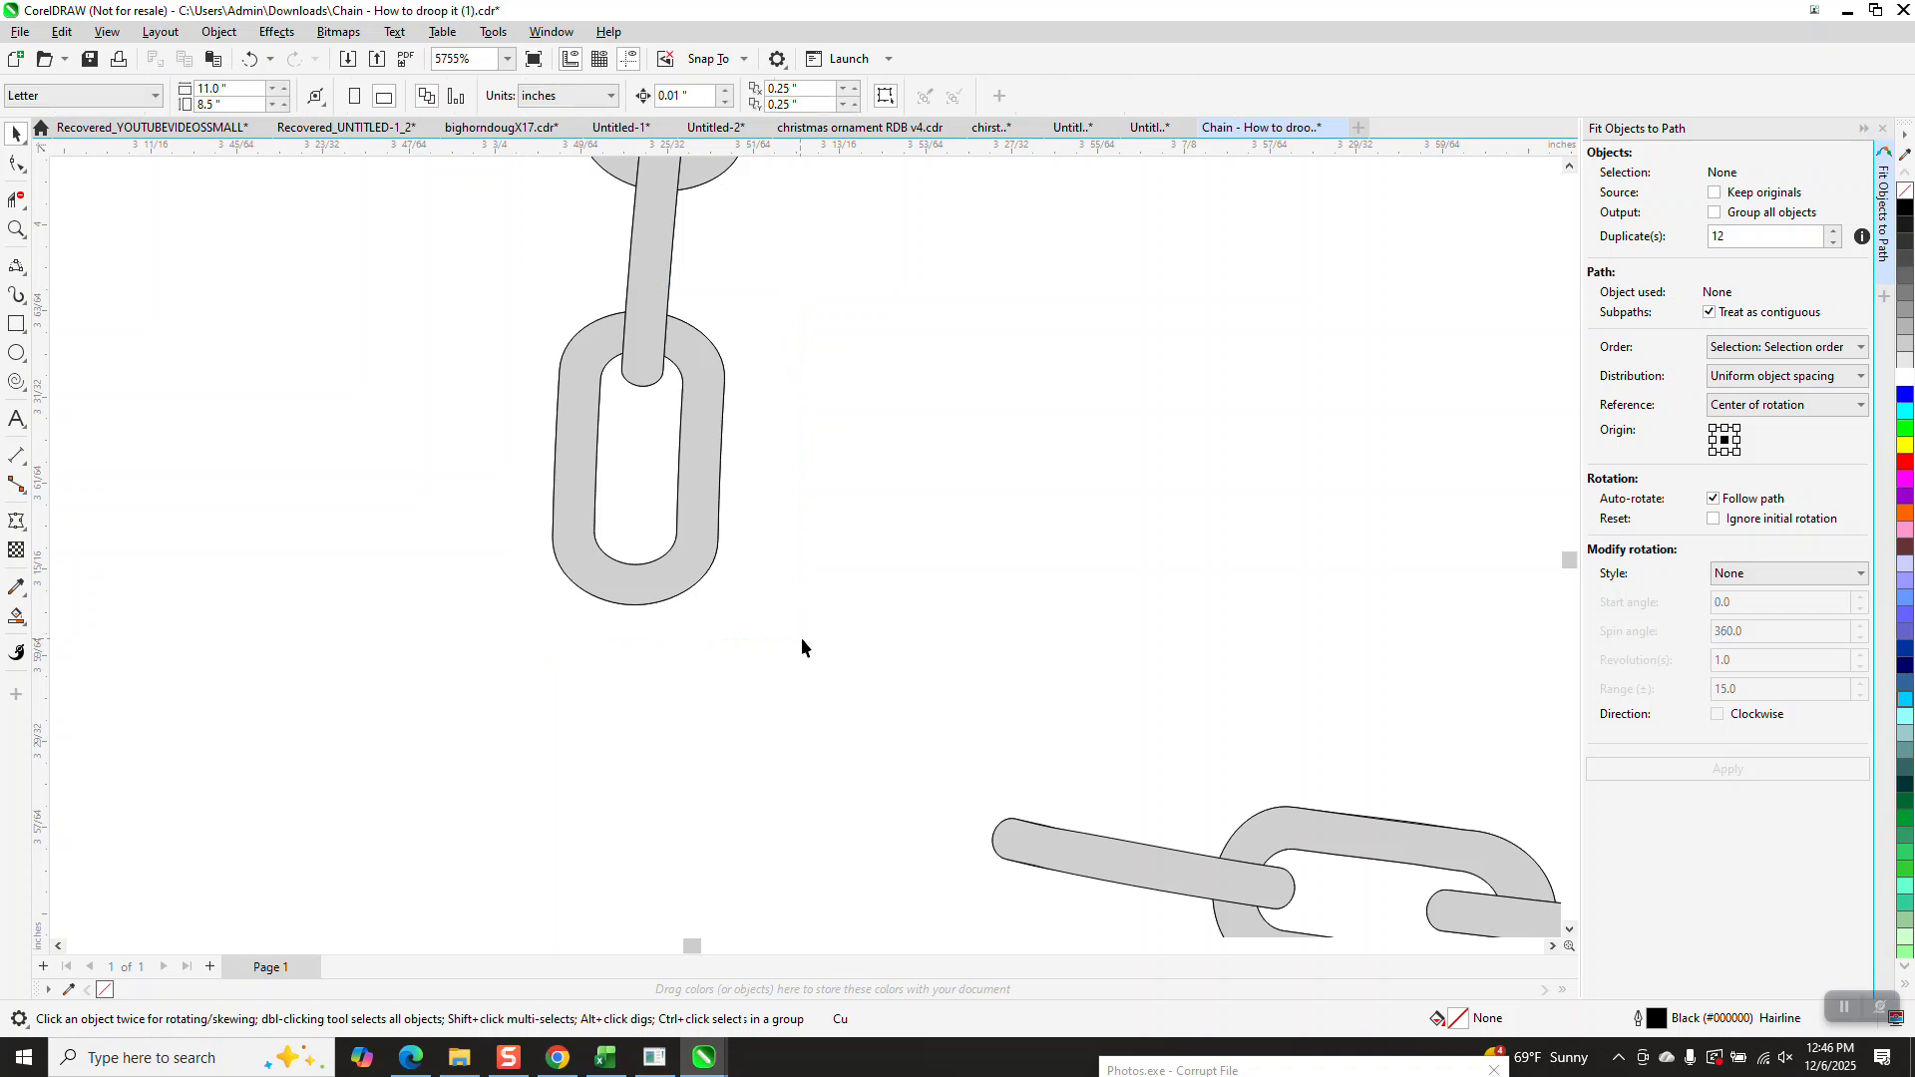
left_click(692, 462)
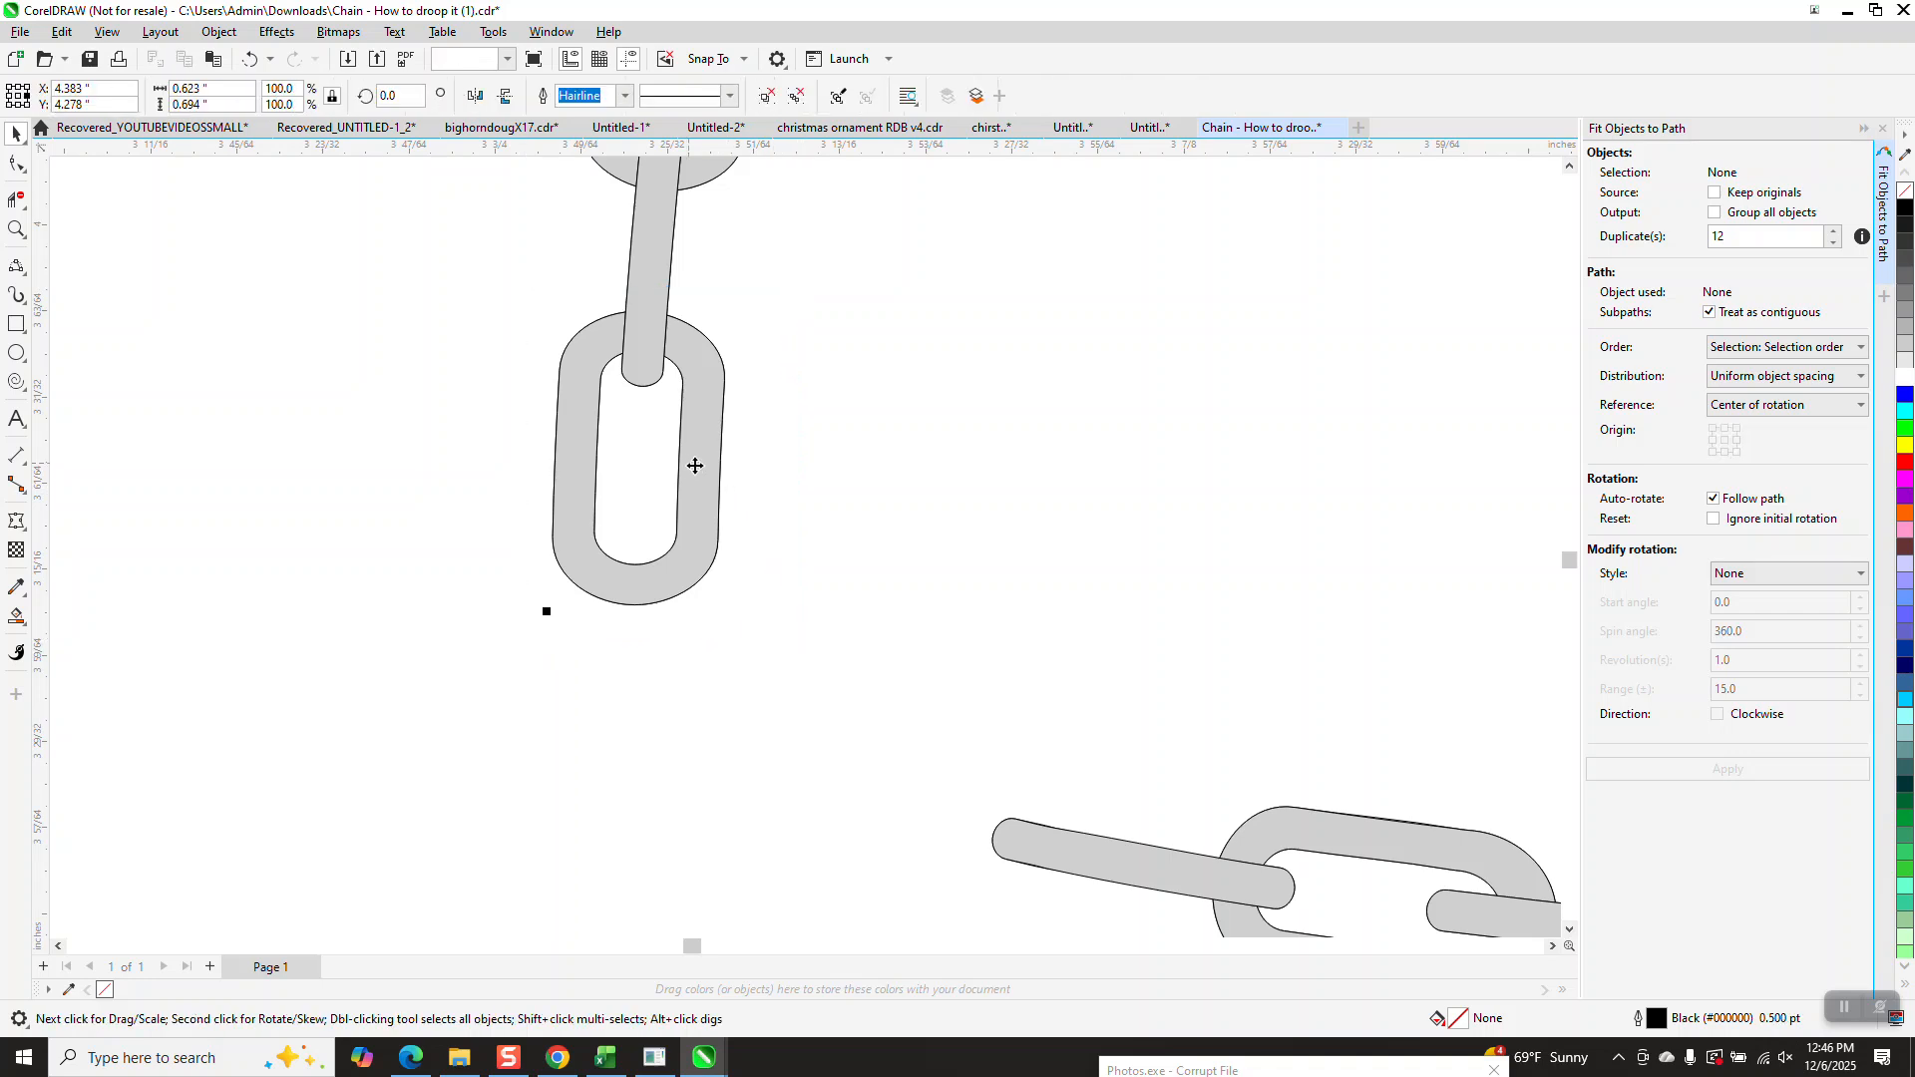
left_click(220, 31)
mouse_move(419, 370)
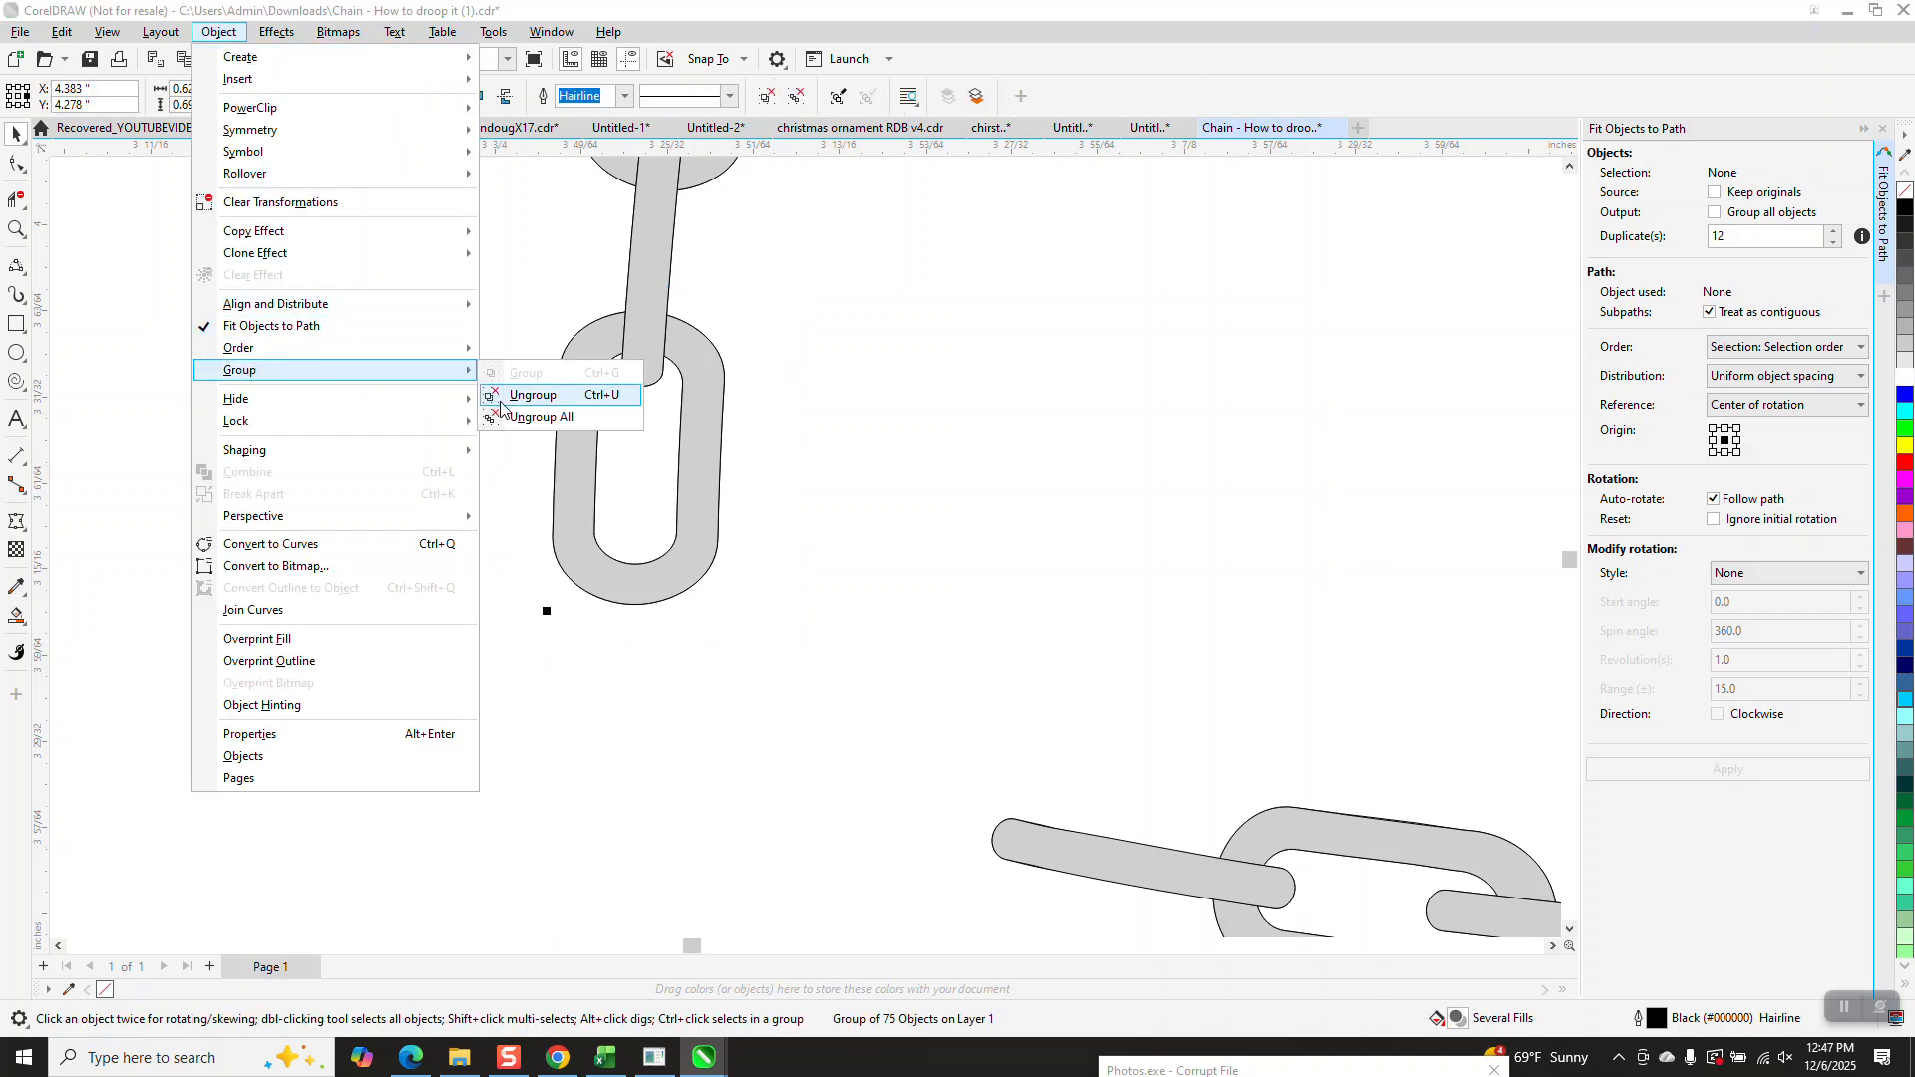
left_click(502, 402)
Try to move the left strand's end link down, away from the connecting link above it.
left_click_drag(496, 261, 862, 684)
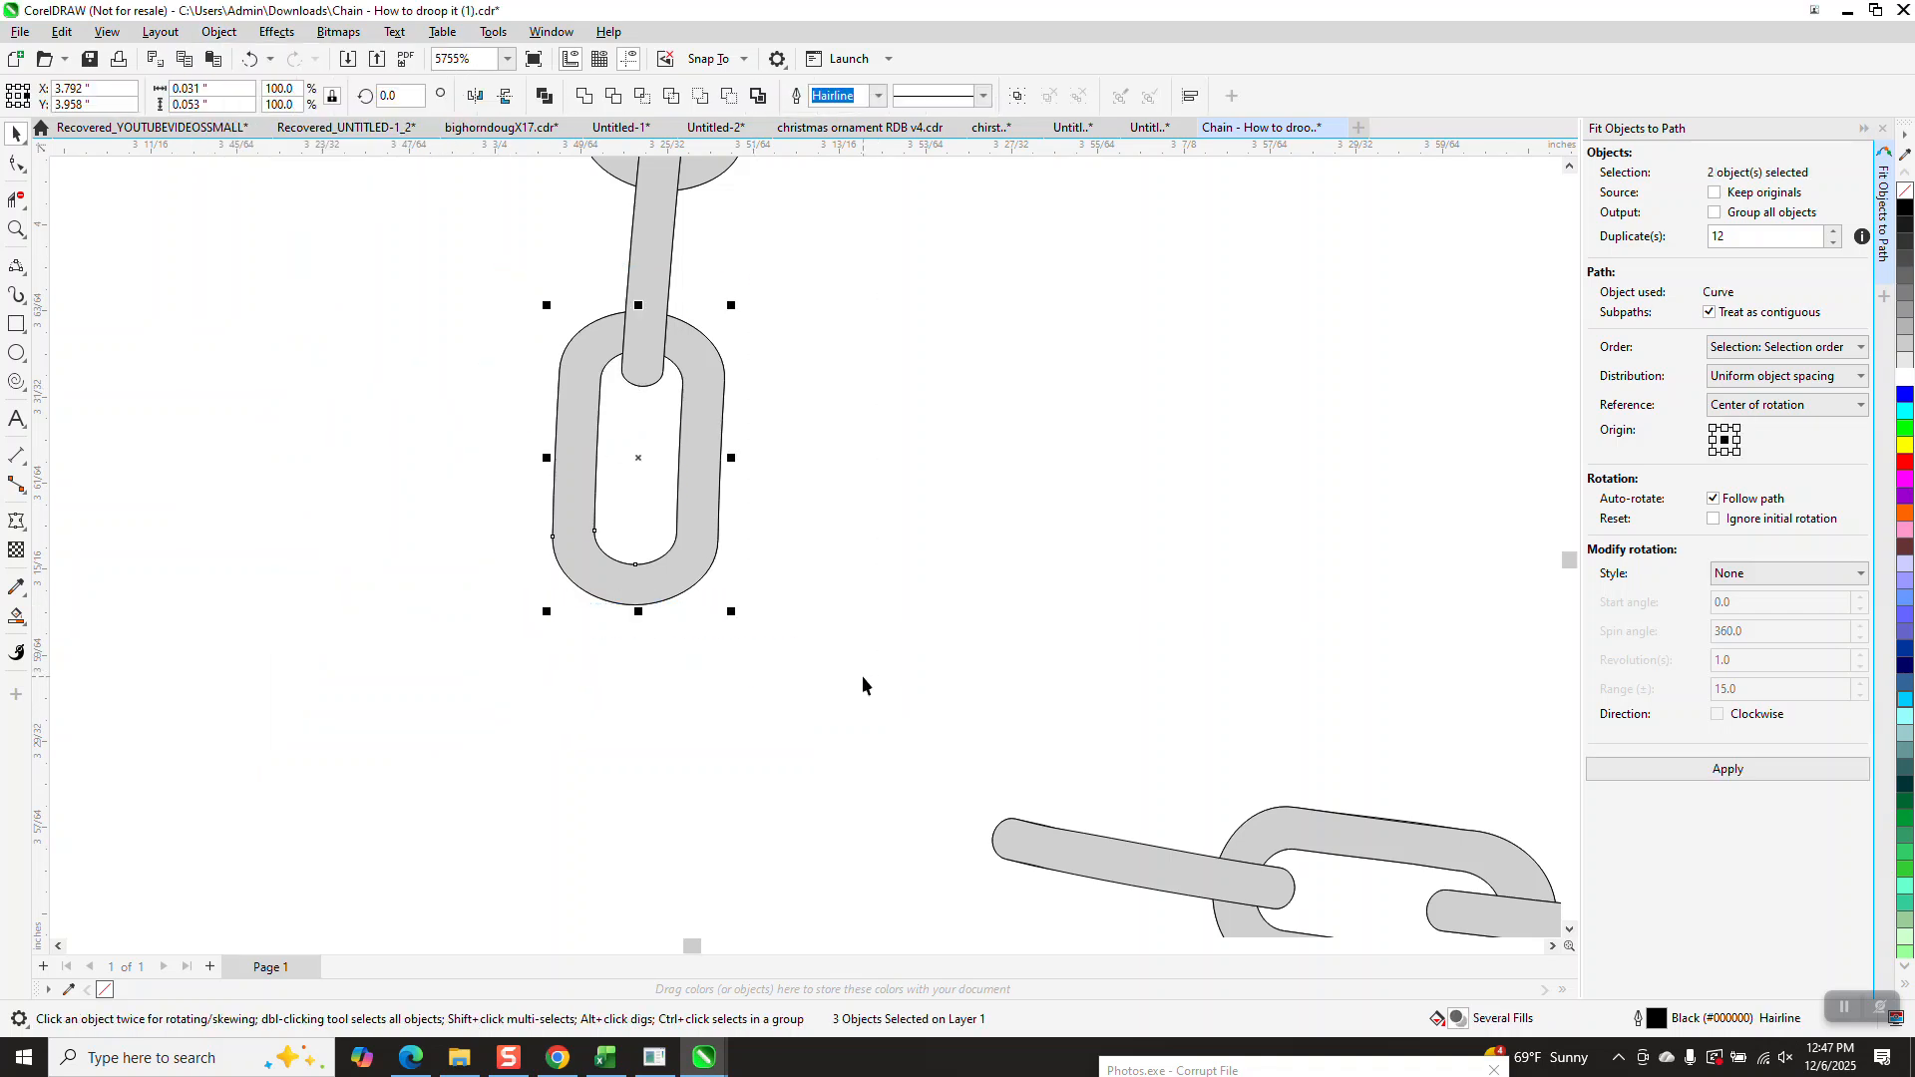
key("ctrl+d")
left_click_drag(713, 481, 747, 756)
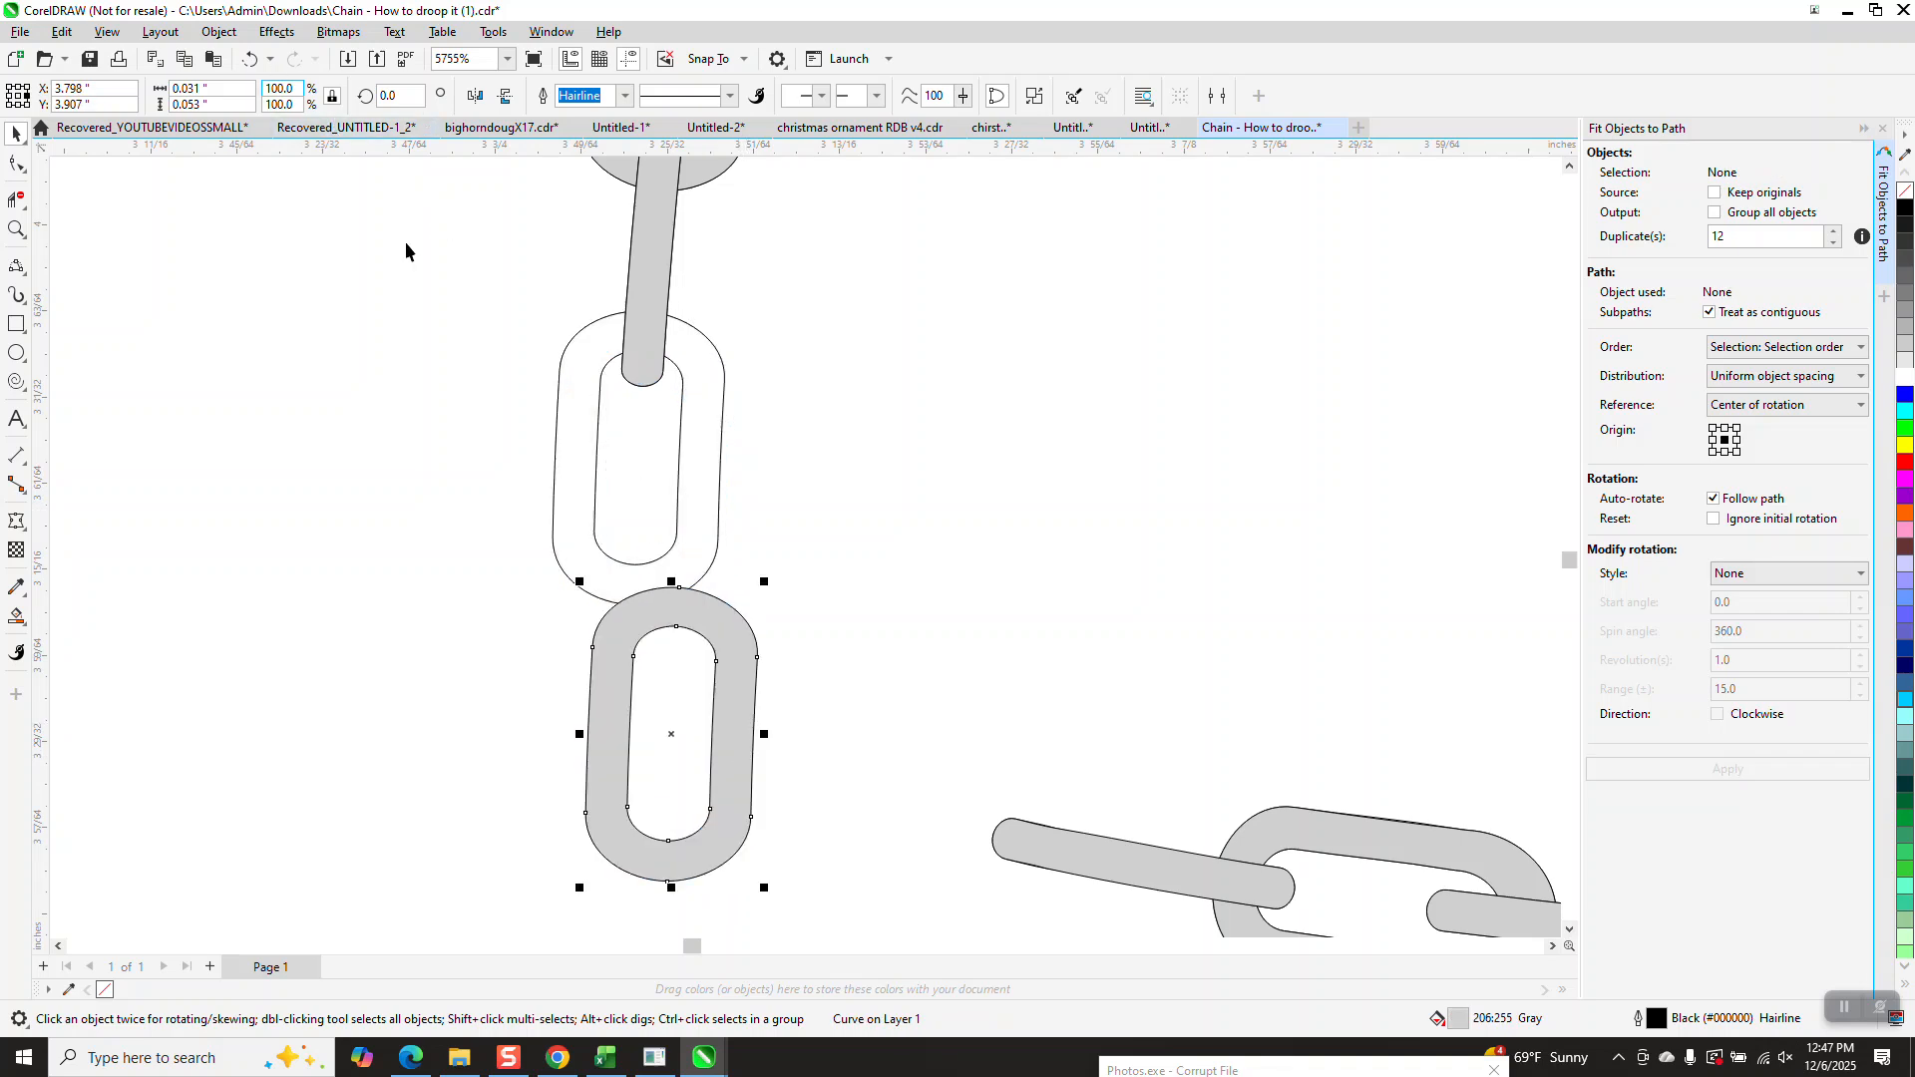
left_click(249, 59)
Group the three pieces of the left strand's end link and place a copy beside the lower strand's open end.
left_click_drag(439, 256, 845, 660)
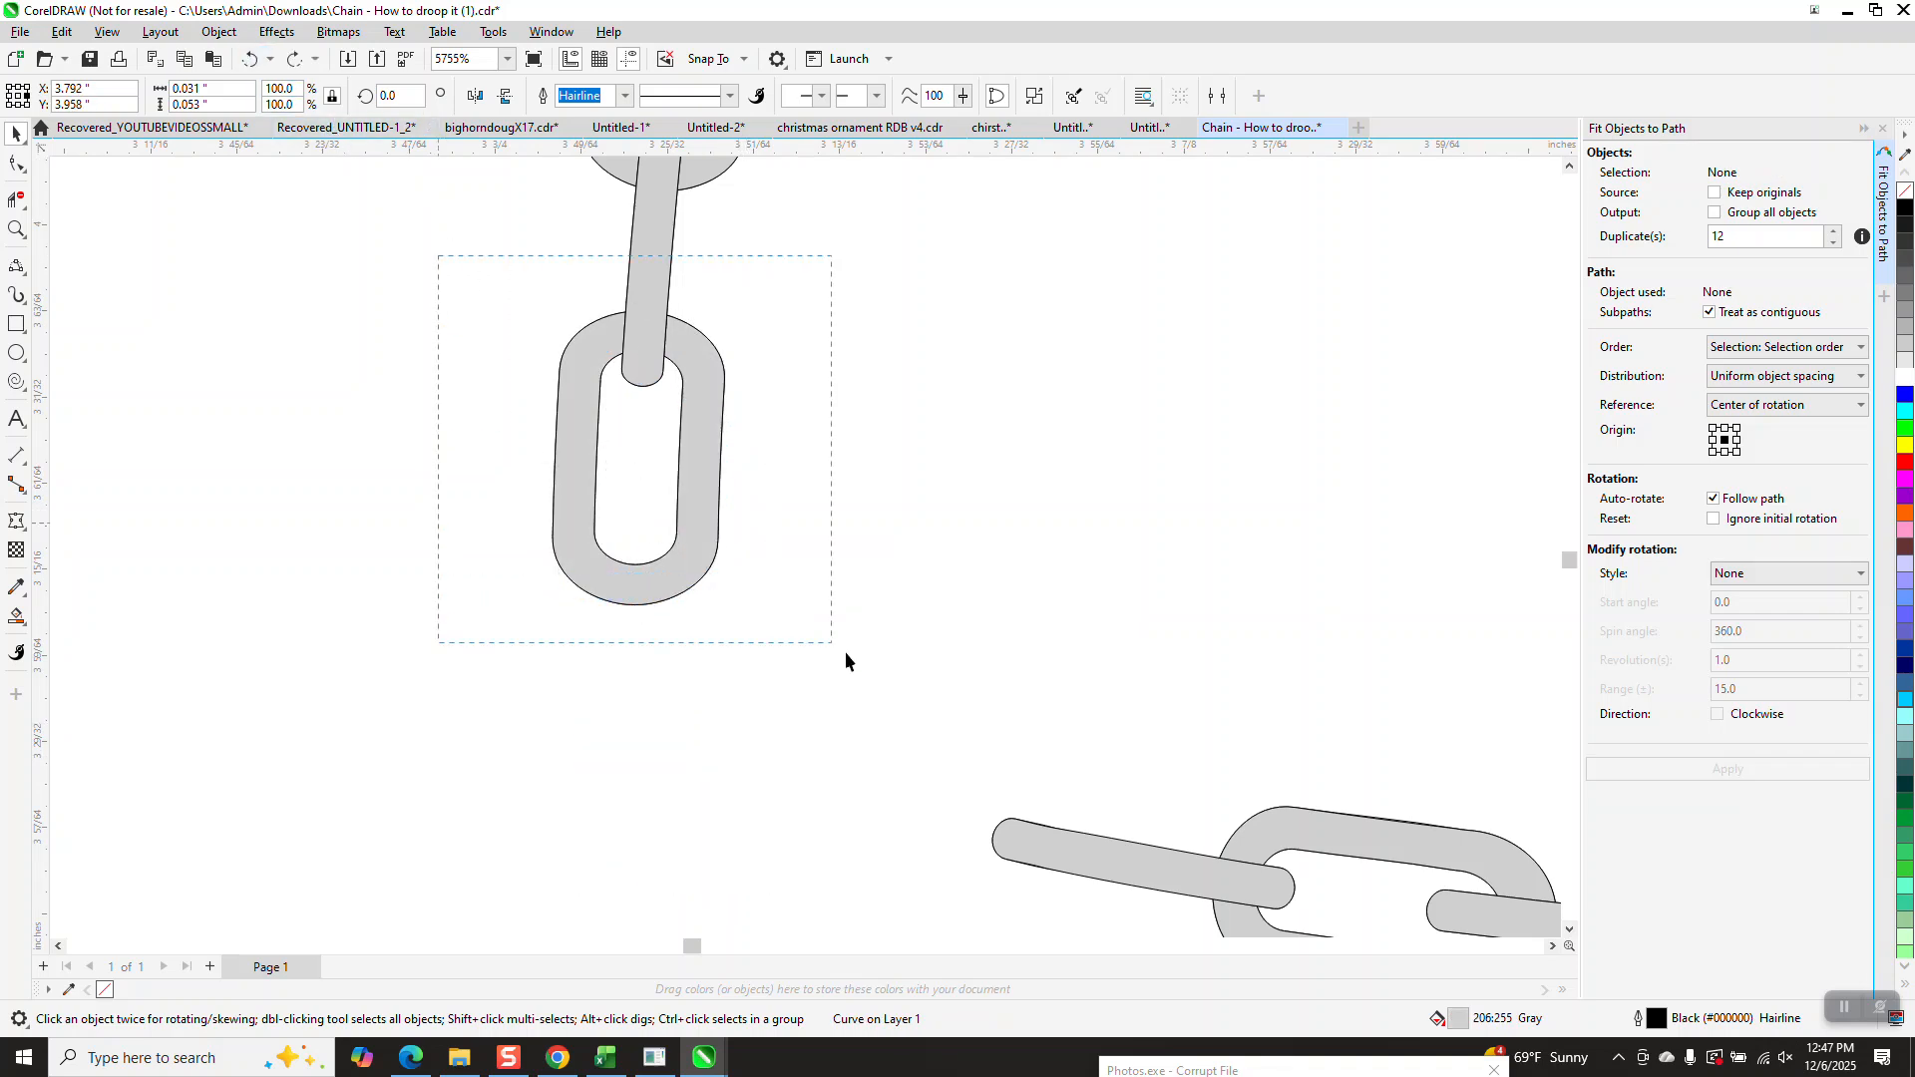
key("ctrl+g")
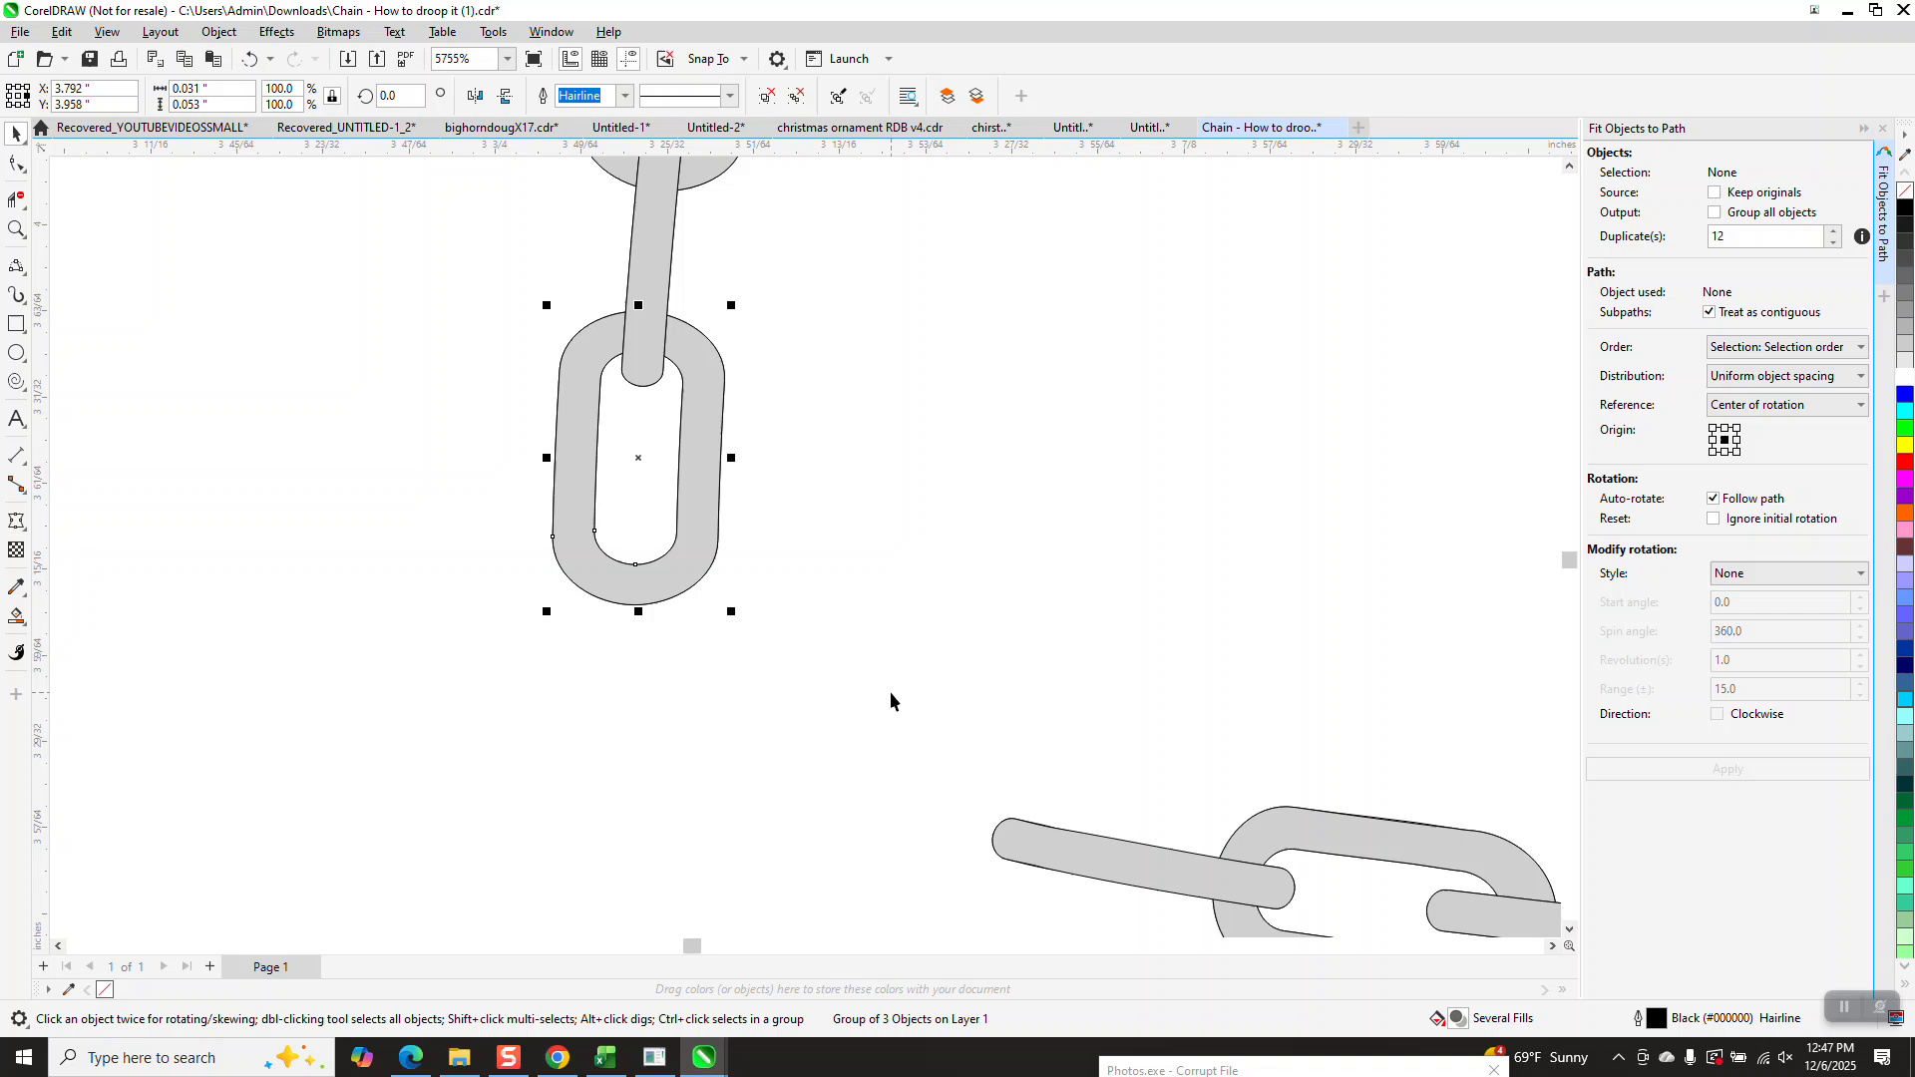
left_click_drag(721, 446, 911, 782)
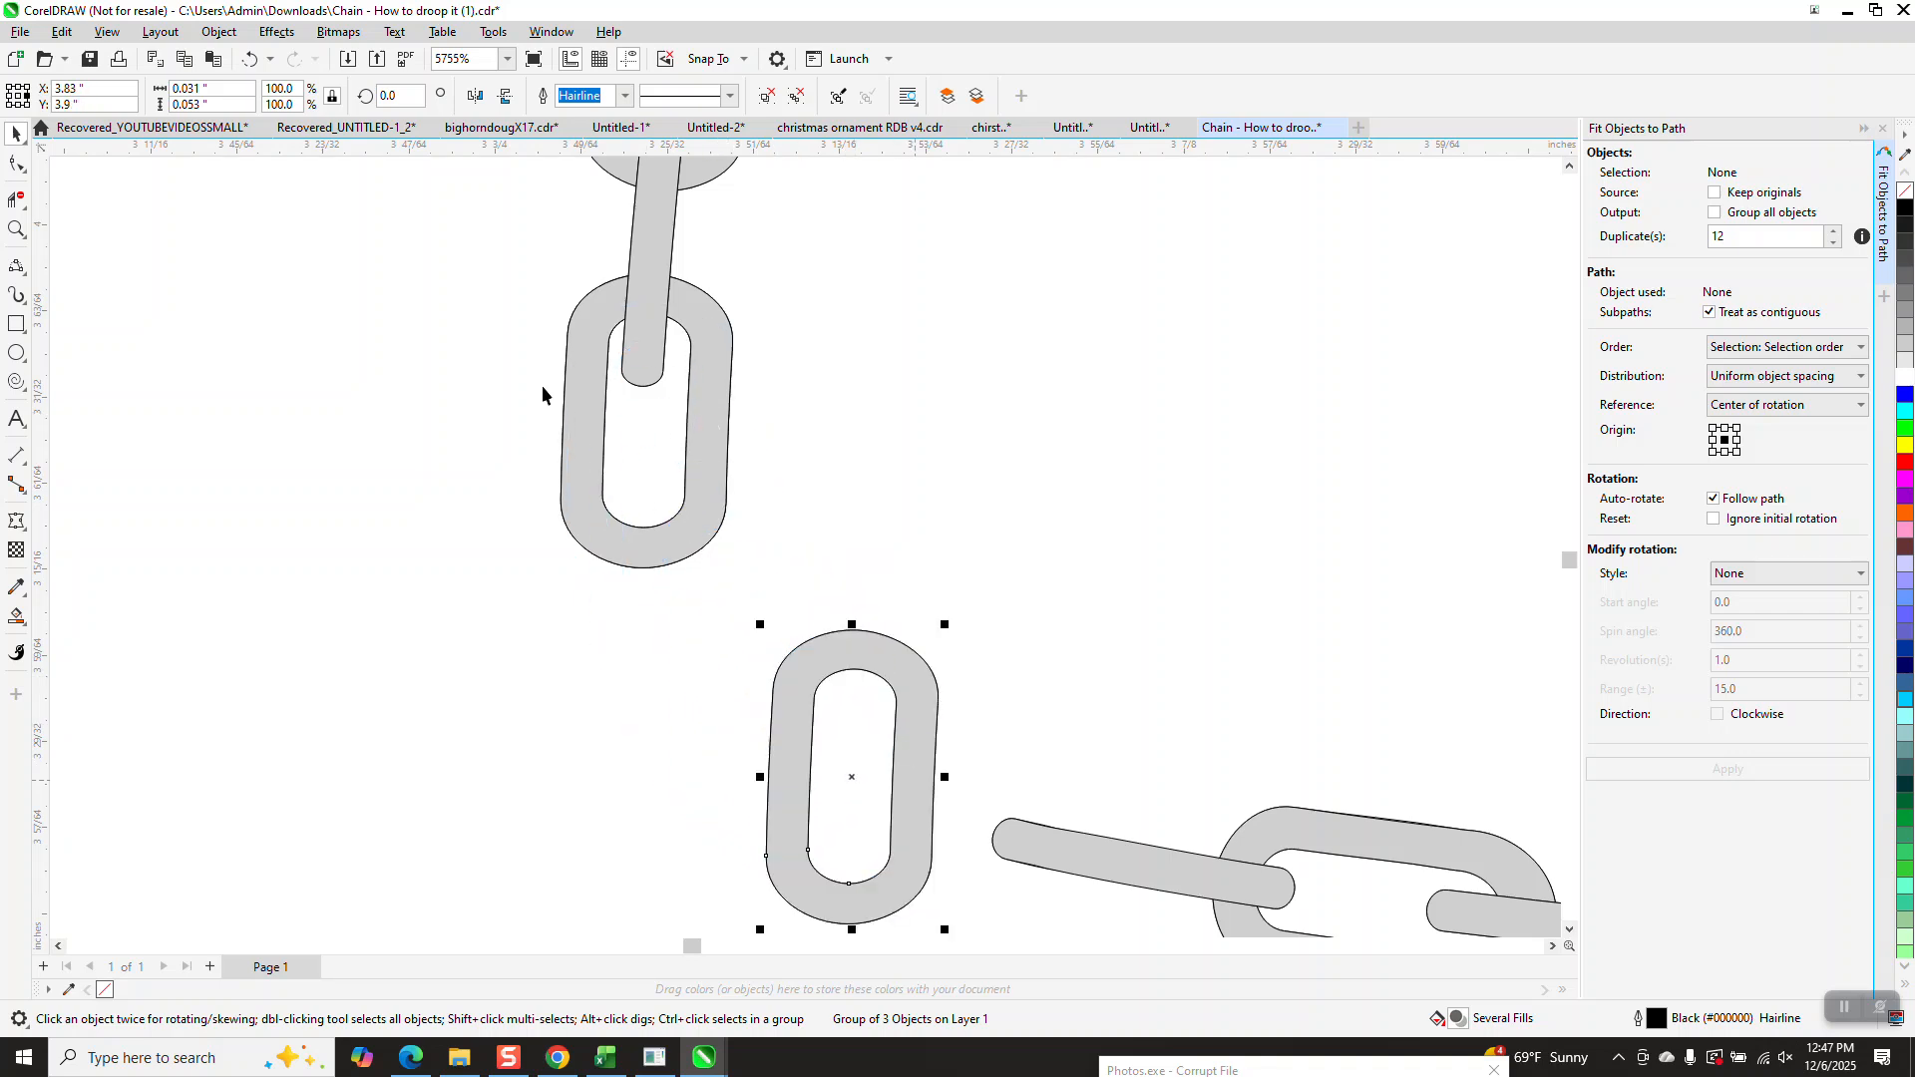
Rotate the copied link by 90° and position it over the lower strand's open end.
type("90")
key("Return")
left_click_drag(983, 782, 1069, 843)
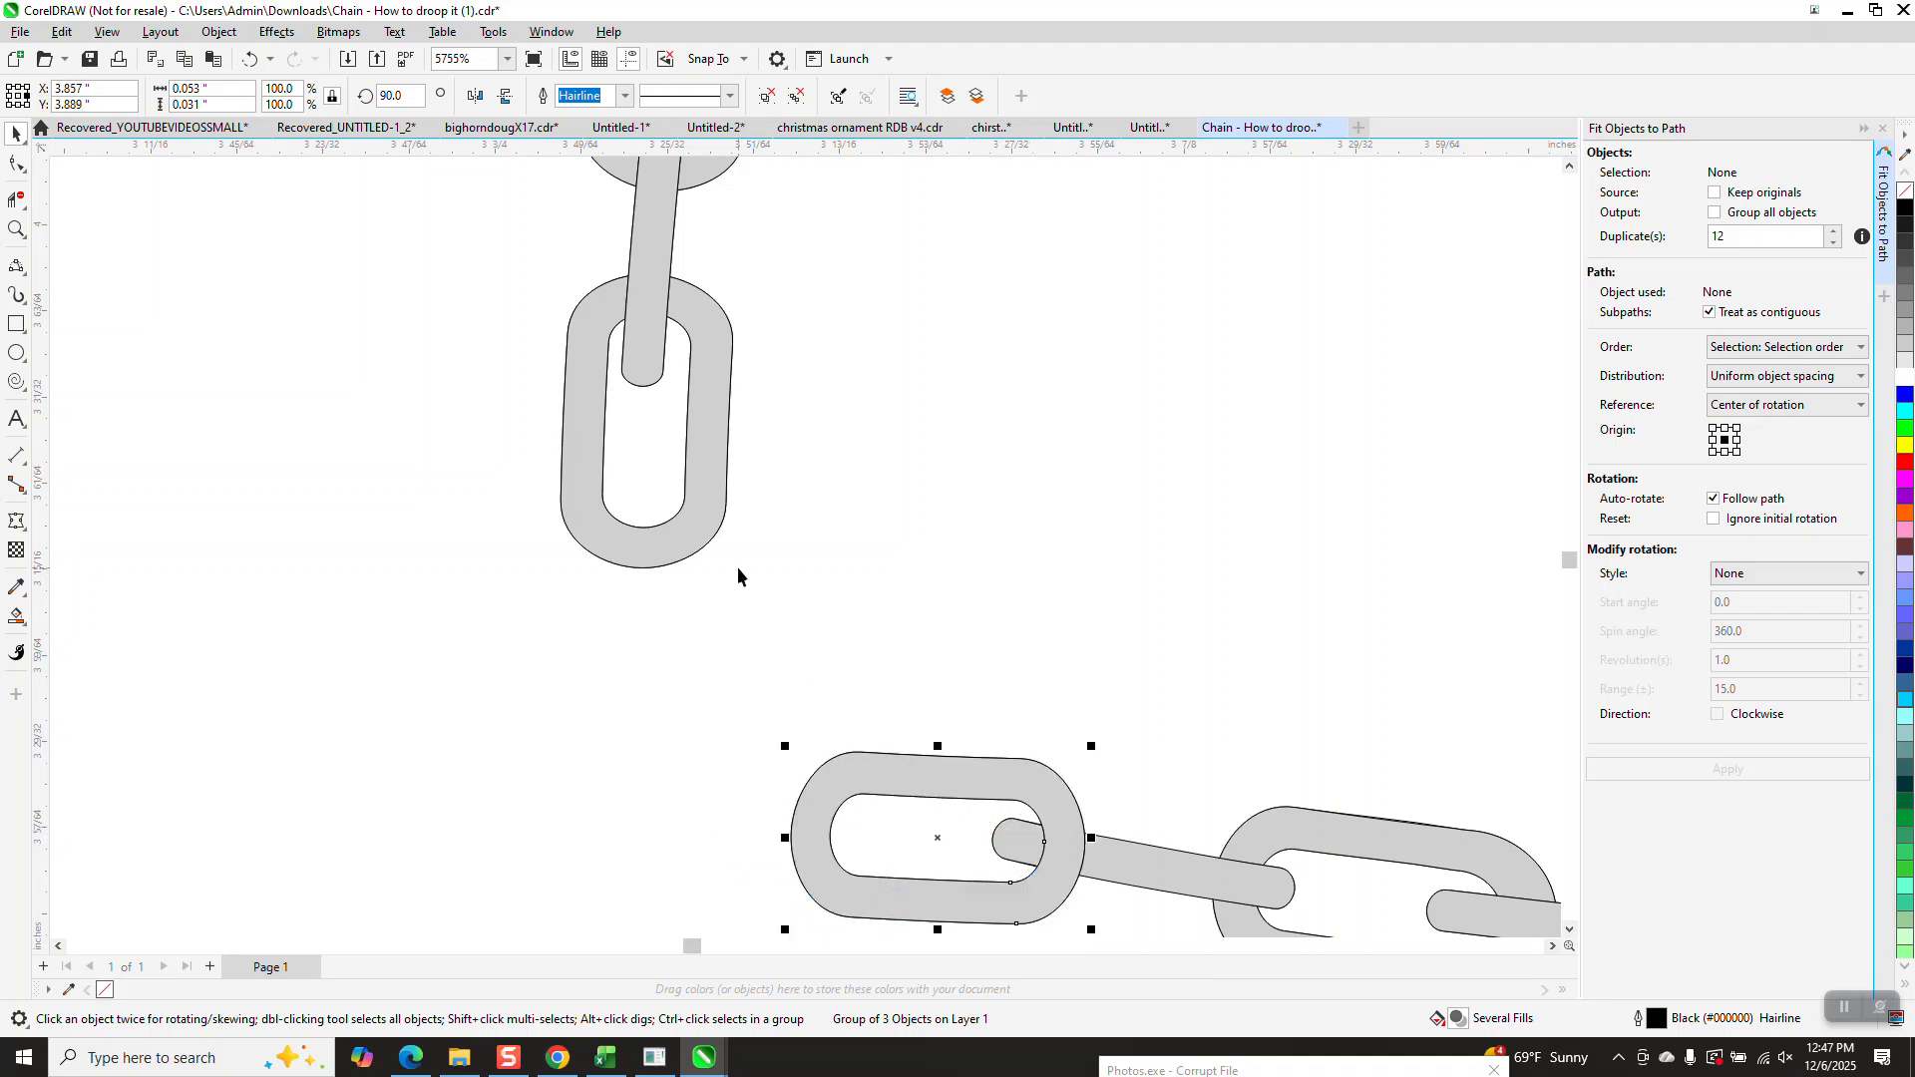
Stretch the copied link lengthwise to about 118% and send it behind the connecting link.
scroll(744, 583, "down", 2)
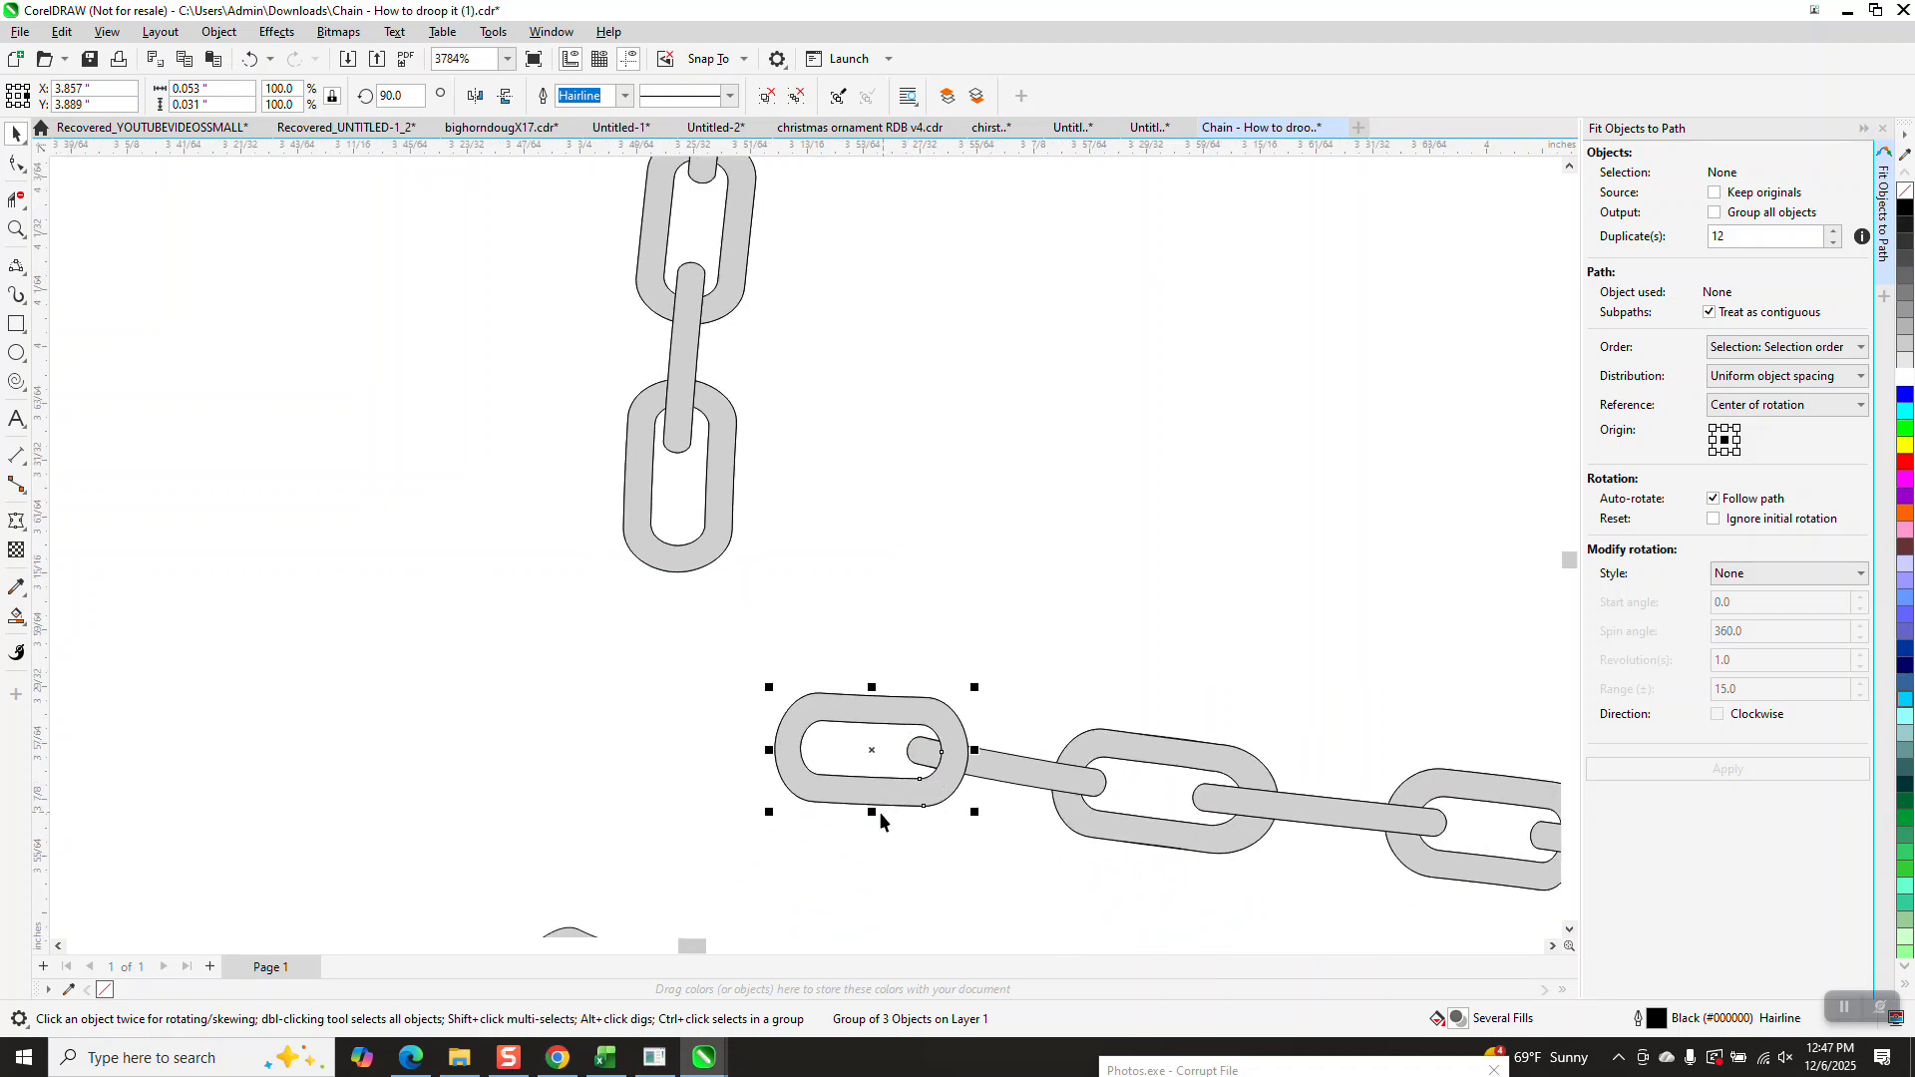
left_click_drag(769, 749, 732, 770)
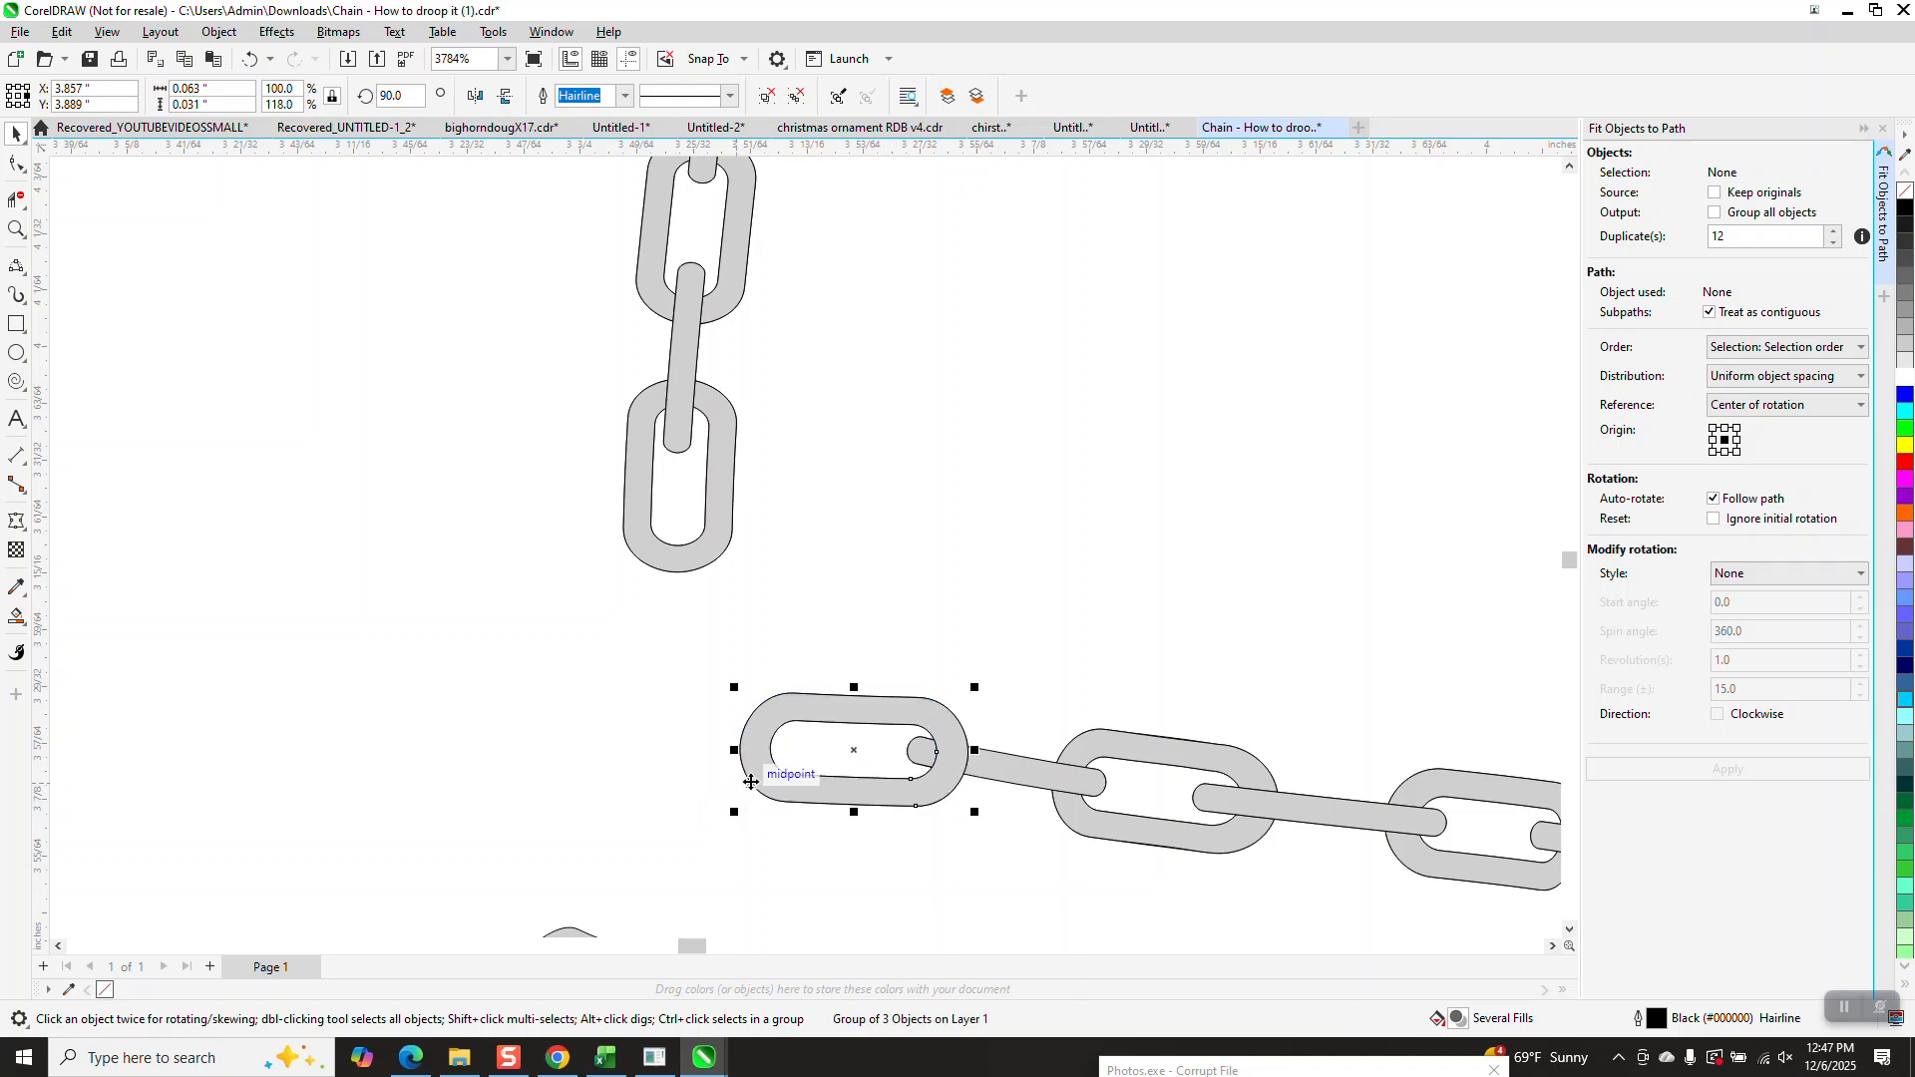
left_click(279, 32)
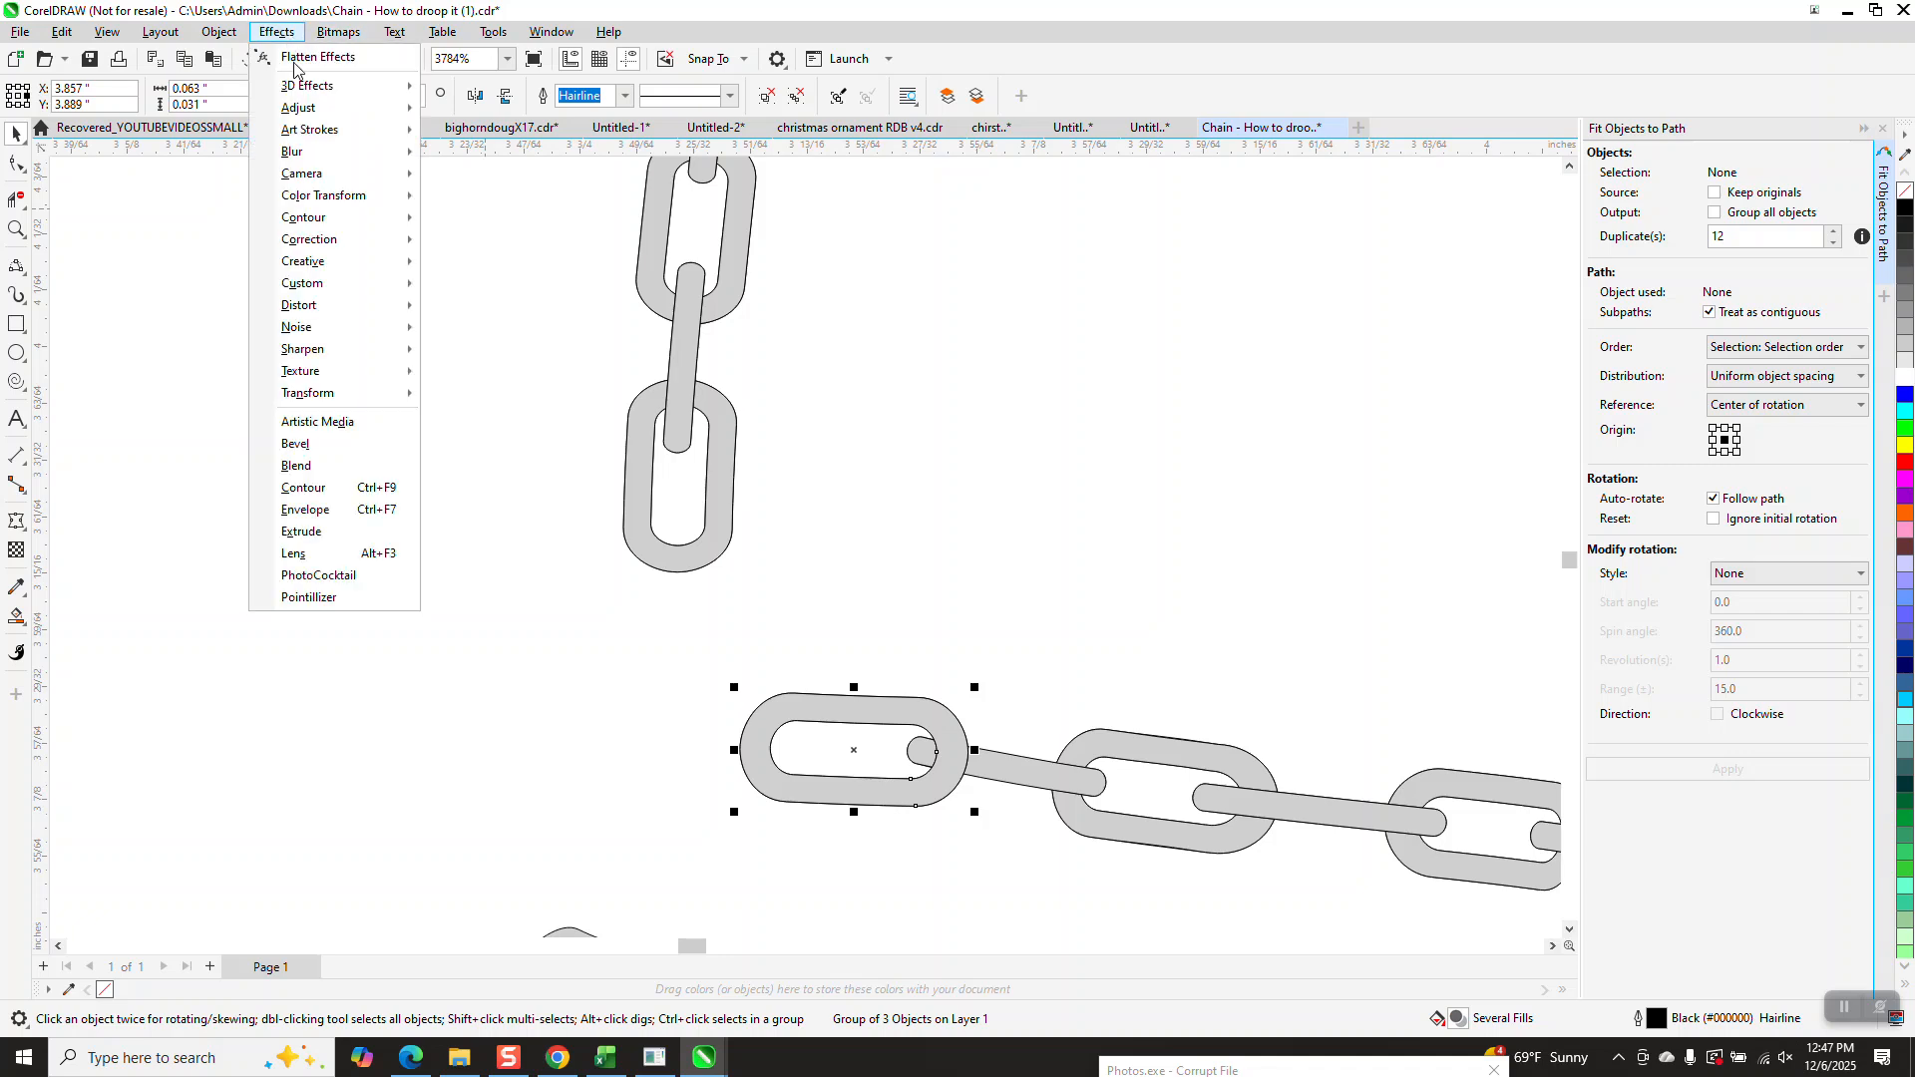
mouse_move(218, 32)
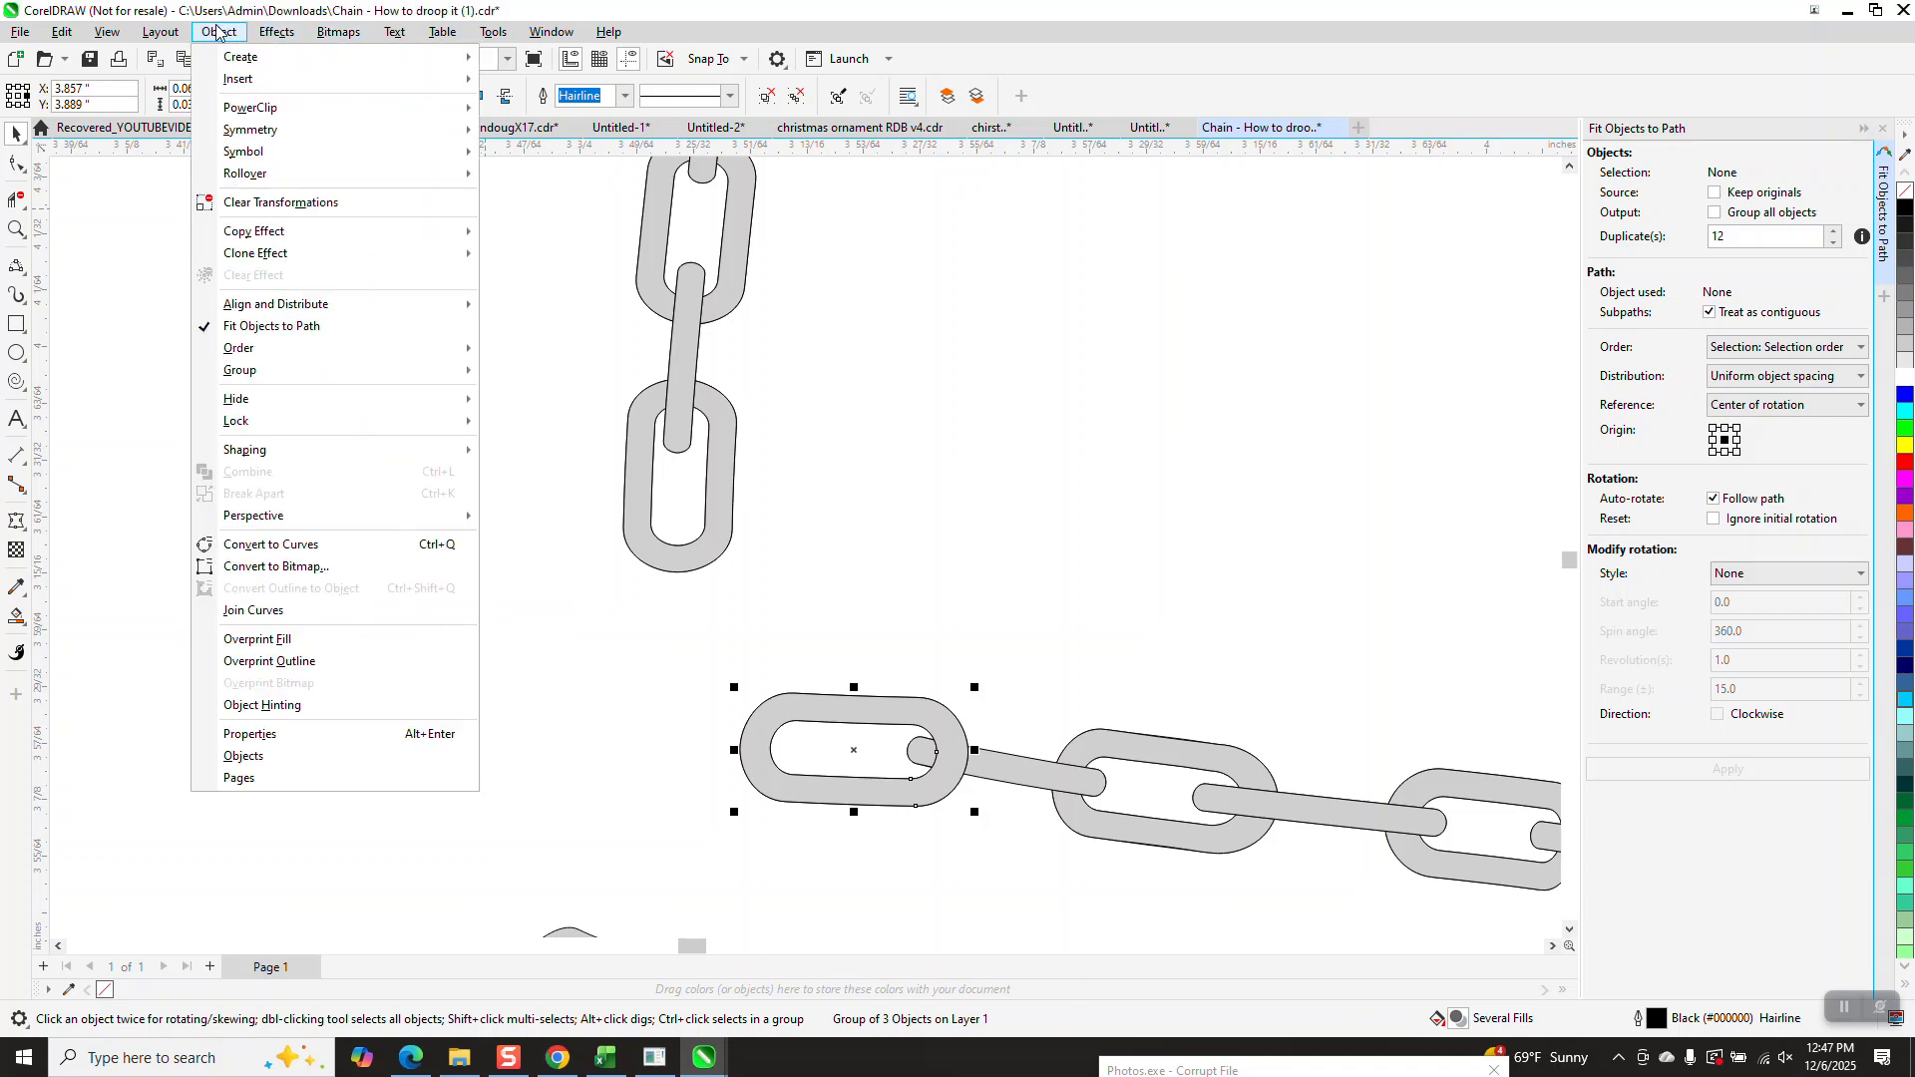
mouse_move(239, 348)
left_click(500, 373)
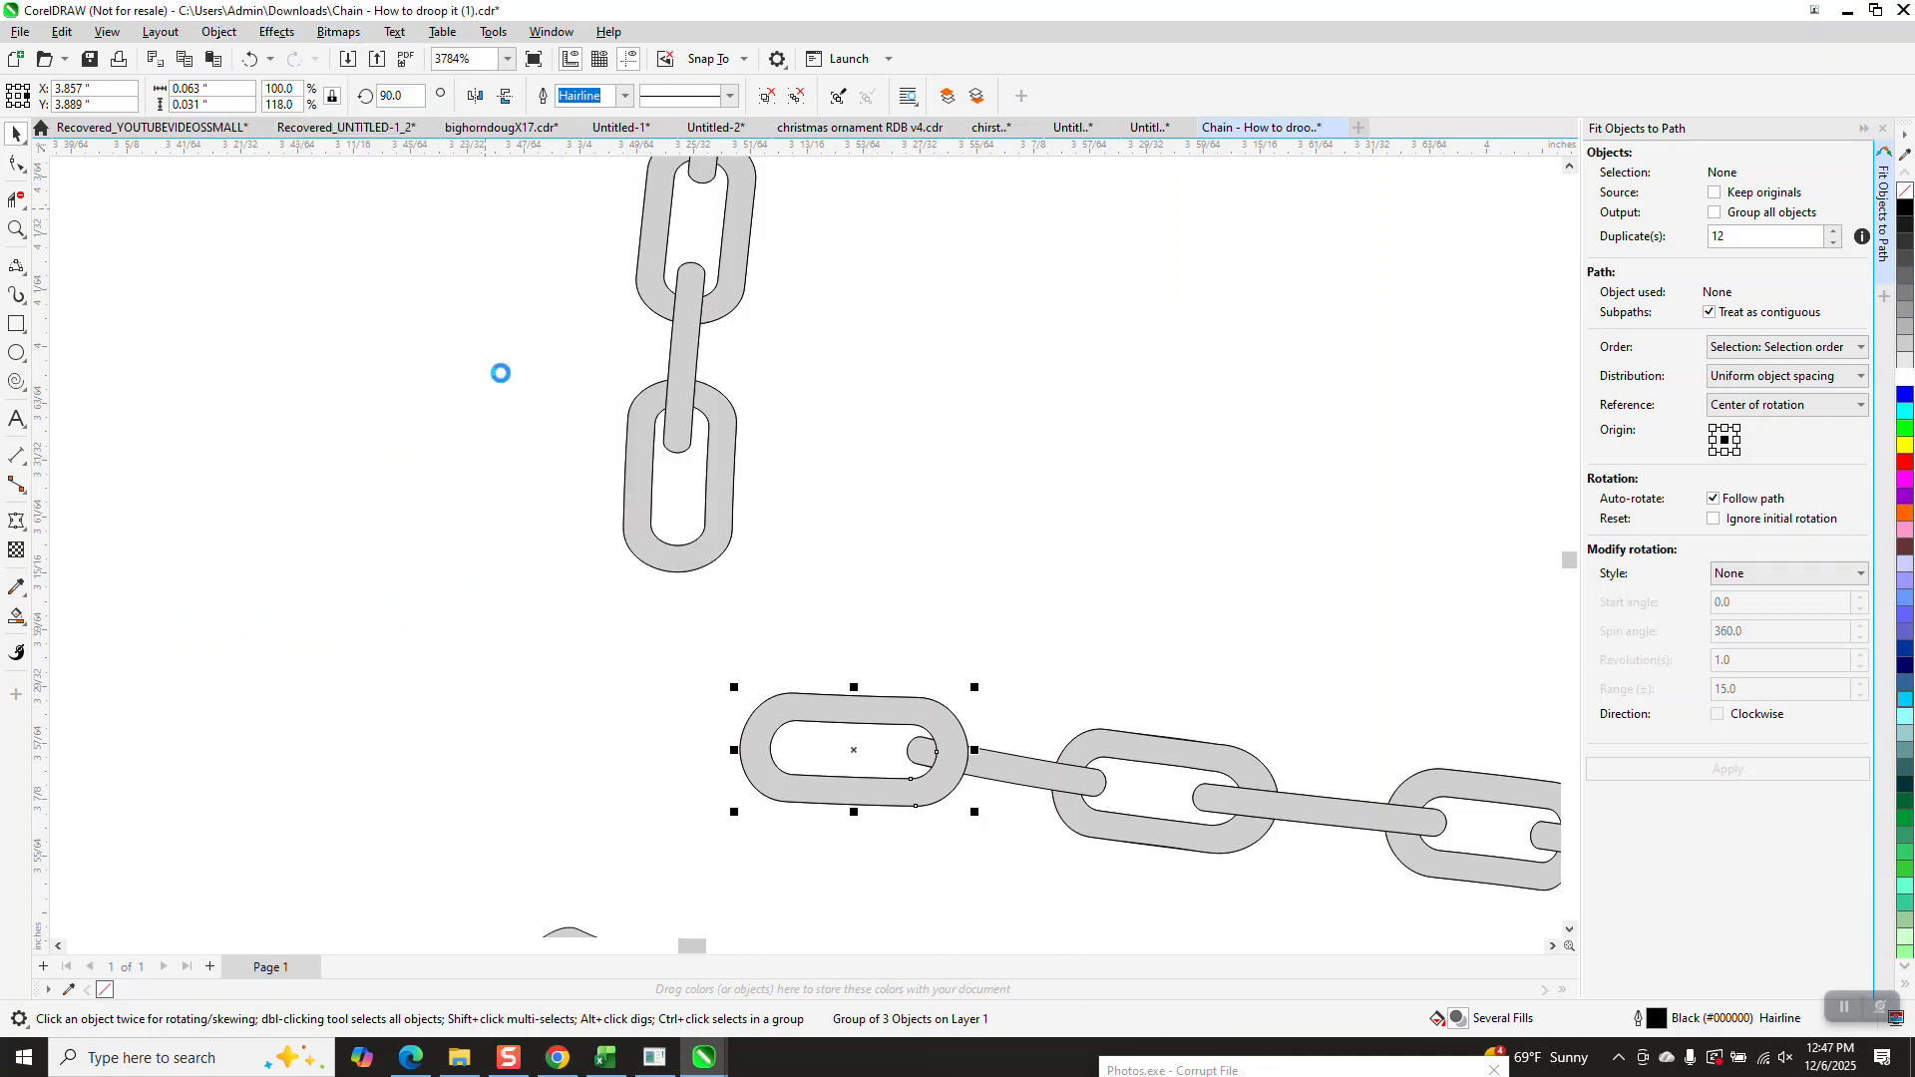
Rotate the copied link to about 83.7° so it follows the slope of the lower strand.
scroll(985, 709, "down", 1)
left_click(937, 720)
left_click_drag(972, 695, 979, 707)
left_click(883, 778)
Draw a rectangle about 1.02" wide and 0.89" high around the rounded-square chain.
scroll(718, 648, "down", 1)
scroll(703, 650, "down", 8)
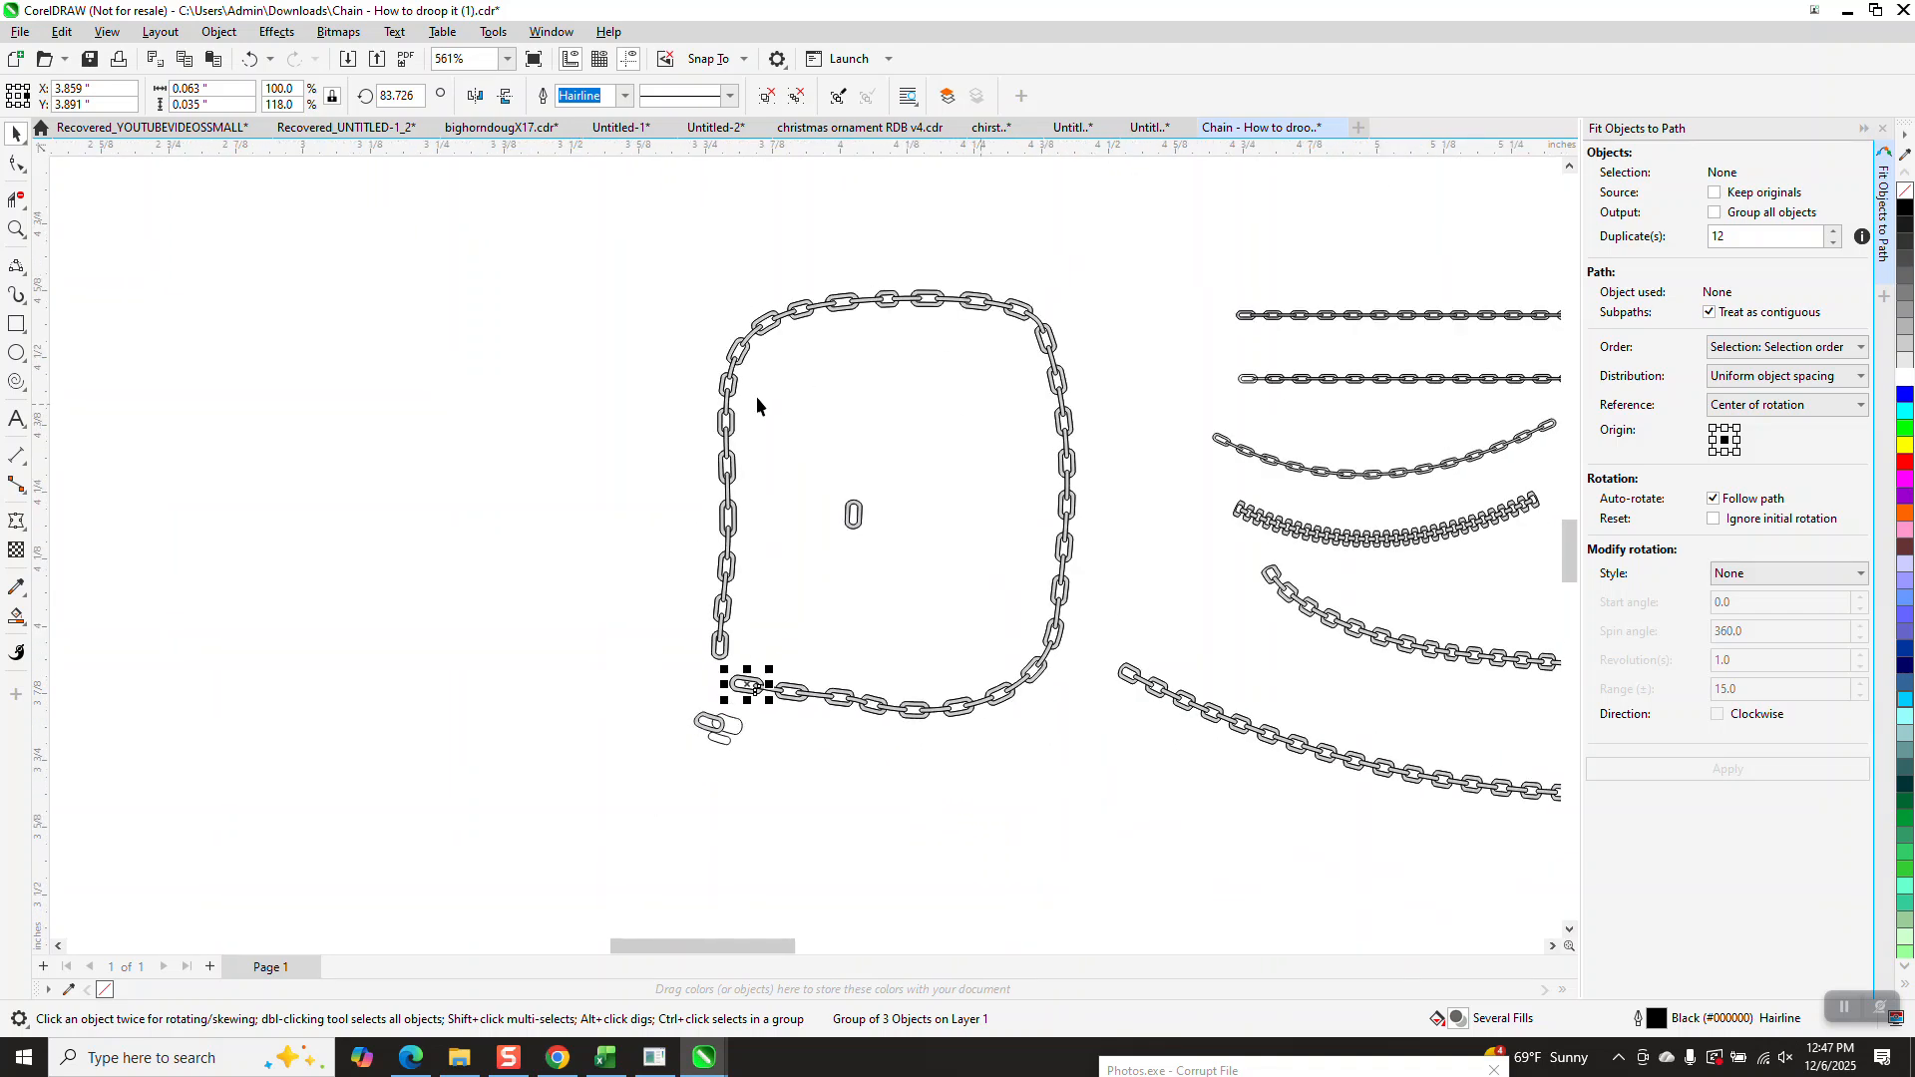
scroll(663, 684, "down", 4)
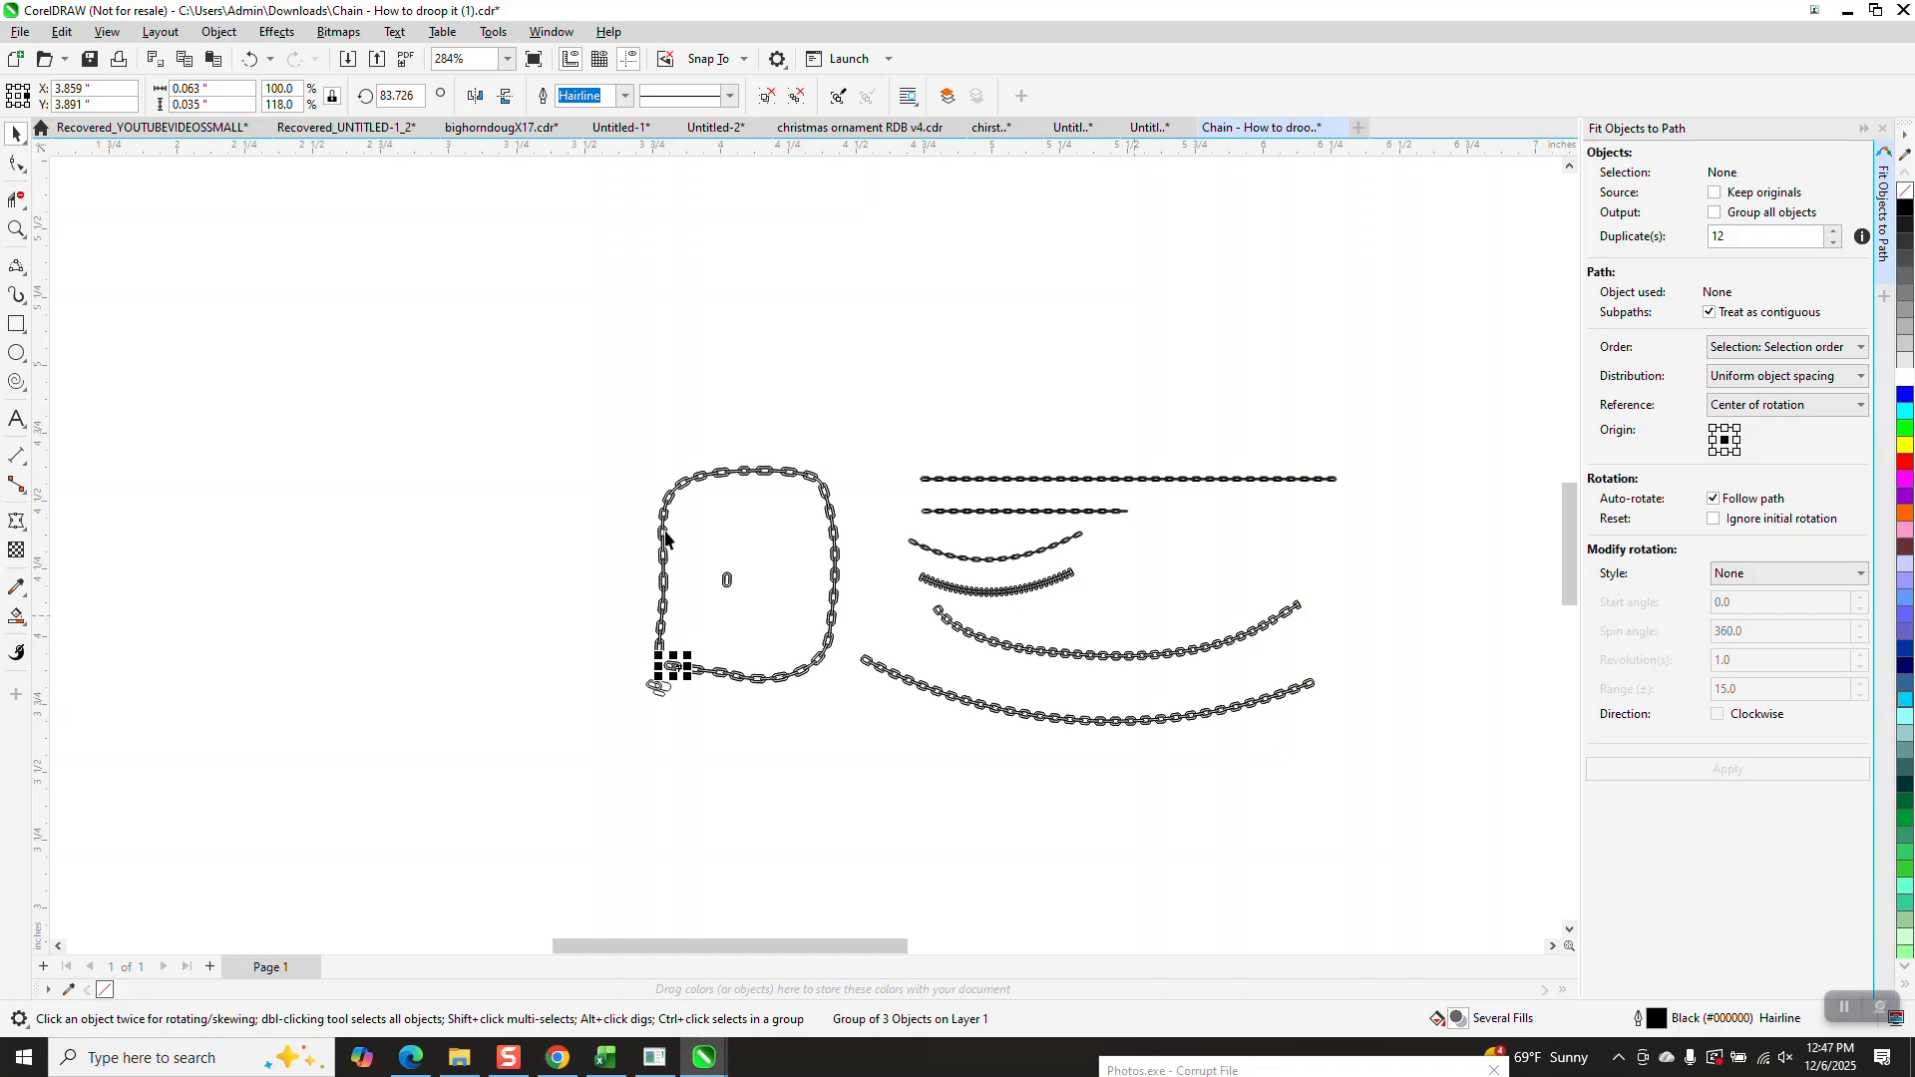
left_click(17, 324)
left_click_drag(616, 468, 893, 712)
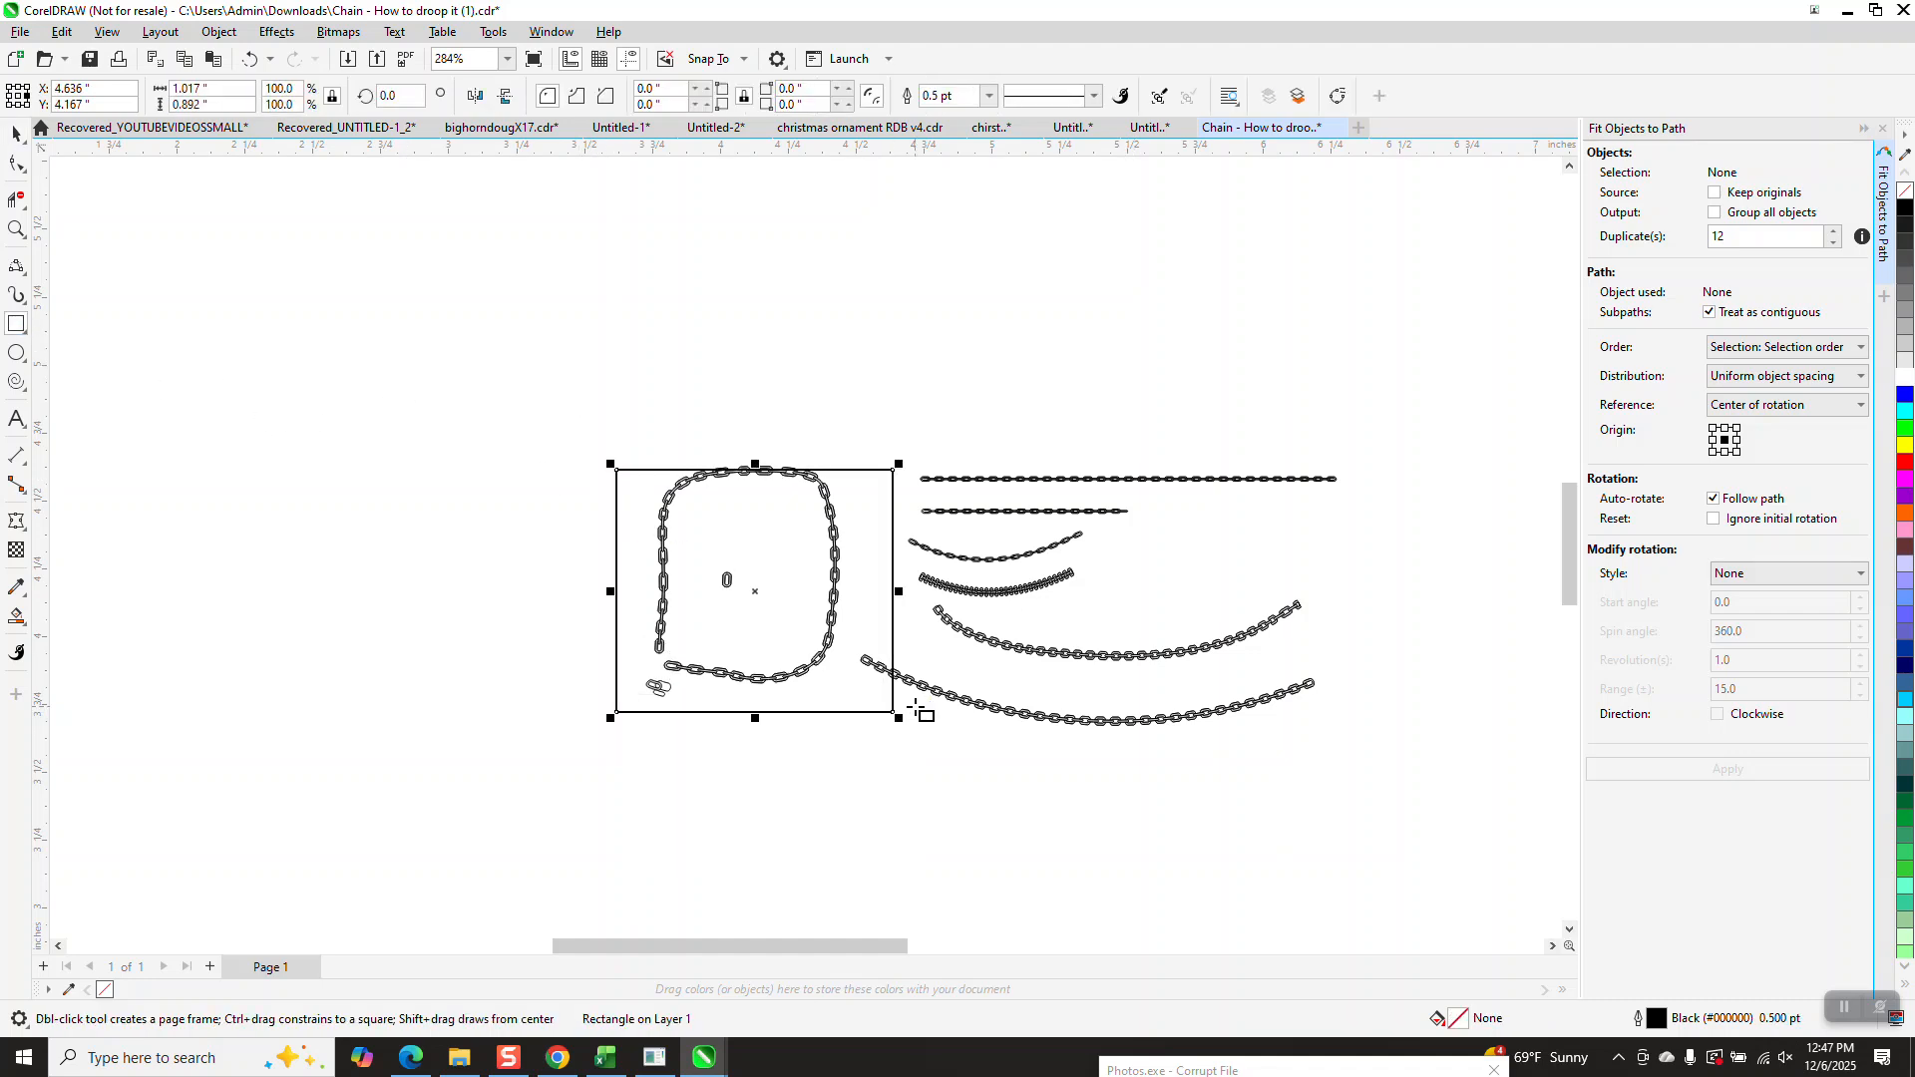